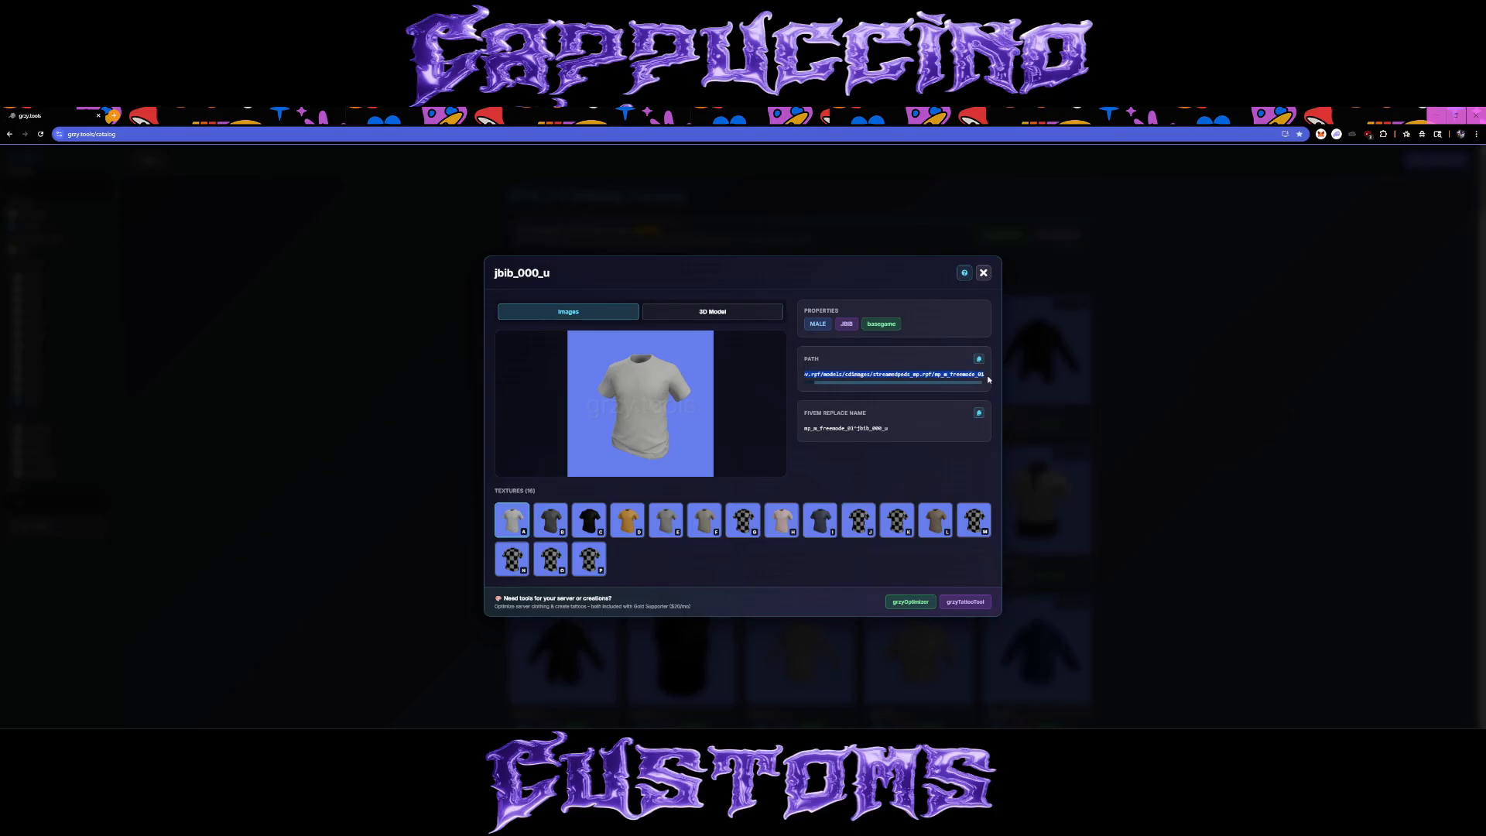
Switch to OpenIV and copy jbib_000_u.ydd from mp_m_freemode_01 into the YT tutorial Shirt folder.
{"action": "left_click", "coordinate": [927, 350]}
{"action": "key", "text": "super"}
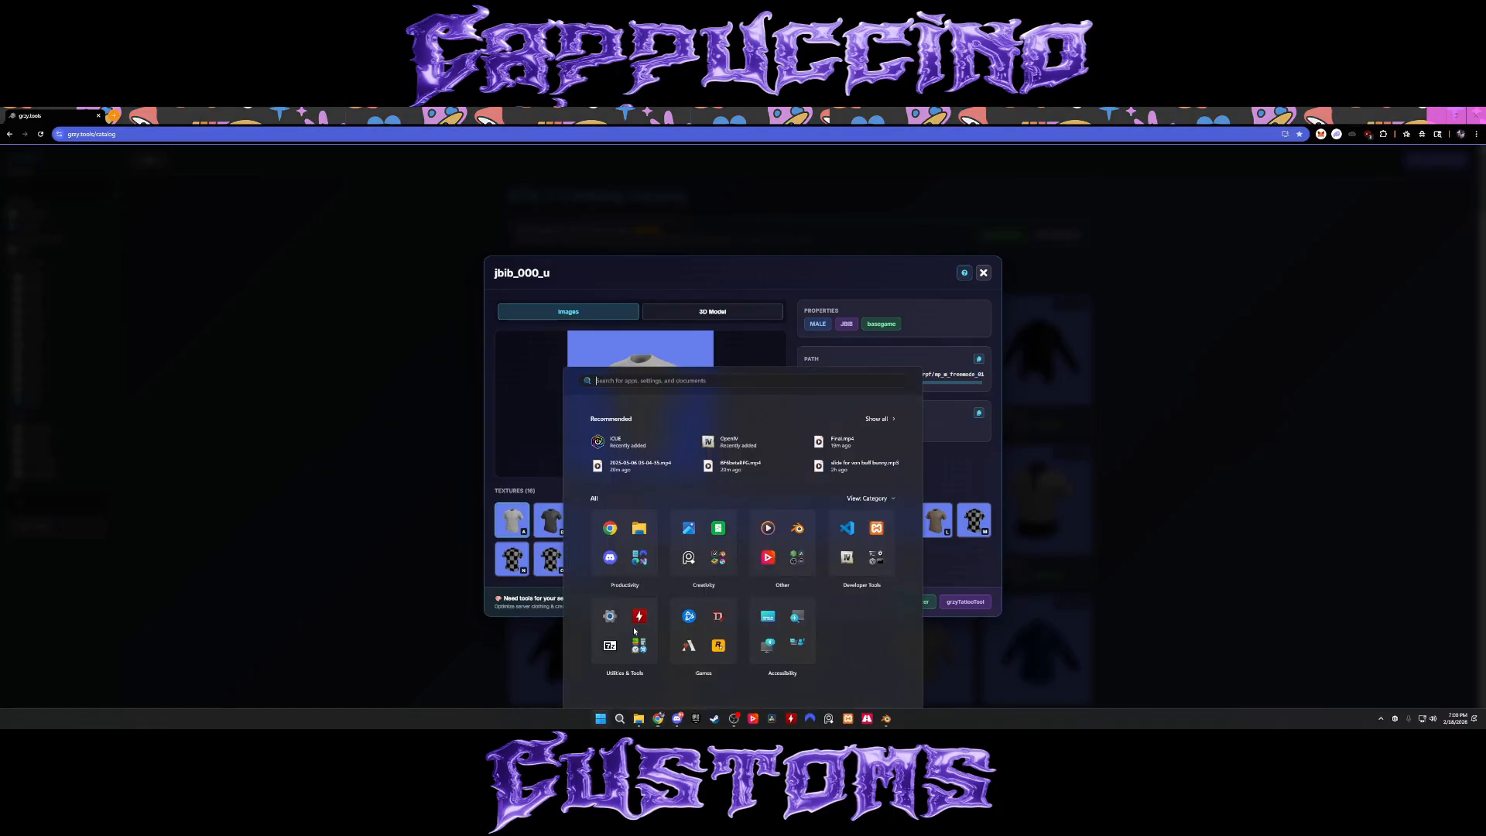
{"action": "key", "text": "super"}
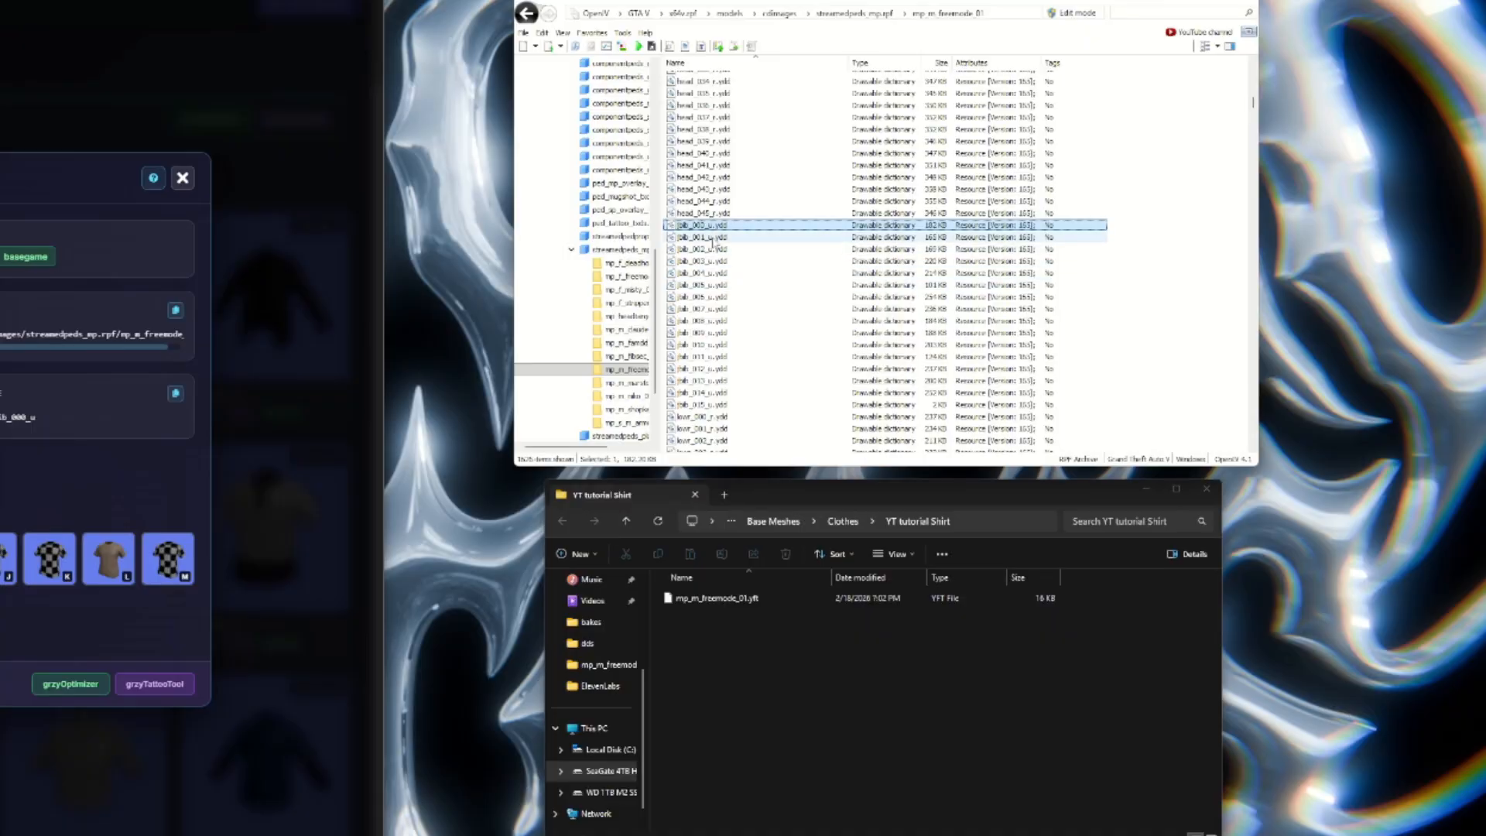
{"action": "left_click_drag", "start_coordinate": [725, 667], "coordinate": [724, 668]}
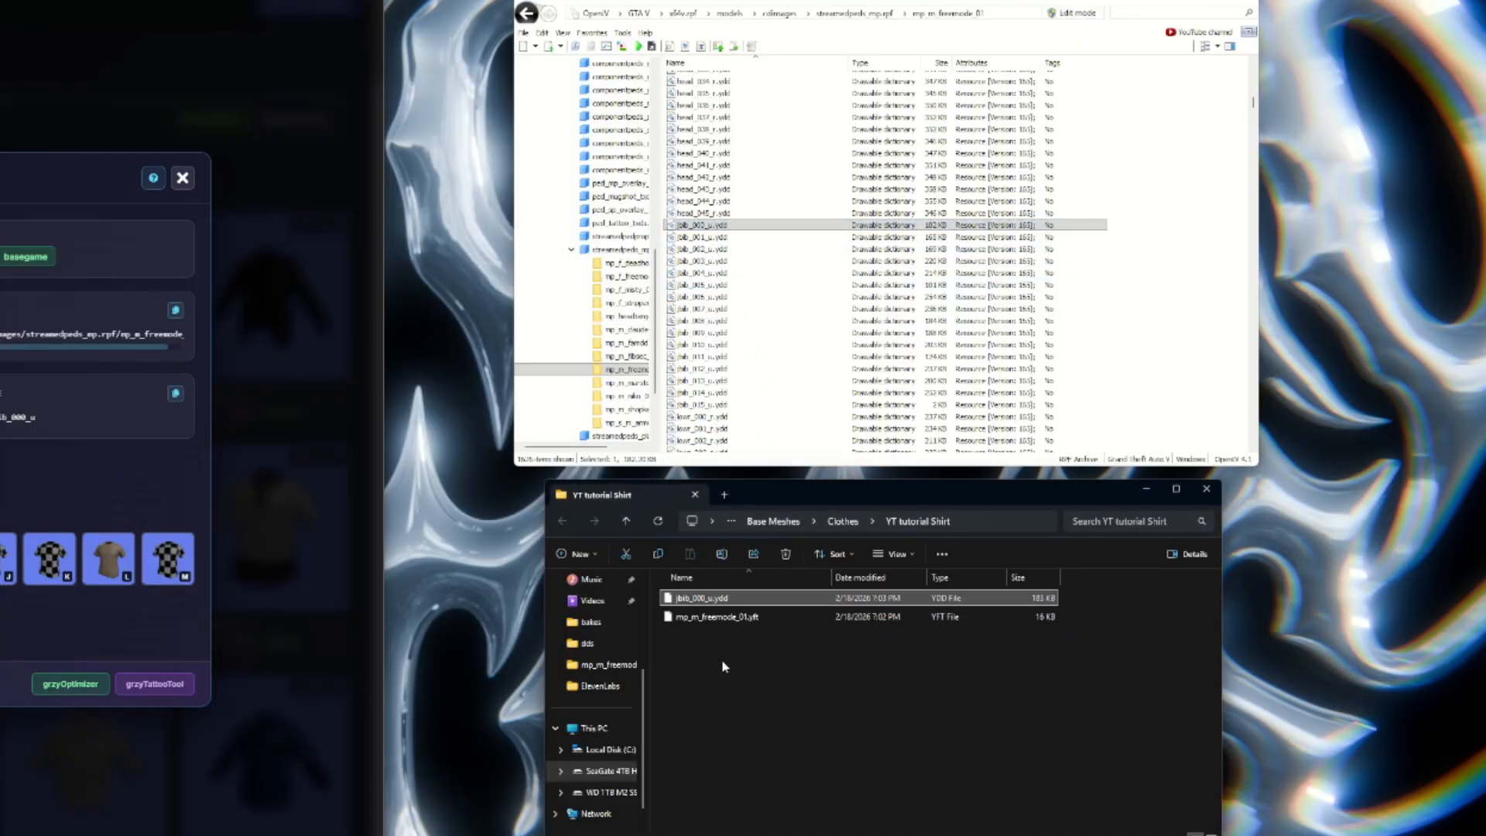
{"action": "left_click", "coordinate": [719, 681]}
Preview the jbib_000_u.ydd shirt model in OpenIV's viewer and return to the file list.
{"action": "left_click", "coordinate": [718, 226]}
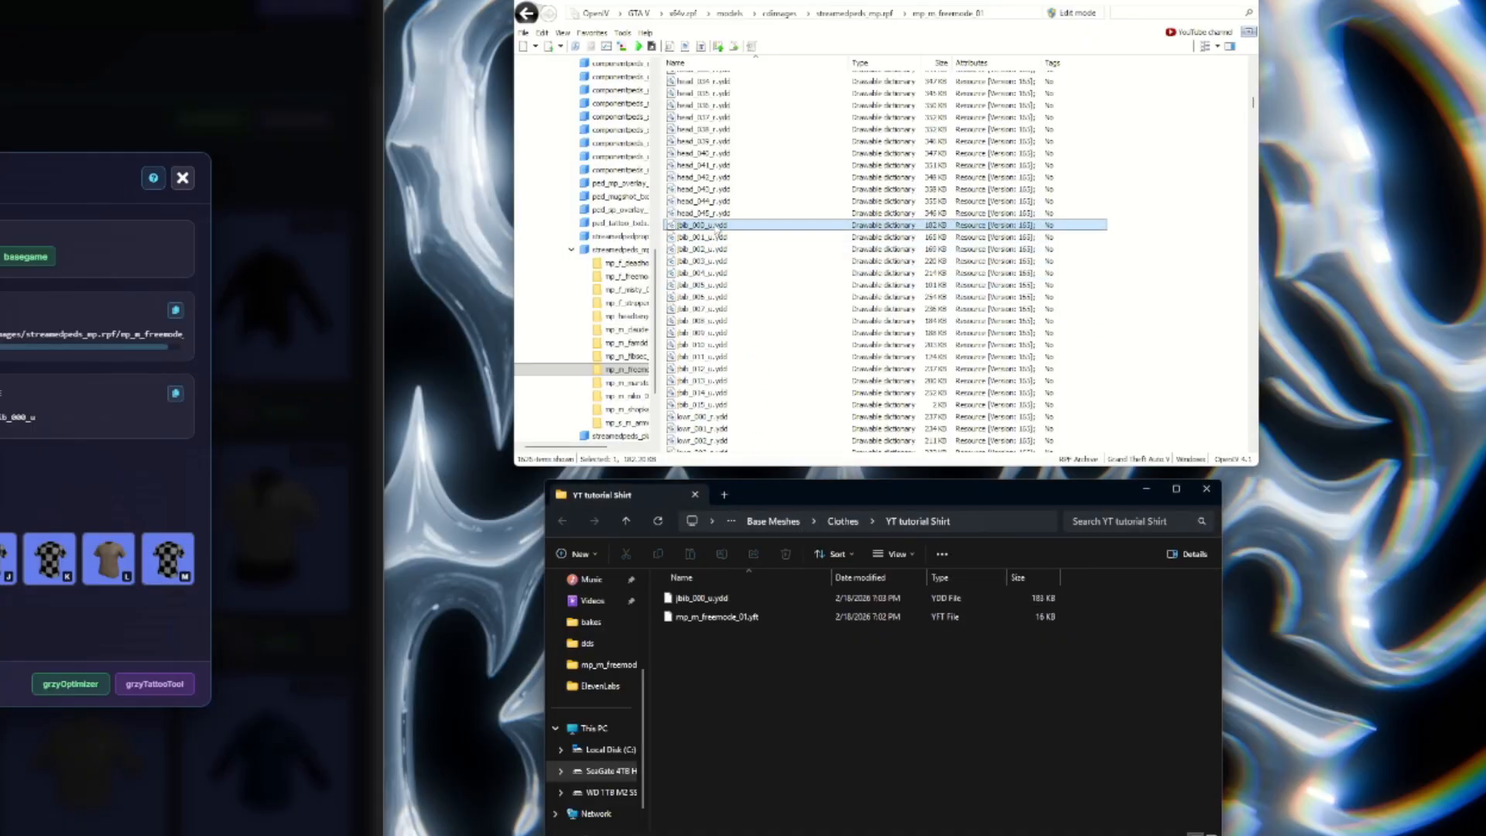
{"action": "right_click", "coordinate": [723, 227]}
{"action": "left_click", "coordinate": [752, 235]}
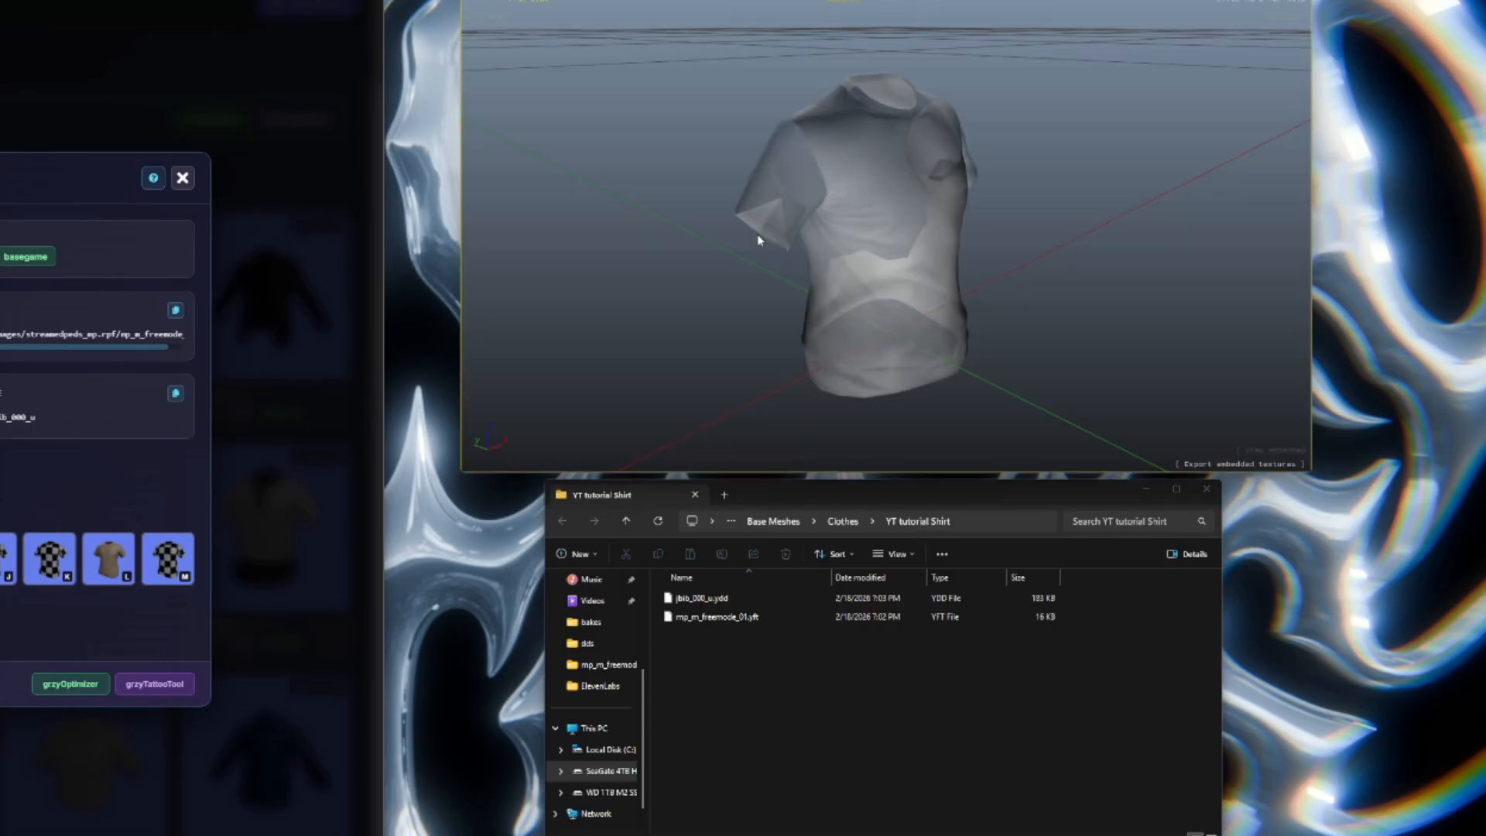
{"action": "key", "text": "Escape"}
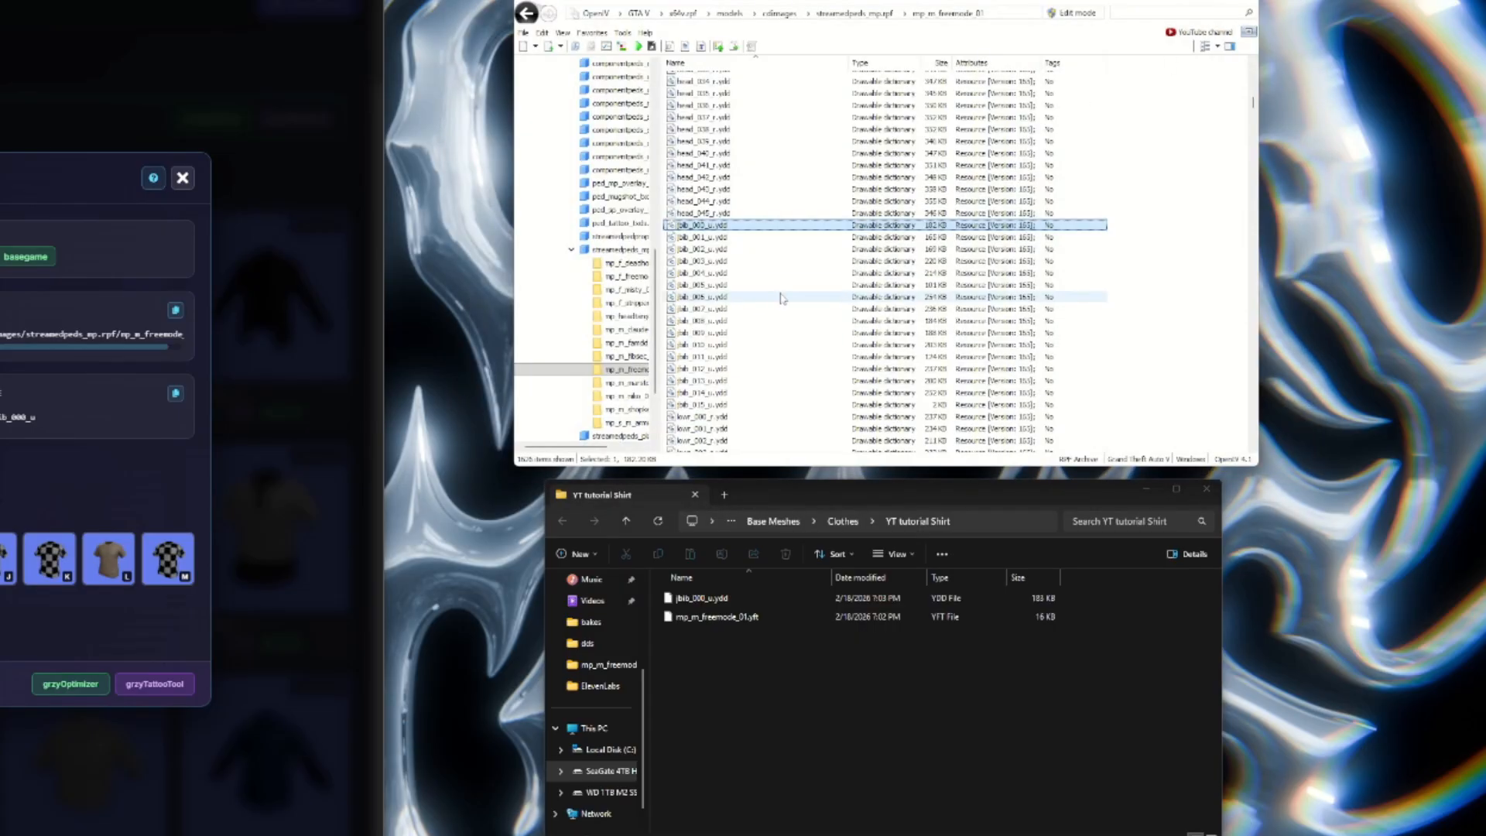
Copy mp_m_freemode_01.yft from streamedpeds_mp.rpf into the YT tutorial Shirt folder.
{"action": "left_click_drag", "start_coordinate": [1255, 106], "coordinate": [1255, 116]}
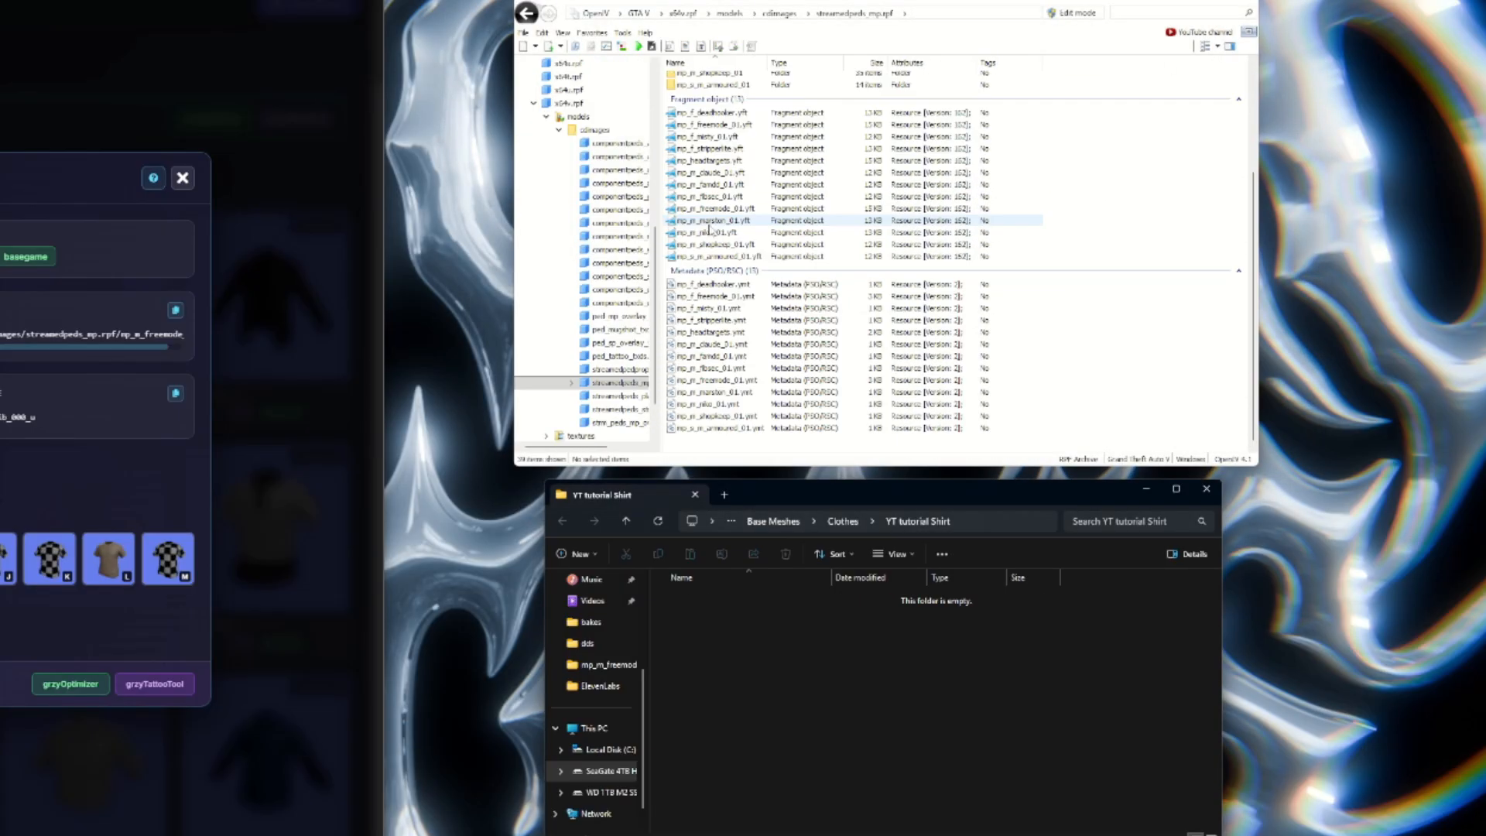
{"action": "scroll", "coordinate": [709, 226], "scroll_direction": "up", "scroll_amount": 3}
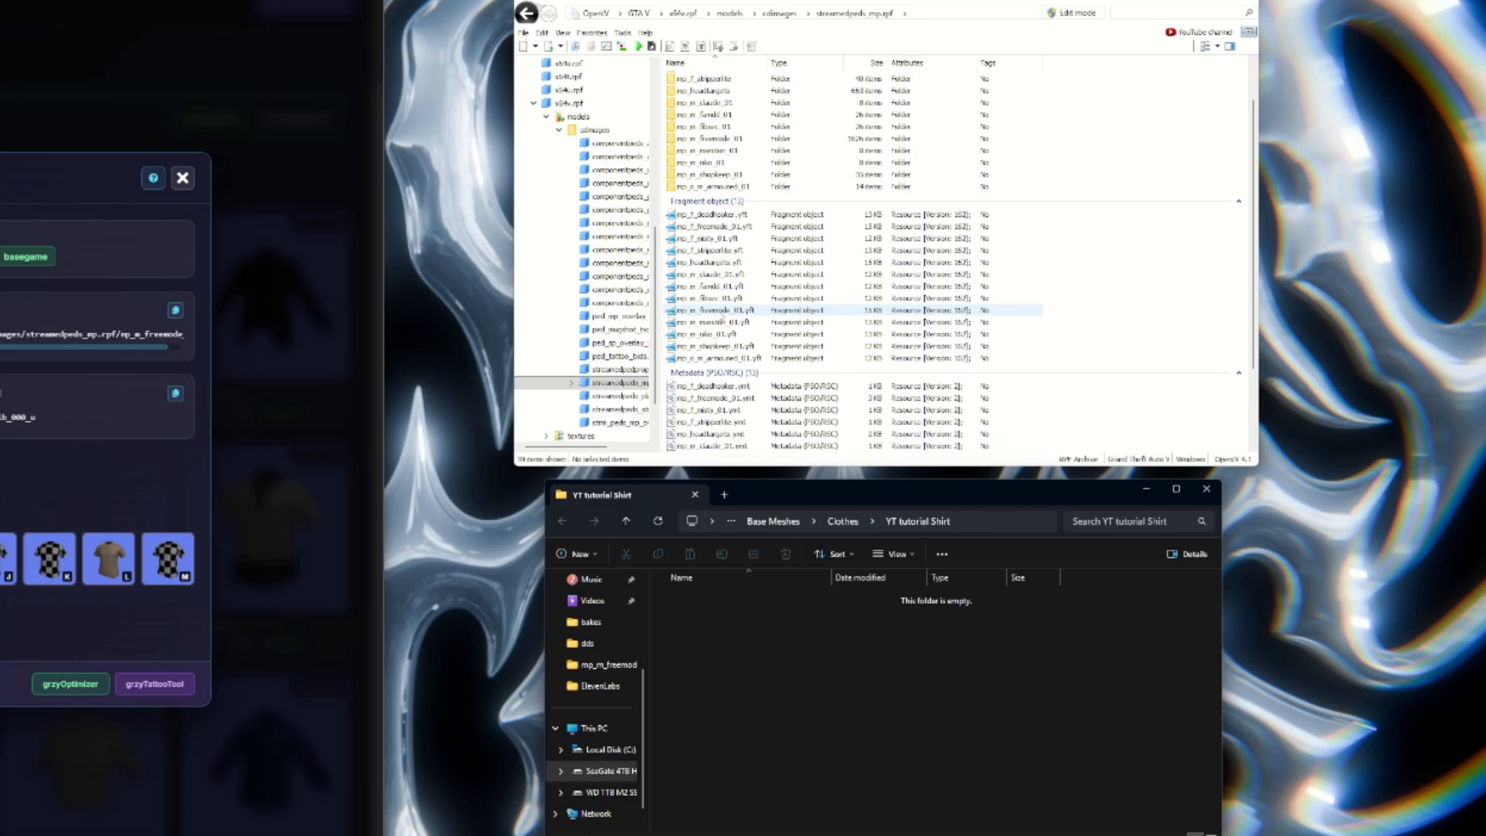
{"action": "left_click_drag", "start_coordinate": [759, 310], "coordinate": [743, 386]}
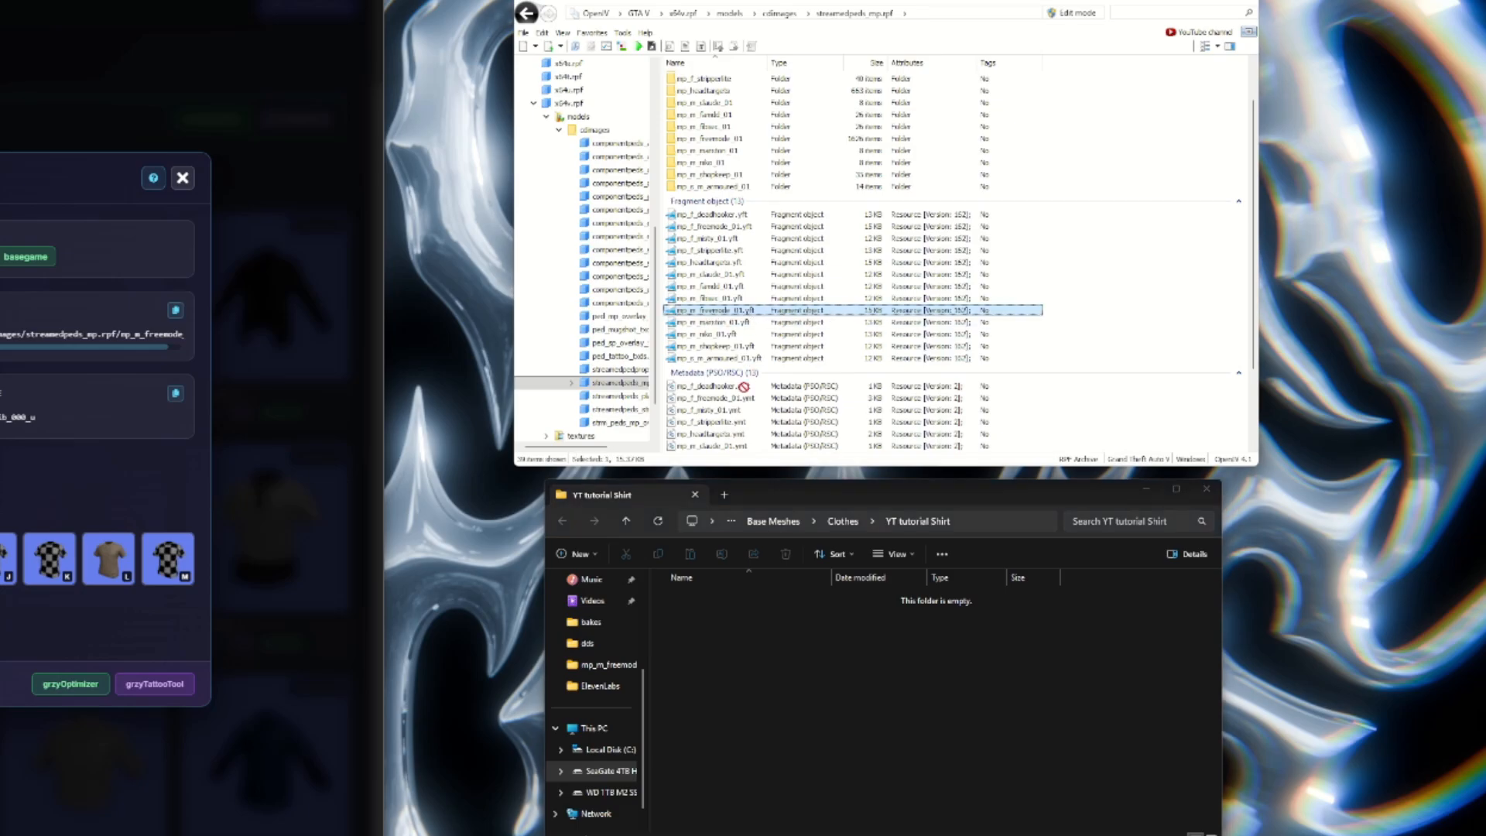
{"action": "left_click_drag", "start_coordinate": [786, 554], "coordinate": [758, 656]}
{"action": "left_click", "coordinate": [743, 666]}
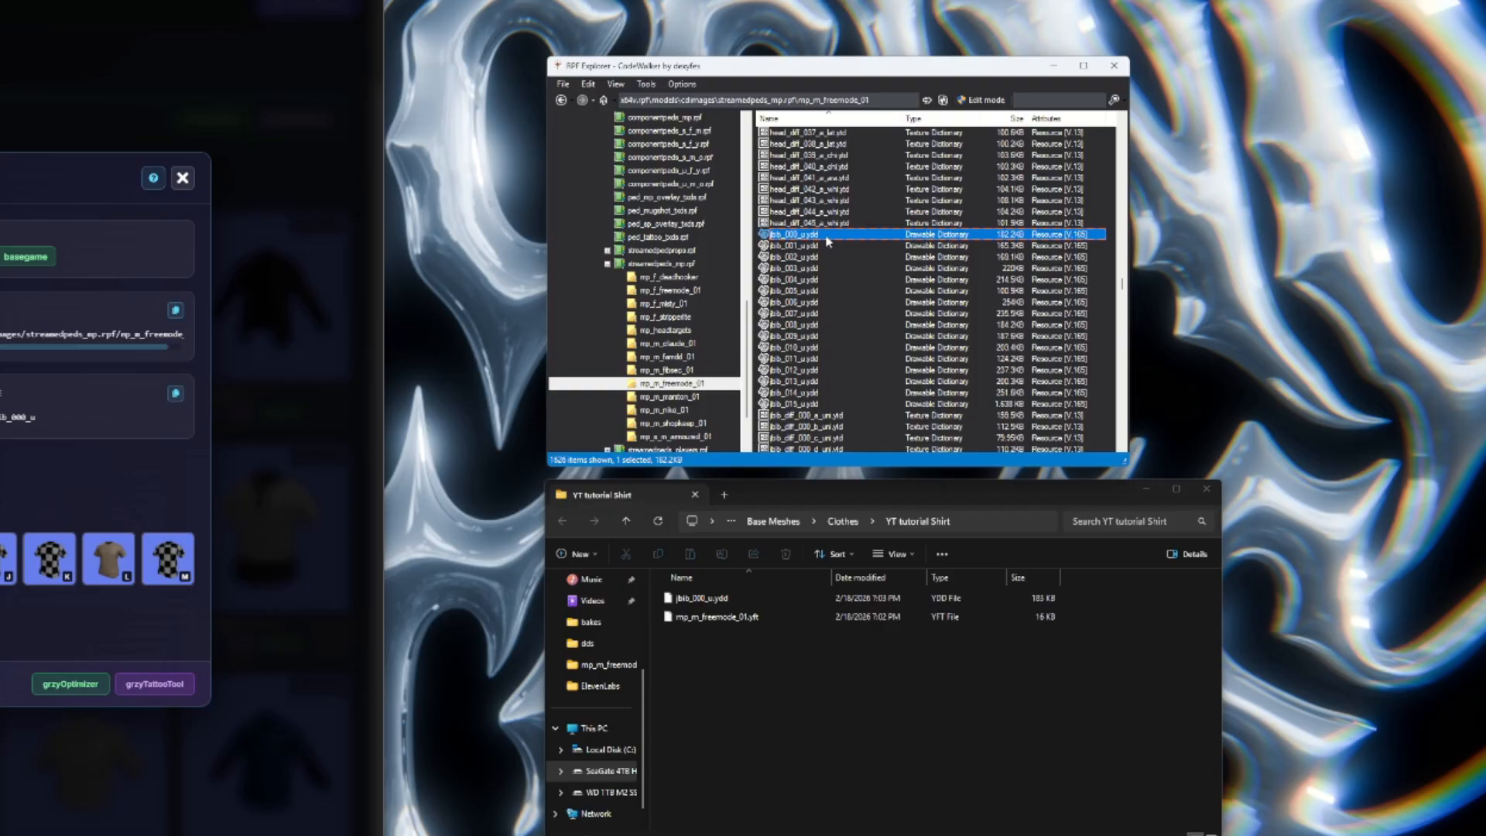
Open jbib_000_u.ydd from CodeWalker's RPF Explorer in the model viewer and bring up its materials.
{"action": "right_click", "coordinate": [827, 236]}
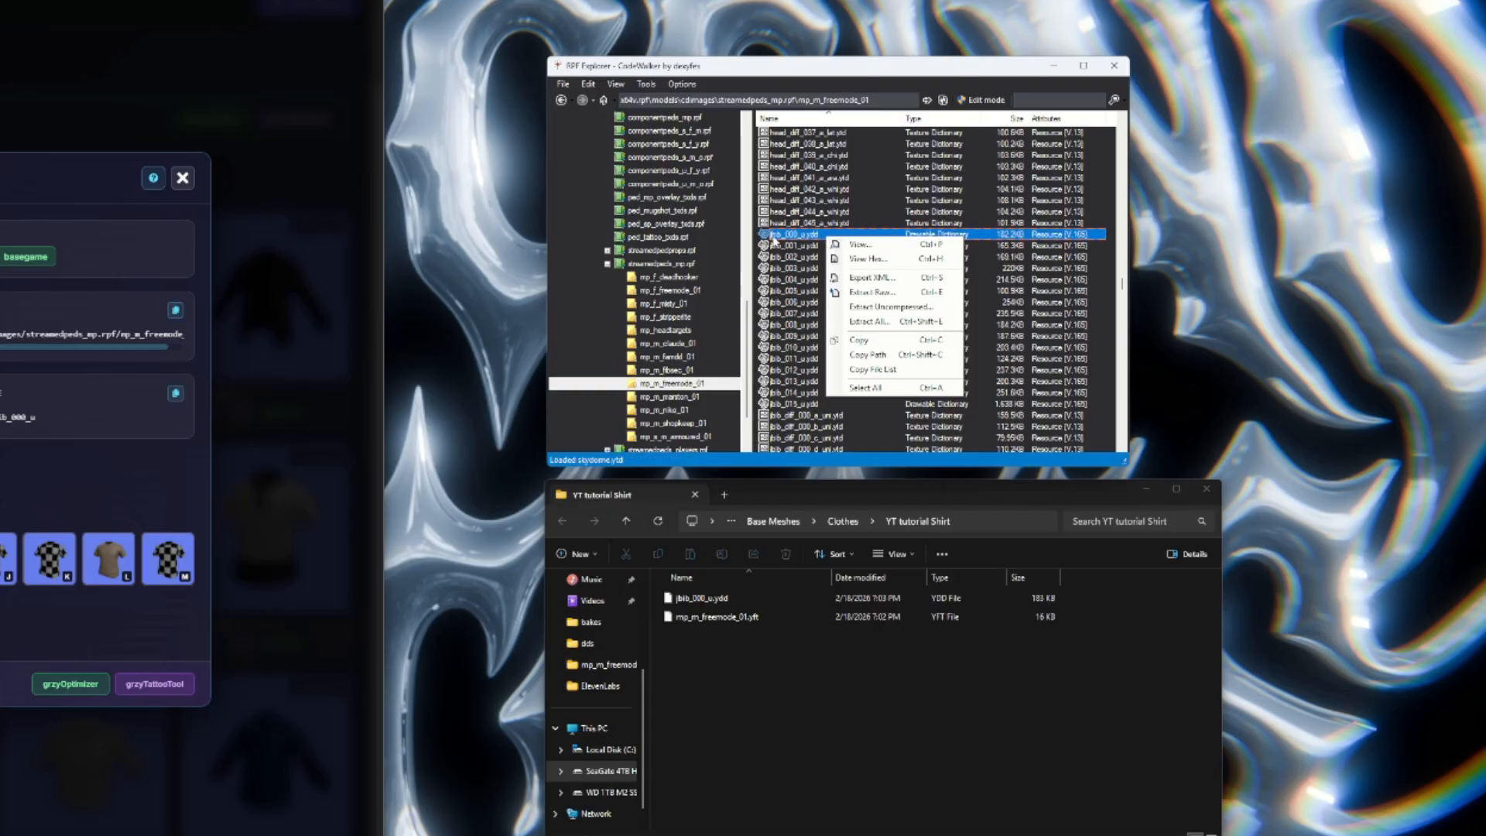
{"action": "left_click", "coordinate": [848, 243]}
{"action": "scroll", "coordinate": [778, 393], "scroll_direction": "up", "scroll_amount": 4}
{"action": "left_click_drag", "start_coordinate": [778, 393], "coordinate": [709, 337]}
{"action": "left_click", "coordinate": [575, 259]}
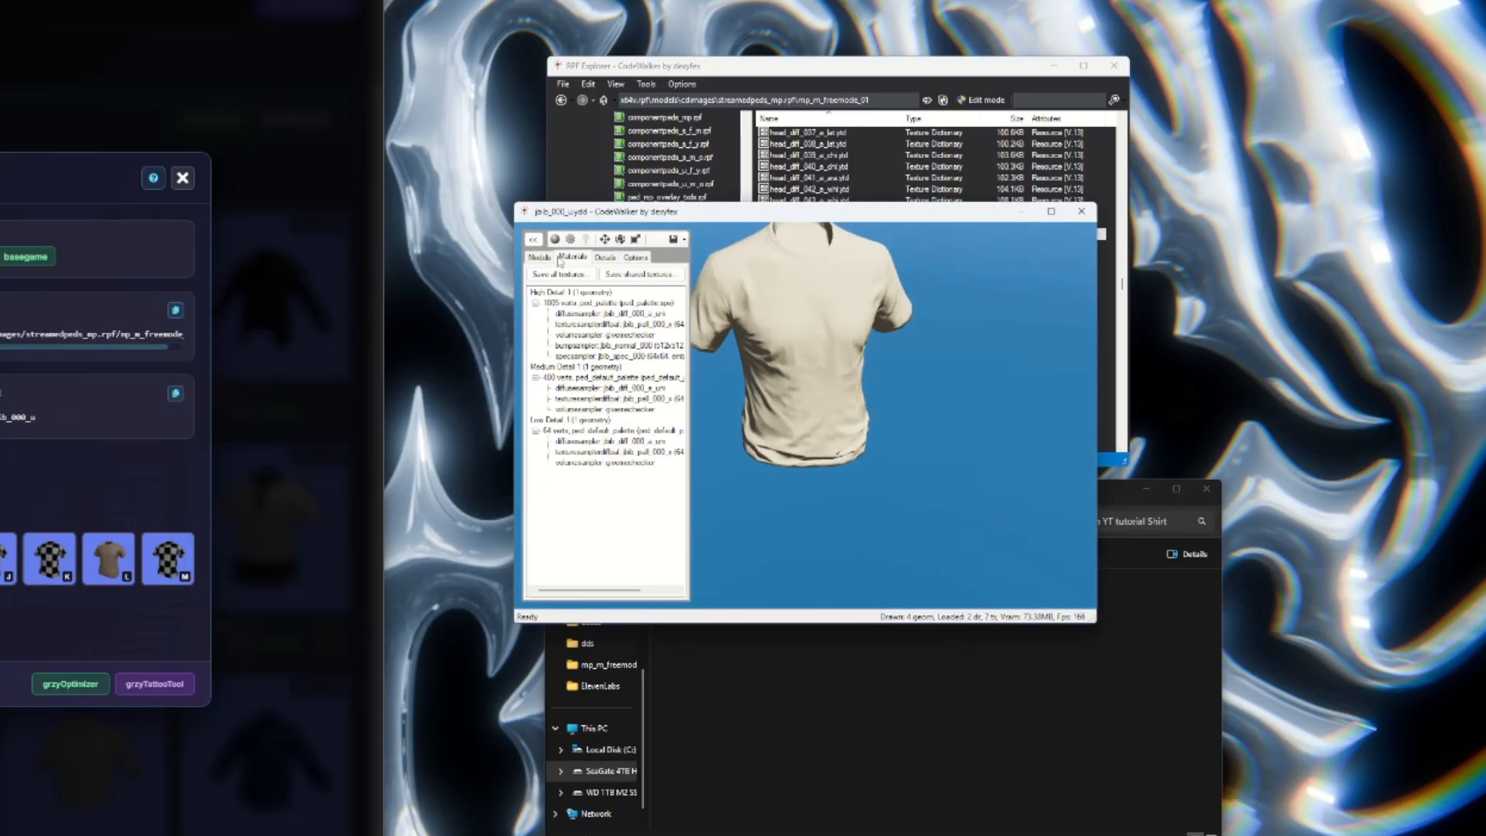
Save all of the shirt model's textures into Base Meshes > Clothes > YT tutorial Shirt and close the model viewer.
{"action": "left_click", "coordinate": [553, 275]}
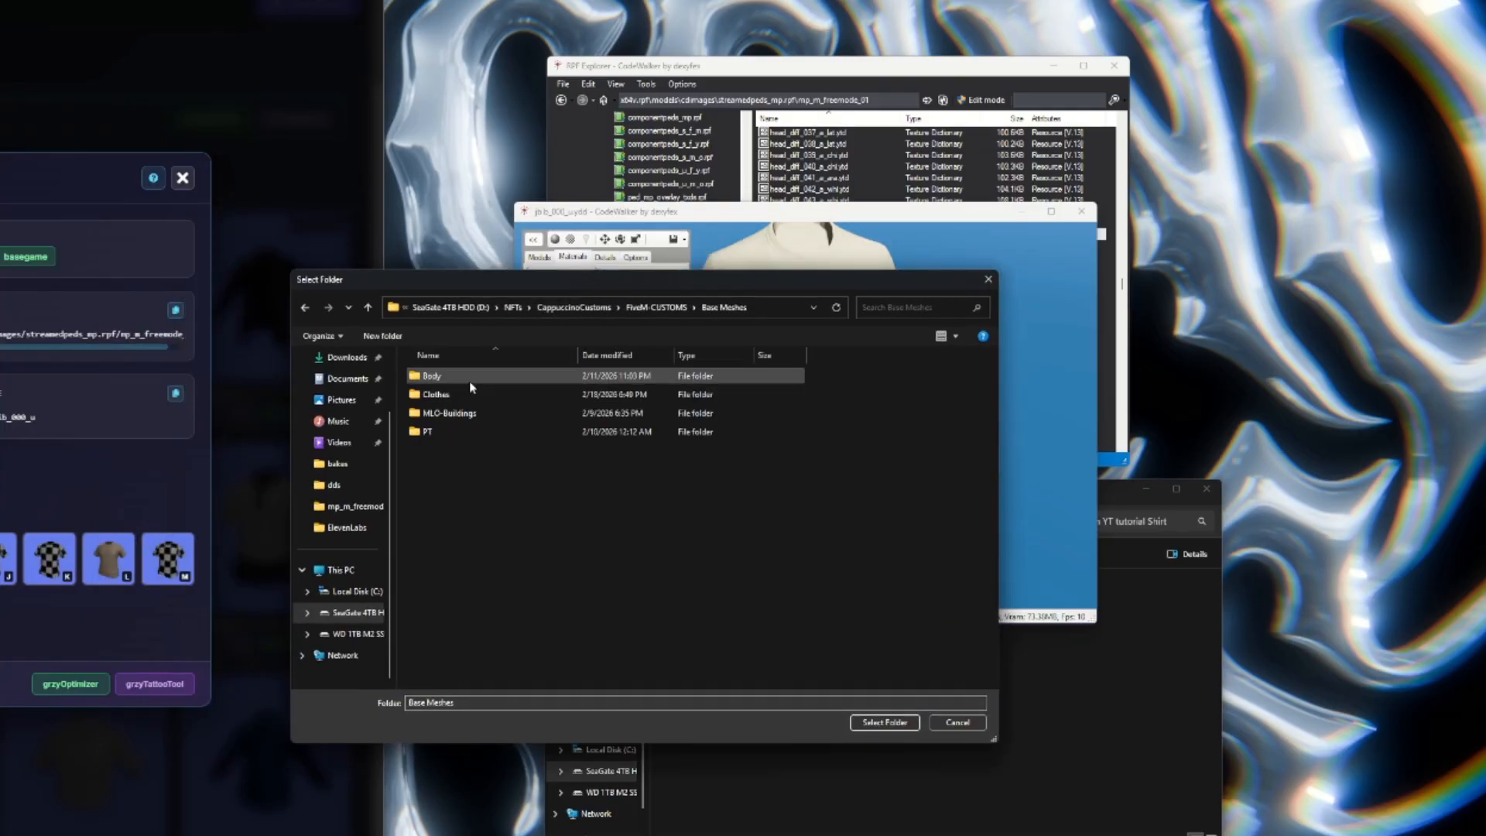
{"action": "double_click", "coordinate": [436, 394]}
{"action": "double_click", "coordinate": [464, 472]}
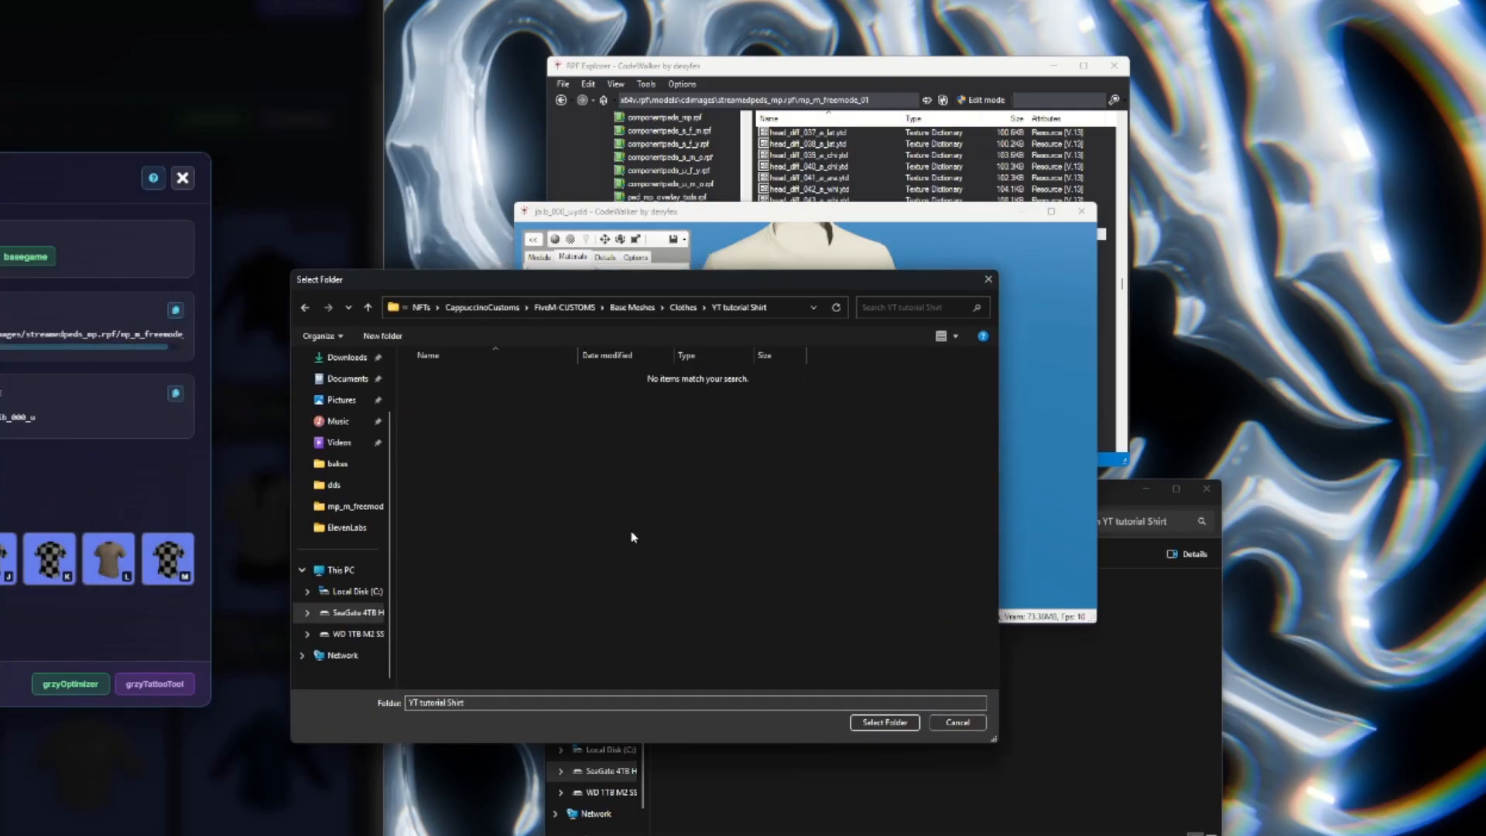
{"action": "left_click", "coordinate": [884, 722]}
{"action": "left_click", "coordinate": [425, 457]}
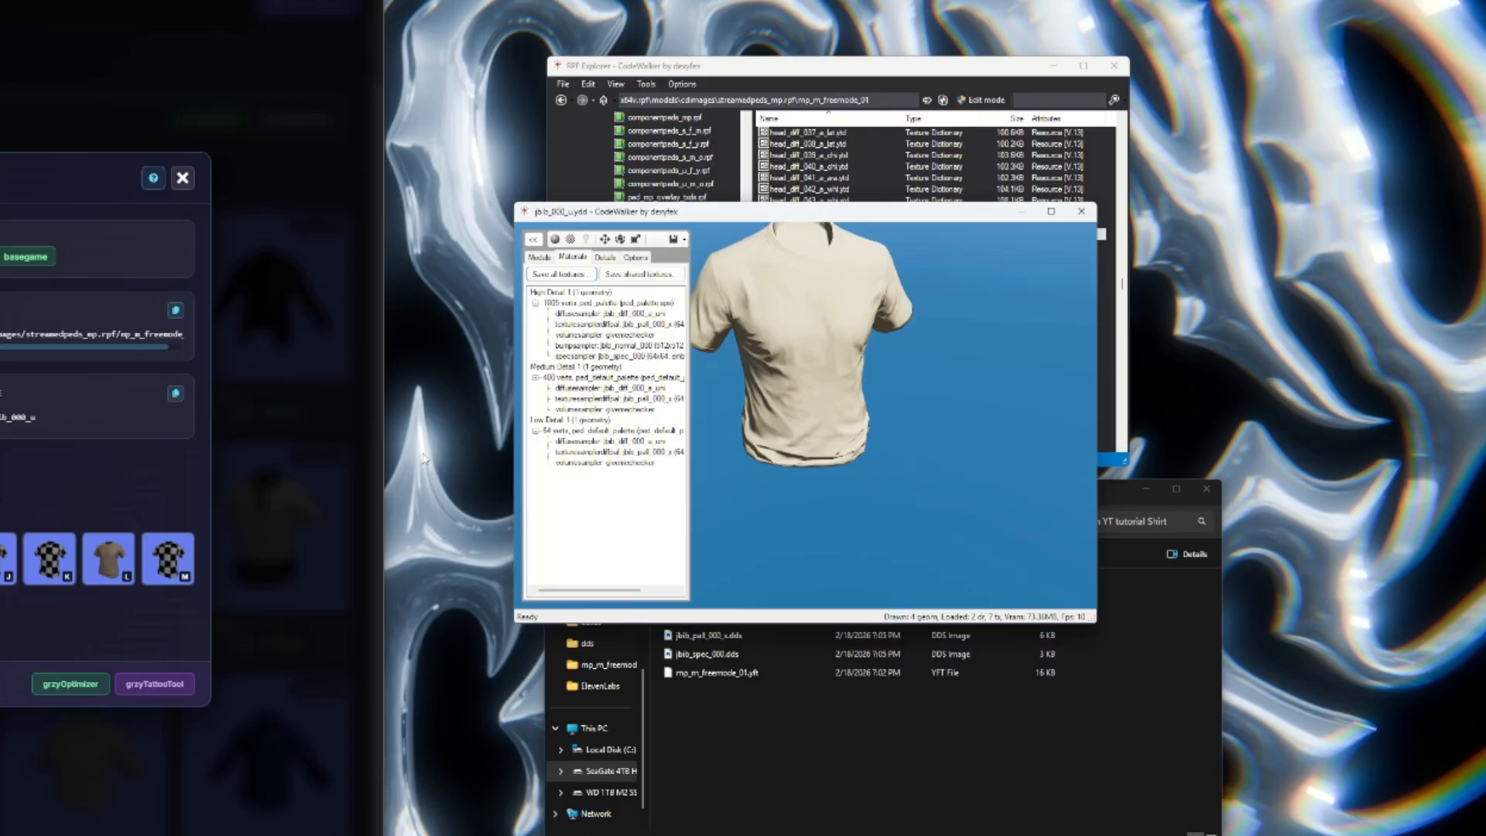
{"action": "left_click", "coordinate": [1082, 211]}
Show the texture files as thumbnails and convert jbib_normal_000.dds to PNG with the Convertio website.
{"action": "right_click", "coordinate": [790, 732]}
{"action": "mouse_move", "coordinate": [836, 515]}
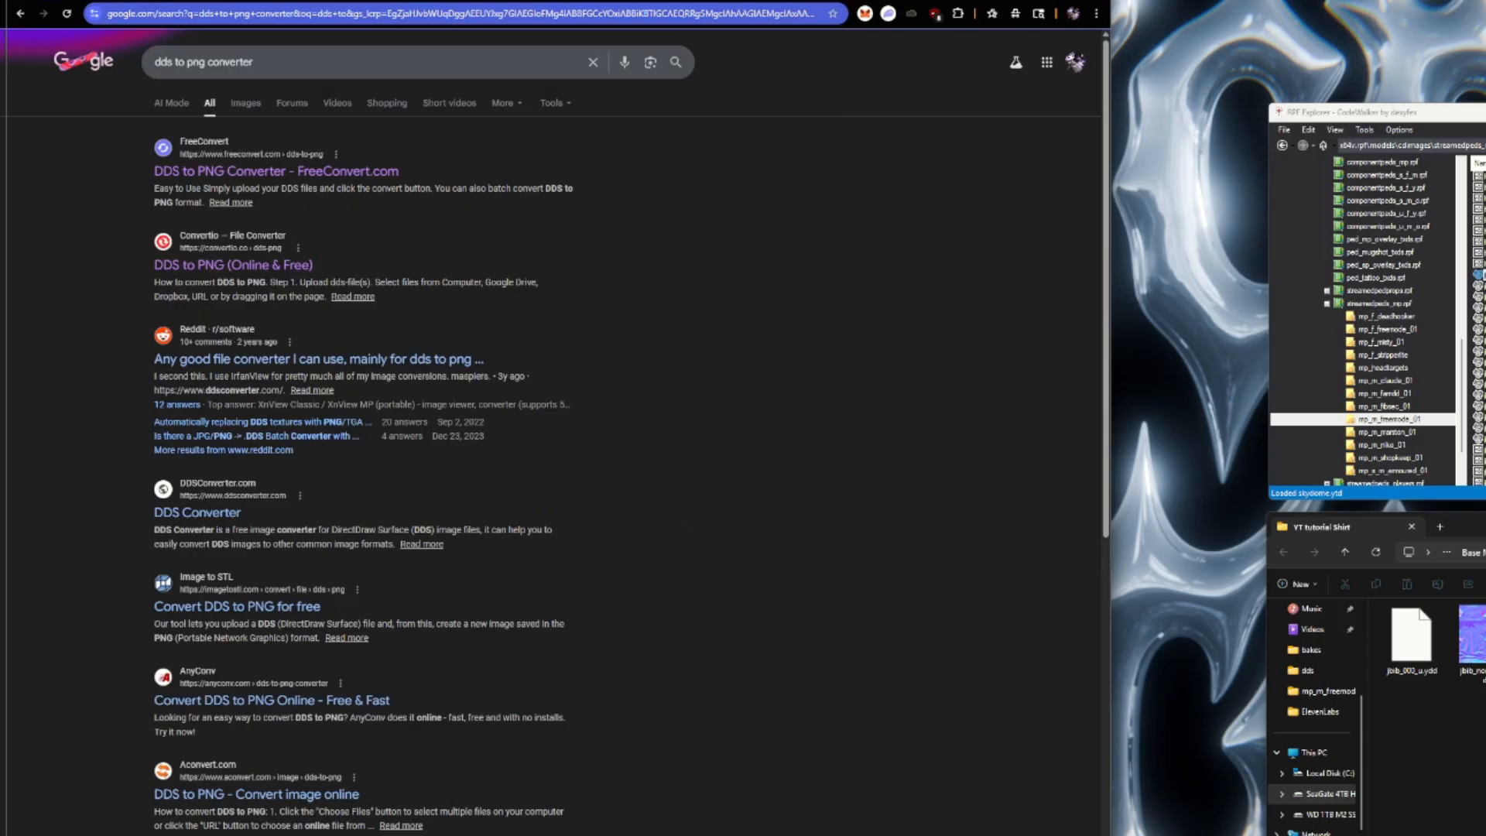
{"action": "left_click", "coordinate": [261, 270]}
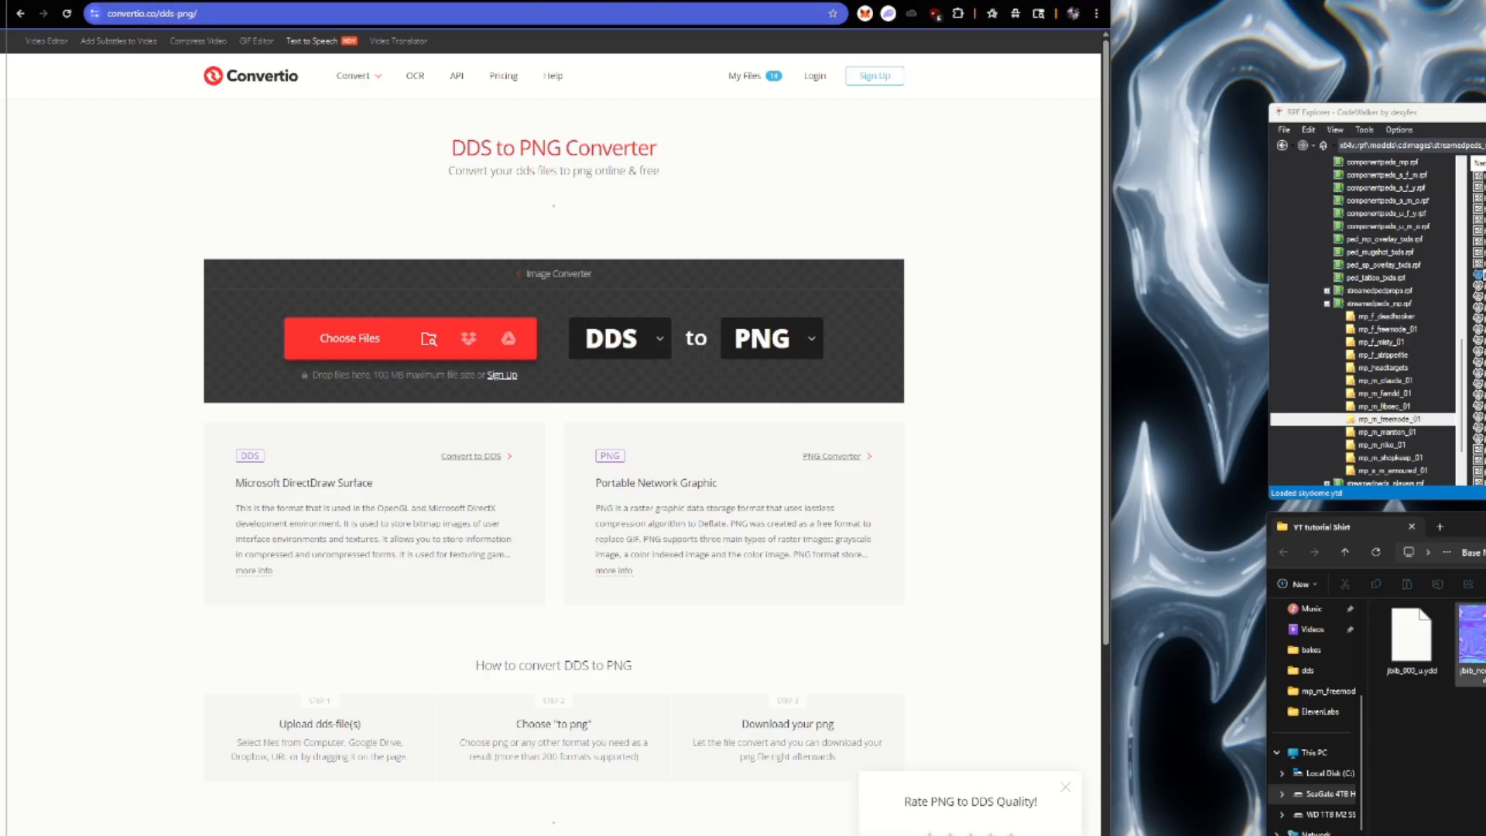
{"action": "left_click_drag", "start_coordinate": [1471, 635], "coordinate": [411, 356]}
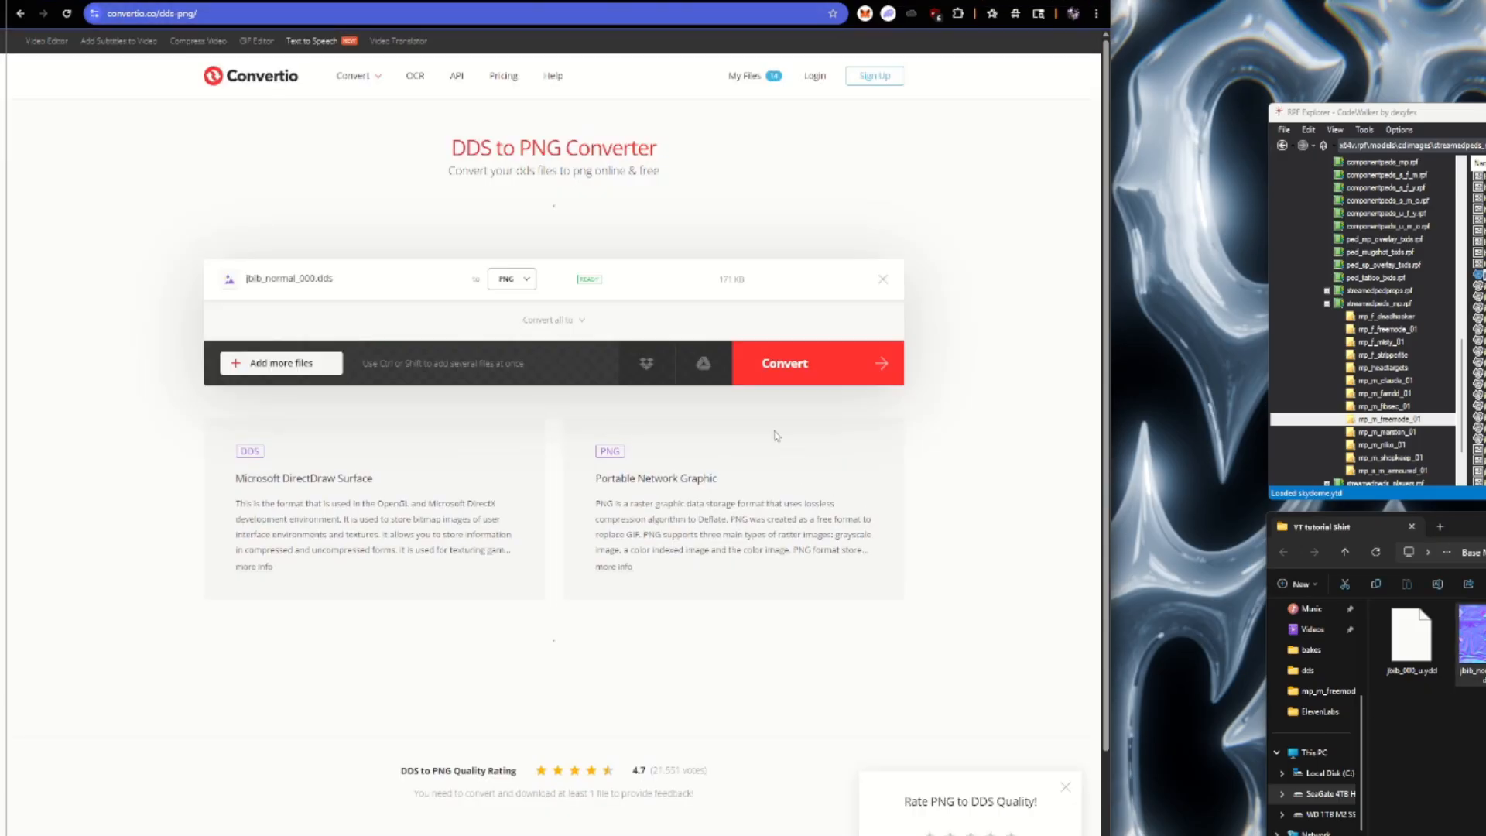
{"action": "left_click", "coordinate": [858, 369]}
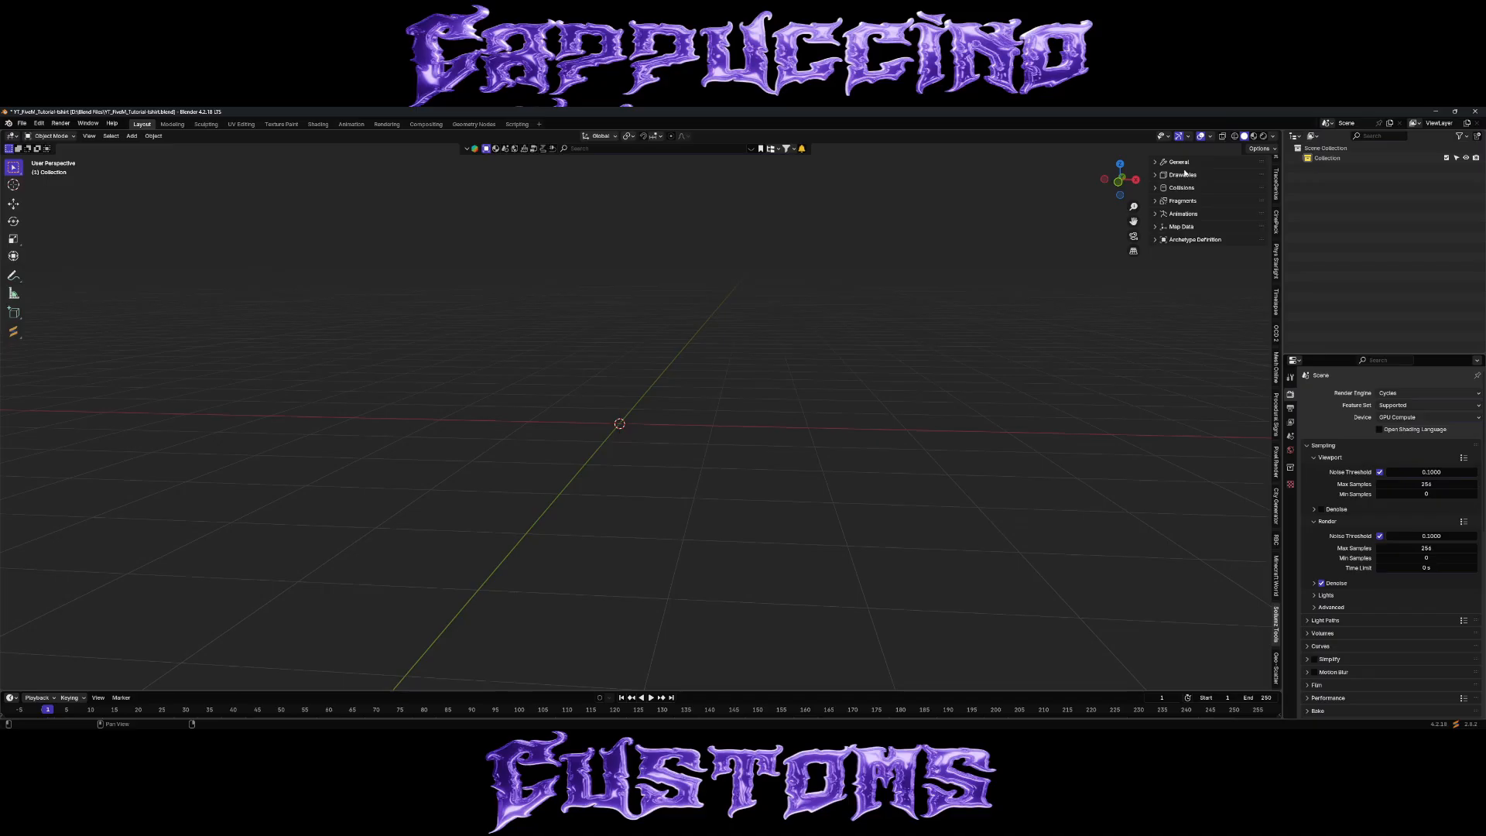
In Blender, import the RAGE asset jbib_000_u.ydd from the YT tutorial Shirt folder.
{"action": "left_click", "coordinate": [1179, 162]}
{"action": "left_click", "coordinate": [1180, 177]}
{"action": "left_click", "coordinate": [514, 404]}
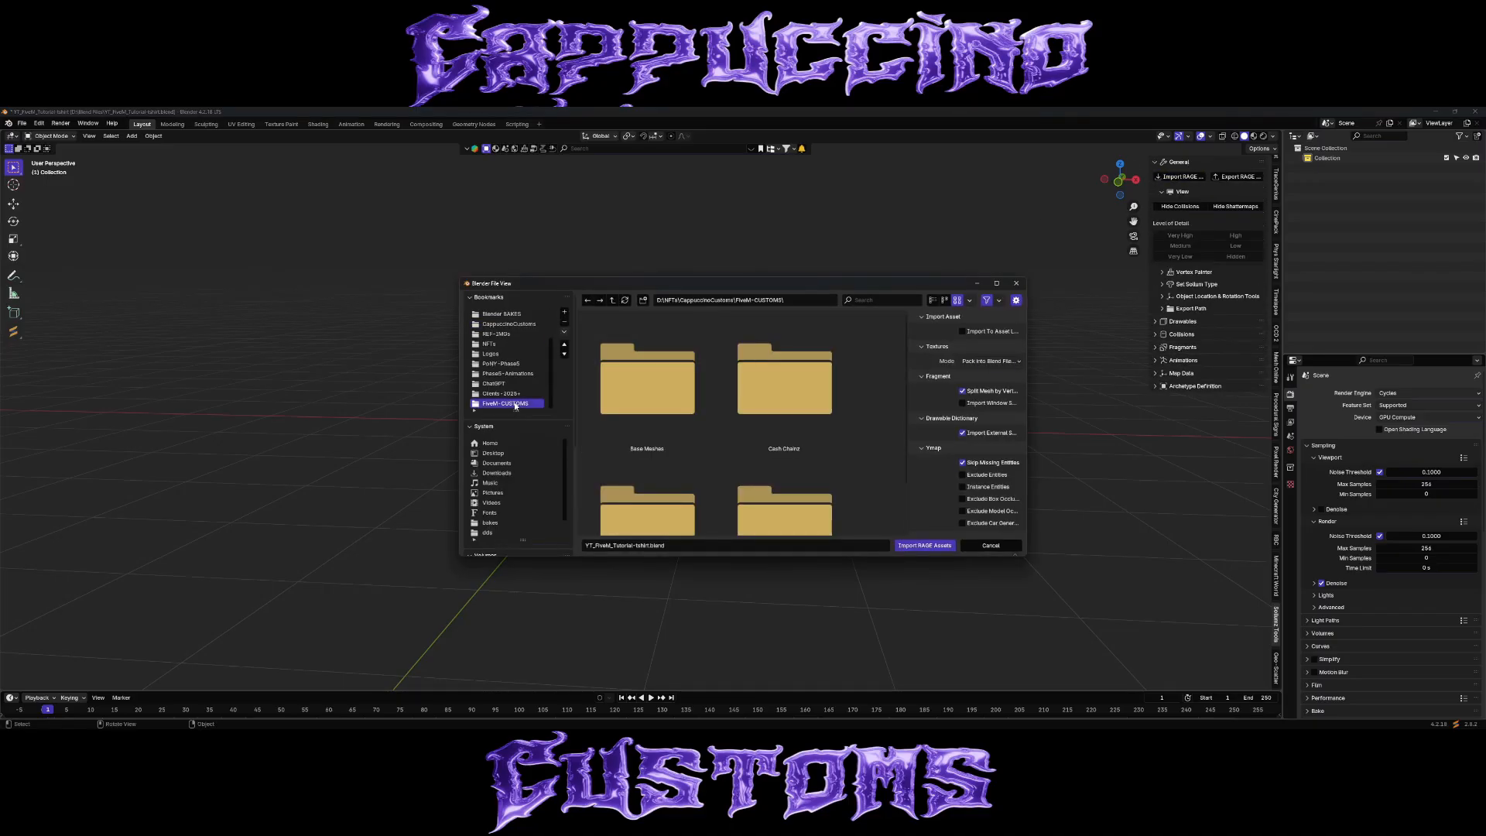
{"action": "scroll", "coordinate": [814, 384], "scroll_direction": "down", "scroll_amount": 2}
{"action": "double_click", "coordinate": [675, 350]}
{"action": "scroll", "coordinate": [776, 403], "scroll_direction": "down", "scroll_amount": 2}
{"action": "double_click", "coordinate": [754, 373]}
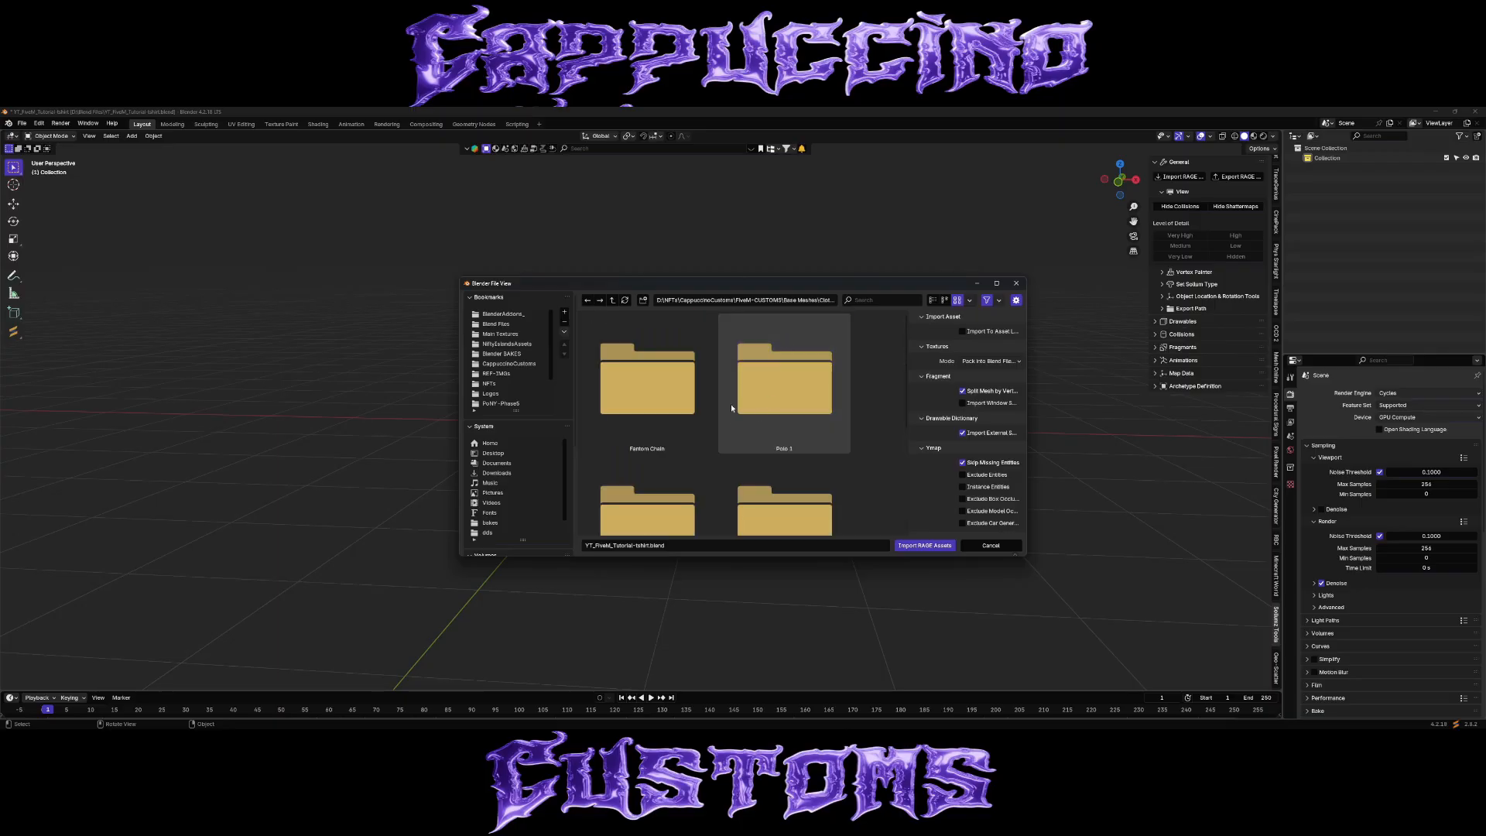
{"action": "scroll", "coordinate": [736, 406], "scroll_direction": "down", "scroll_amount": 2}
{"action": "double_click", "coordinate": [741, 402]}
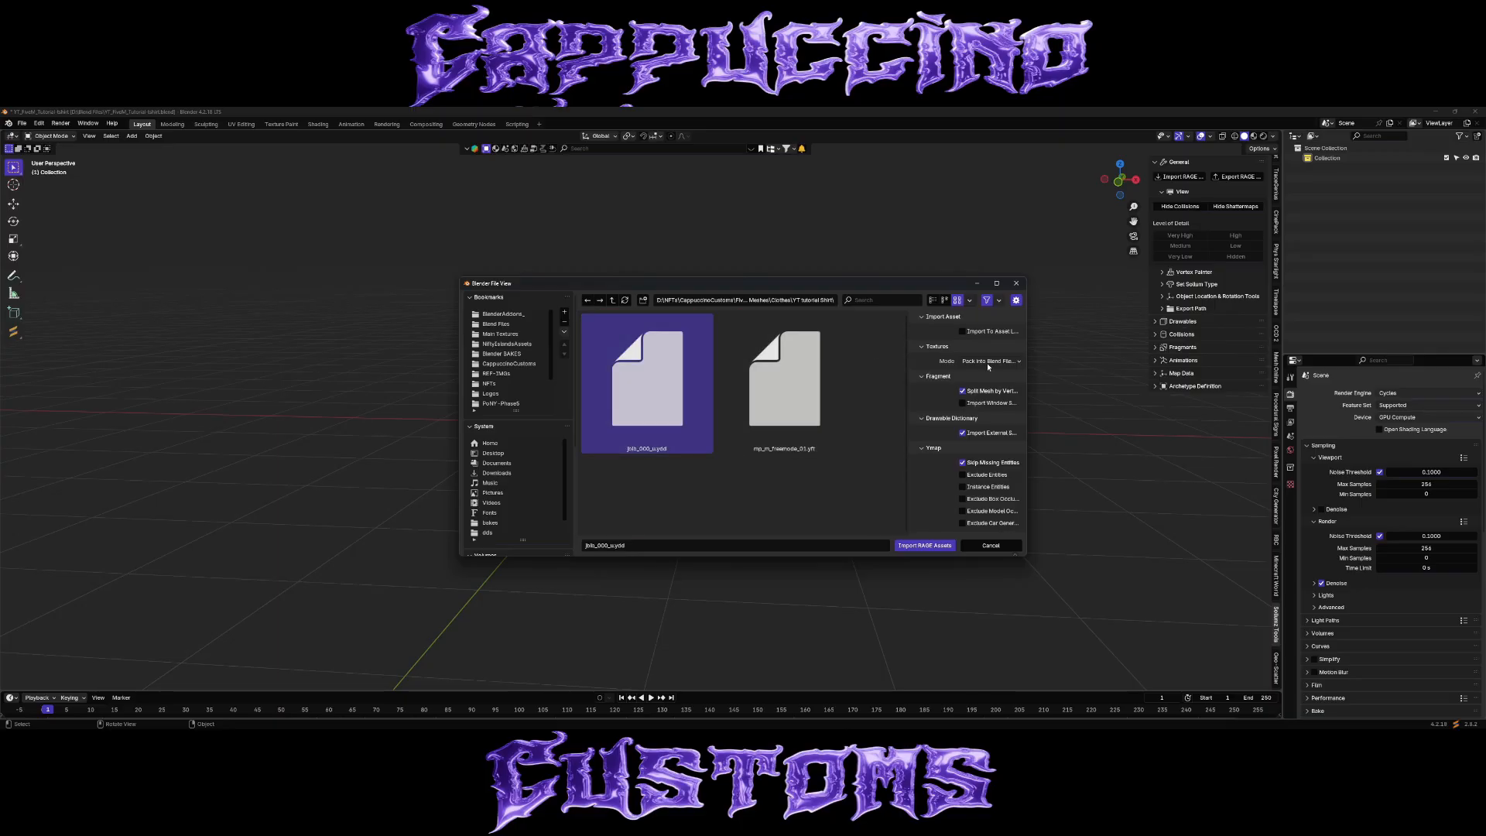
{"action": "left_click", "coordinate": [925, 545]}
{"action": "scroll", "coordinate": [726, 429], "scroll_direction": "up", "scroll_amount": 8}
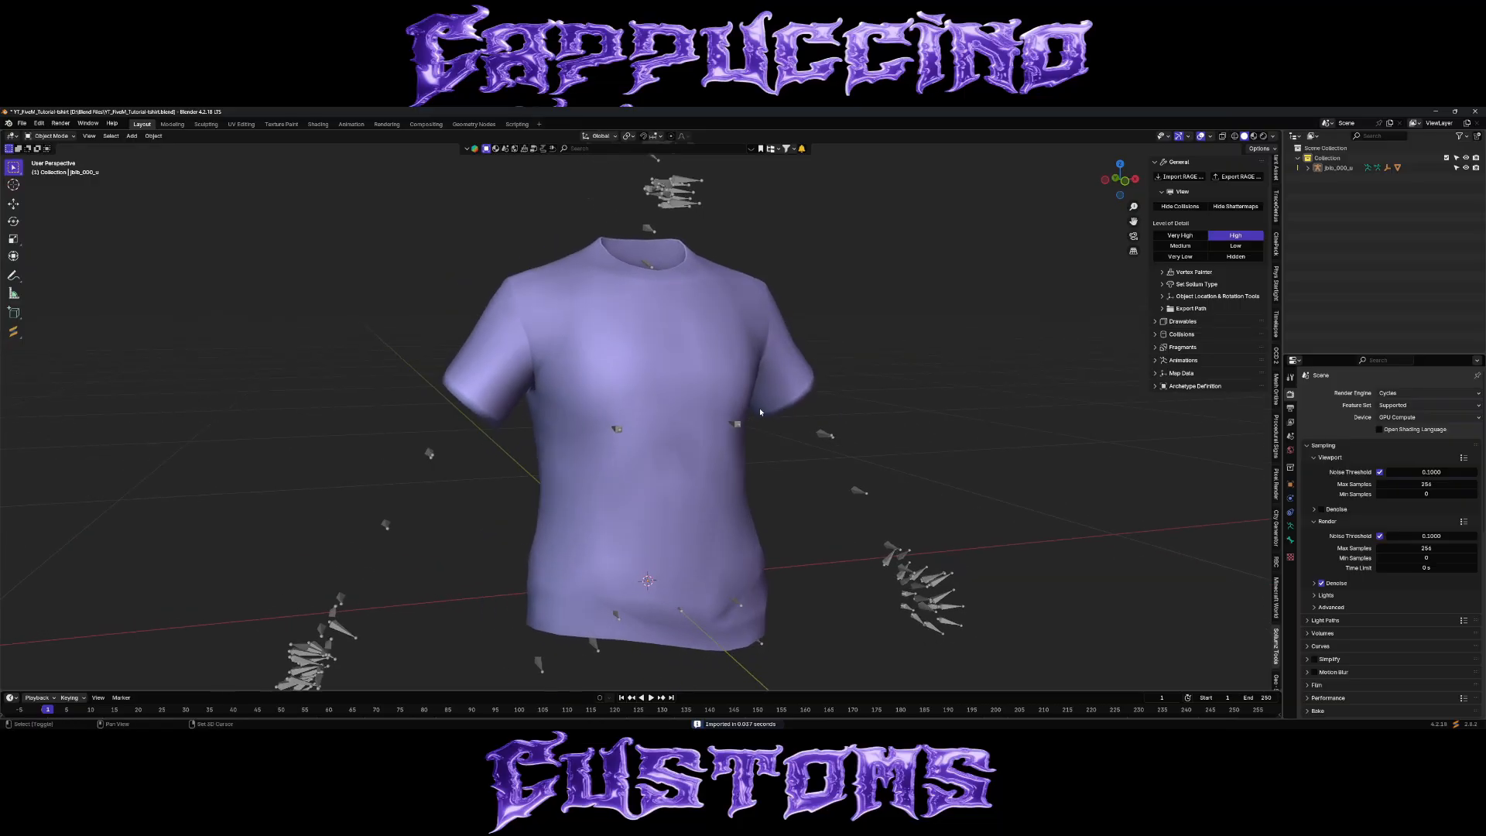
Duplicate the imported SKEL_ROOT shirt mesh in place and hide the original.
{"action": "left_click", "coordinate": [1309, 167]}
{"action": "left_click", "coordinate": [1320, 198]}
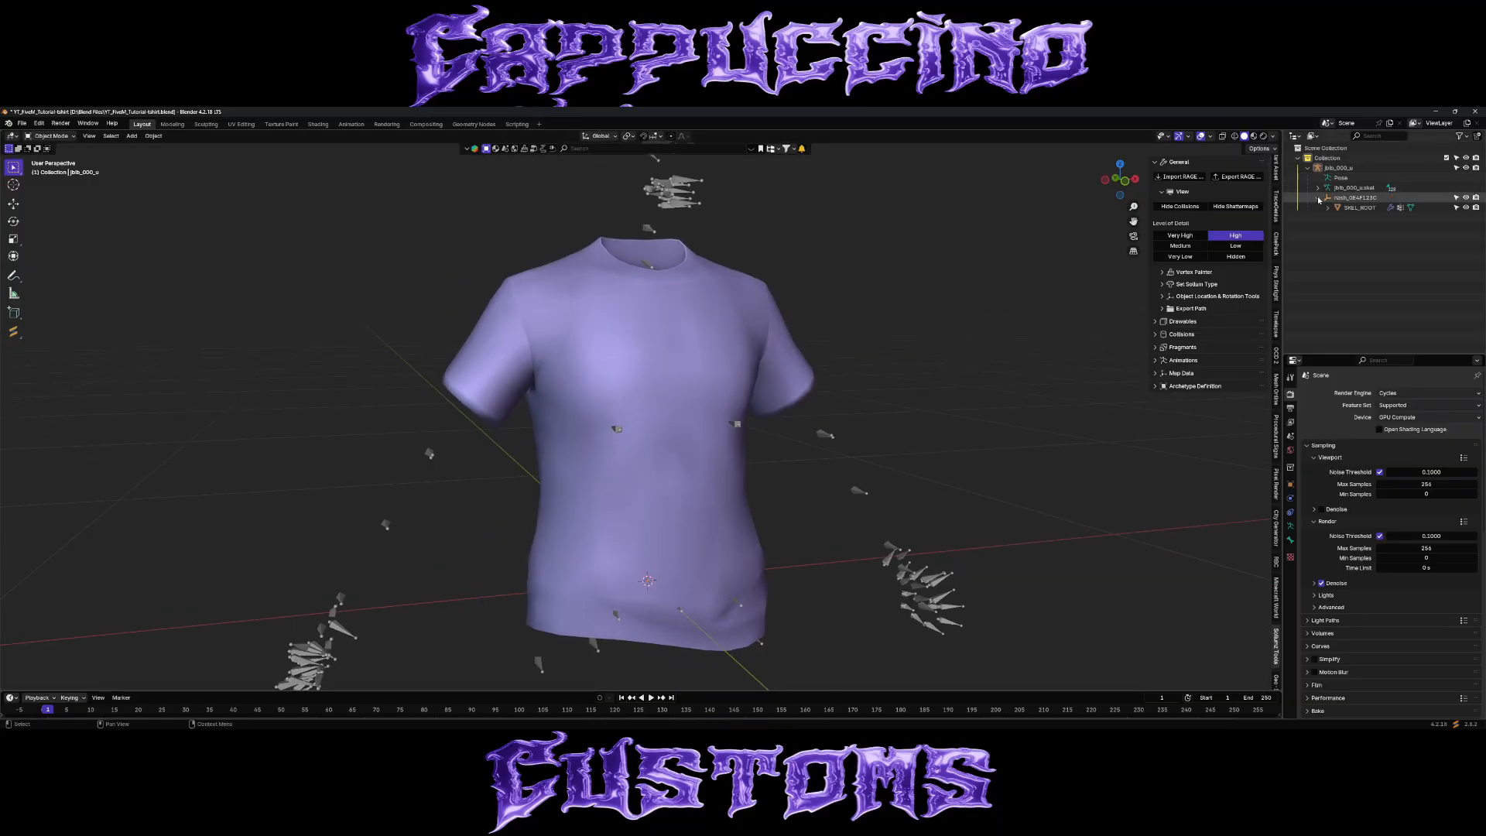
{"action": "left_click", "coordinate": [1359, 207]}
{"action": "key", "text": "KP_Decimal"}
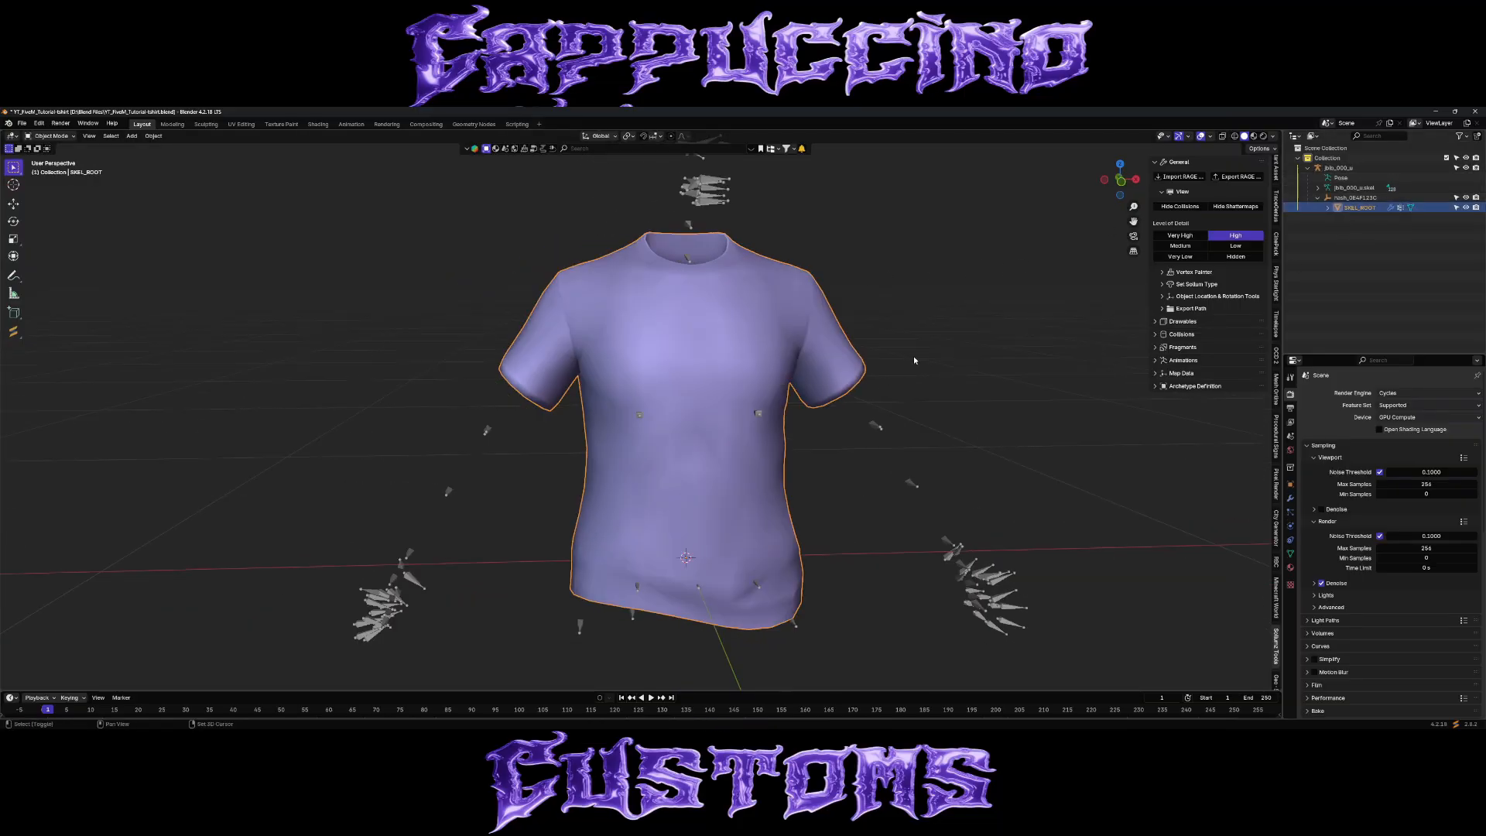
{"action": "key", "text": "shift+d"}
{"action": "key", "text": "Escape"}
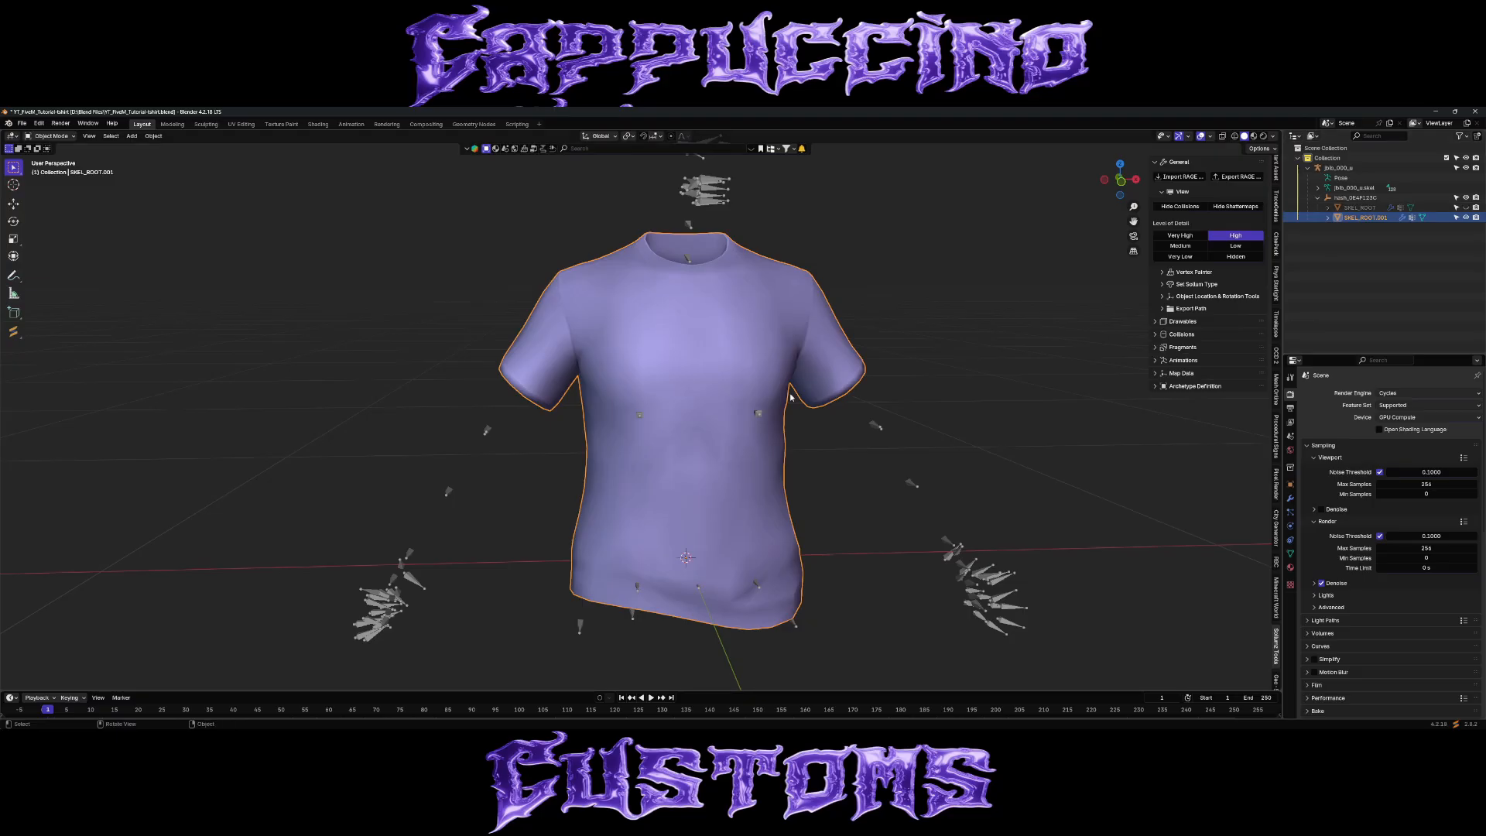
Clear the duplicate shirt's parent while keeping its transformation, and remove its modifier.
{"action": "right_click", "coordinate": [791, 397]}
{"action": "mouse_move", "coordinate": [782, 529]}
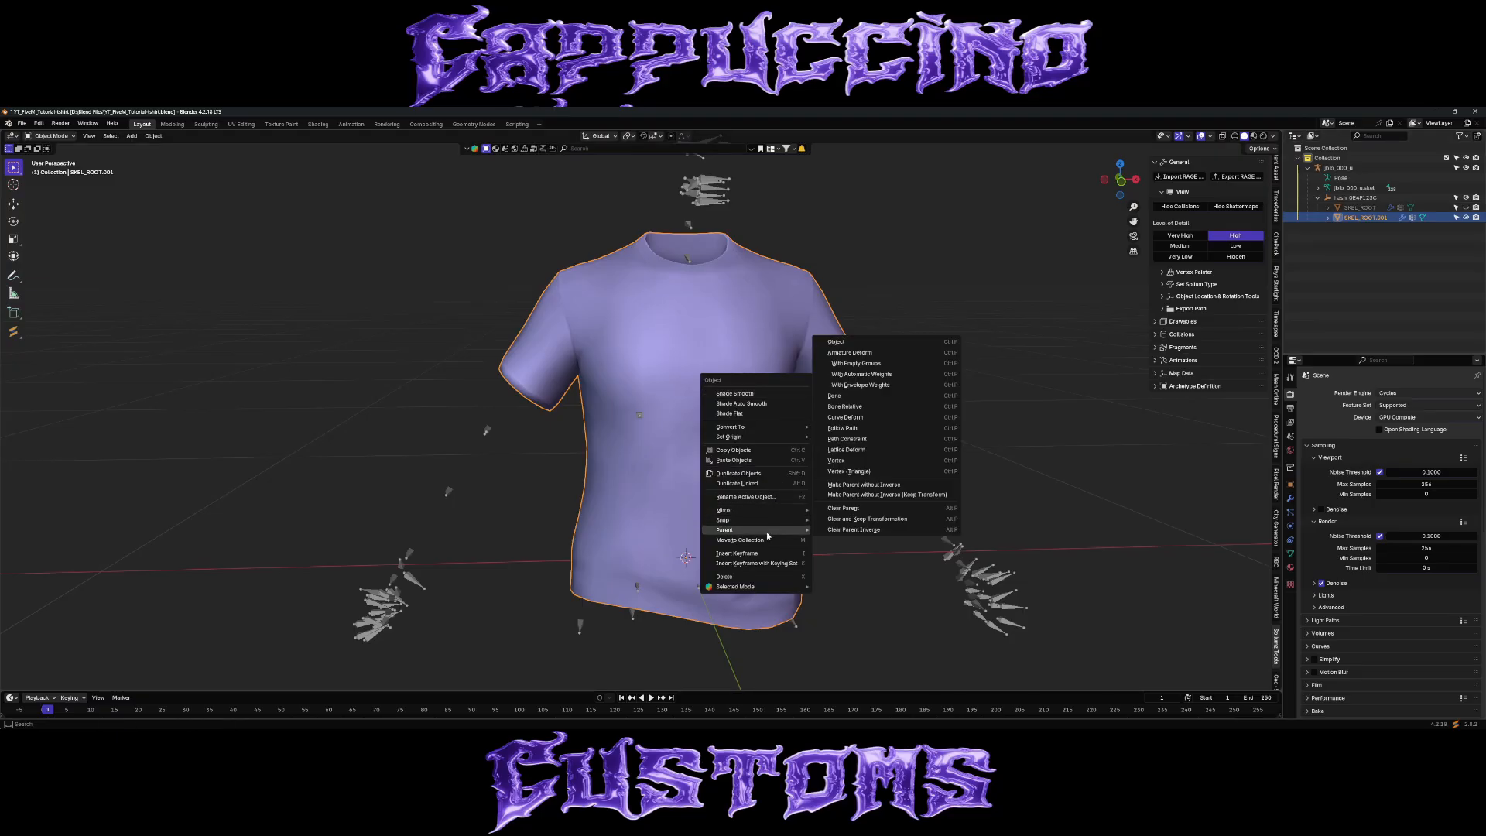
{"action": "left_click", "coordinate": [902, 521]}
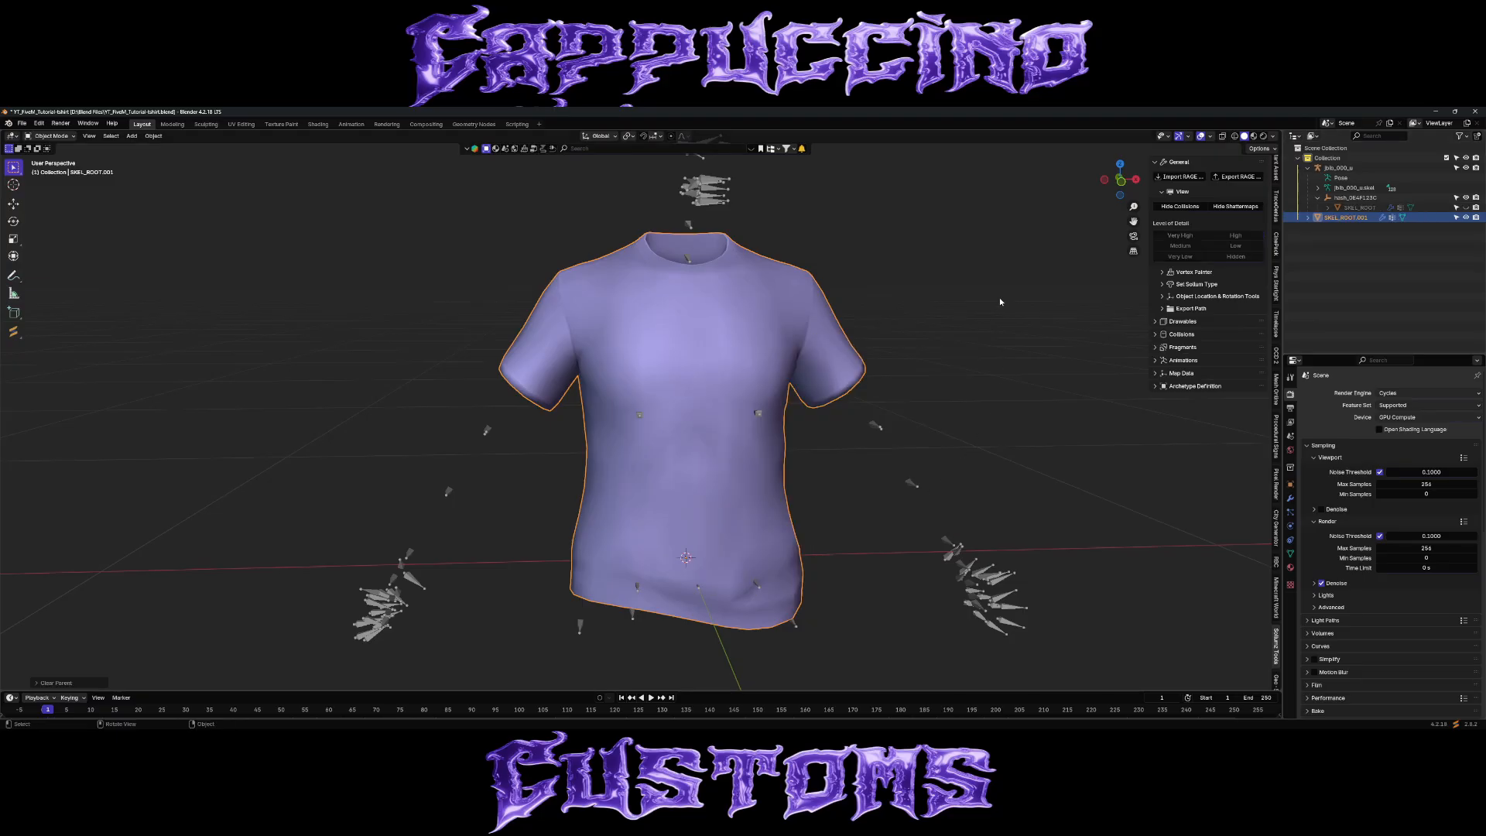
{"action": "left_click", "coordinate": [1291, 499]}
{"action": "left_click", "coordinate": [1464, 410]}
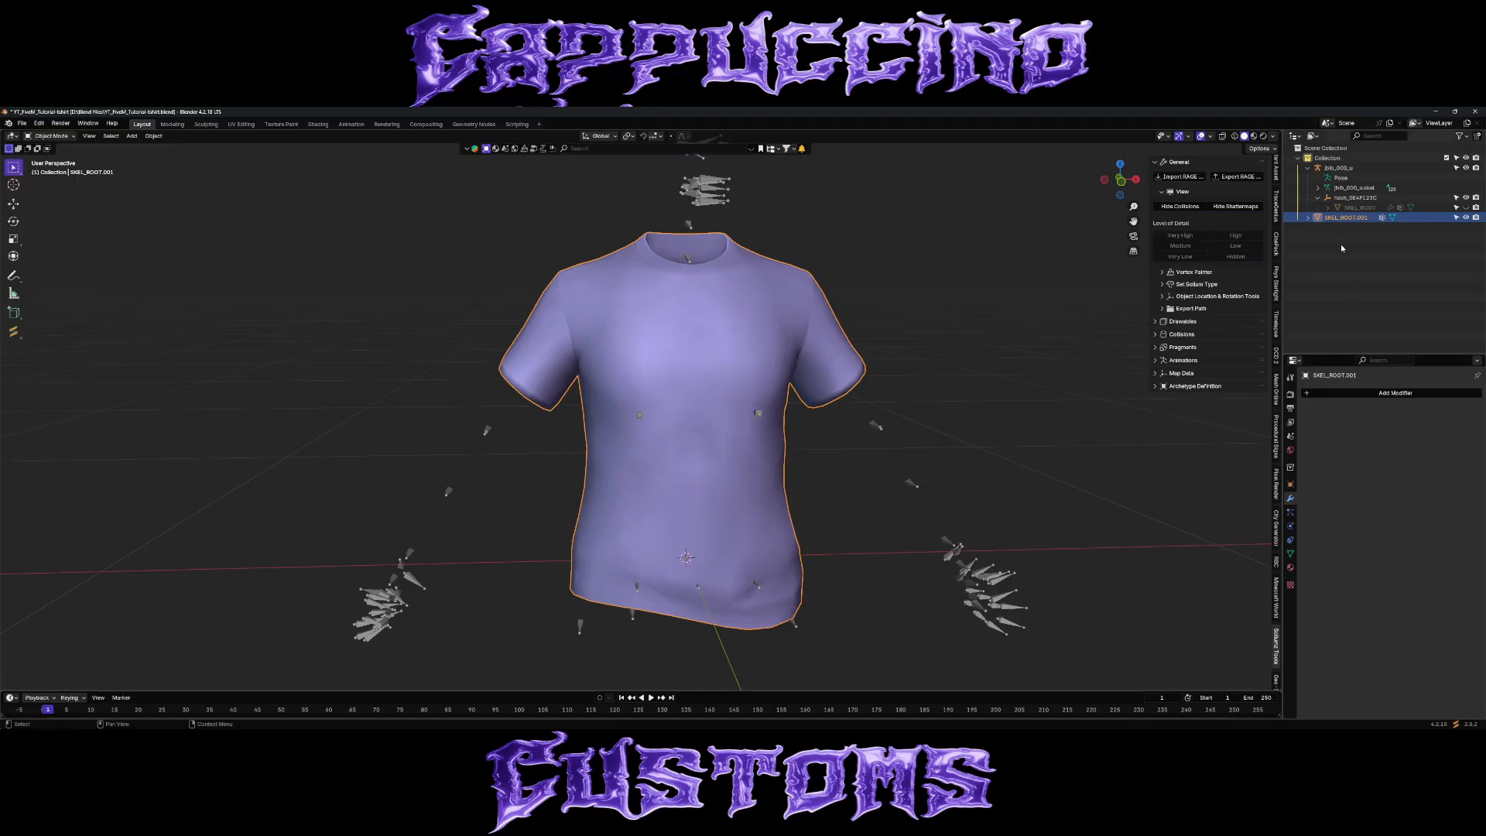
Remove the duplicate shirt's existing material and add a new material named shirt.
{"action": "left_click", "coordinate": [1291, 568]}
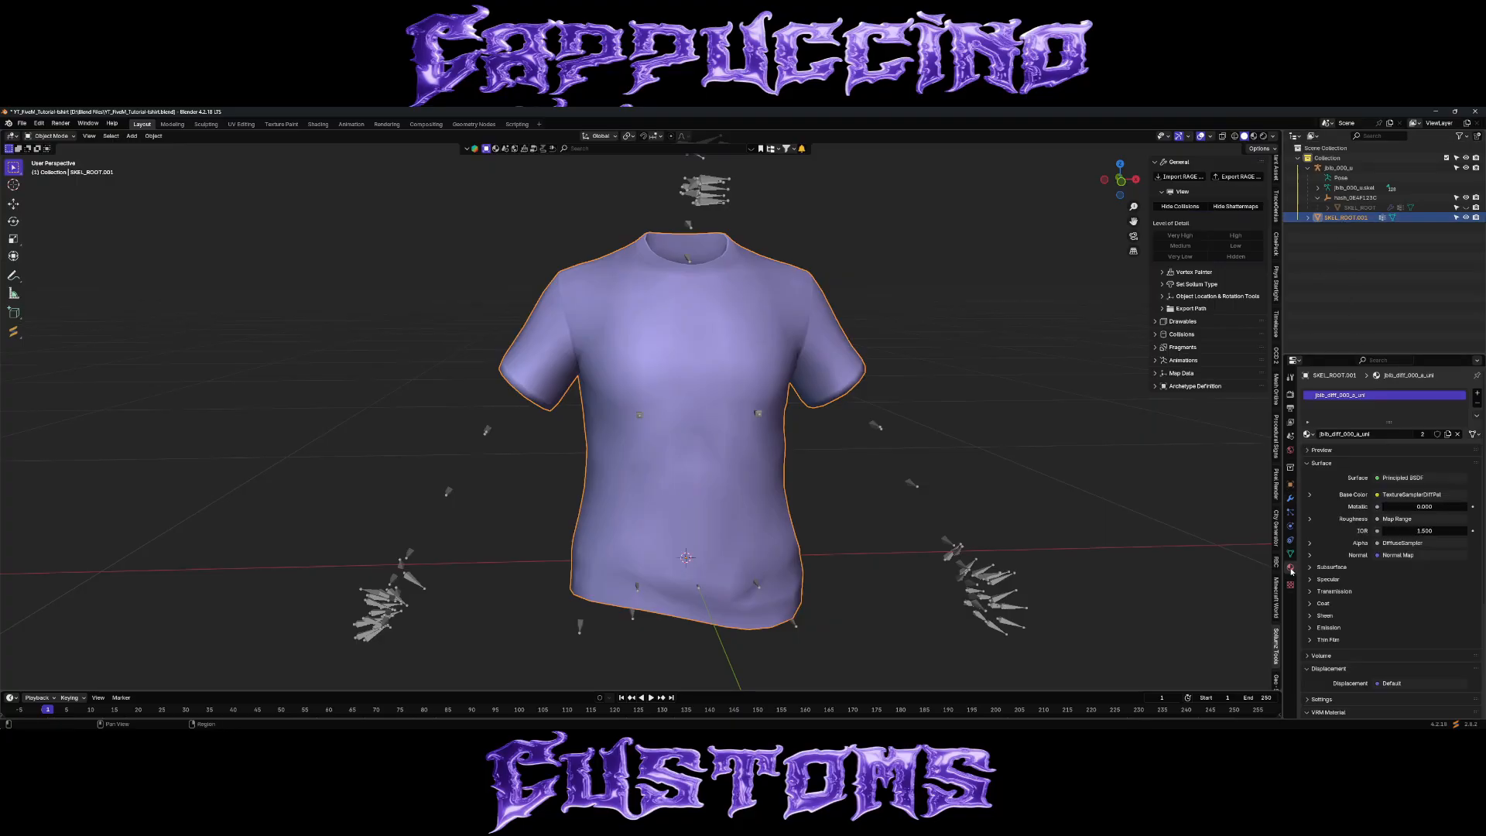
{"action": "left_click", "coordinate": [1476, 407]}
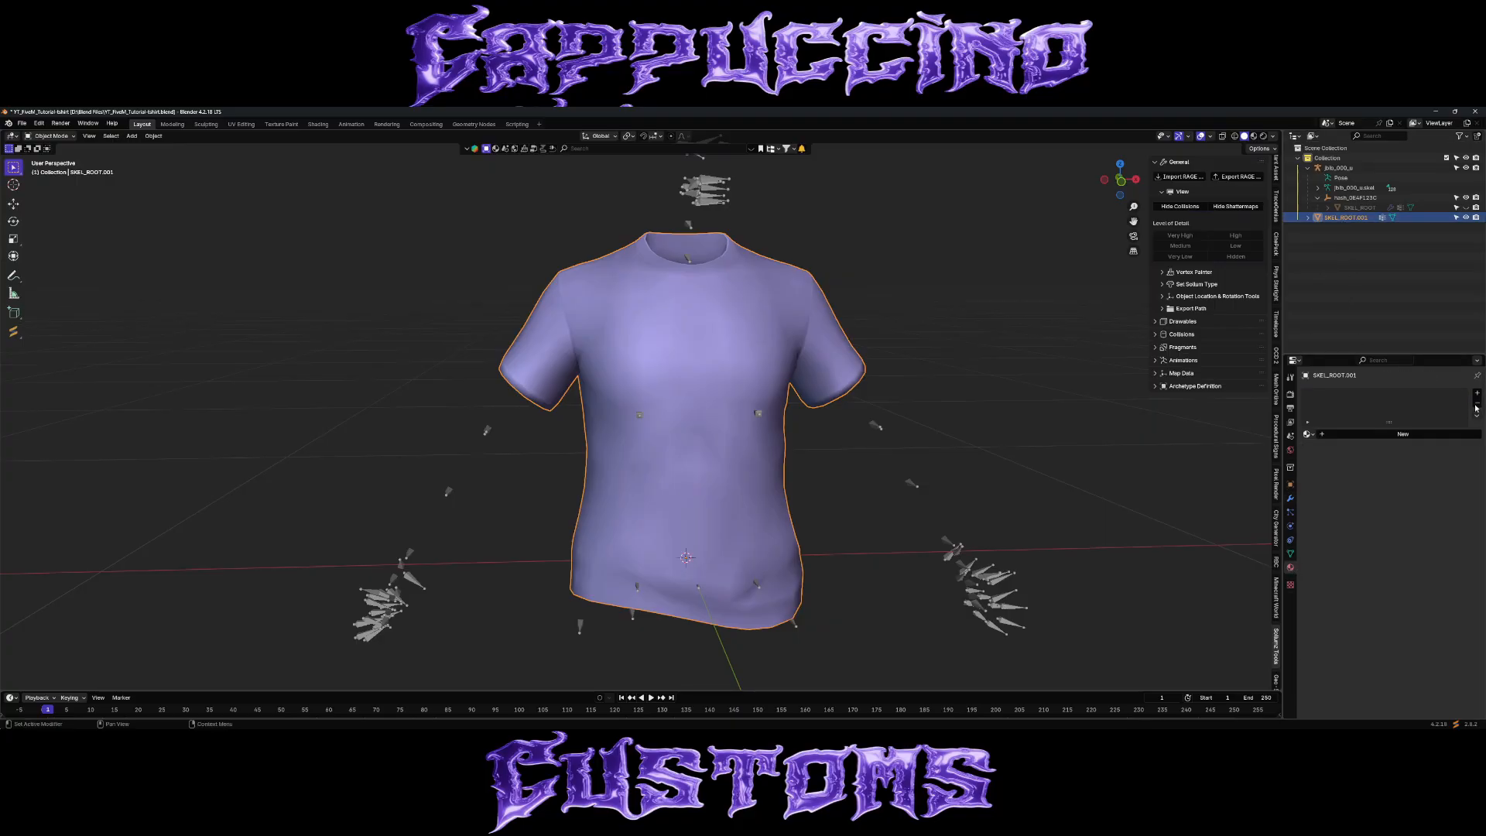
{"action": "left_click", "coordinate": [1398, 438]}
{"action": "double_click", "coordinate": [1360, 437]}
{"action": "type", "text": "S"}
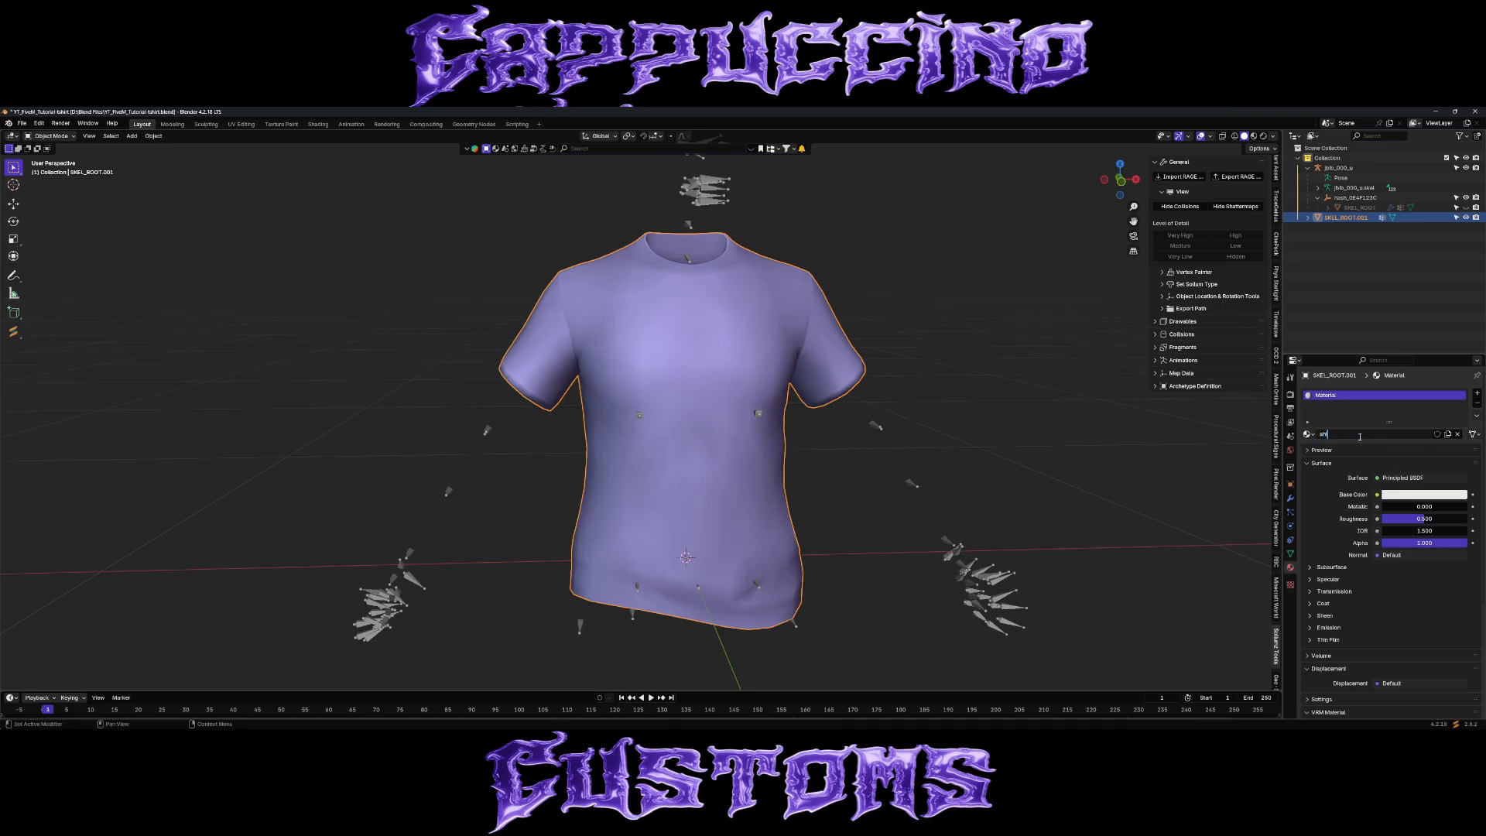
Set the shirt material's base color to bright green and display the viewport in material preview shading.
{"action": "left_click", "coordinate": [1417, 496]}
{"action": "left_click", "coordinate": [1369, 367]}
{"action": "left_click", "coordinate": [1082, 487]}
{"action": "left_click", "coordinate": [1255, 137]}
{"action": "left_click", "coordinate": [765, 352]}
{"action": "key", "text": "g"}
{"action": "right_click", "coordinate": [945, 315]}
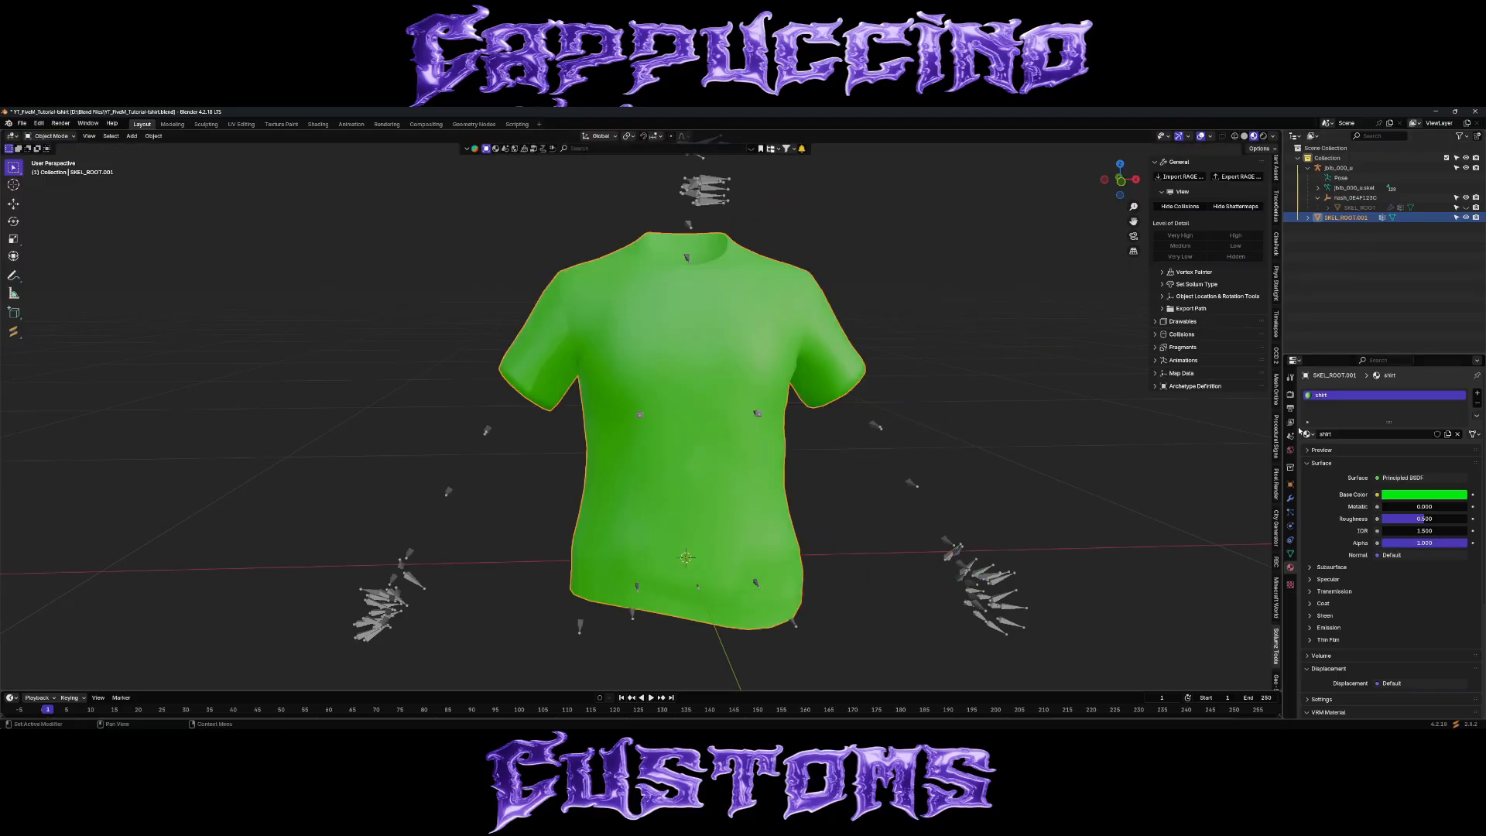
Start an FBX export of the shirt and browse to Base Meshes > Clothes > YT tutorial Shirt.
{"action": "left_click", "coordinate": [22, 124]}
{"action": "mouse_move", "coordinate": [56, 276]}
{"action": "left_click", "coordinate": [155, 354]}
{"action": "scroll", "coordinate": [507, 383], "scroll_direction": "down", "scroll_amount": 4}
{"action": "left_click", "coordinate": [507, 403]}
{"action": "scroll", "coordinate": [756, 411], "scroll_direction": "down", "scroll_amount": 4}
{"action": "double_click", "coordinate": [758, 441]}
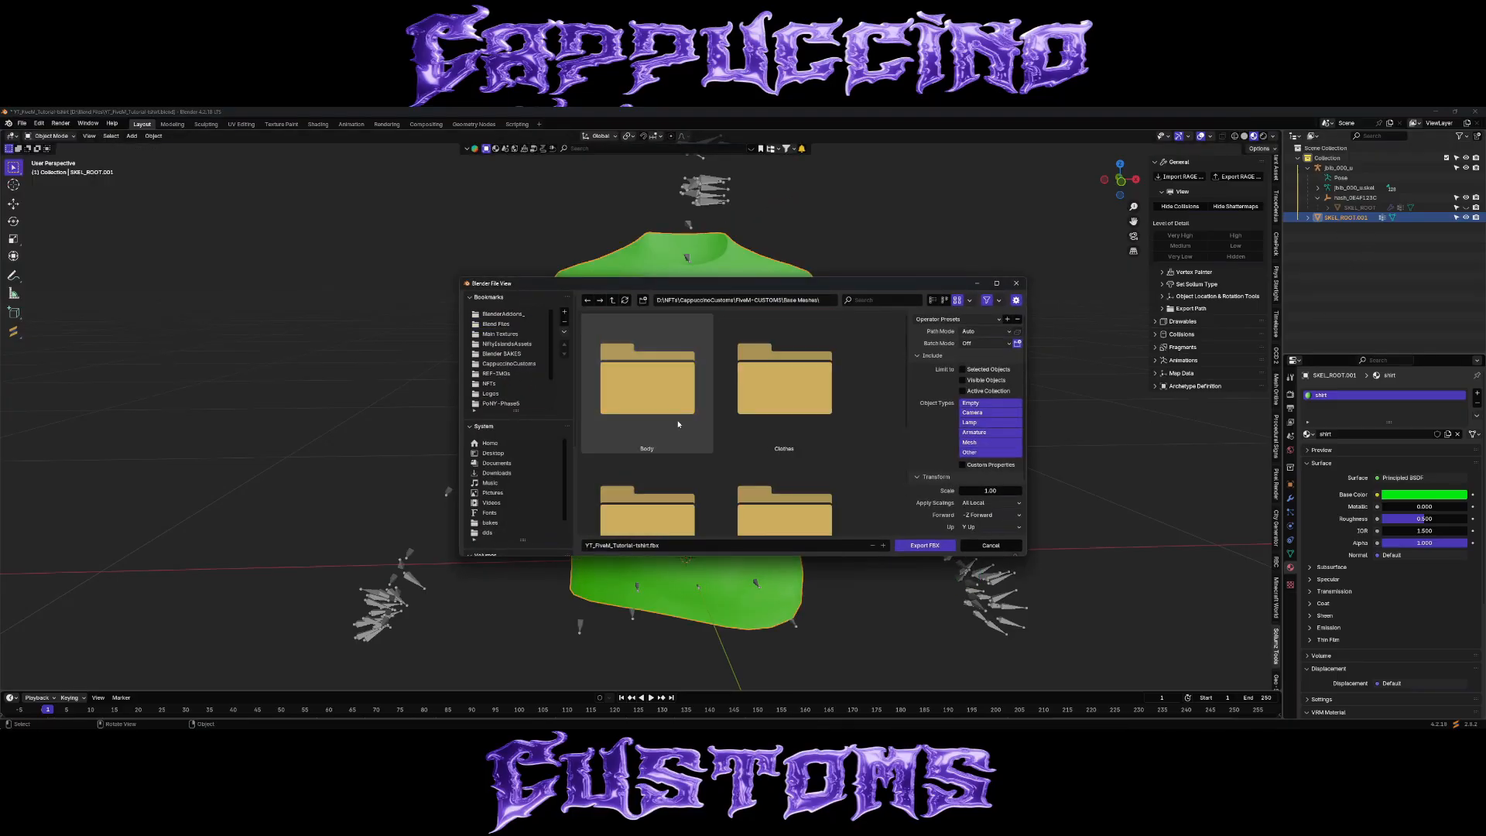
{"action": "double_click", "coordinate": [763, 414]}
Name the export file tshirt.fbx and limit the FBX export to selected objects.
{"action": "scroll", "coordinate": [769, 405], "scroll_direction": "down", "scroll_amount": 5}
{"action": "double_click", "coordinate": [767, 438]}
Create a folder named PT inside YT tutorial Shirt and open it as the export destination.
{"action": "right_click", "coordinate": [717, 445]}
{"action": "left_click", "coordinate": [704, 492]}
{"action": "type", "text": "PT"}
{"action": "key", "text": "Return"}
{"action": "double_click", "coordinate": [658, 383]}
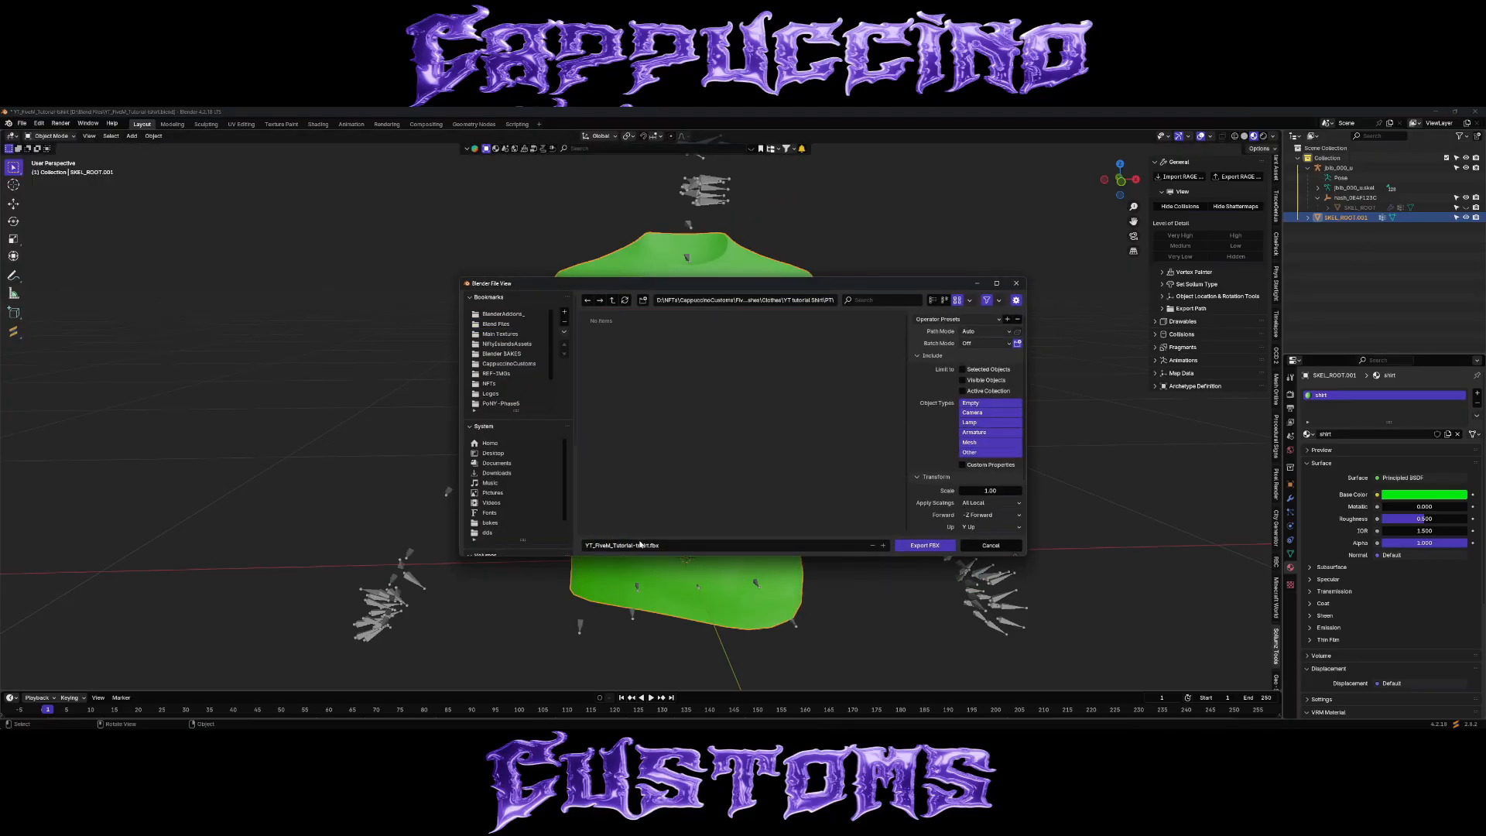
{"action": "left_click", "coordinate": [642, 545]}
{"action": "type", "text": "tshirt"}
{"action": "key", "text": "Return"}
{"action": "left_click", "coordinate": [946, 319]}
{"action": "left_click", "coordinate": [948, 345]}
Check the remaining FBX export options and export the selected shirt into the PT folder.
{"action": "scroll", "coordinate": [1021, 371], "scroll_direction": "down", "scroll_amount": 3}
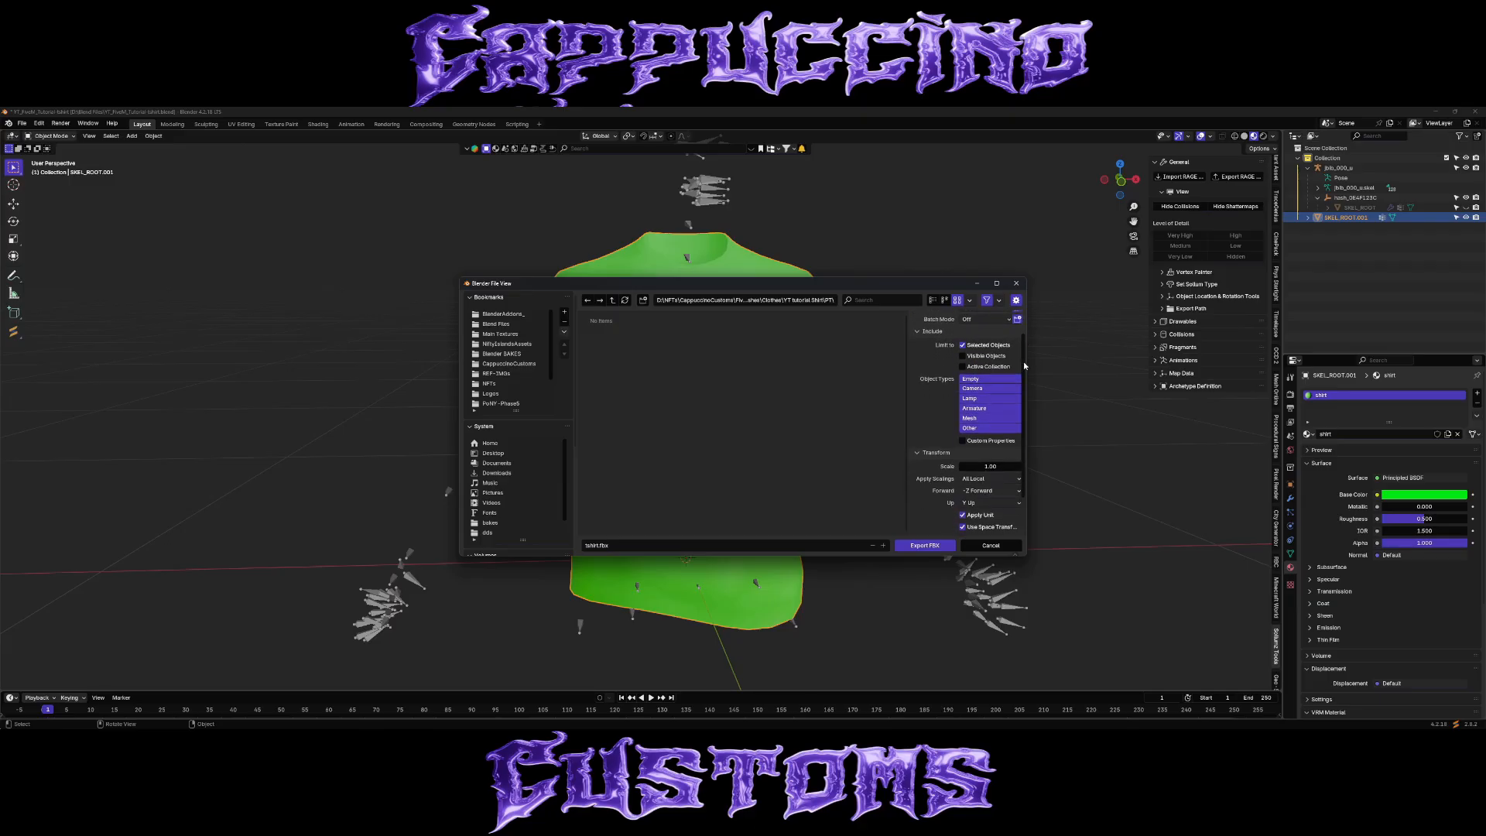
{"action": "scroll", "coordinate": [1022, 391], "scroll_direction": "down", "scroll_amount": 2}
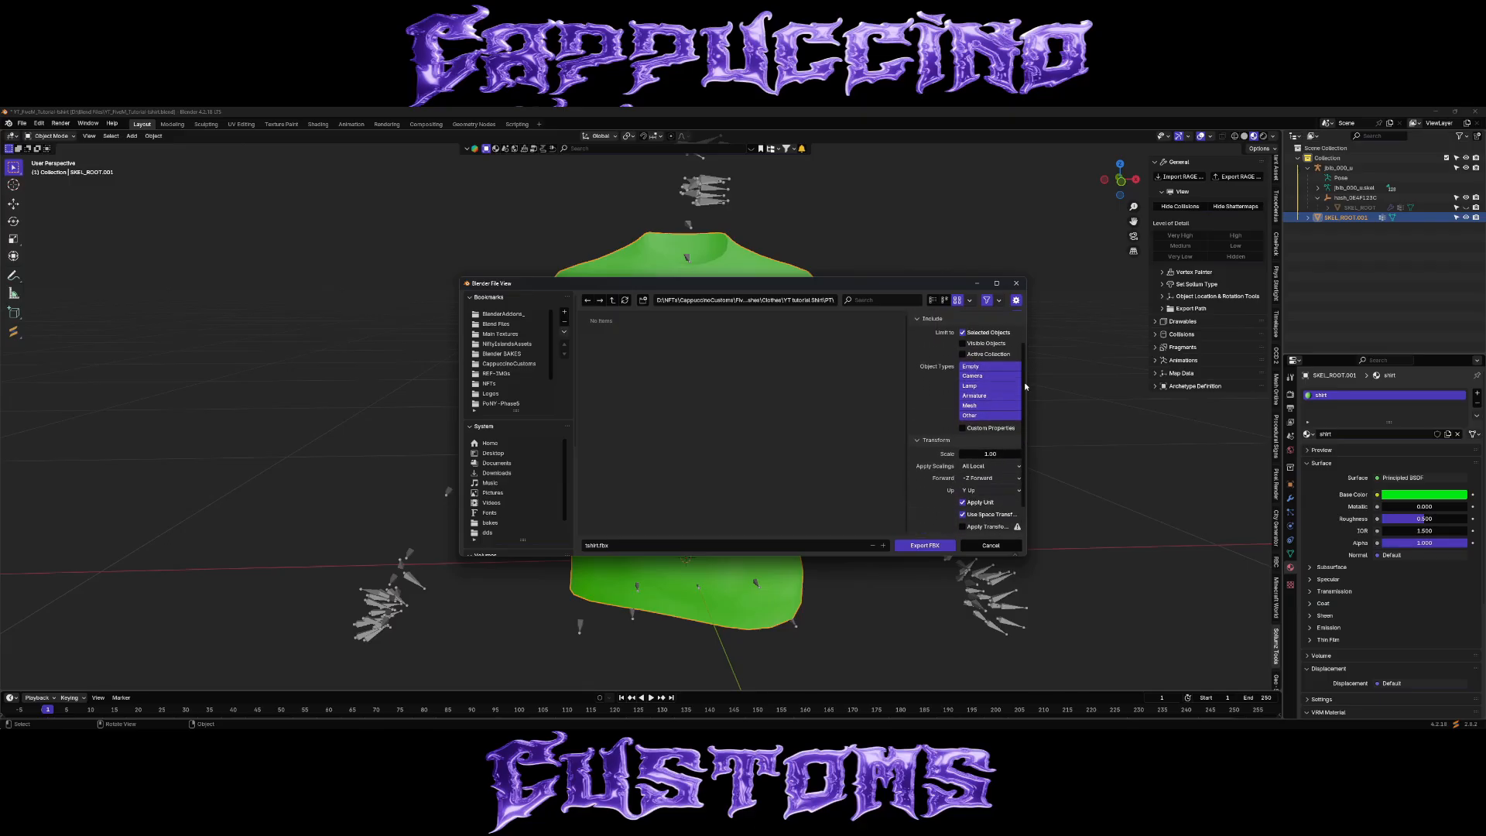
{"action": "scroll", "coordinate": [1024, 382], "scroll_direction": "up", "scroll_amount": 4}
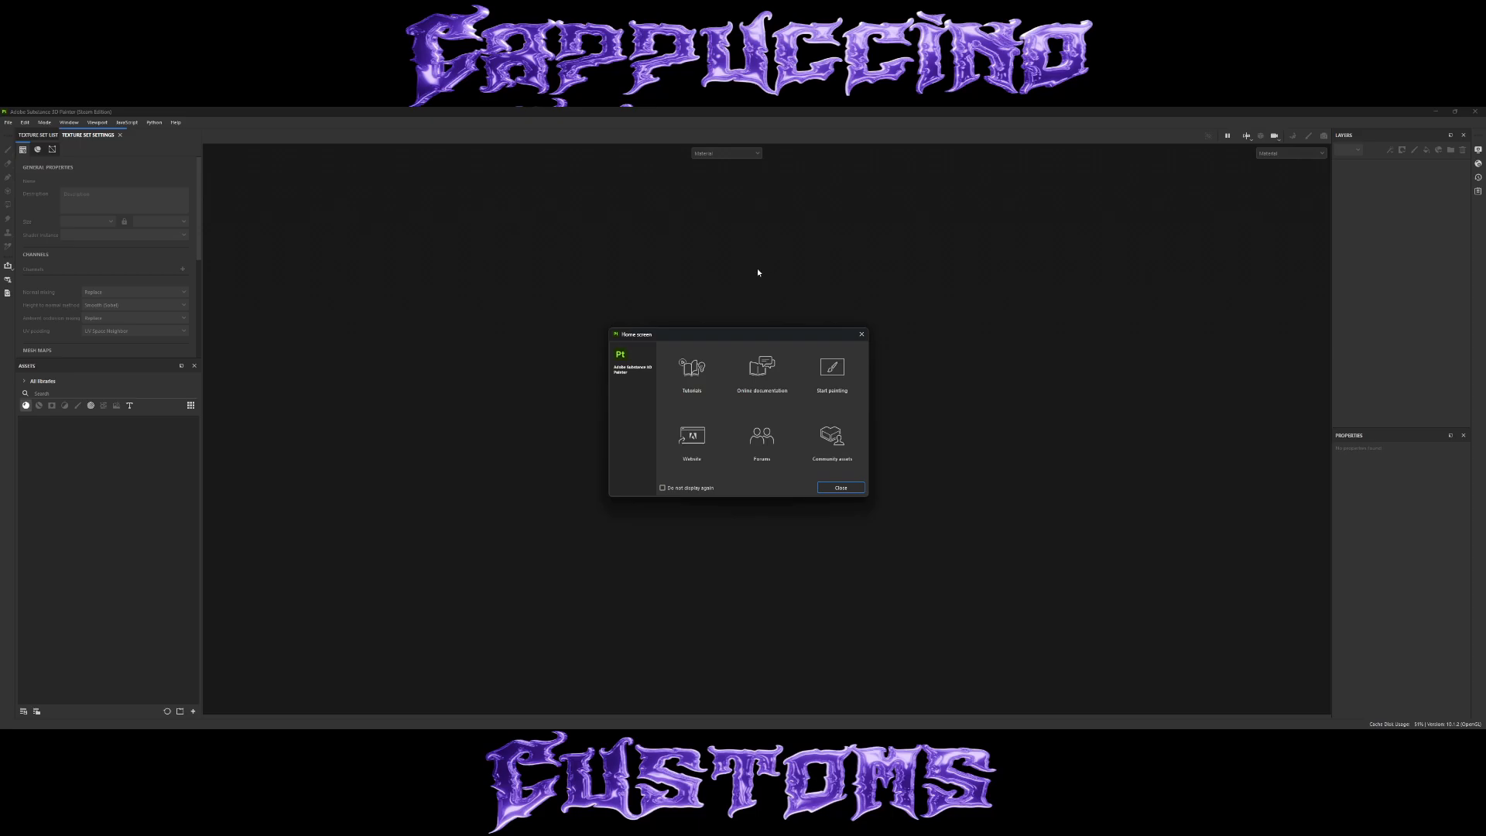
In Substance 3D Painter, start a new project and load tshirt.fbx from YT tutorial Shirt > PT as its mesh.
{"action": "left_click", "coordinate": [841, 488]}
{"action": "left_click", "coordinate": [8, 122]}
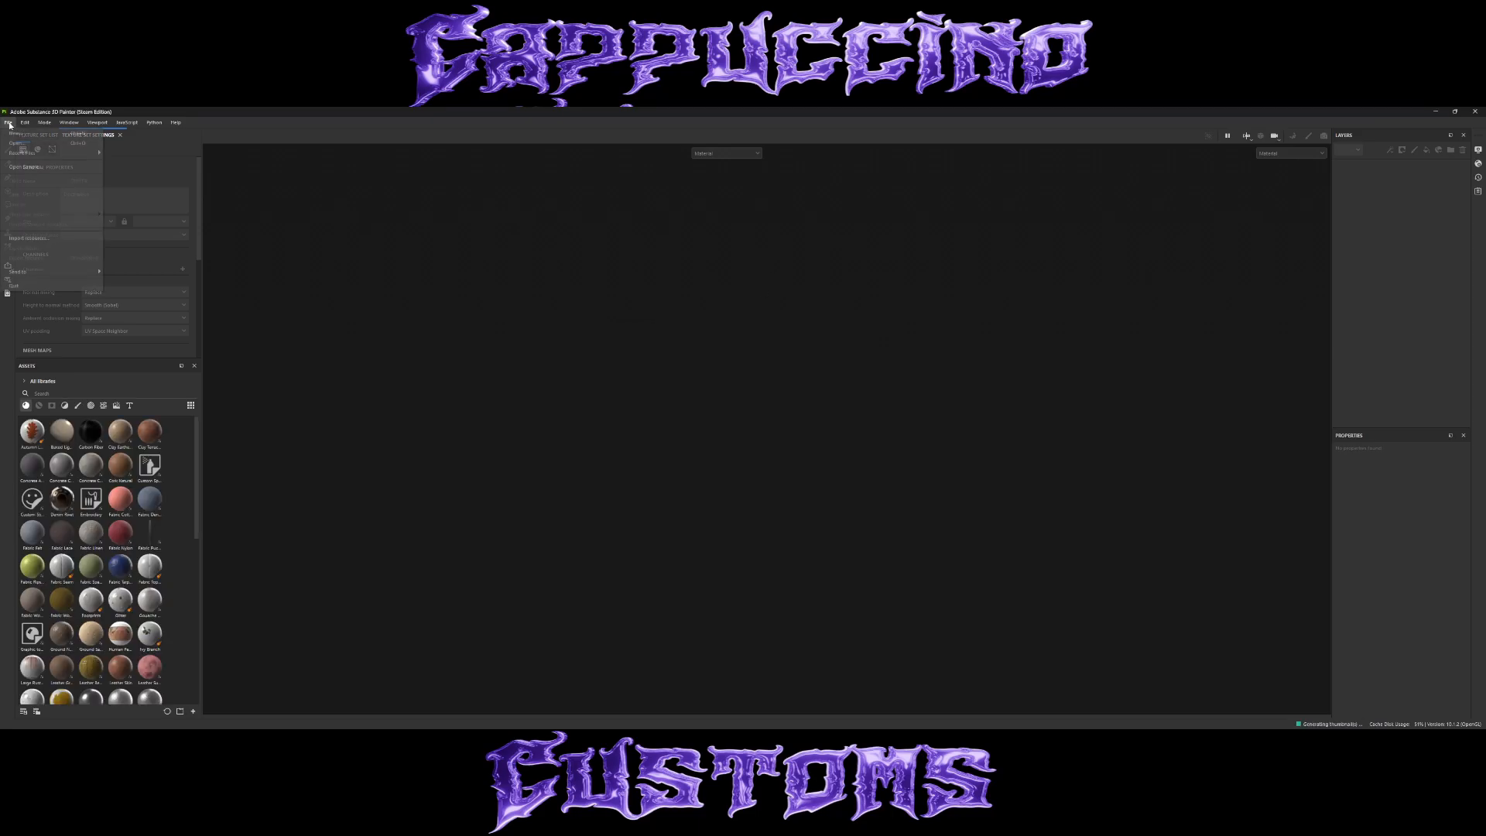
{"action": "left_click", "coordinate": [14, 133]}
{"action": "left_click", "coordinate": [829, 323]}
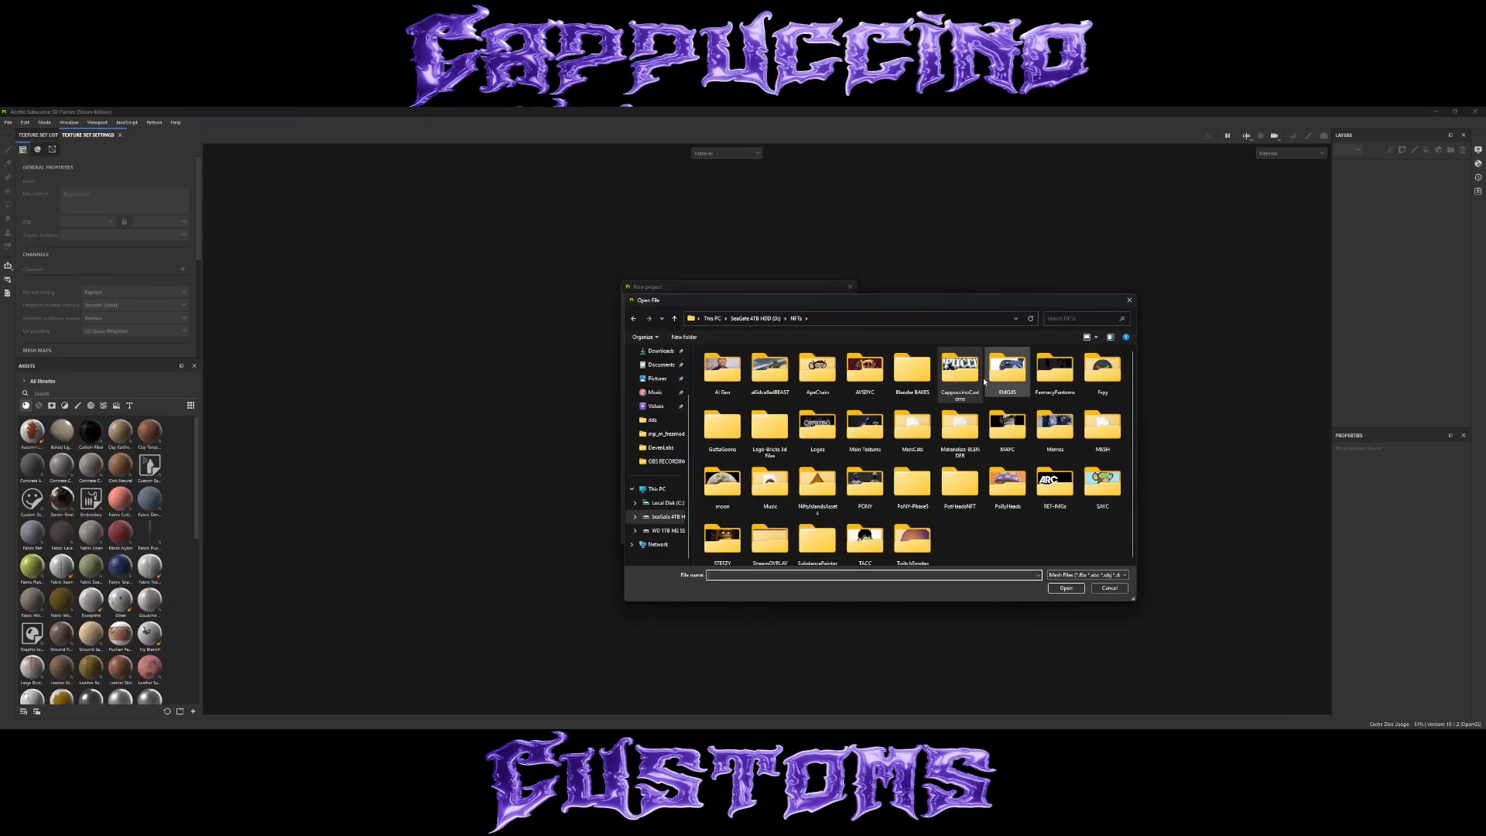
{"action": "double_click", "coordinate": [742, 375]}
{"action": "double_click", "coordinate": [738, 419]}
{"action": "double_click", "coordinate": [731, 364]}
{"action": "left_click", "coordinate": [731, 364]}
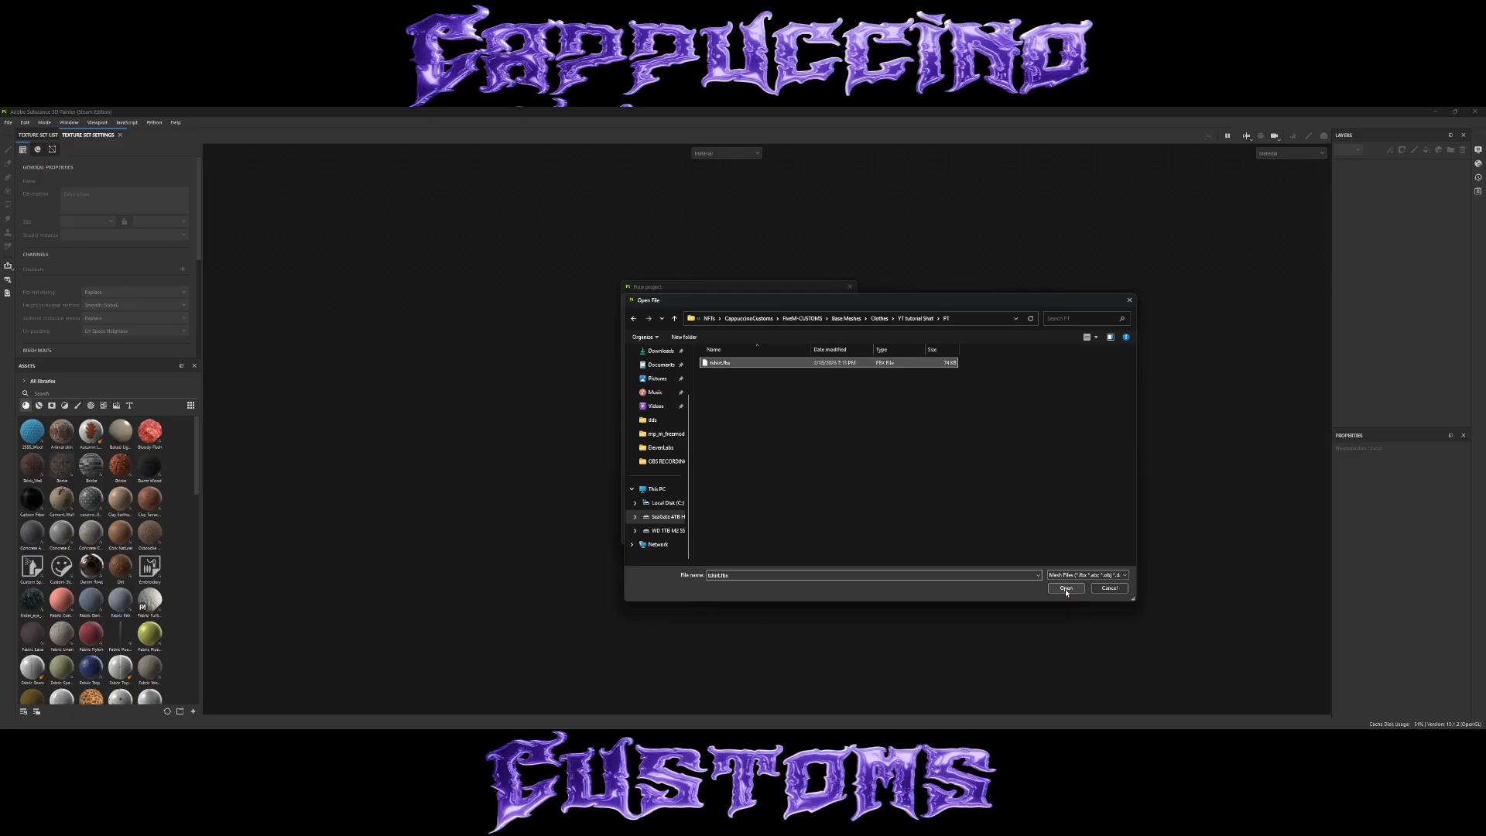
{"action": "left_click", "coordinate": [1066, 589]}
Enlarge the new project dialog and set the document resolution to 4096 with the DirectX normal map format.
{"action": "left_click_drag", "start_coordinate": [857, 544], "coordinate": [913, 629]}
{"action": "left_click_drag", "start_coordinate": [823, 288], "coordinate": [792, 275]}
{"action": "left_click", "coordinate": [681, 335]}
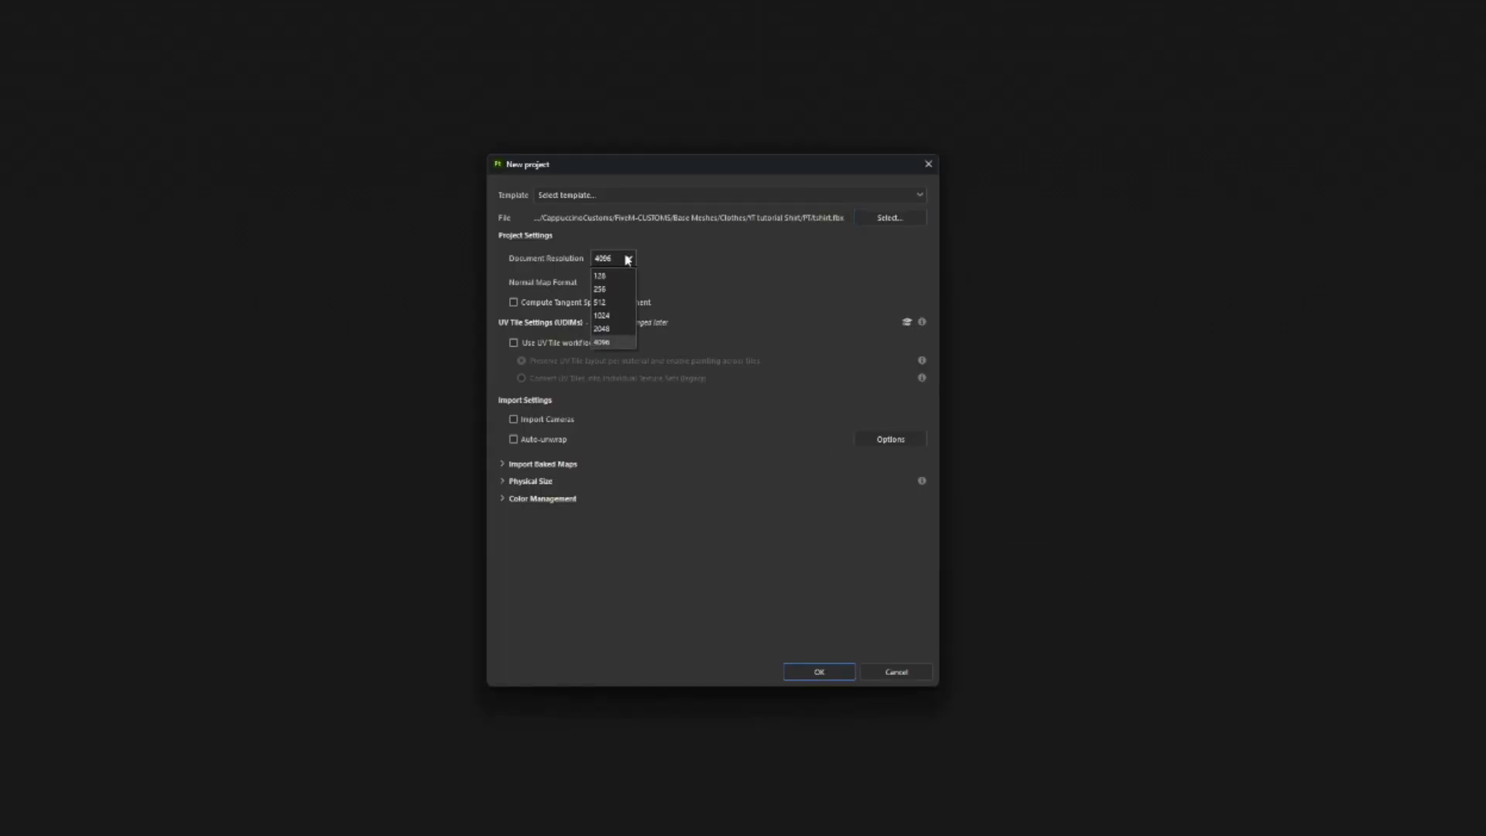
{"action": "left_click", "coordinate": [672, 388]}
{"action": "left_click", "coordinate": [628, 281]}
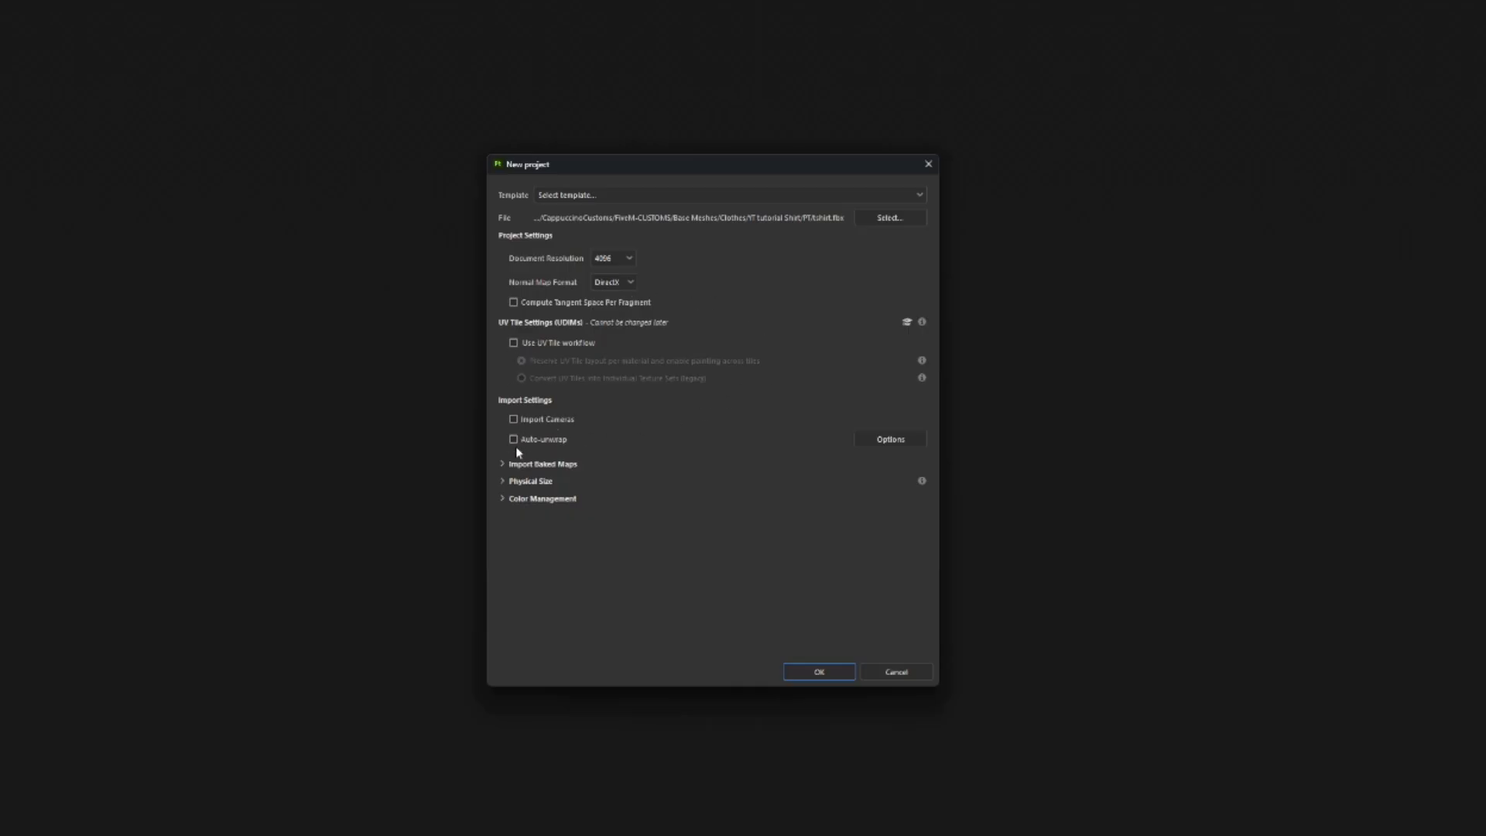
Add jbib_normal_000.png from the YT tutorial Shirt folder as an imported baked map and create the project.
{"action": "left_click", "coordinate": [503, 464]}
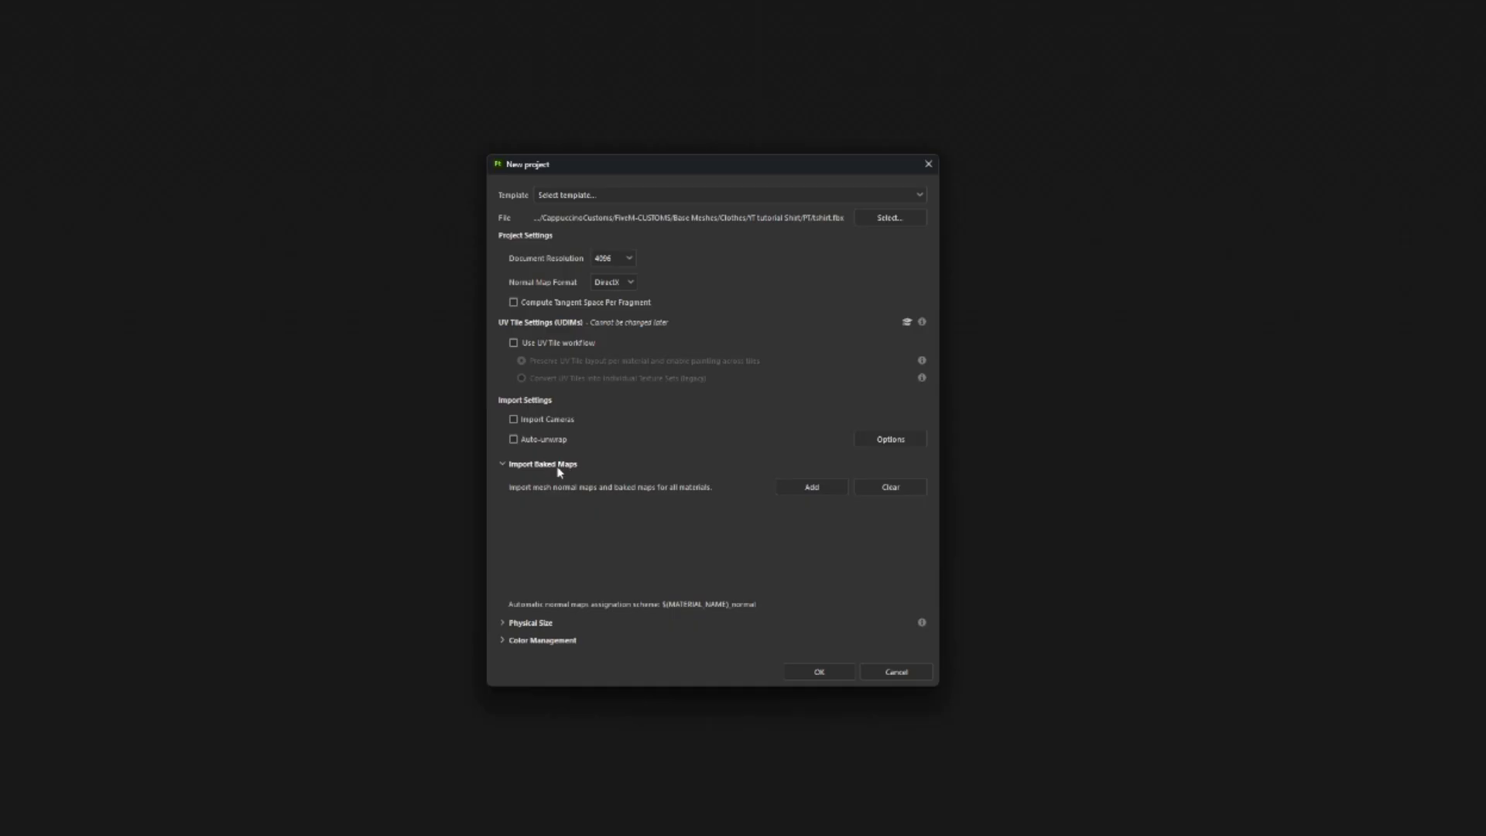
{"action": "left_click", "coordinate": [823, 490]}
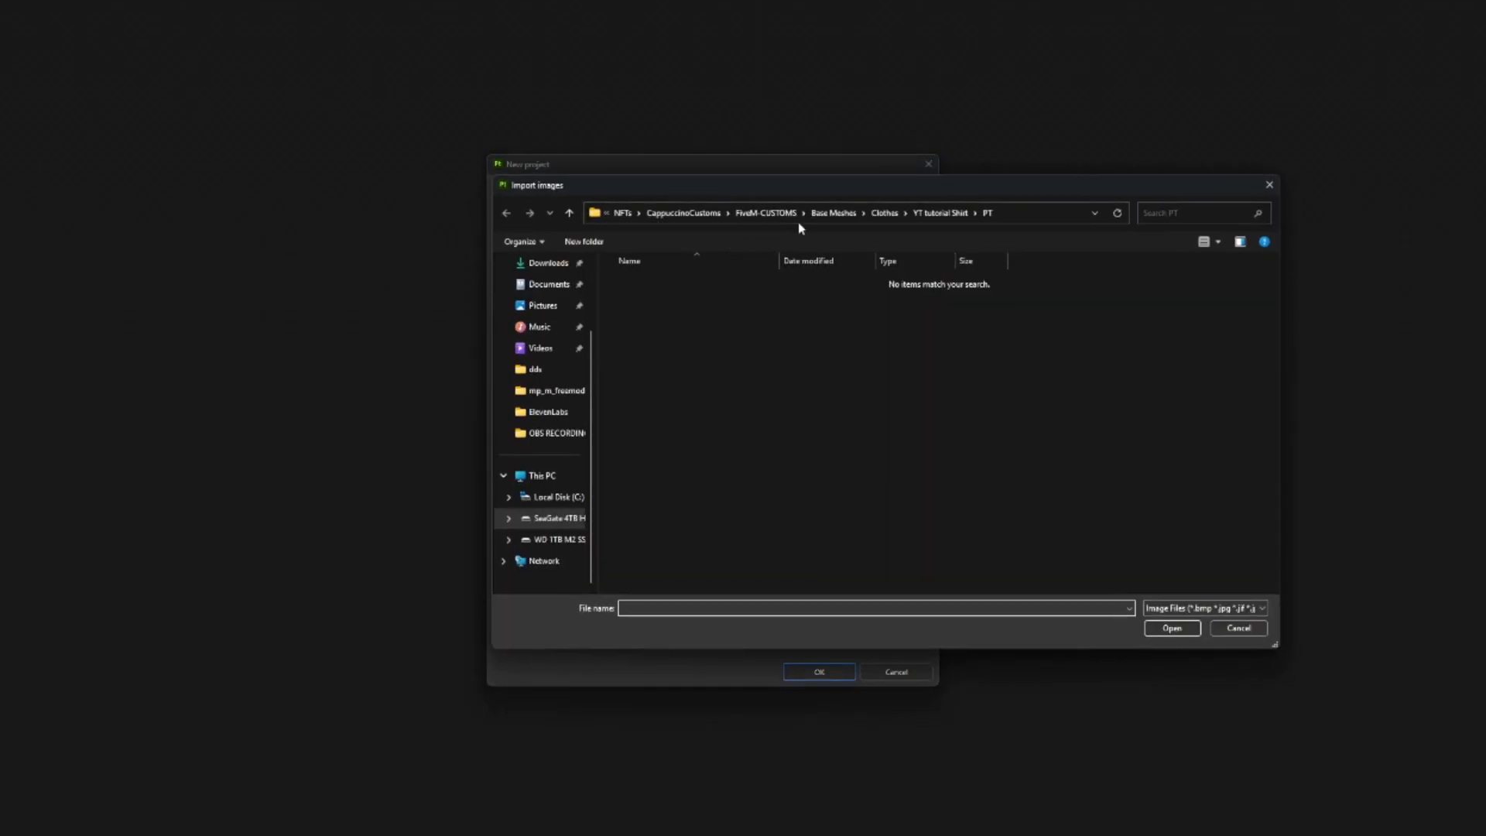
{"action": "left_click_drag", "start_coordinate": [992, 186], "coordinate": [1319, 221]}
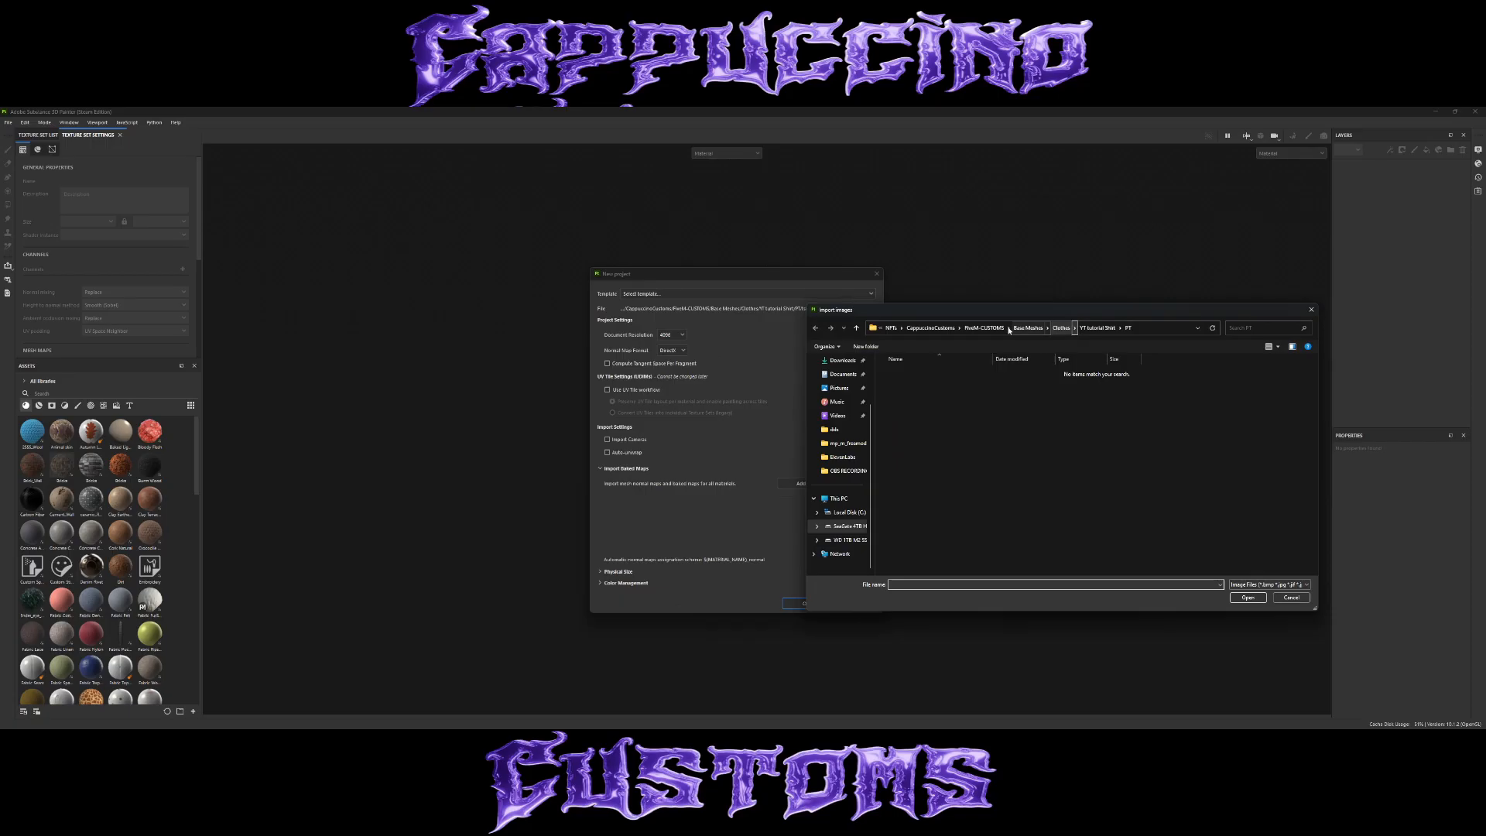
{"action": "left_click", "coordinate": [1103, 328]}
{"action": "double_click", "coordinate": [1003, 386]}
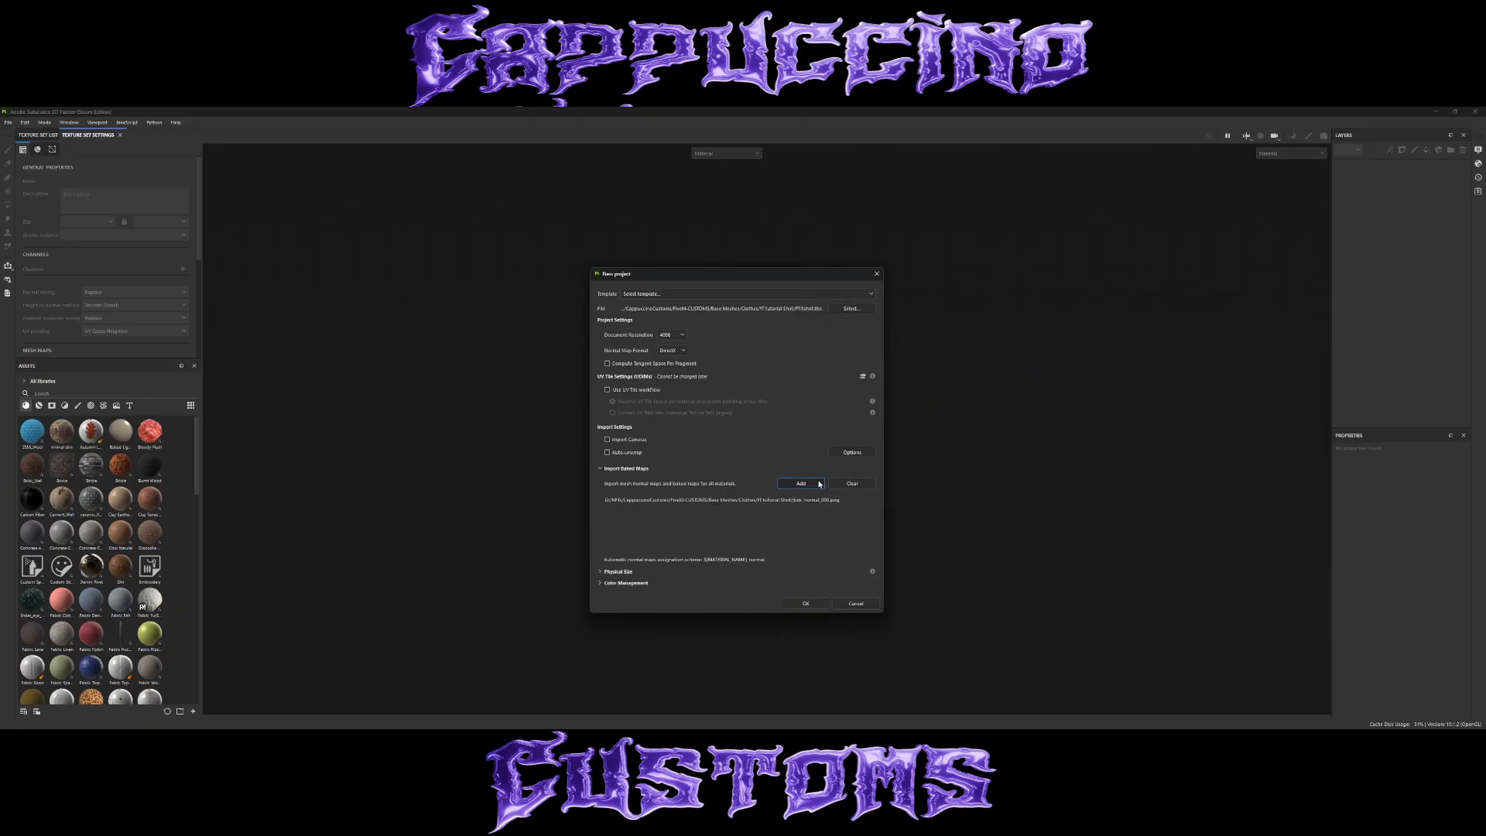
{"action": "left_click", "coordinate": [806, 603]}
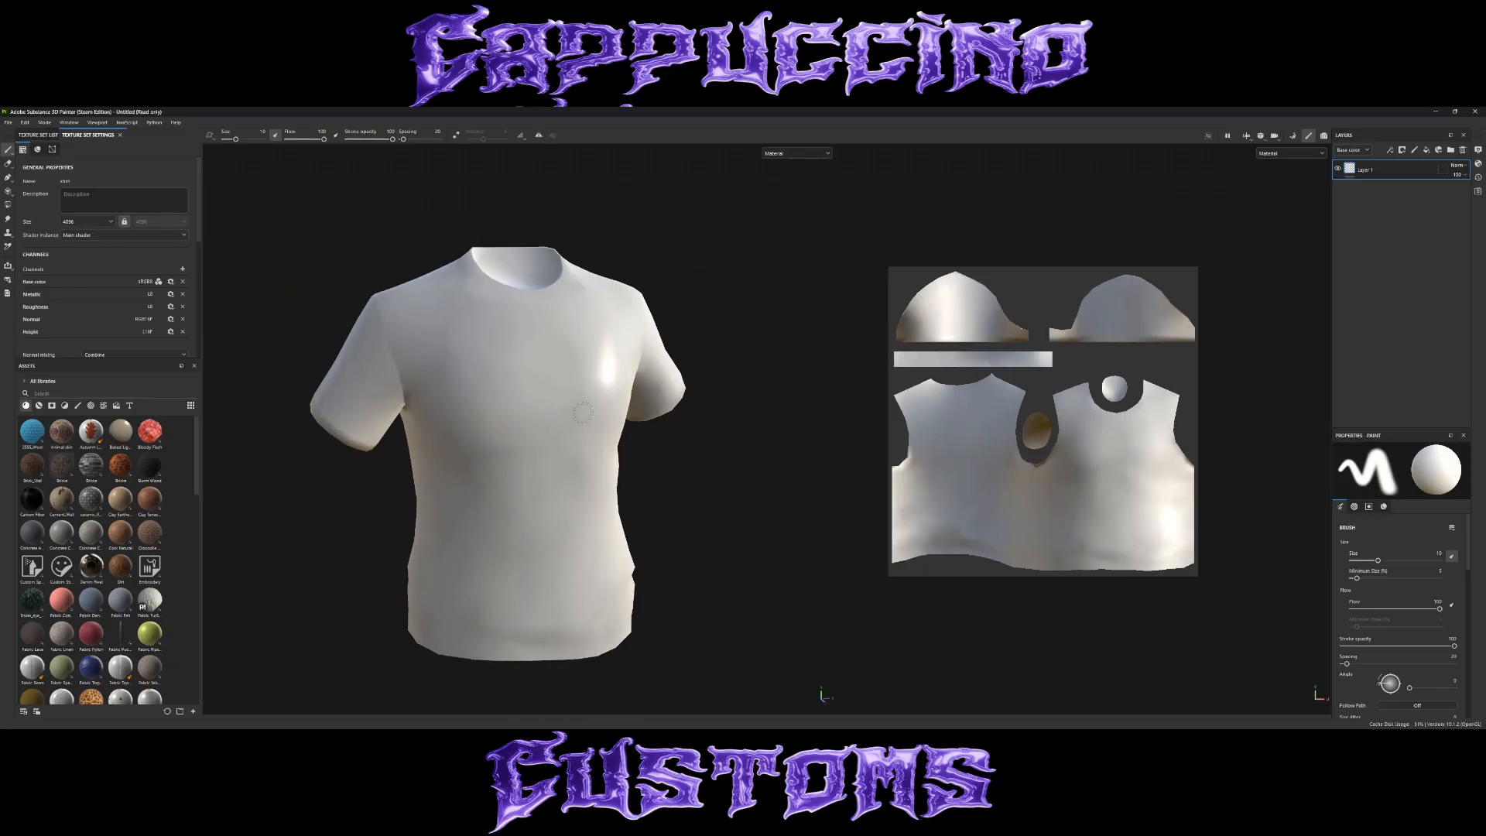
Assign the imported jbib_normal_000 texture as the shirt's normal mesh map.
{"action": "scroll", "coordinate": [78, 273], "scroll_direction": "down", "scroll_amount": 3}
{"action": "scroll", "coordinate": [78, 272], "scroll_direction": "down", "scroll_amount": 2}
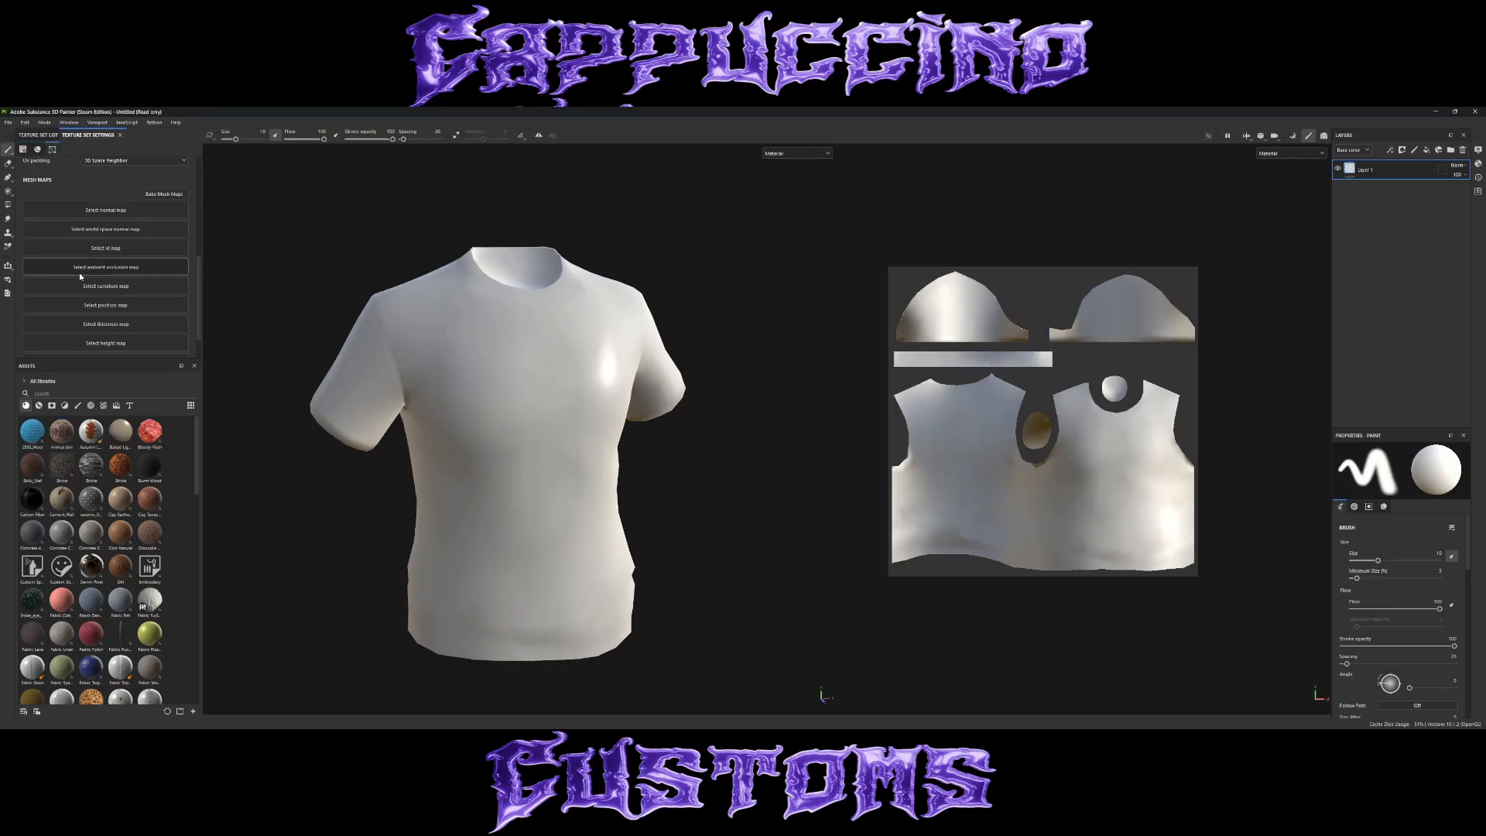
{"action": "left_click", "coordinate": [124, 211]}
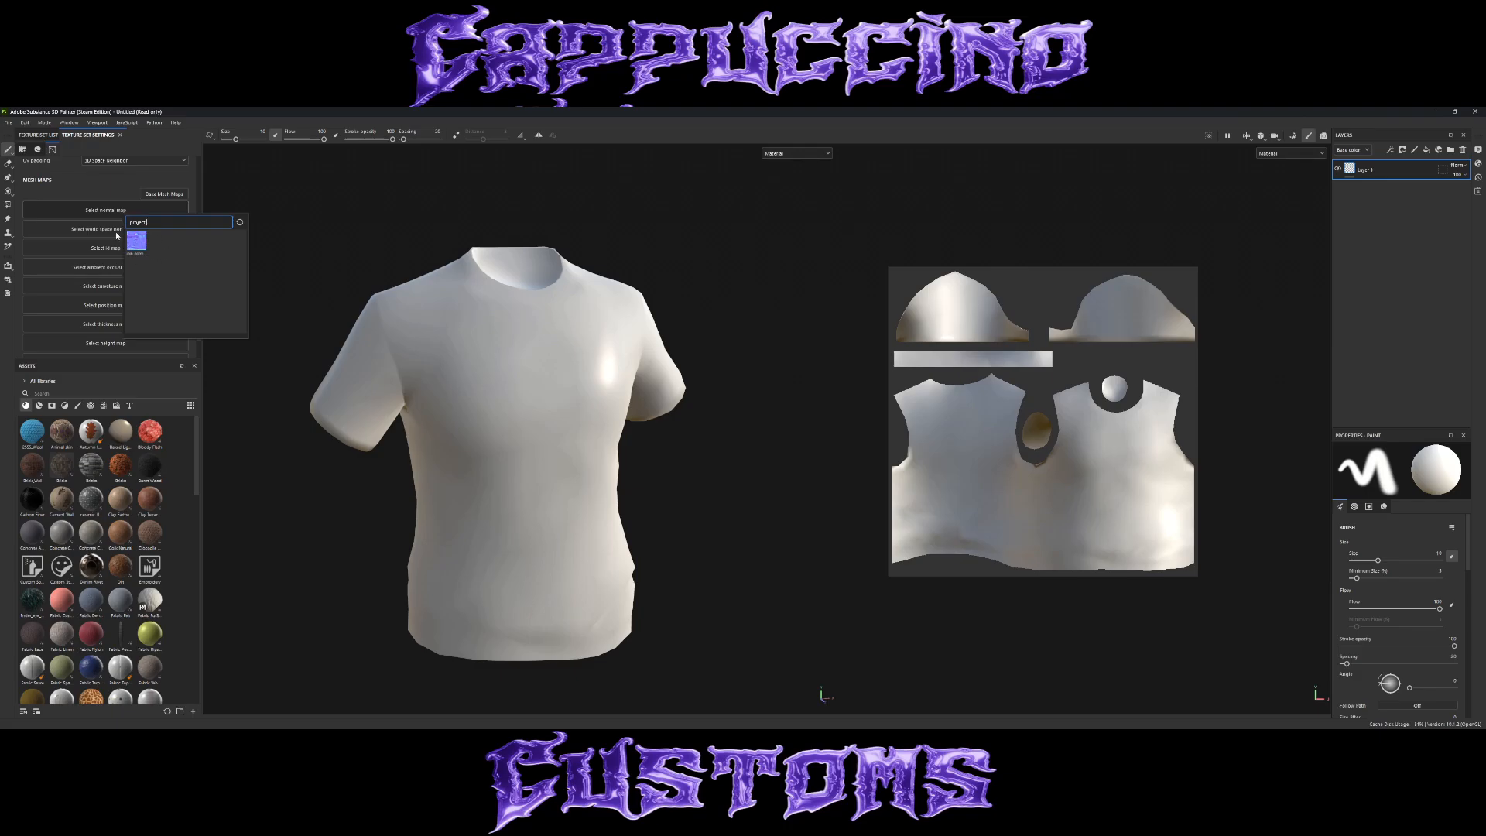
{"action": "left_click", "coordinate": [137, 241]}
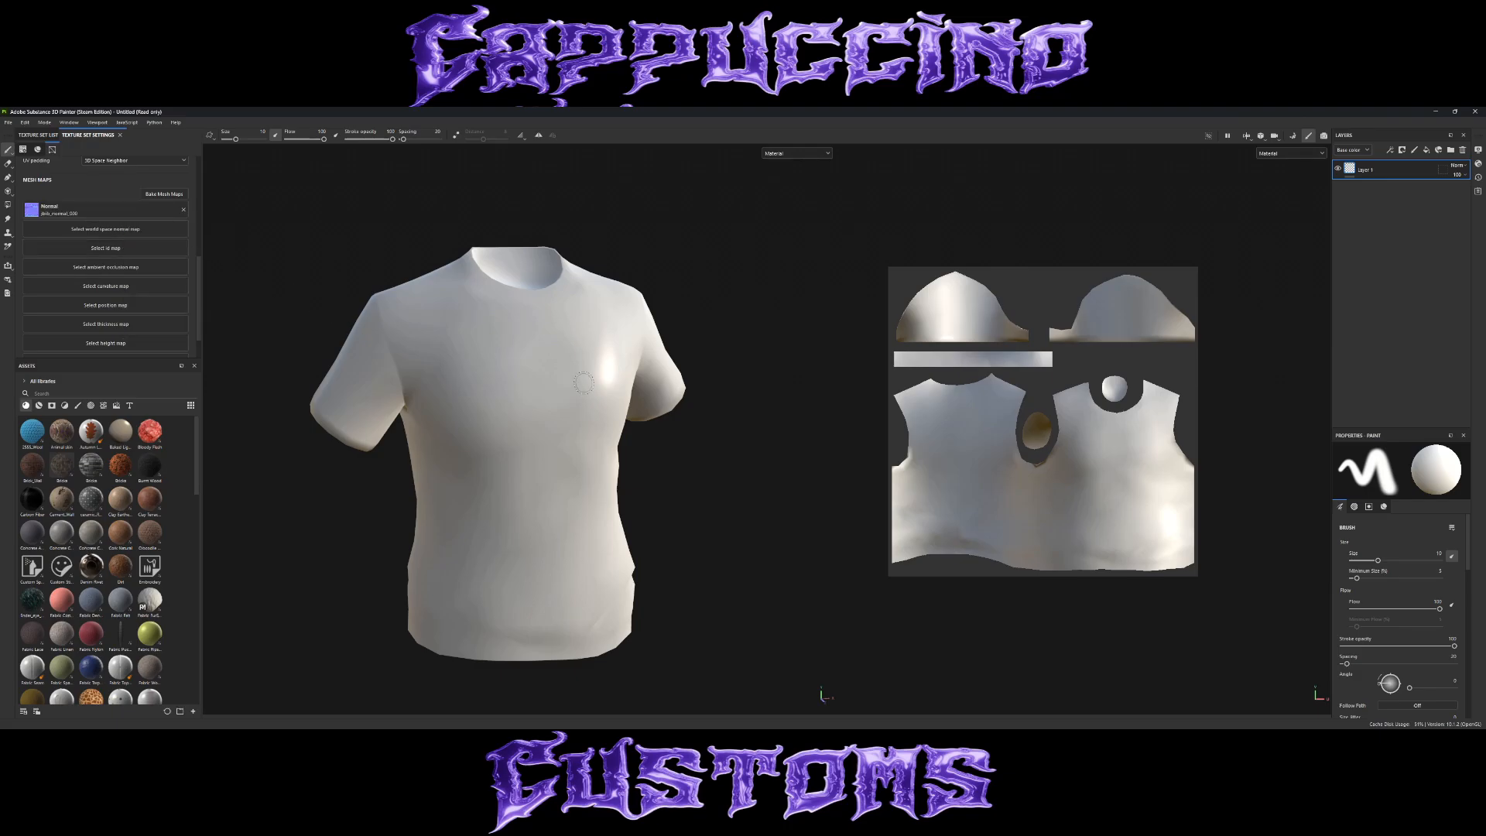
{"action": "mouse_move", "coordinate": [584, 383]}
{"action": "left_mouse_down", "text": "alt"}
{"action": "mouse_move", "coordinate": [486, 330]}
{"action": "mouse_move", "coordinate": [541, 370]}
{"action": "mouse_move", "coordinate": [596, 376]}
{"action": "left_mouse_up", "text": "alt"}
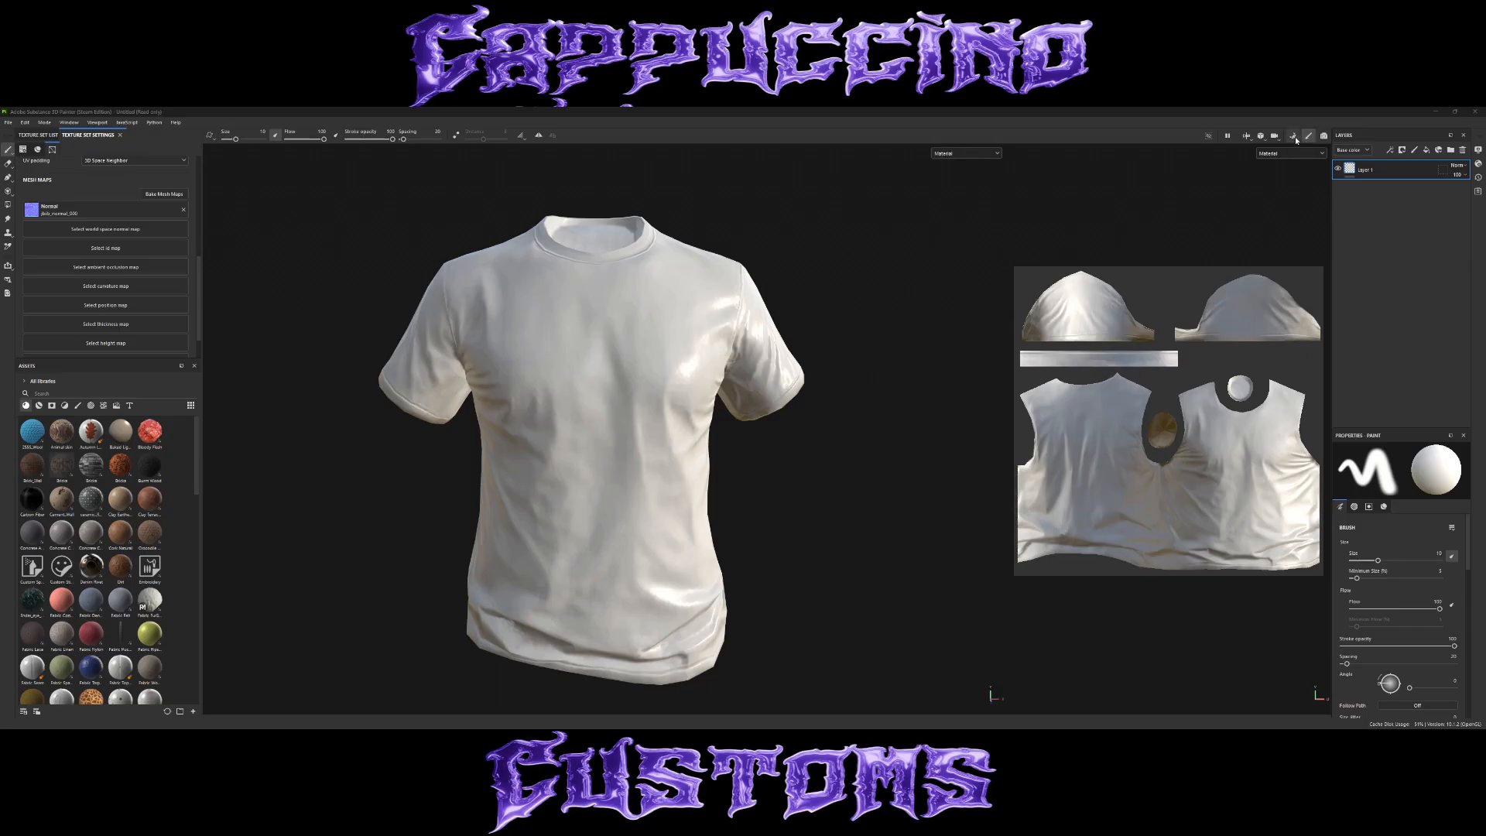
Enter mesh map baking mode, set the dilation width to 128, and exclude the normal map from the bake.
{"action": "left_click", "coordinate": [1293, 137]}
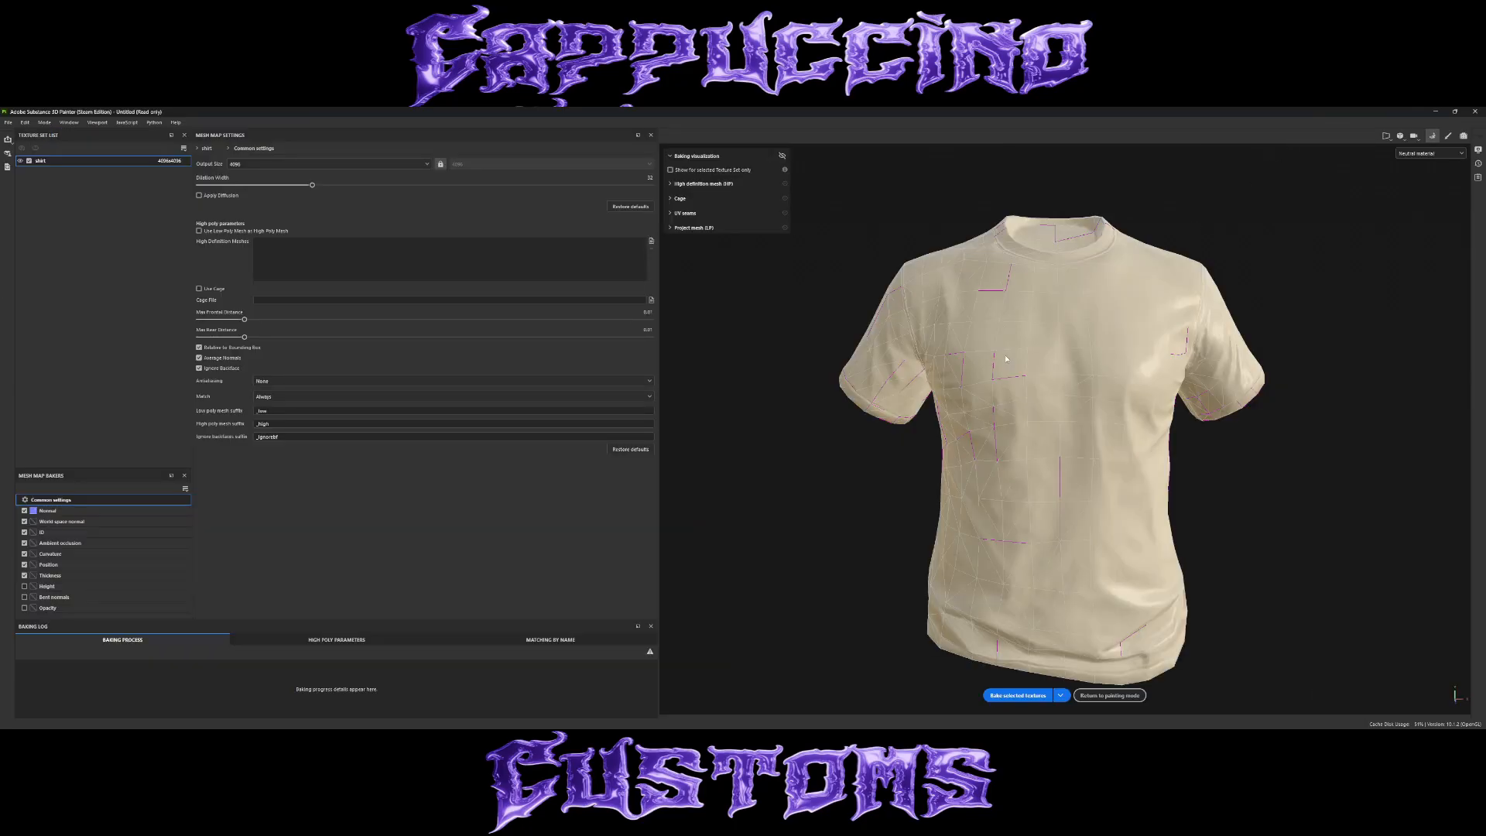
{"action": "left_click_drag", "start_coordinate": [1006, 359], "coordinate": [1029, 390], "text": "alt"}
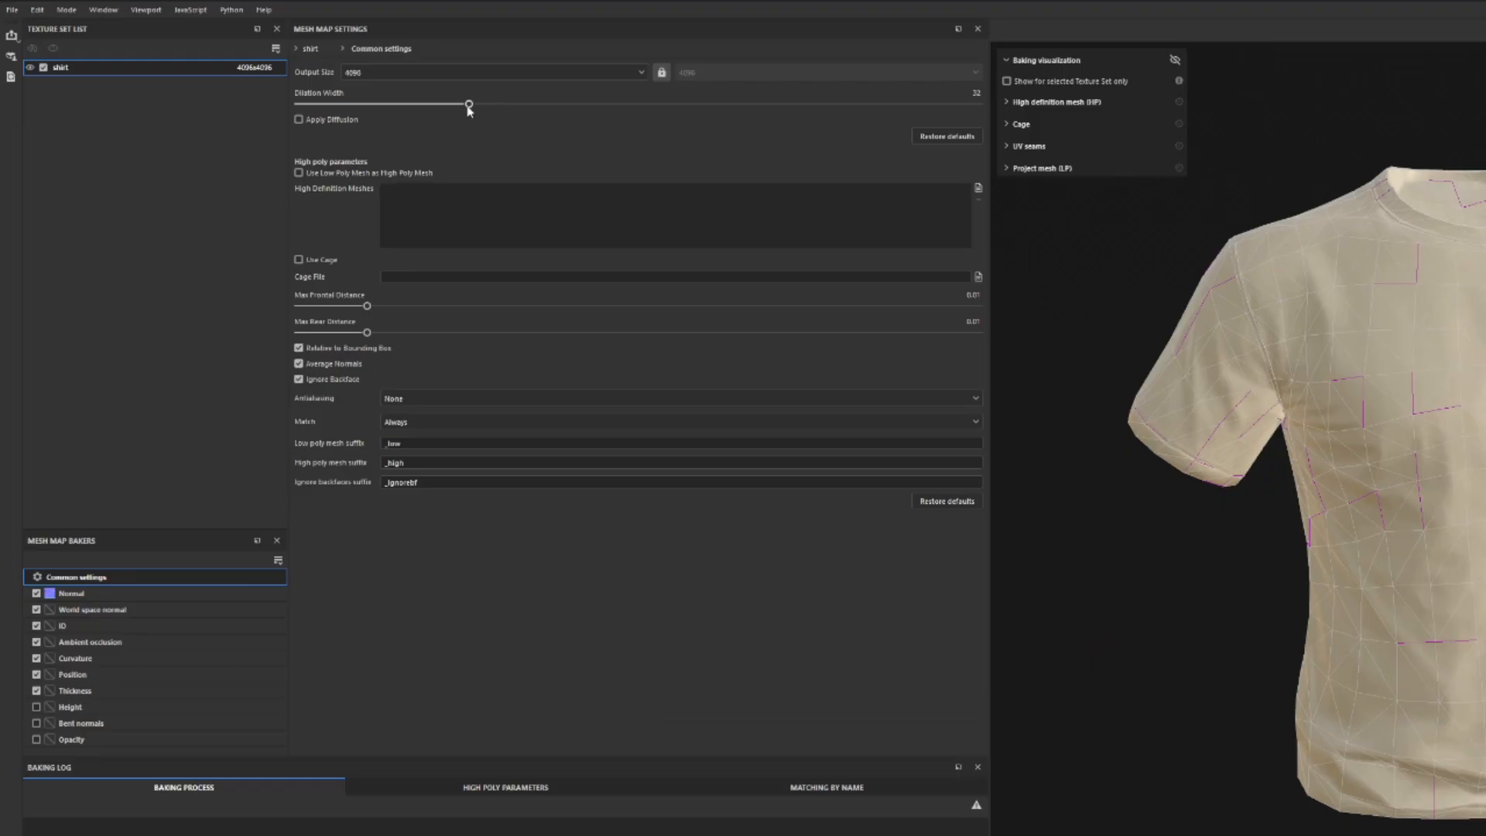
{"action": "left_click_drag", "start_coordinate": [312, 185], "coordinate": [653, 188]}
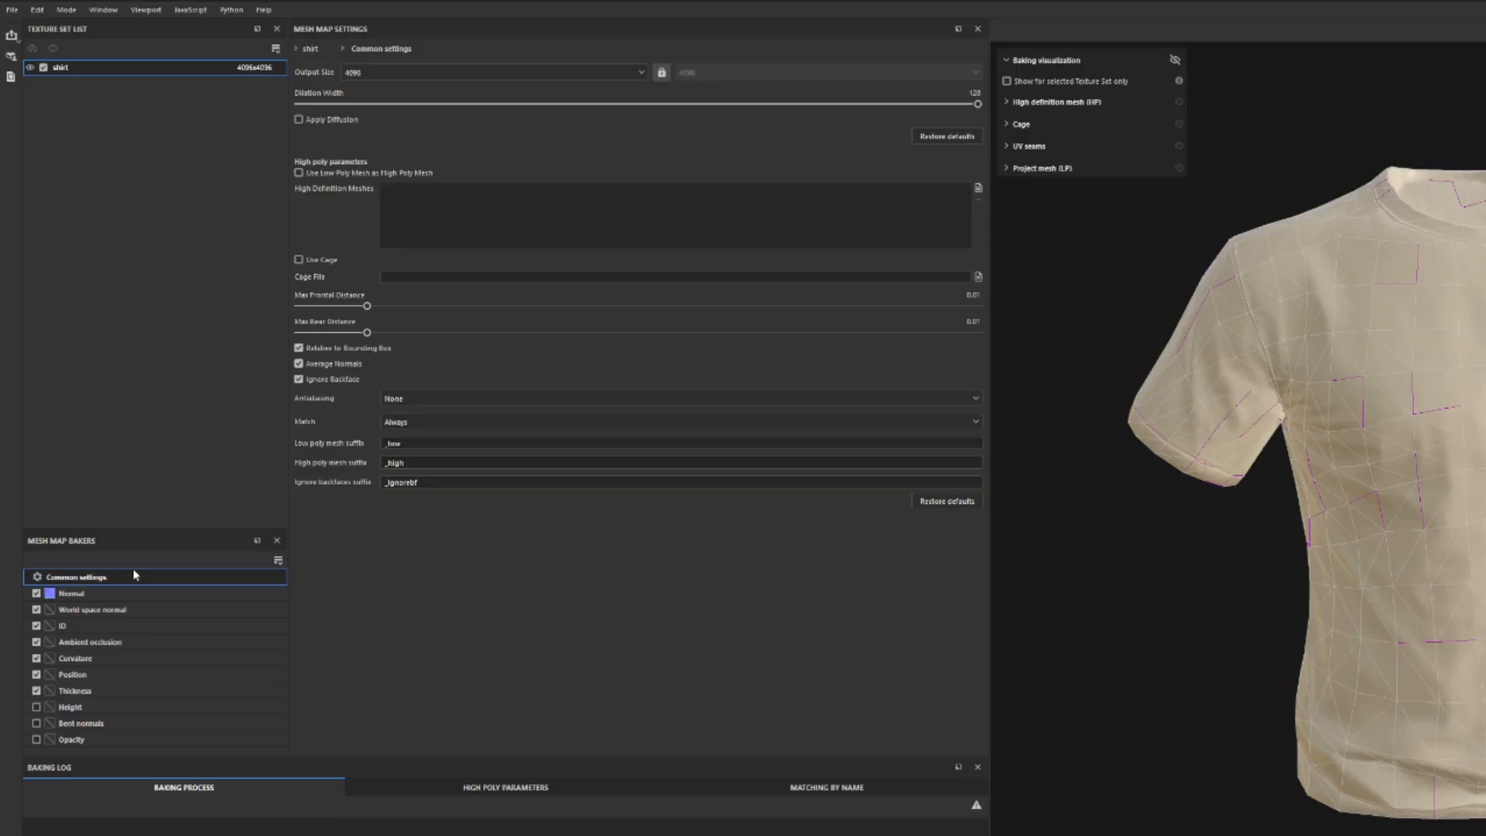
{"action": "left_click", "coordinate": [70, 593]}
{"action": "left_click", "coordinate": [56, 610]}
Set the ID baker's color source to Mesh ID / Polygroup and its color generator to Random.
{"action": "left_click", "coordinate": [85, 625]}
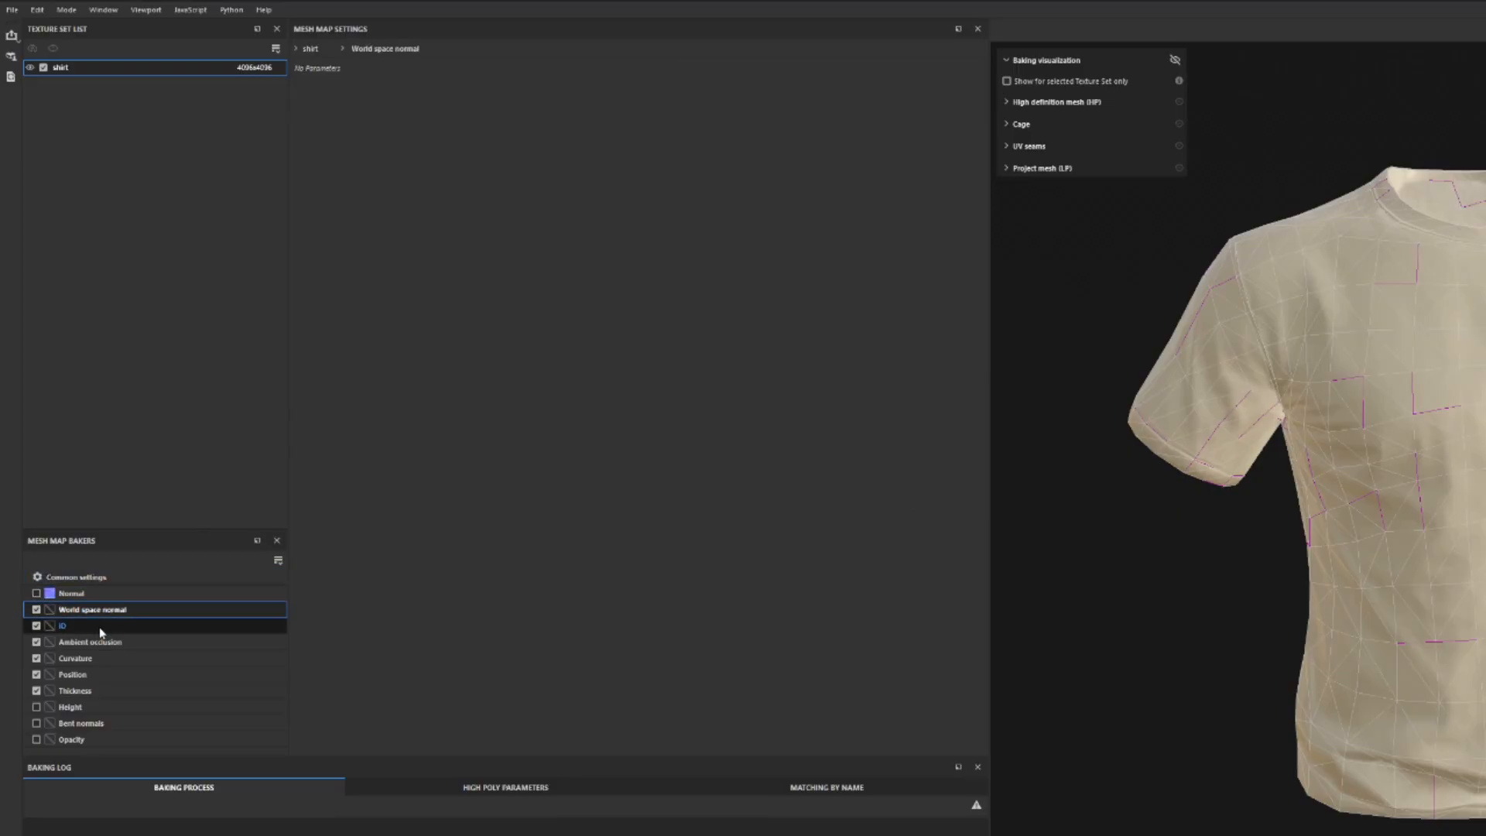
{"action": "left_click", "coordinate": [399, 71]}
{"action": "left_click", "coordinate": [404, 128]}
{"action": "left_click", "coordinate": [406, 97]}
{"action": "left_click", "coordinate": [400, 116]}
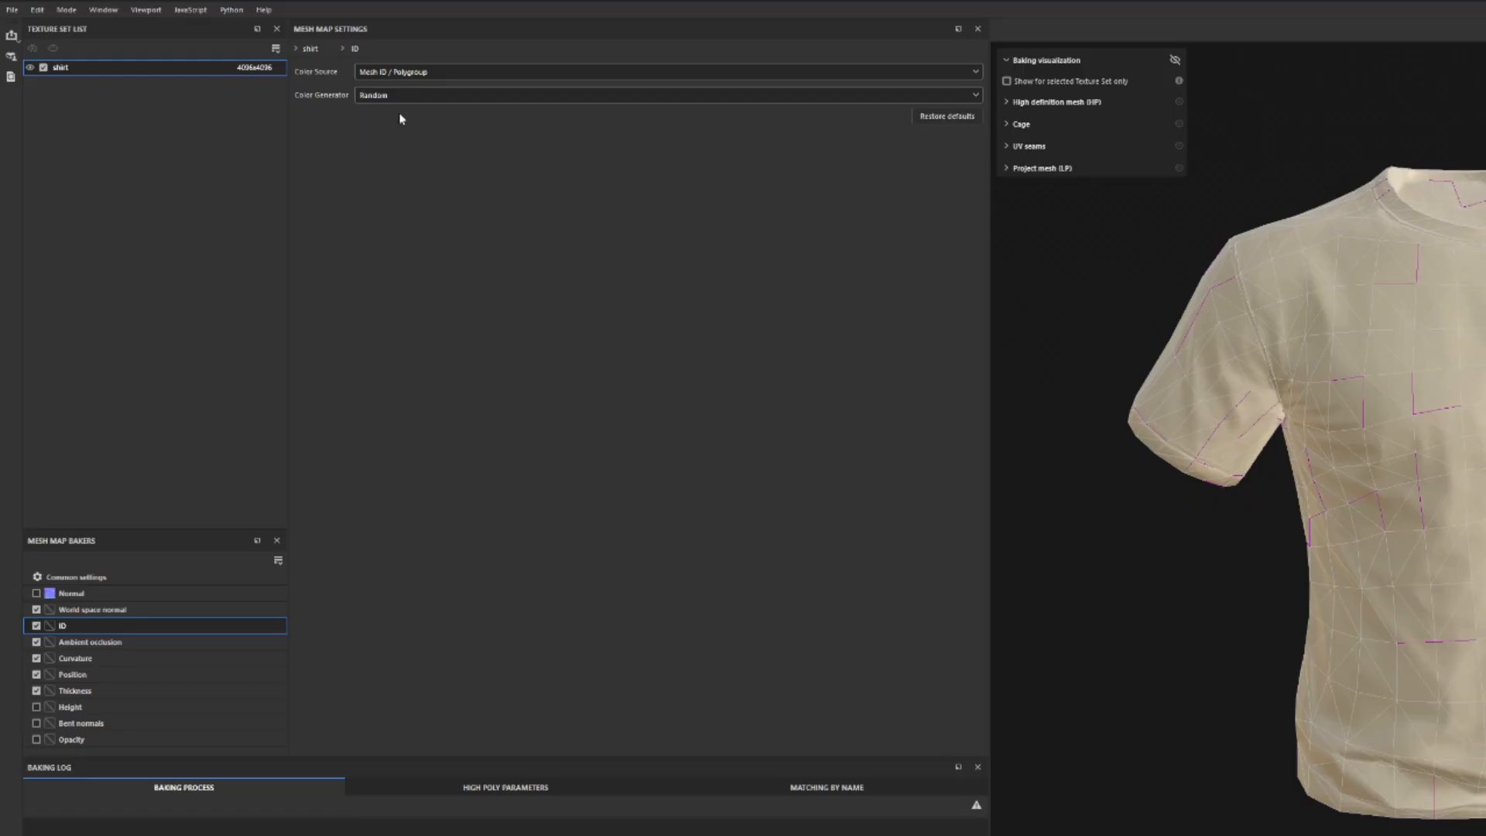
Set the ambient occlusion baker to 256 secondary rays and adjust its self occlusion and ignore backface options.
{"action": "left_click", "coordinate": [91, 642]}
{"action": "left_click_drag", "start_coordinate": [466, 80], "coordinate": [980, 80]}
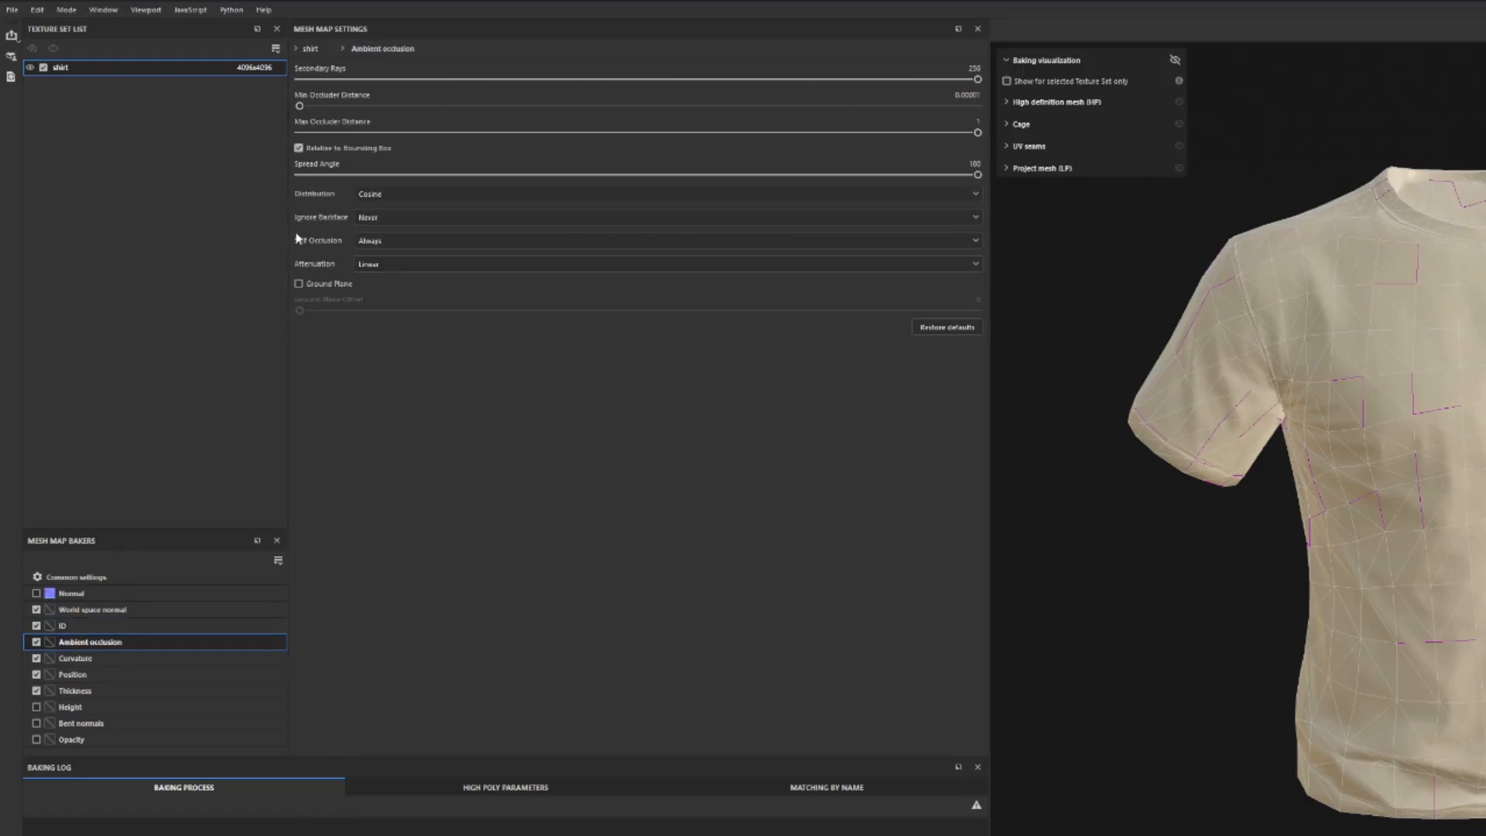
{"action": "left_click", "coordinate": [388, 241]}
{"action": "left_click", "coordinate": [408, 272]}
{"action": "left_click", "coordinate": [370, 218]}
{"action": "left_click", "coordinate": [371, 241]}
Set the curvature baker's secondary rays to 256, change its method to Generate from Normal Map (Deprecated), and increase its details.
{"action": "left_click", "coordinate": [66, 659]}
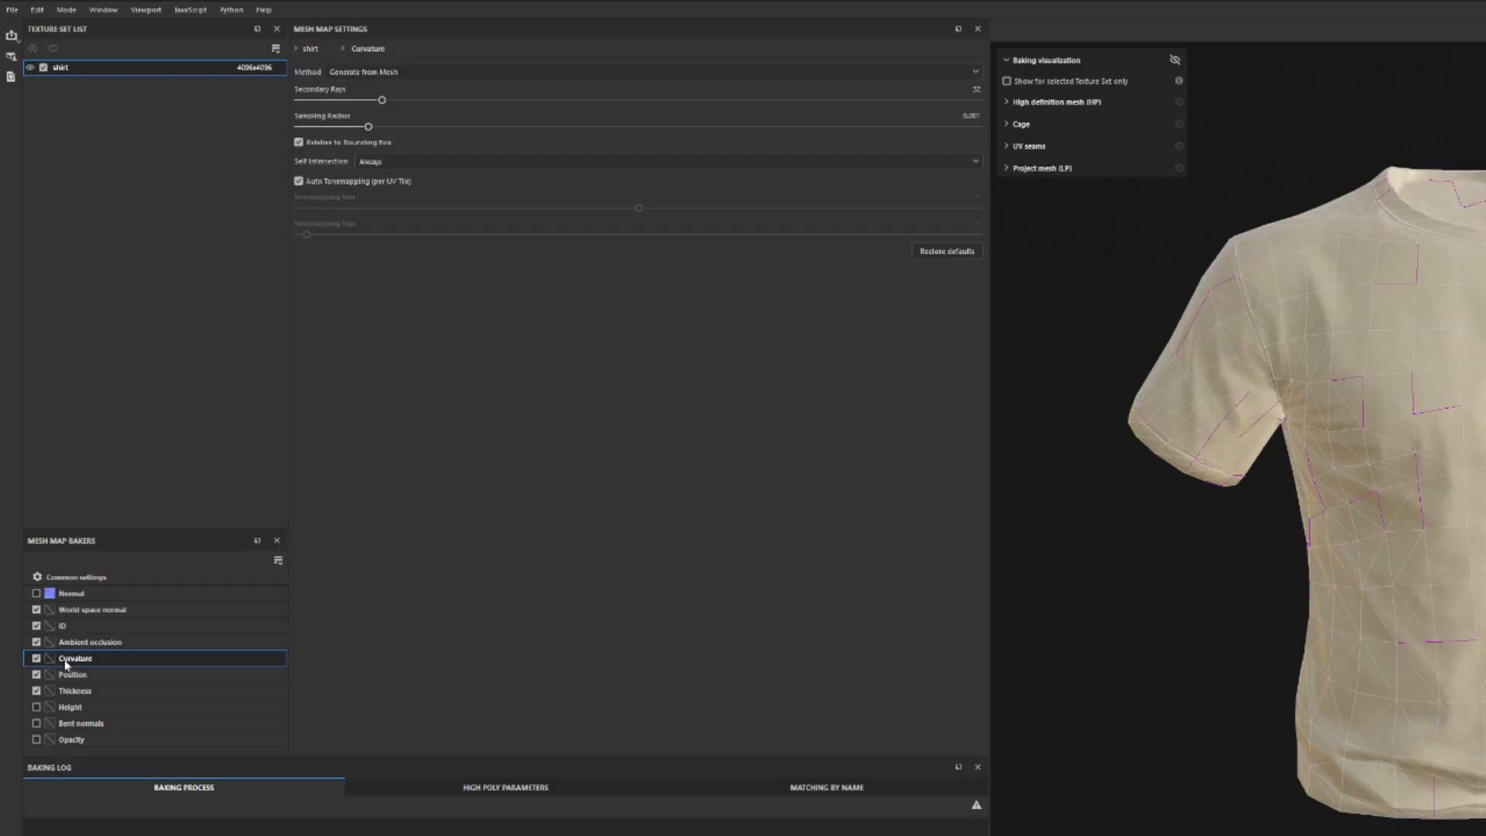
{"action": "left_click_drag", "start_coordinate": [381, 101], "coordinate": [870, 106]}
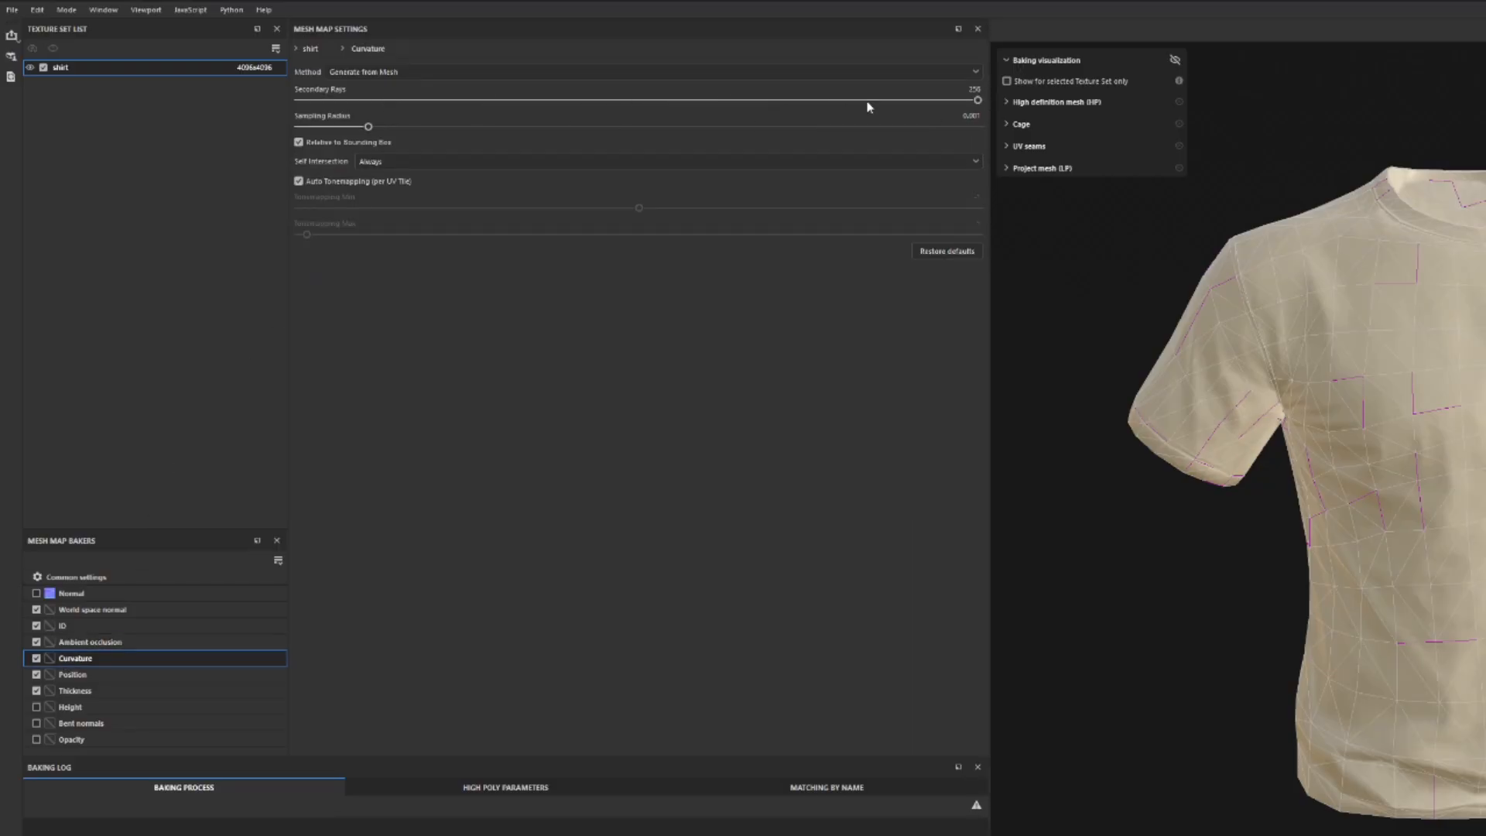
{"action": "left_click", "coordinate": [407, 73]}
{"action": "left_click", "coordinate": [410, 103]}
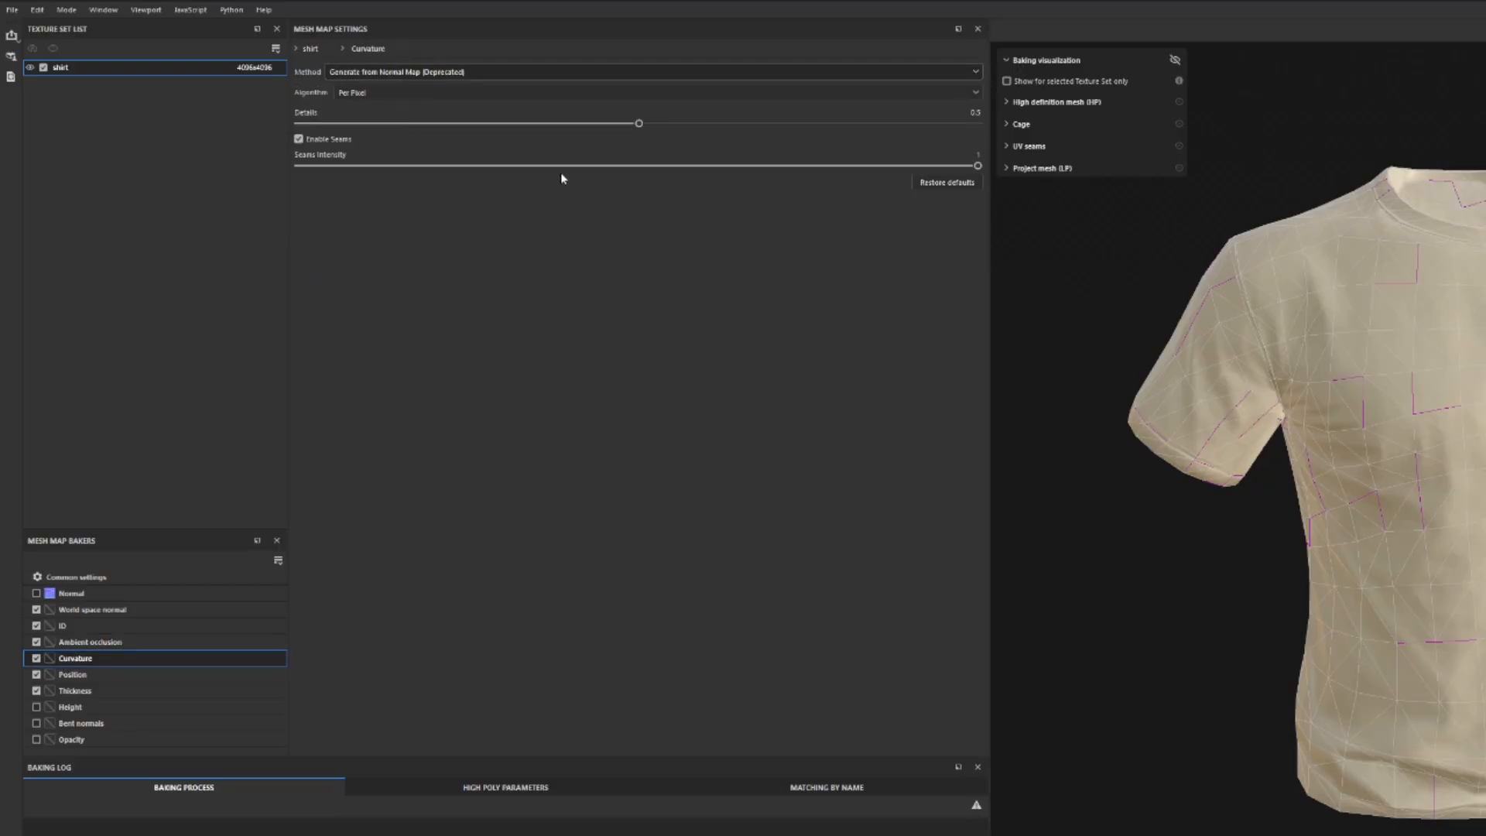
{"action": "left_click_drag", "start_coordinate": [659, 126], "coordinate": [949, 189]}
Set the thickness baker to 256 secondary rays with self occlusion Only Same Mesh Name, bake the selected mesh maps, and return to painting mode.
{"action": "left_click", "coordinate": [116, 674]}
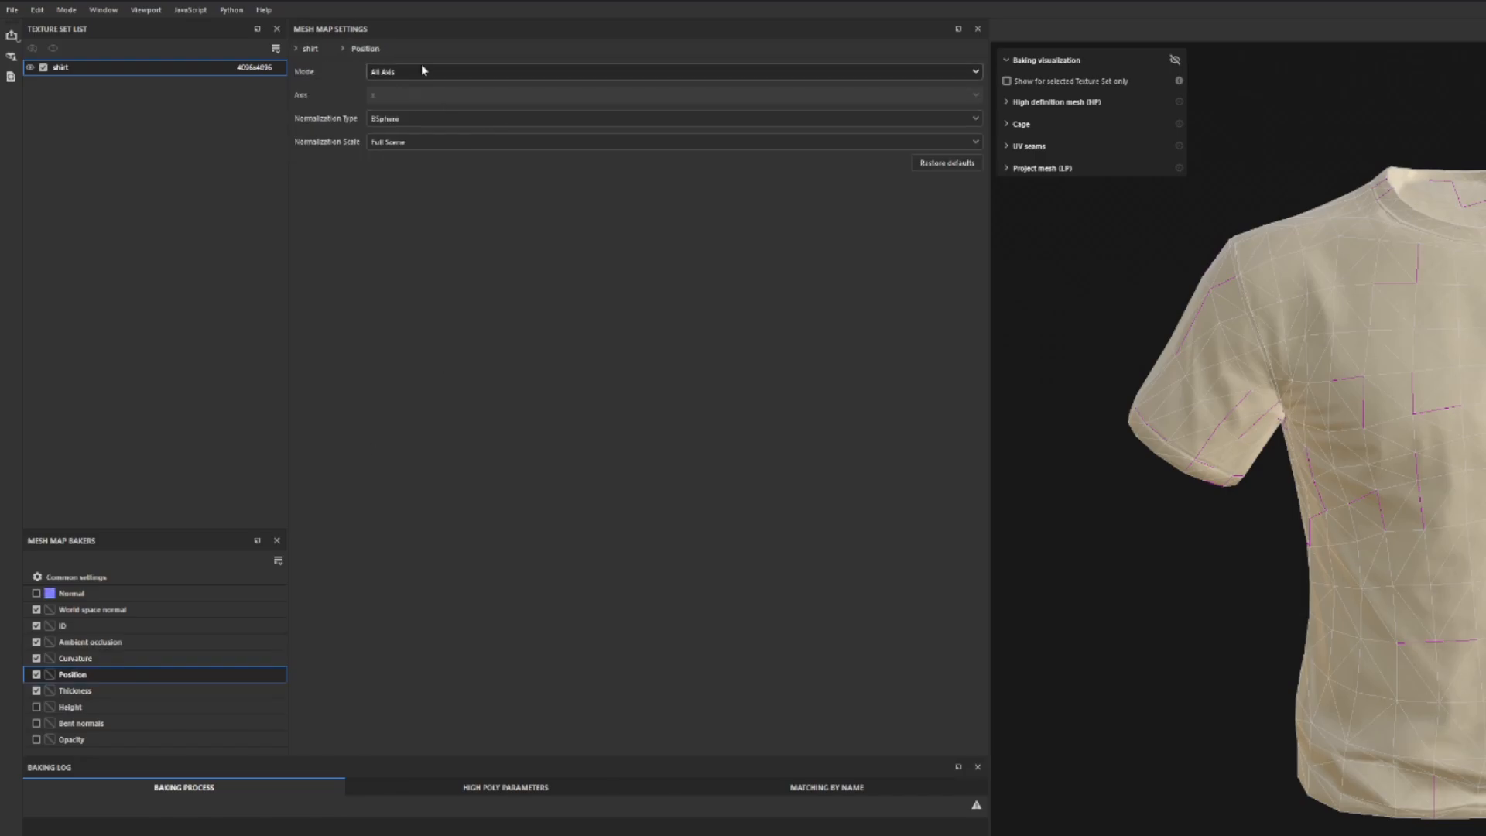
{"action": "left_click", "coordinate": [100, 694]}
{"action": "left_click_drag", "start_coordinate": [464, 79], "coordinate": [1004, 118]}
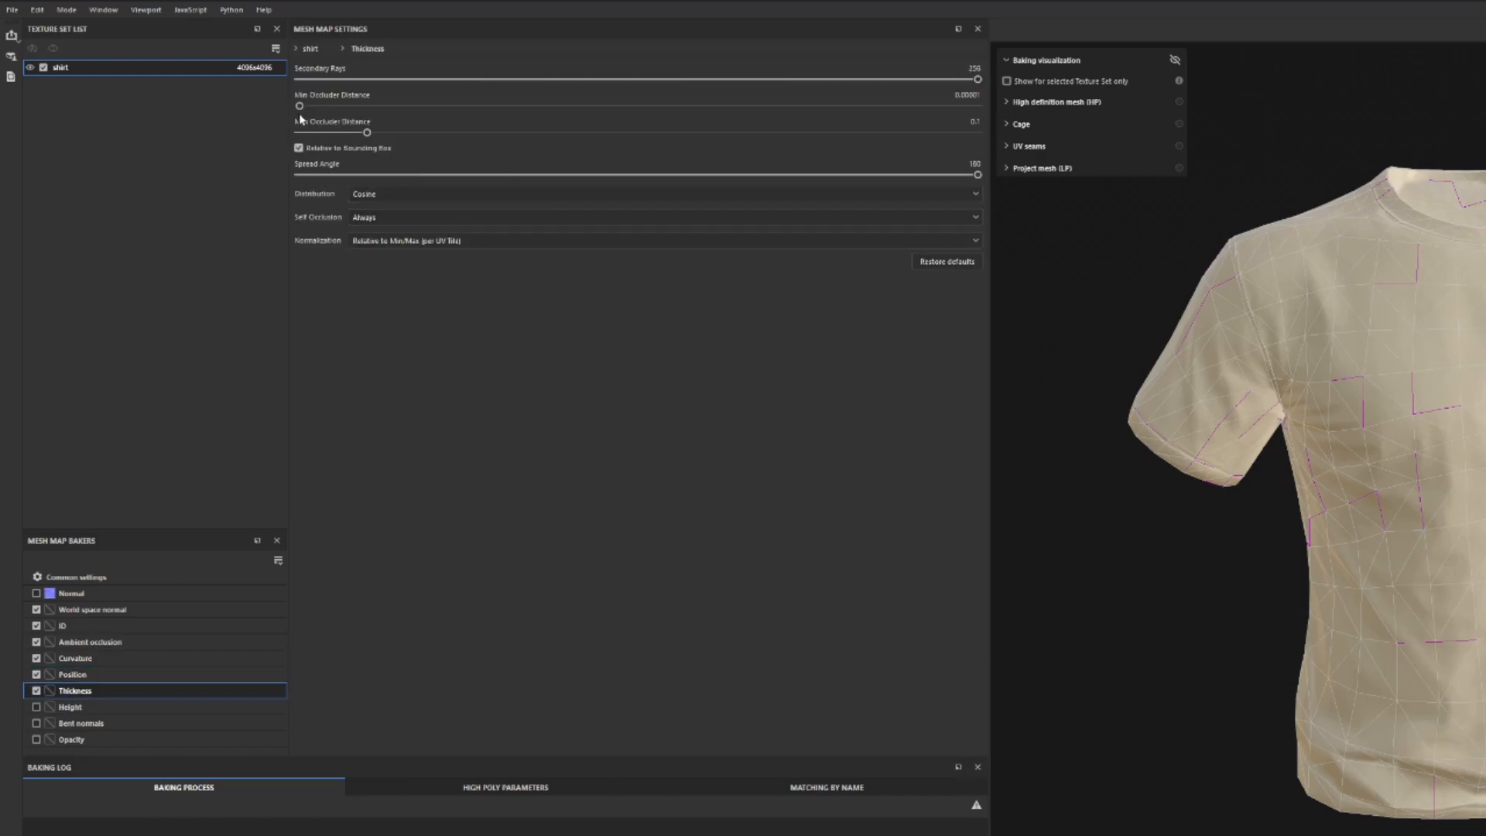
{"action": "left_click", "coordinate": [383, 218]}
{"action": "left_click", "coordinate": [403, 251]}
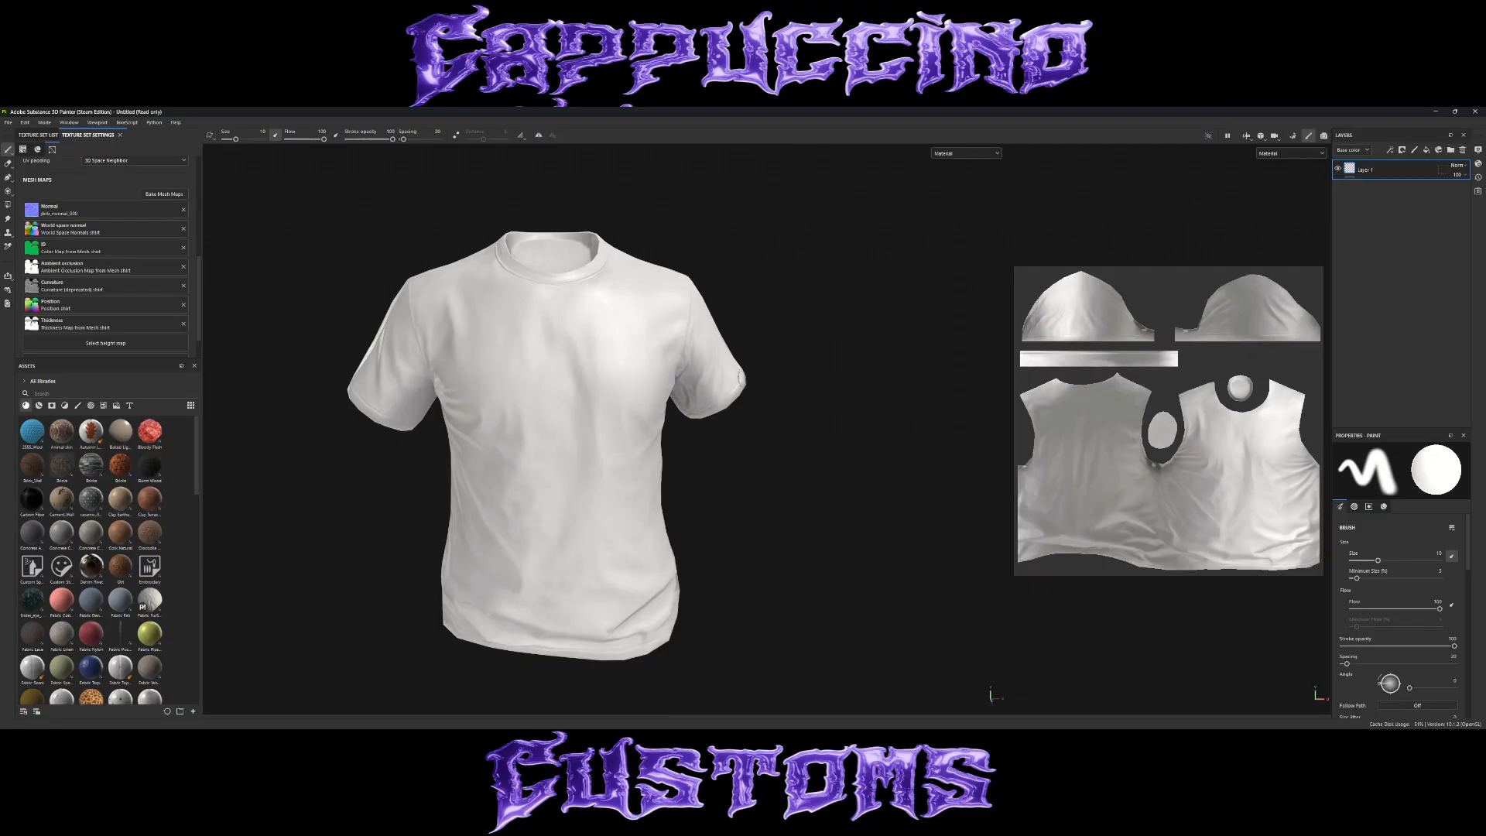
{"action": "left_click_drag", "start_coordinate": [740, 379], "coordinate": [767, 367], "text": "alt"}
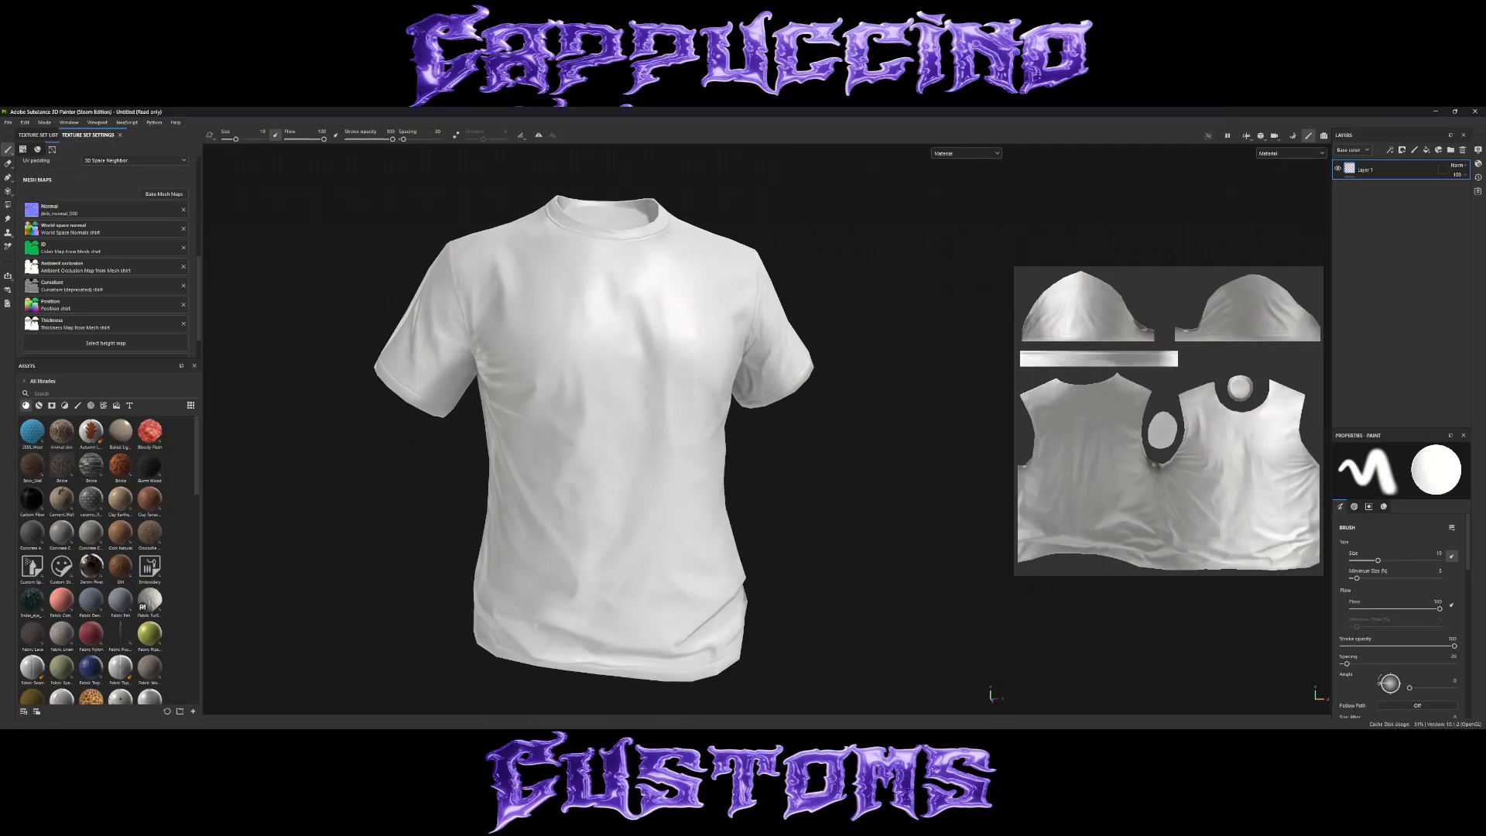
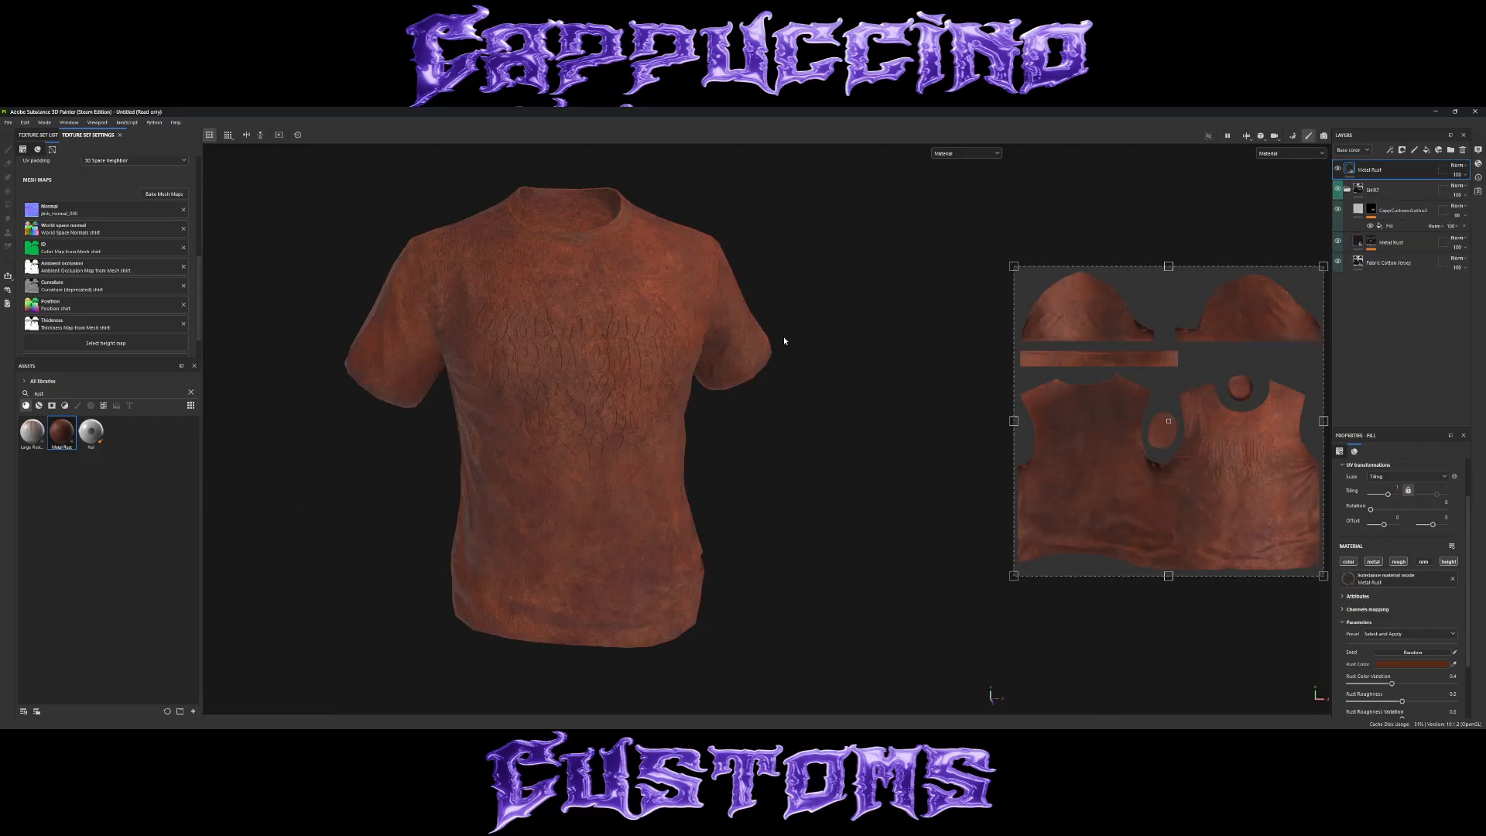
Limit the top Metal Rust layer to the color channel, set its rust color to dark grey, and reduce the rust color variation to 0.
{"action": "left_click", "coordinate": [1410, 666]}
{"action": "left_click_drag", "start_coordinate": [1317, 530], "coordinate": [1279, 545]}
{"action": "left_click", "coordinate": [1383, 565]}
{"action": "left_click", "coordinate": [1387, 451]}
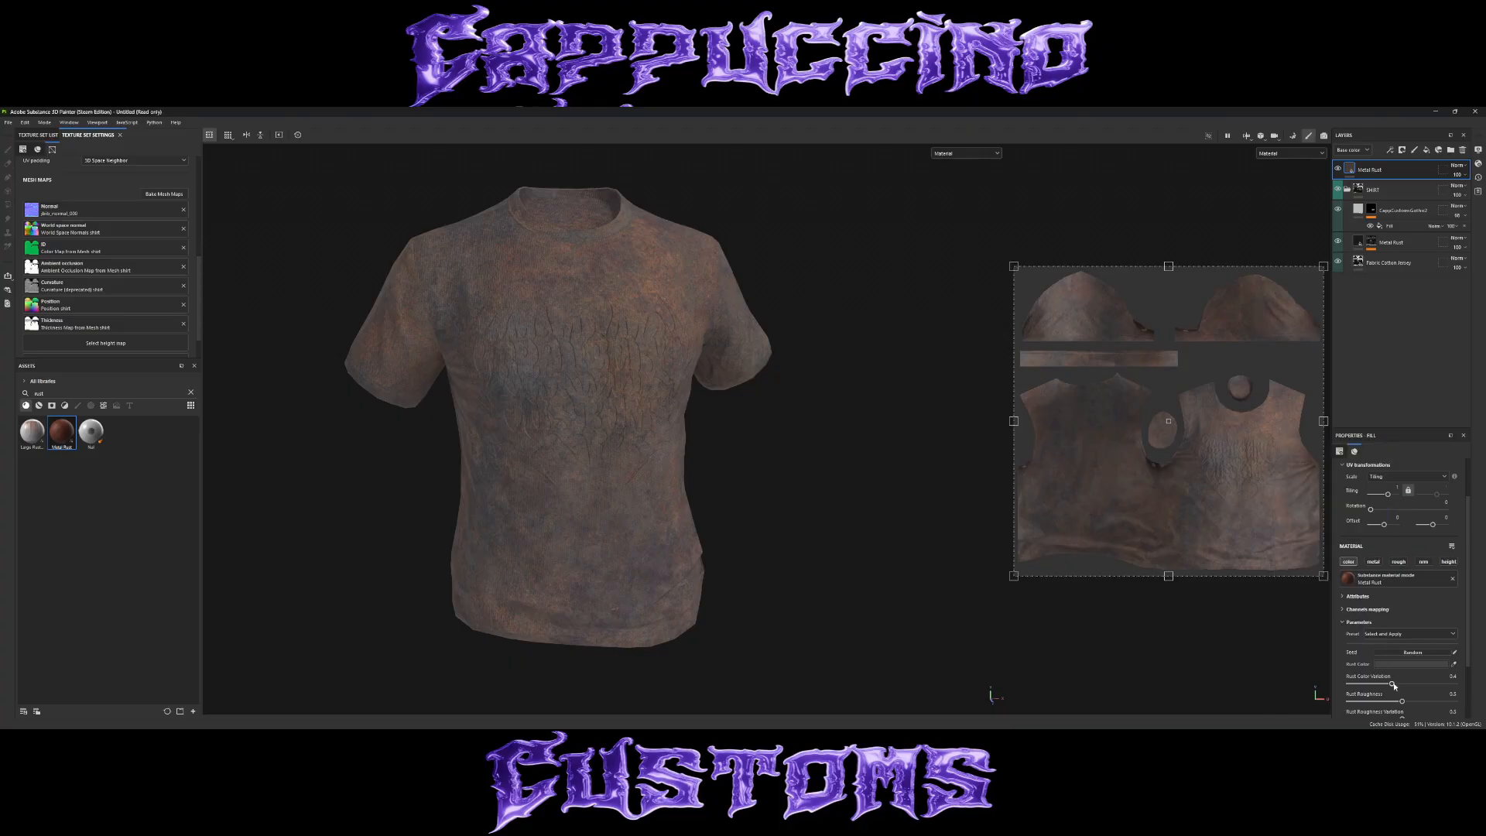
Apply the dirt smart mask from the rust search results to the top Metal Rust layer and adjust its Mask Editor's global balance.
{"action": "left_click", "coordinate": [51, 405]}
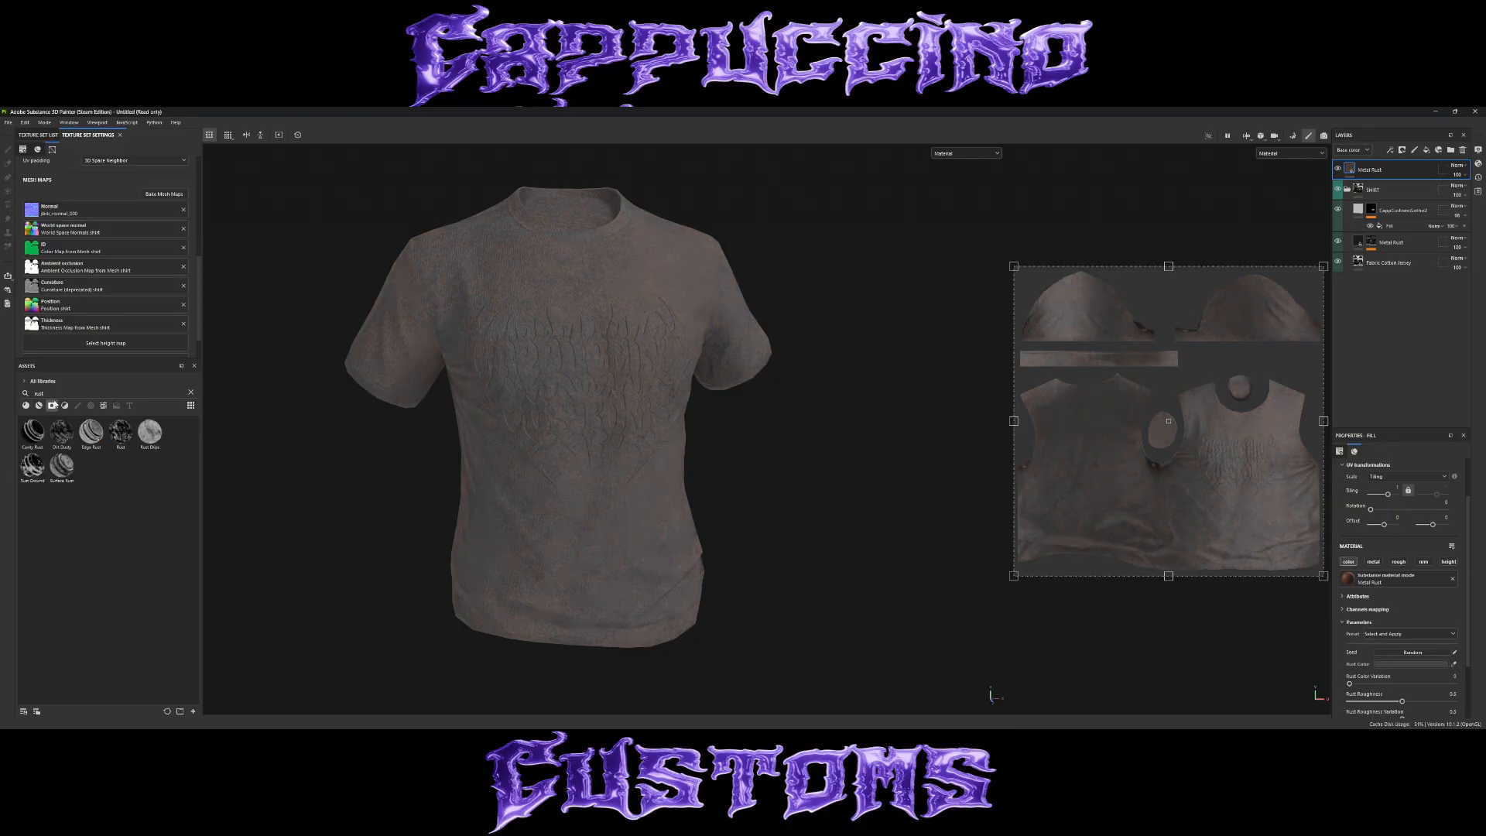
{"action": "left_click_drag", "start_coordinate": [62, 431], "coordinate": [1382, 205]}
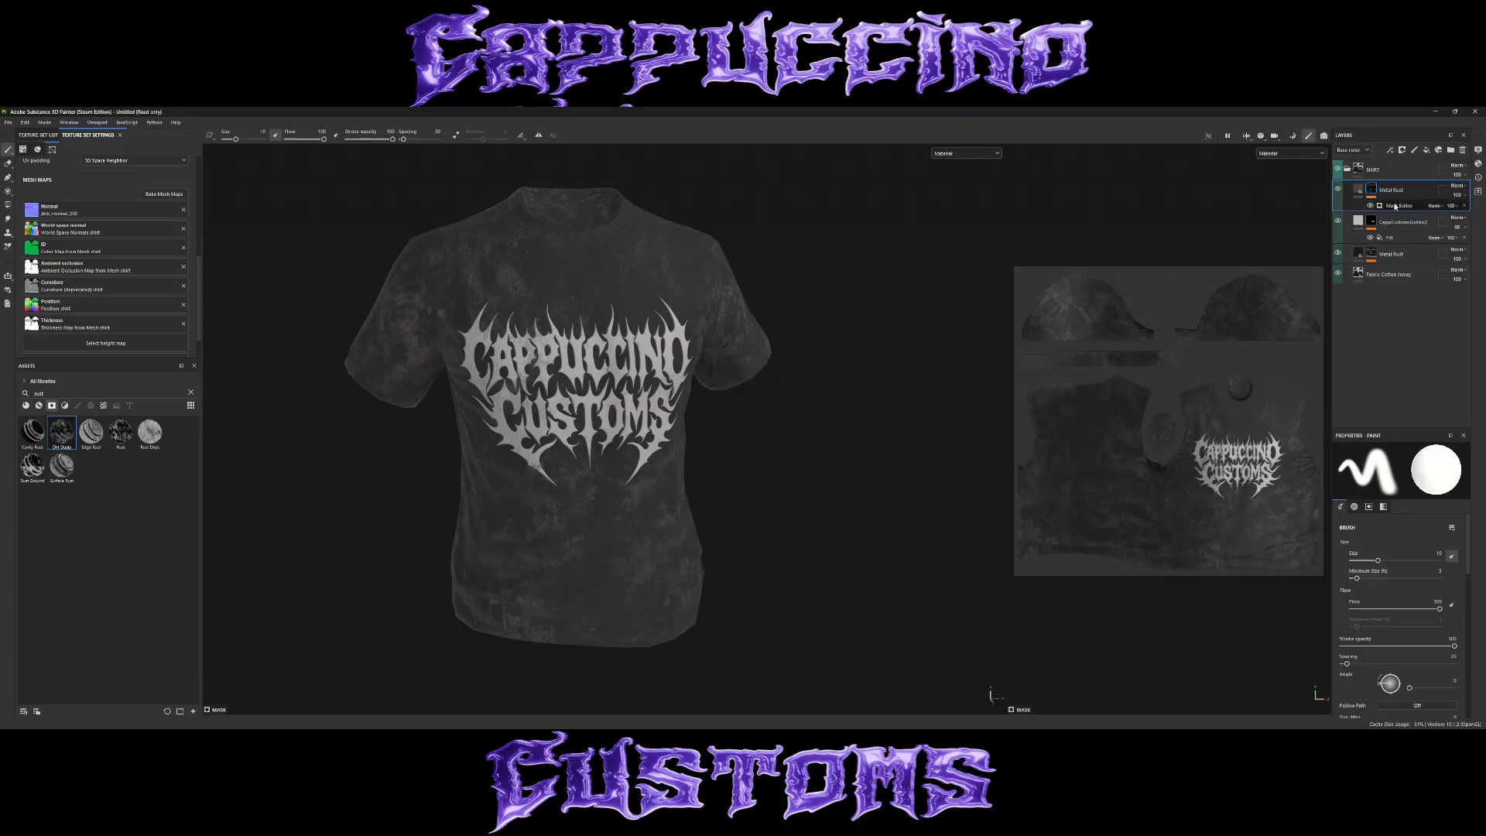
{"action": "left_click", "coordinate": [1398, 205]}
{"action": "mouse_move", "coordinate": [1401, 549]}
{"action": "left_mouse_down"}
{"action": "mouse_move", "coordinate": [1443, 549]}
{"action": "mouse_move", "coordinate": [1401, 547]}
{"action": "left_mouse_up"}
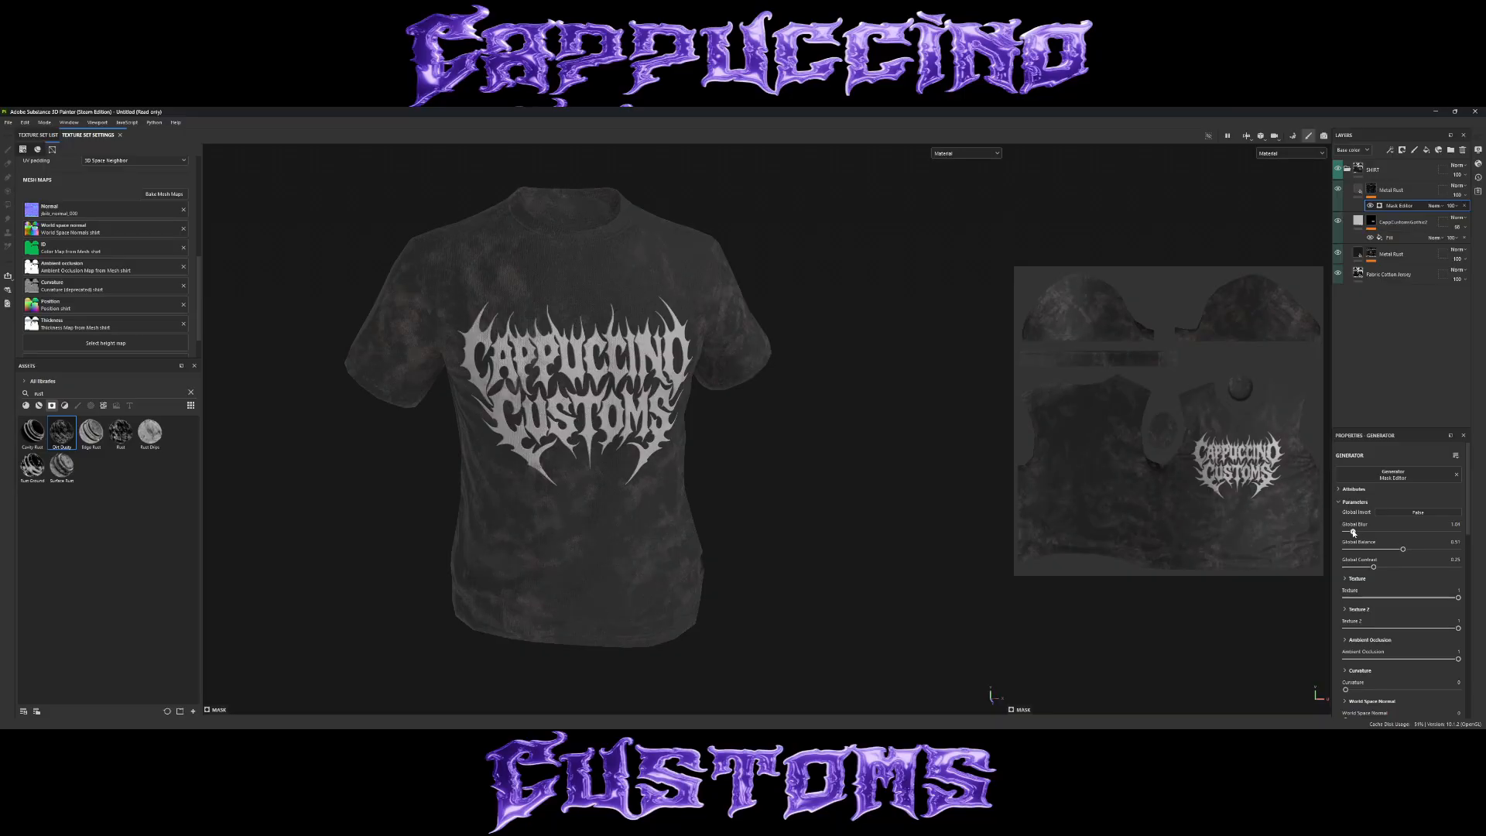
Darken the masked Metal Rust layer's rust color and lower its layer opacity.
{"action": "left_click", "coordinate": [1393, 189]}
{"action": "left_click", "coordinate": [1421, 665]}
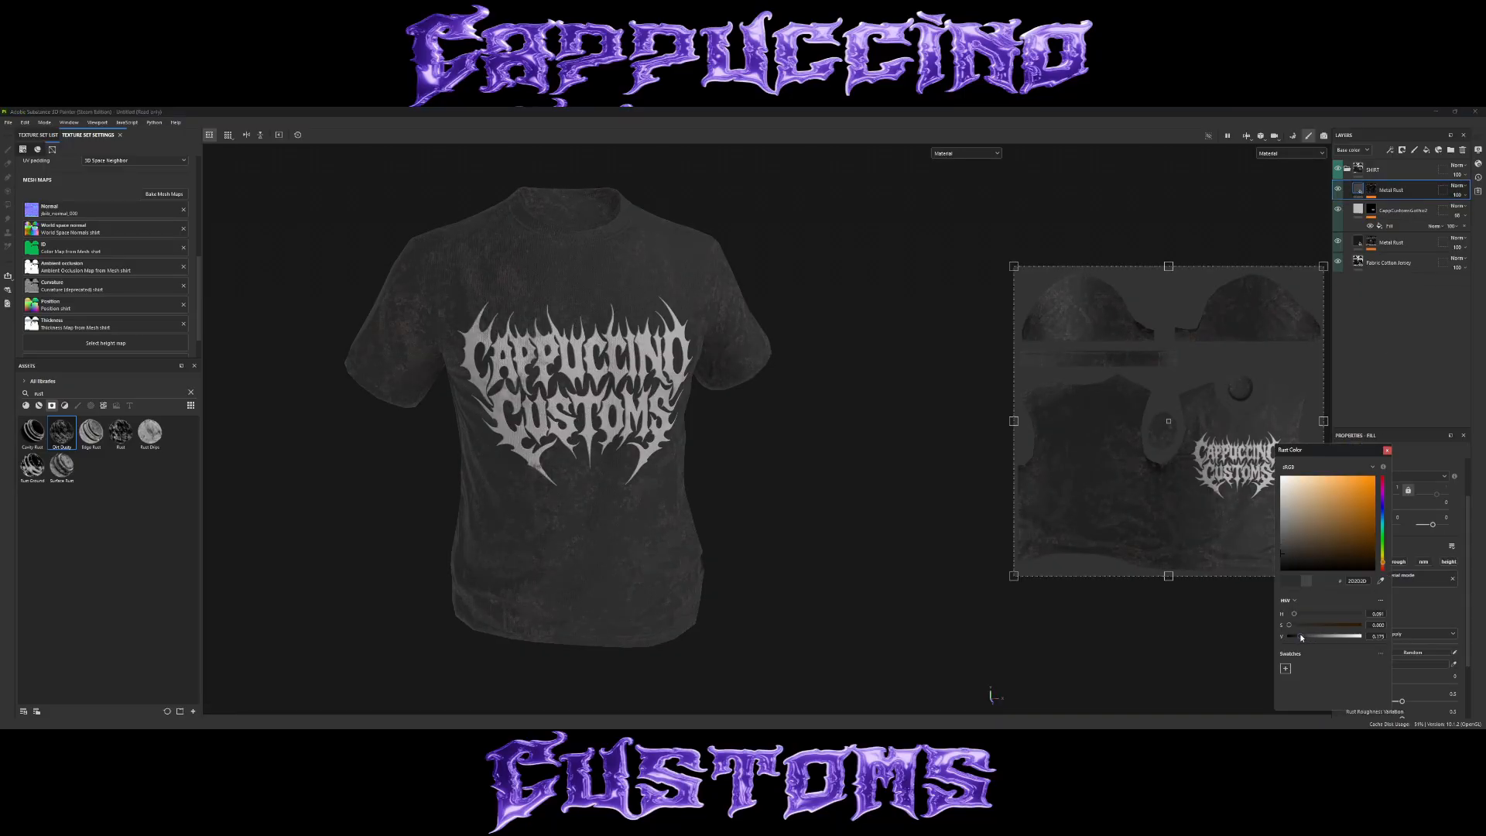
{"action": "left_click", "coordinate": [1388, 451]}
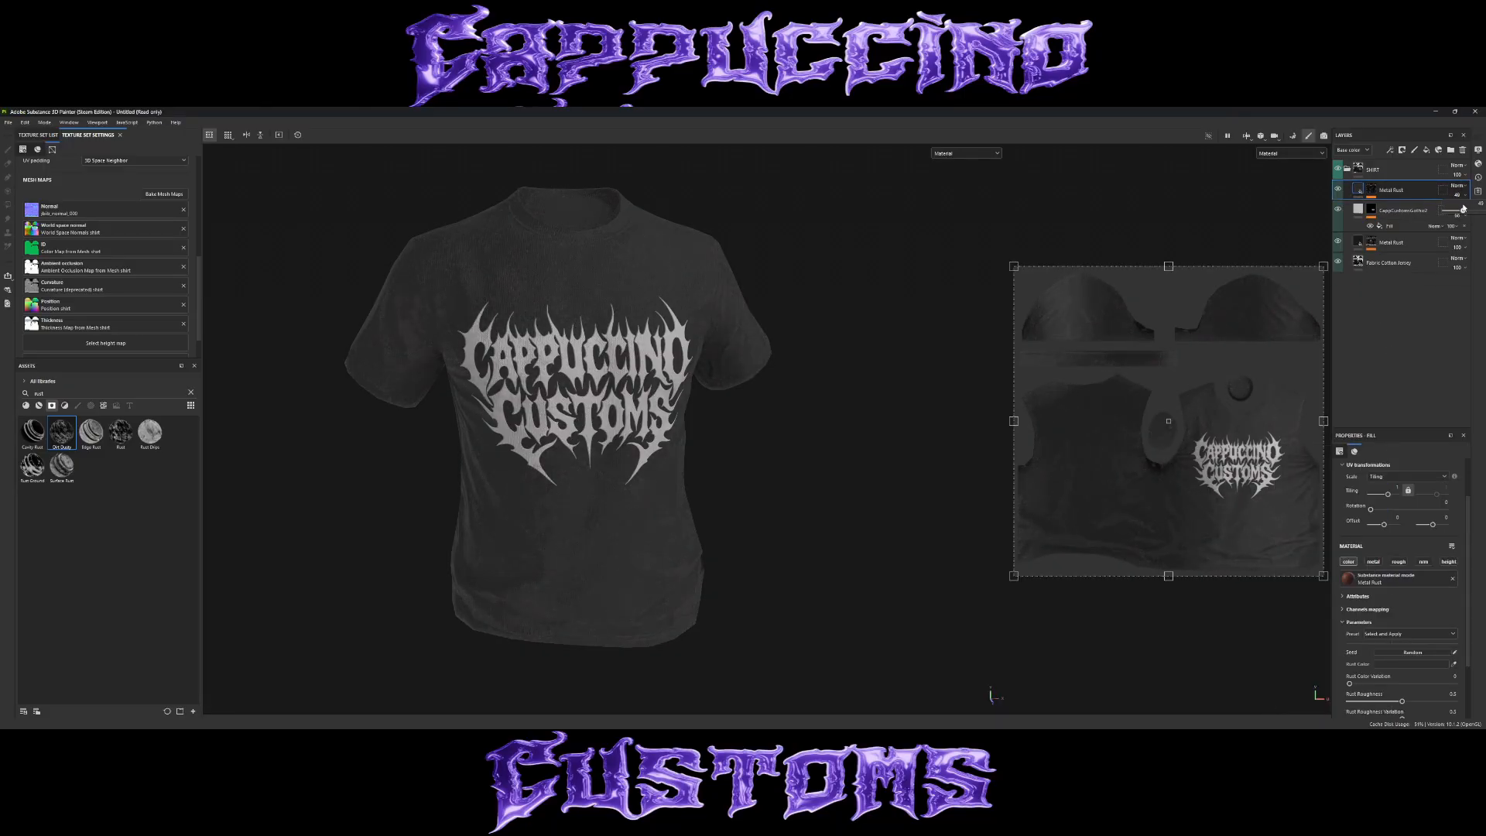
{"action": "left_click_drag", "start_coordinate": [1456, 206], "coordinate": [1454, 207]}
Examine the shirt's individual texture channels, including metallic and Normal + Height + Mesh, on the model from several angles.
{"action": "mouse_move", "coordinate": [664, 333]}
{"action": "left_mouse_down", "text": "alt"}
{"action": "mouse_move", "coordinate": [724, 328]}
{"action": "mouse_move", "coordinate": [691, 355]}
{"action": "mouse_move", "coordinate": [666, 345]}
{"action": "left_mouse_up", "text": "alt"}
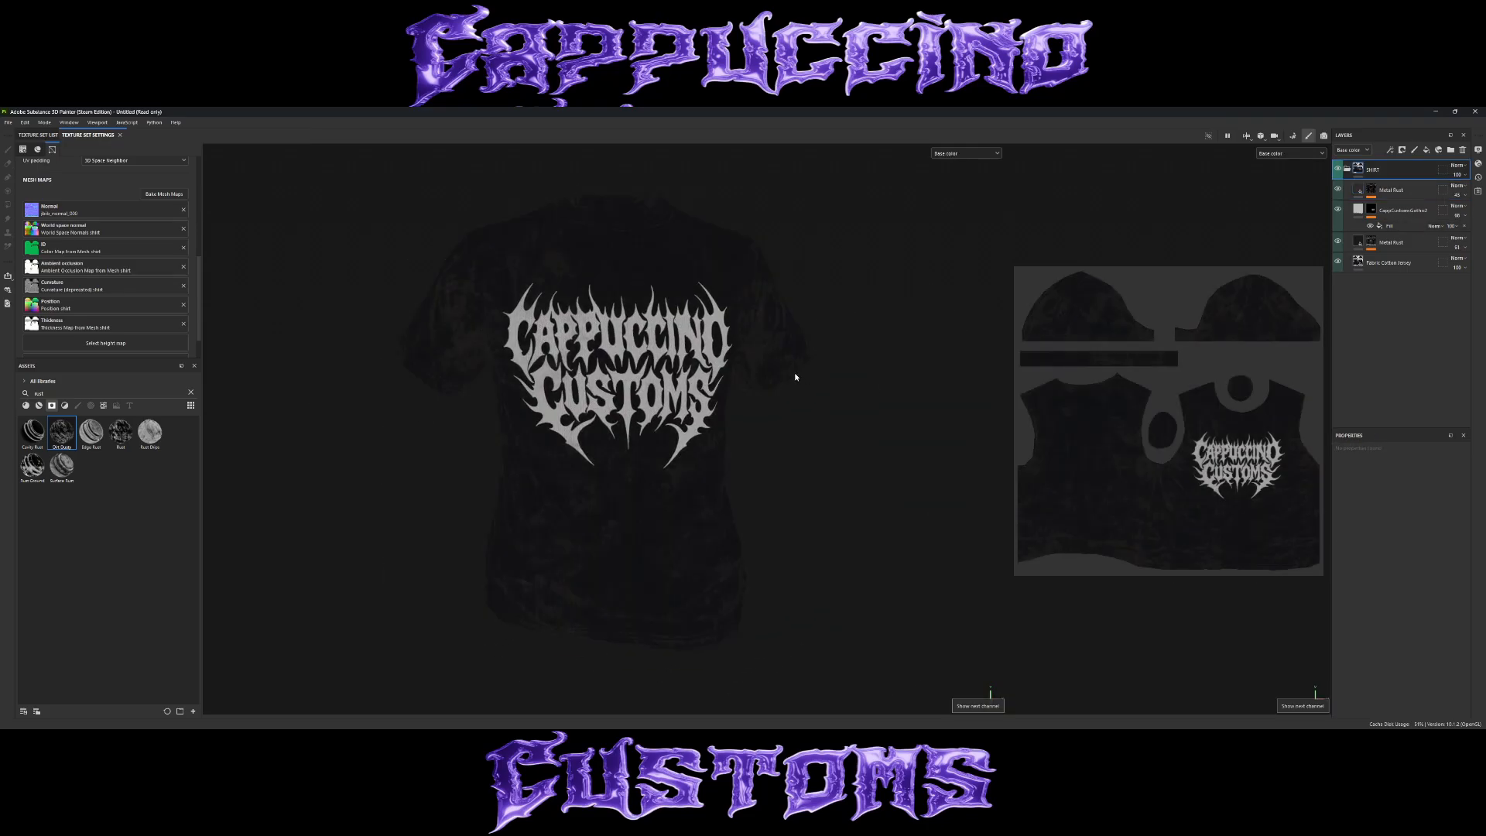
{"action": "left_click_drag", "start_coordinate": [792, 374], "coordinate": [767, 410], "text": "alt"}
{"action": "key", "text": "c"}
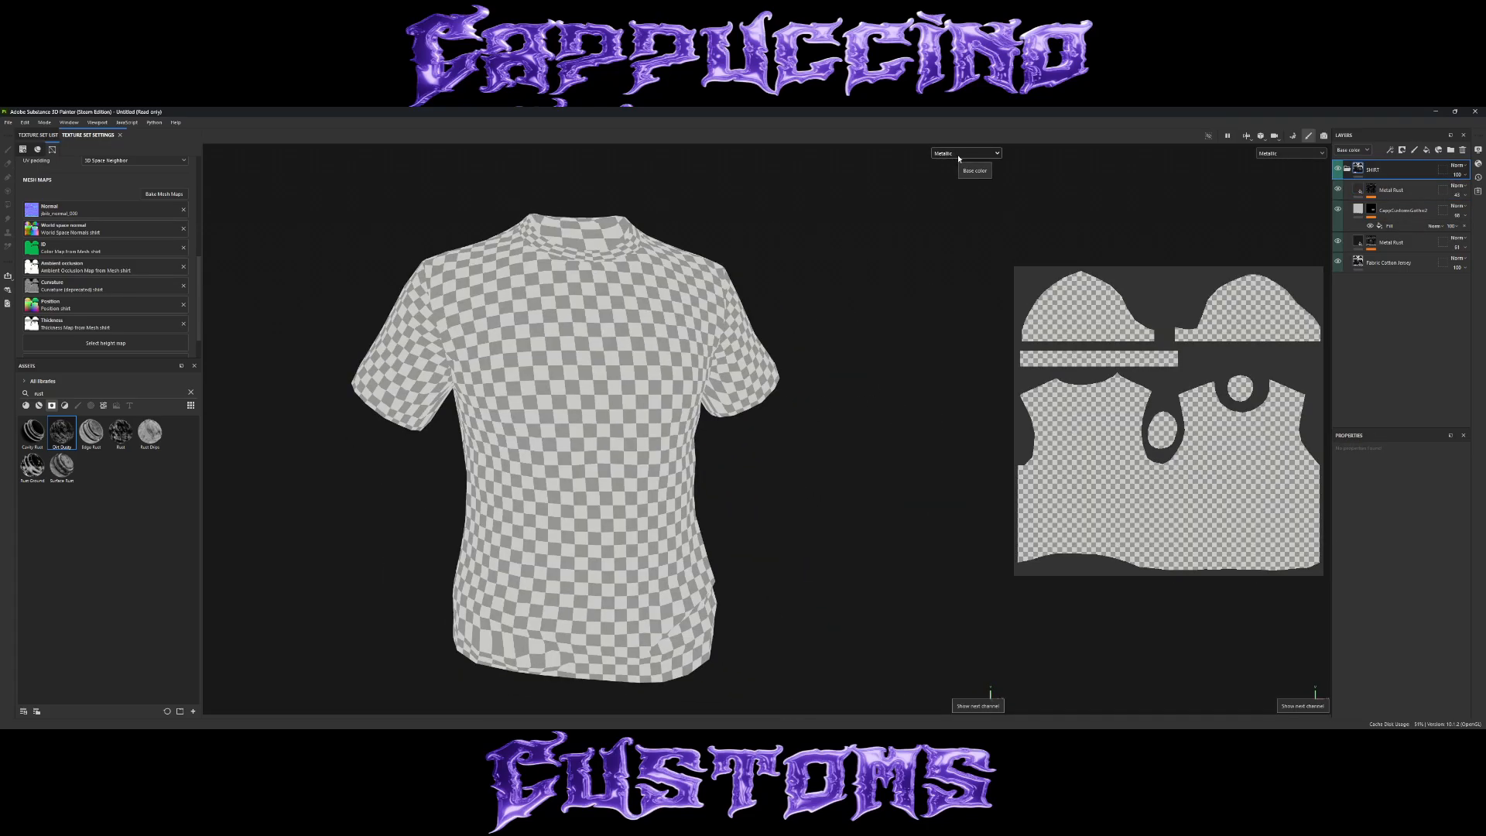
{"action": "key", "text": "c"}
{"action": "key", "text": "c"}
{"action": "key", "text": "c"}
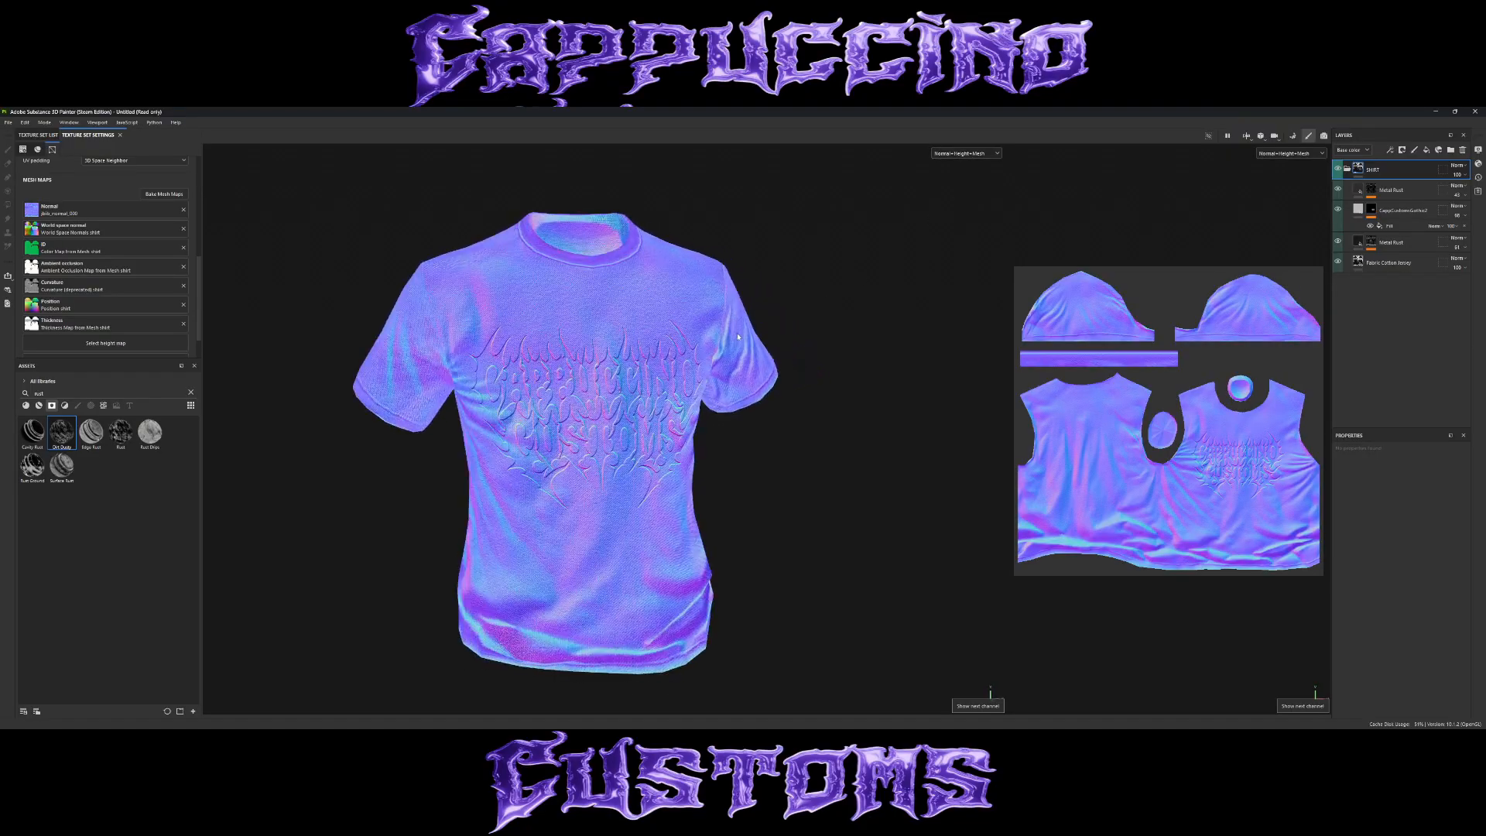
{"action": "left_click_drag", "start_coordinate": [699, 313], "coordinate": [778, 383], "text": "alt"}
{"action": "scroll", "coordinate": [856, 385], "scroll_direction": "down", "scroll_amount": 4}
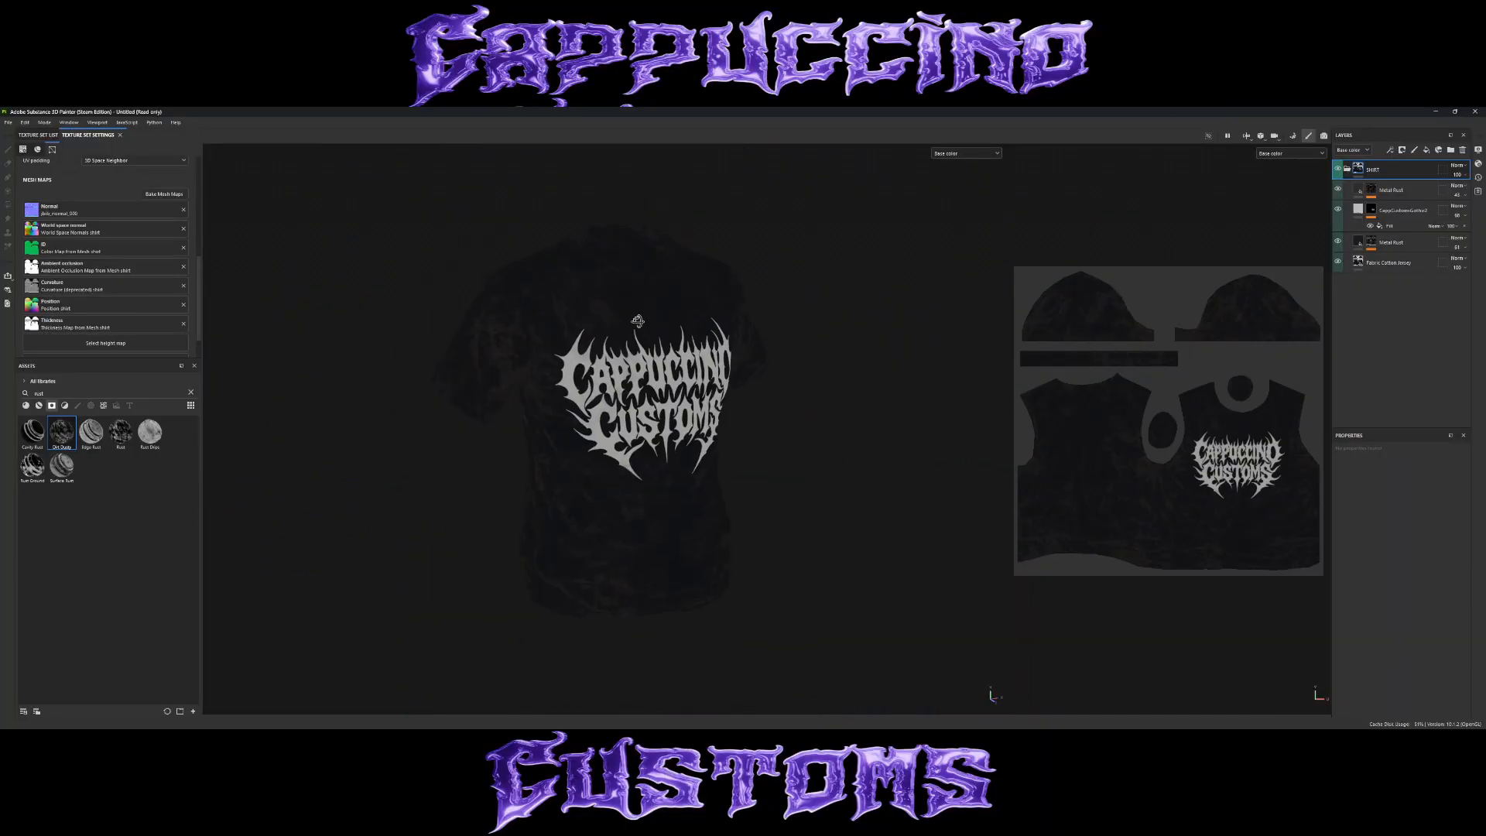
{"action": "scroll", "coordinate": [658, 387], "scroll_direction": "up", "scroll_amount": 2}
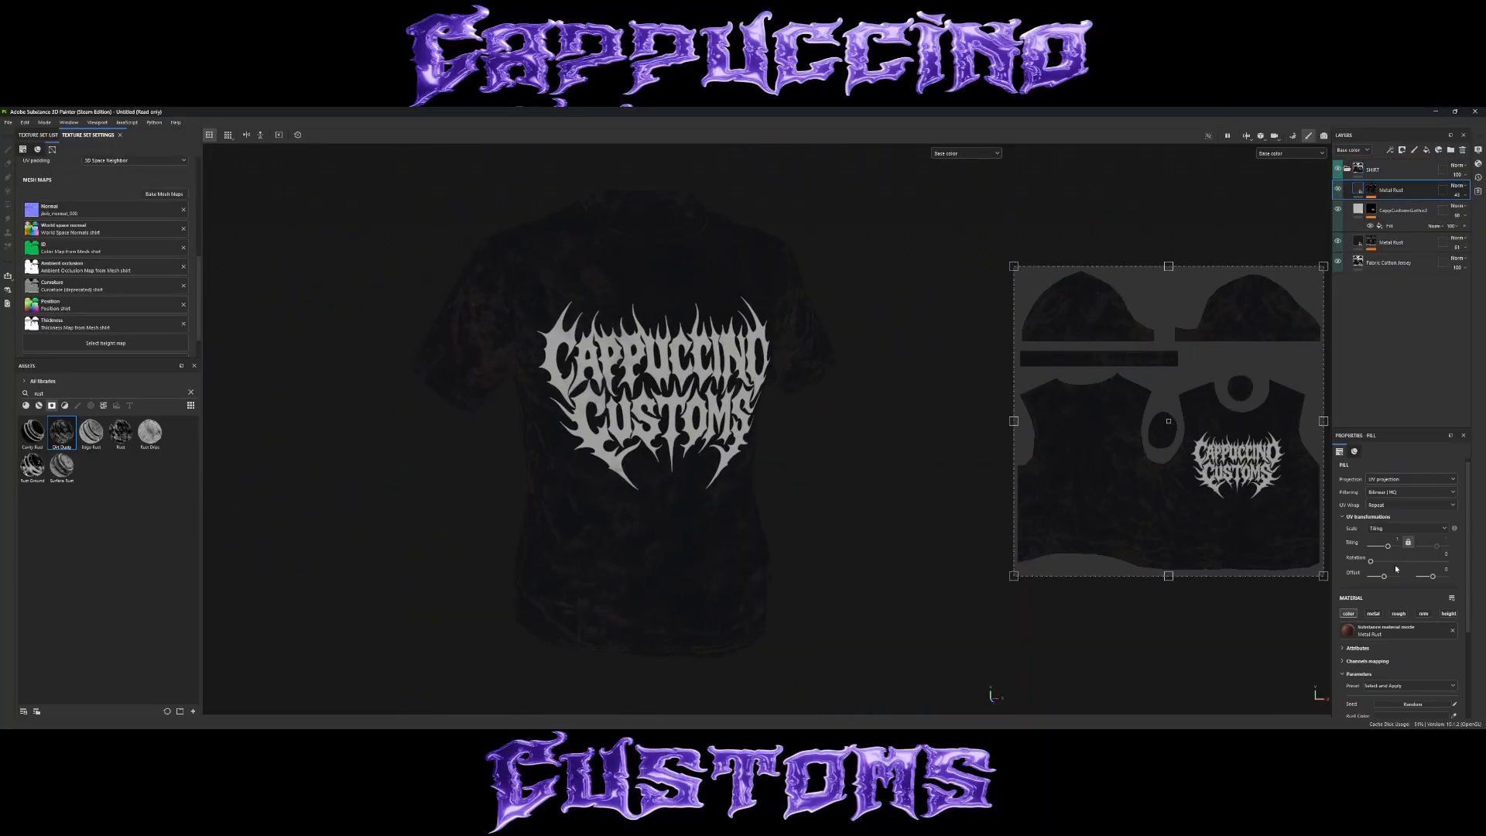
Adjust the hue and brightness of the top Metal Rust layer's rust color, and return to the Material view.
{"action": "left_click", "coordinate": [1391, 190]}
{"action": "left_click", "coordinate": [1424, 612]}
{"action": "left_click", "coordinate": [1390, 609]}
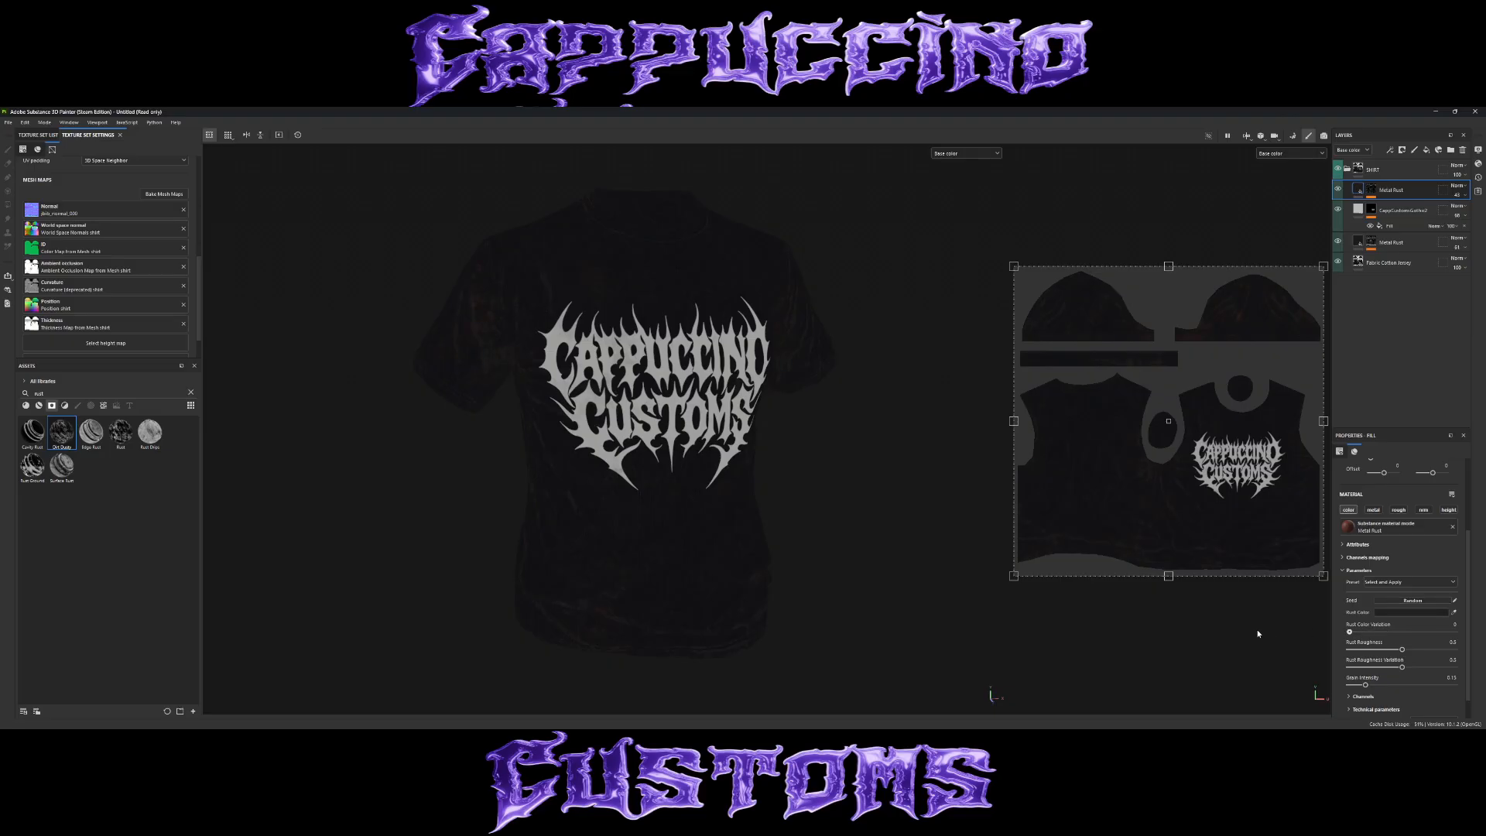
{"action": "scroll", "coordinate": [1409, 561], "scroll_direction": "down", "scroll_amount": 1}
{"action": "left_click", "coordinate": [1419, 586]}
{"action": "left_click_drag", "start_coordinate": [1383, 534], "coordinate": [1383, 515]}
{"action": "left_click_drag", "start_coordinate": [1288, 559], "coordinate": [1297, 564]}
{"action": "key", "text": "m"}
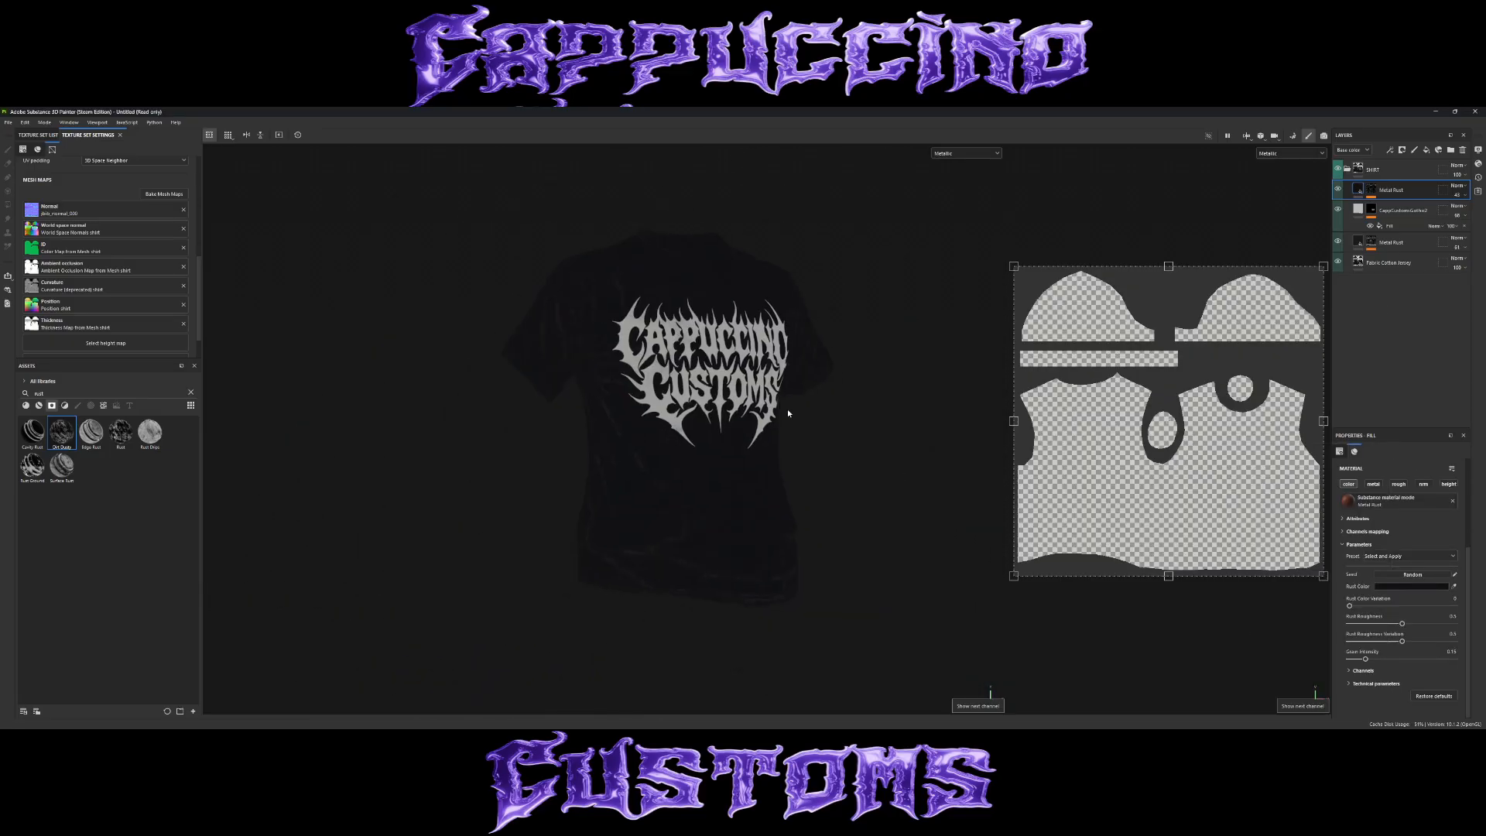
{"action": "left_click_drag", "start_coordinate": [787, 409], "coordinate": [749, 450], "text": "alt"}
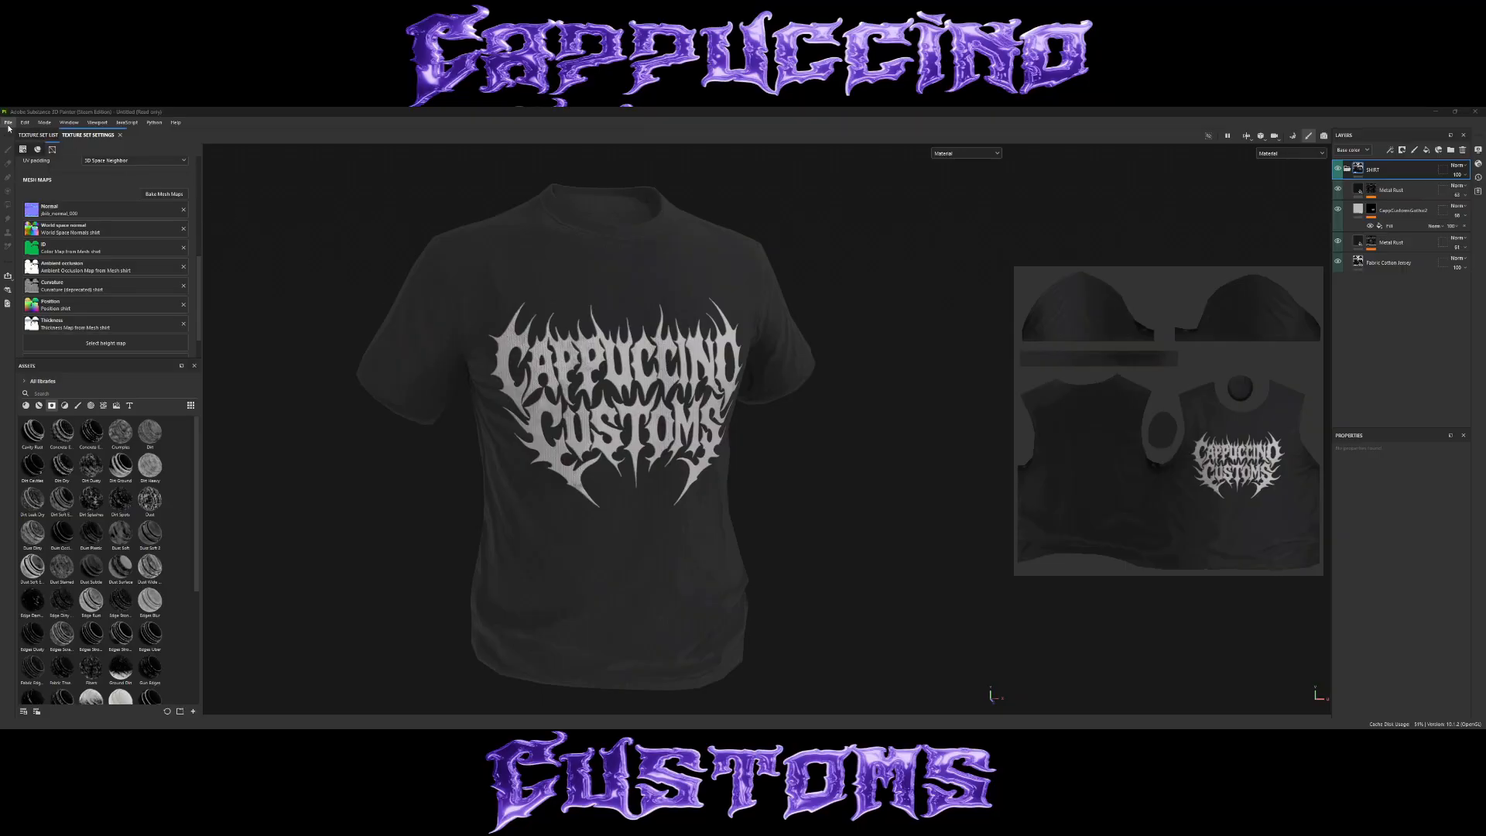
Open the texture export settings and choose the FiveM Custom output template.
{"action": "left_click", "coordinate": [10, 123]}
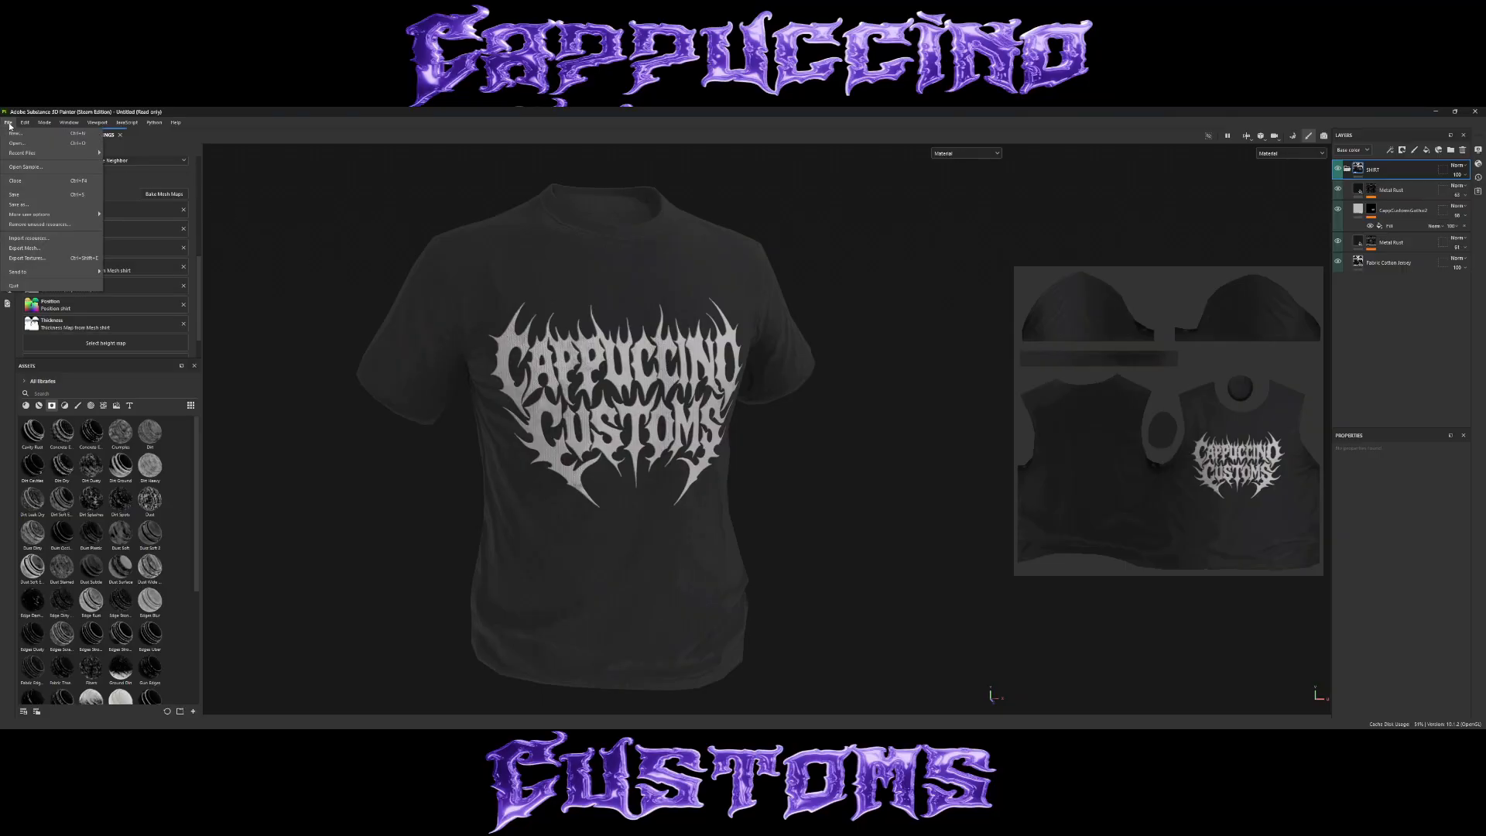
{"action": "left_click", "coordinate": [32, 260]}
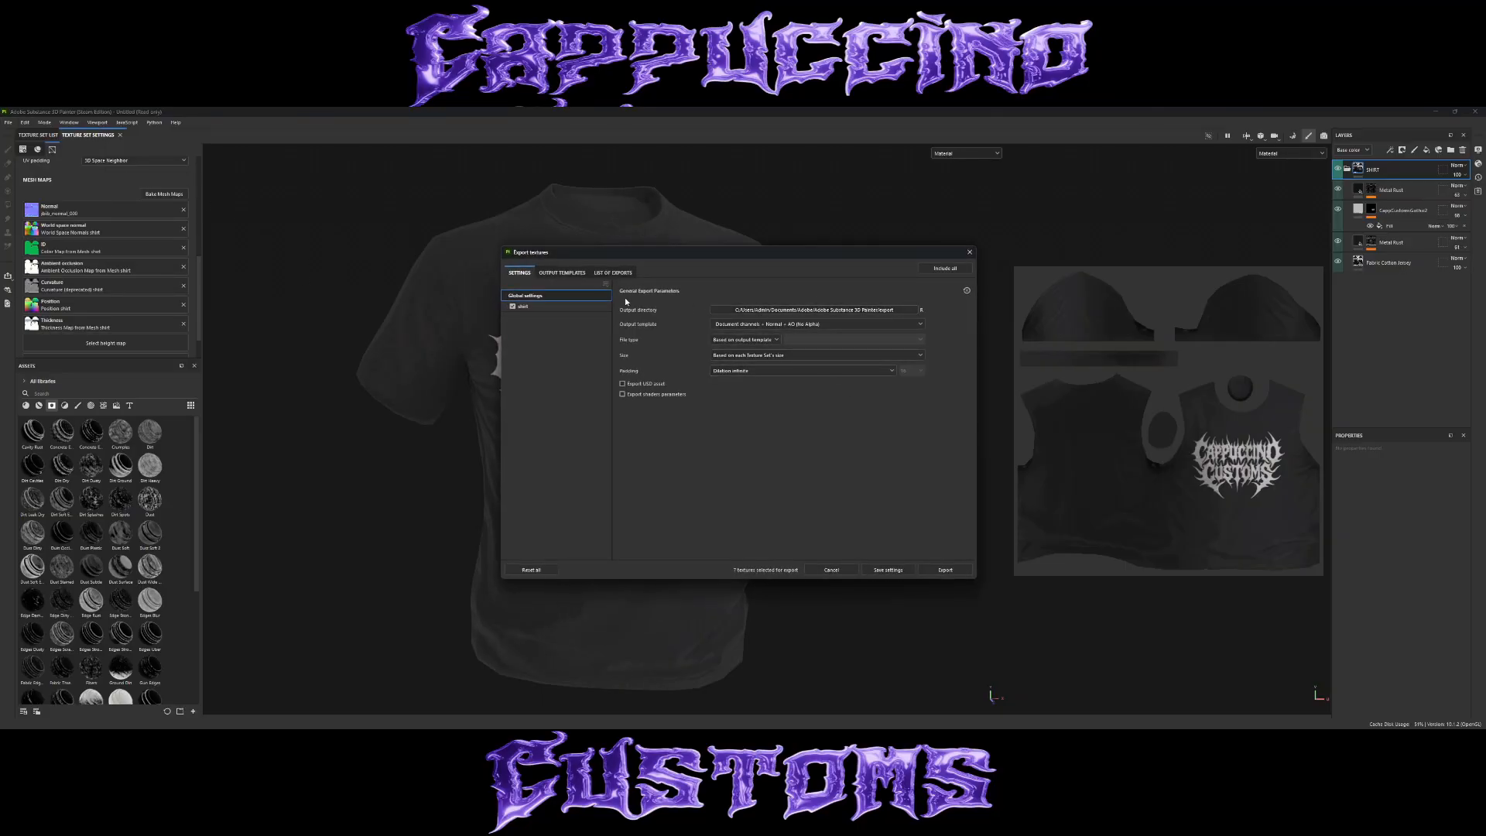
{"action": "left_click", "coordinate": [562, 273]}
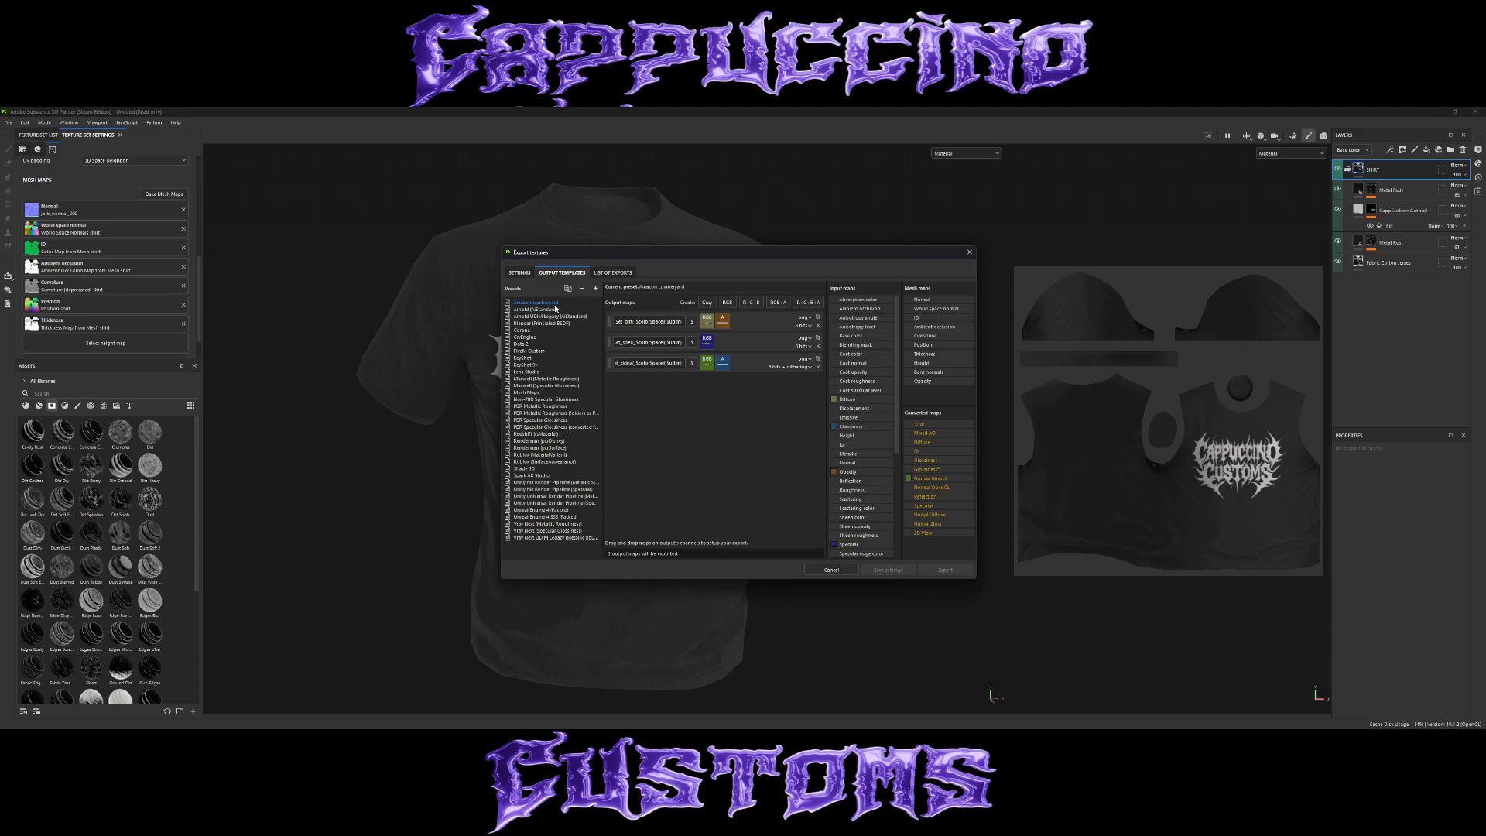
{"action": "left_click", "coordinate": [531, 351]}
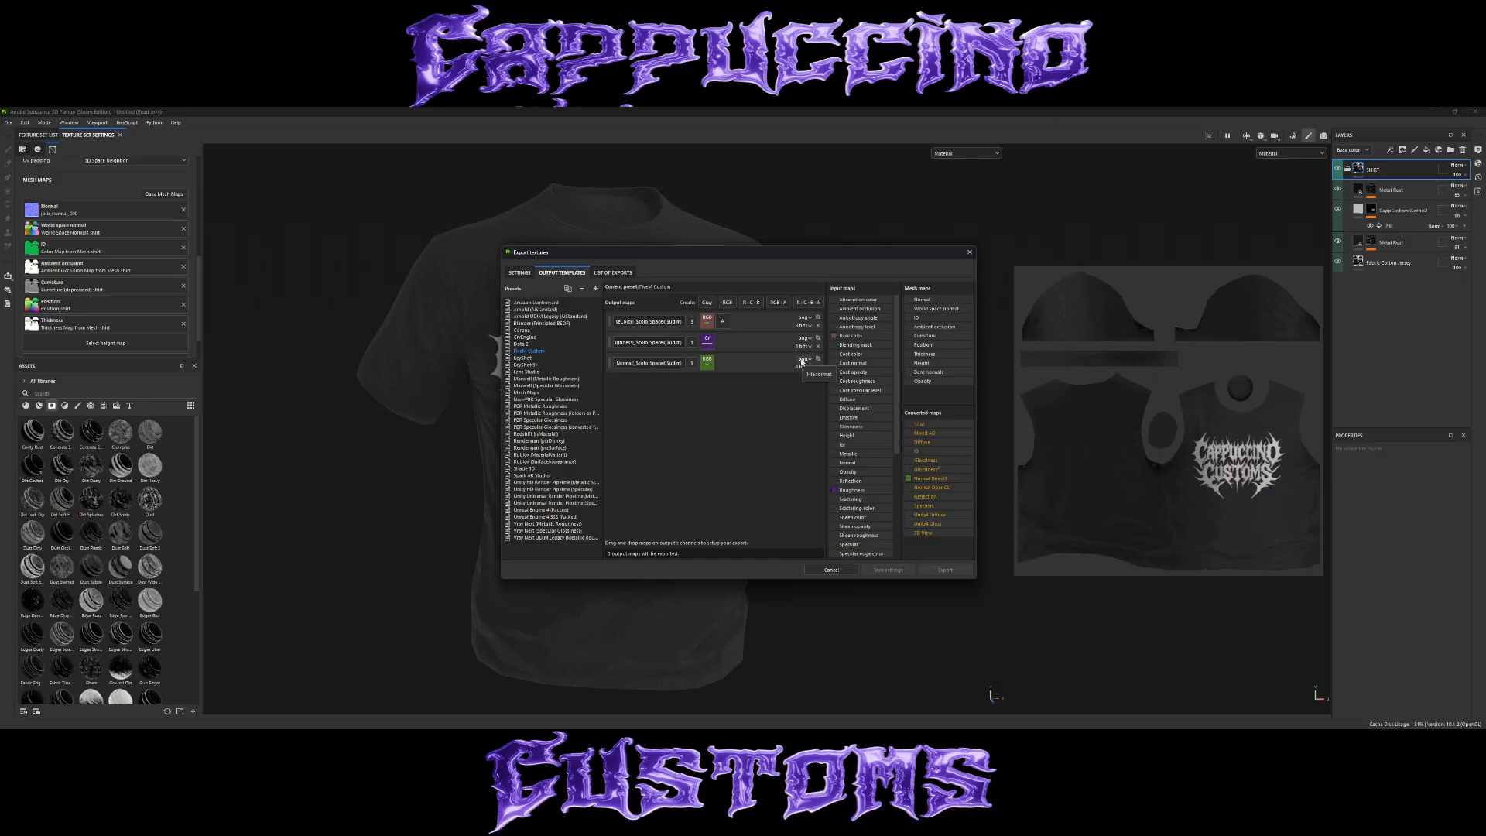
{"action": "left_click", "coordinate": [520, 274]}
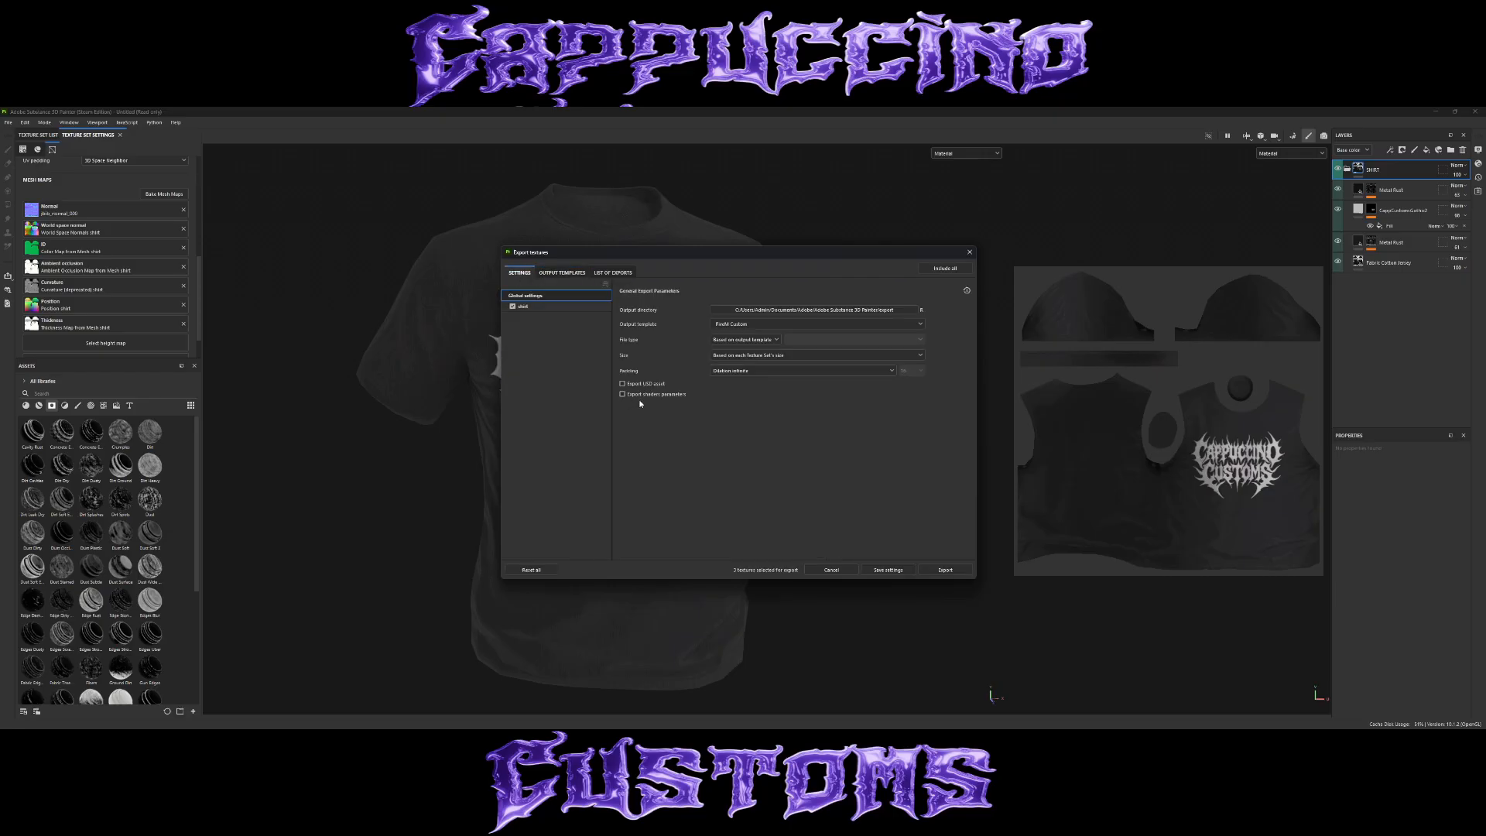
Set the export file type to png and the size to 1024, and review the list of exports.
{"action": "left_click", "coordinate": [754, 340]}
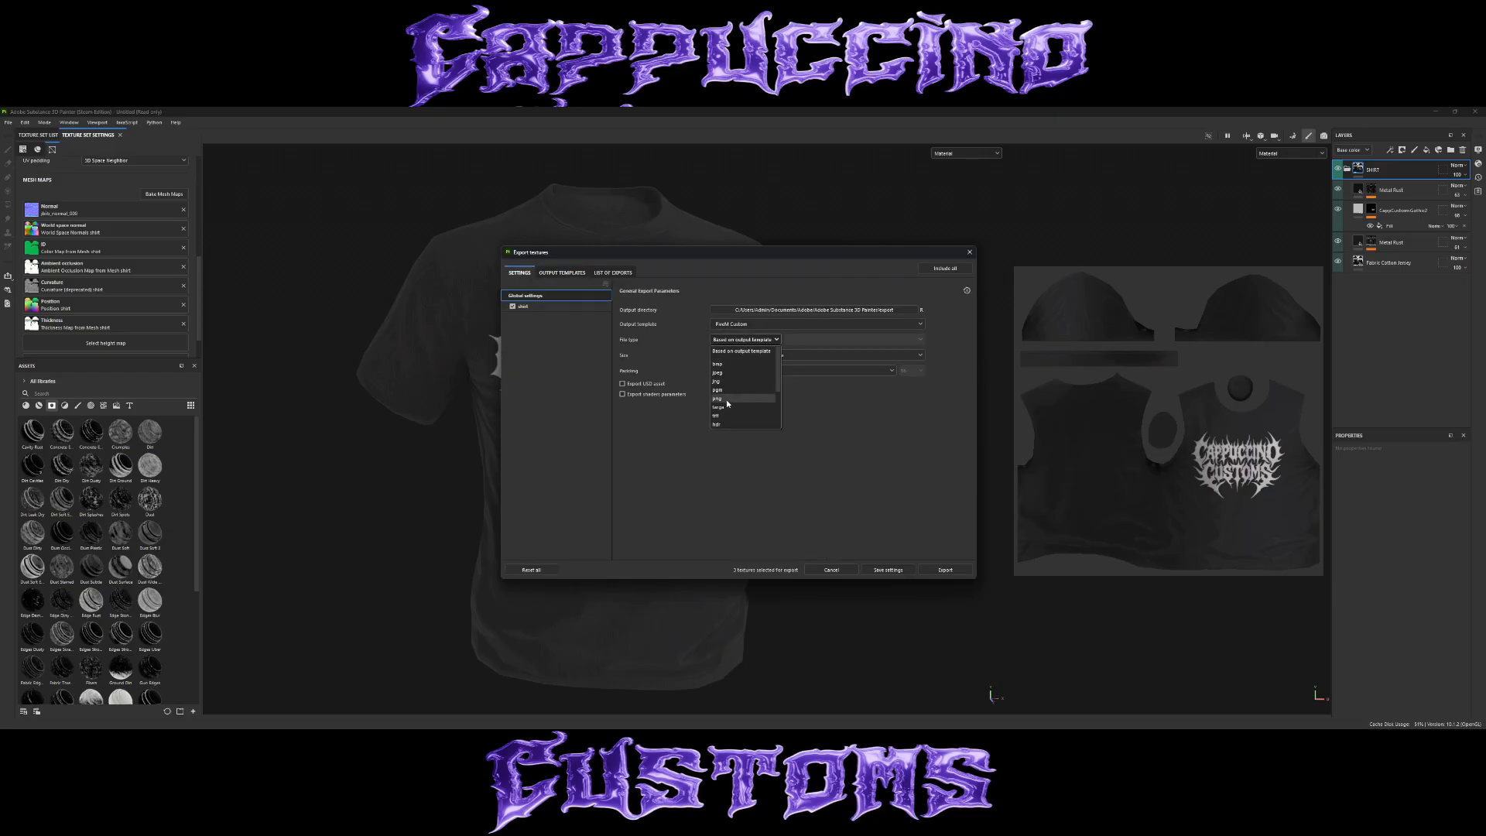
{"action": "left_click", "coordinate": [728, 398]}
{"action": "left_click", "coordinate": [749, 357]}
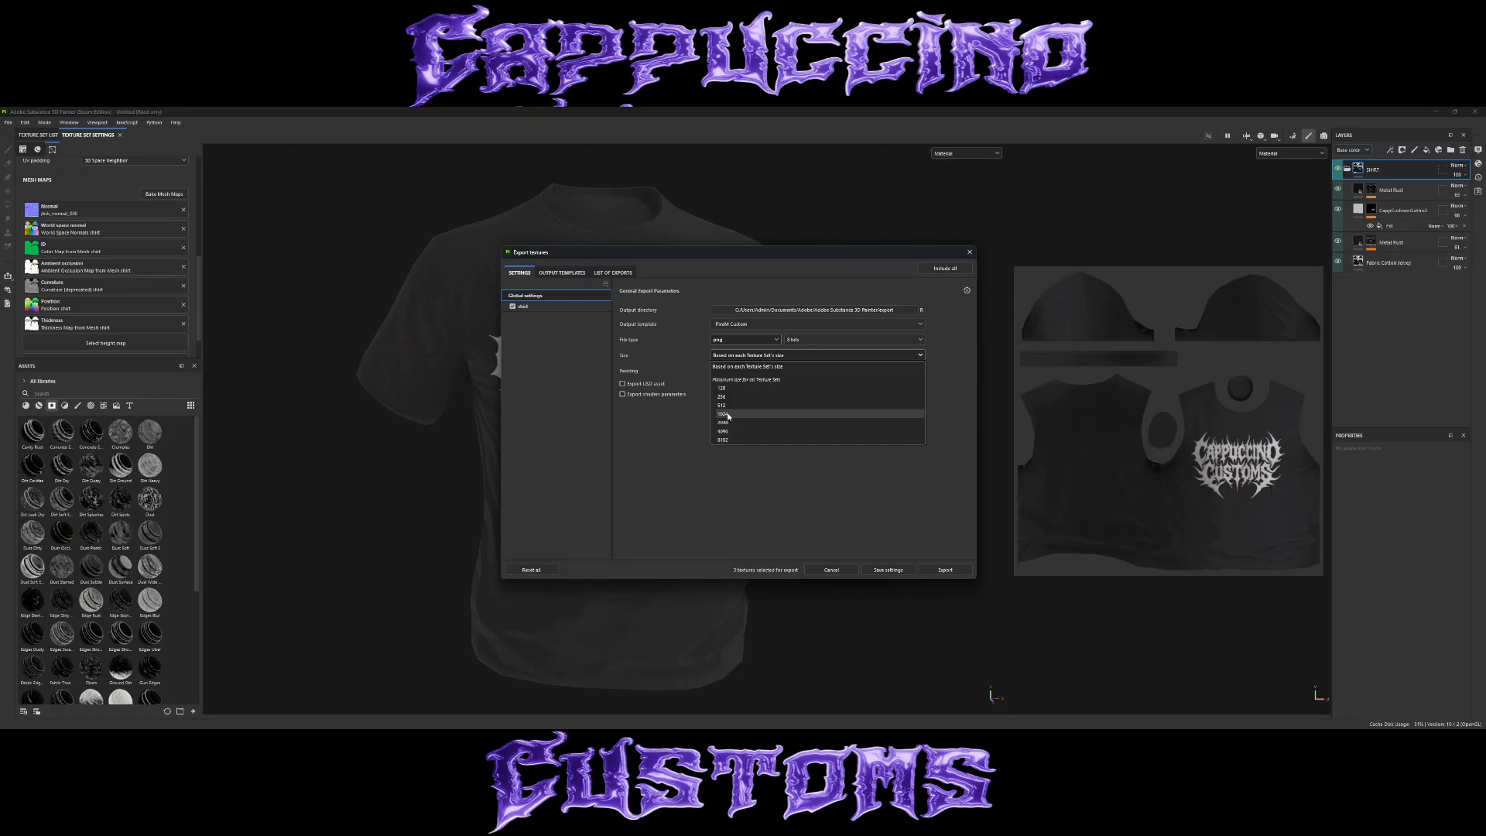
{"action": "left_click", "coordinate": [728, 415]}
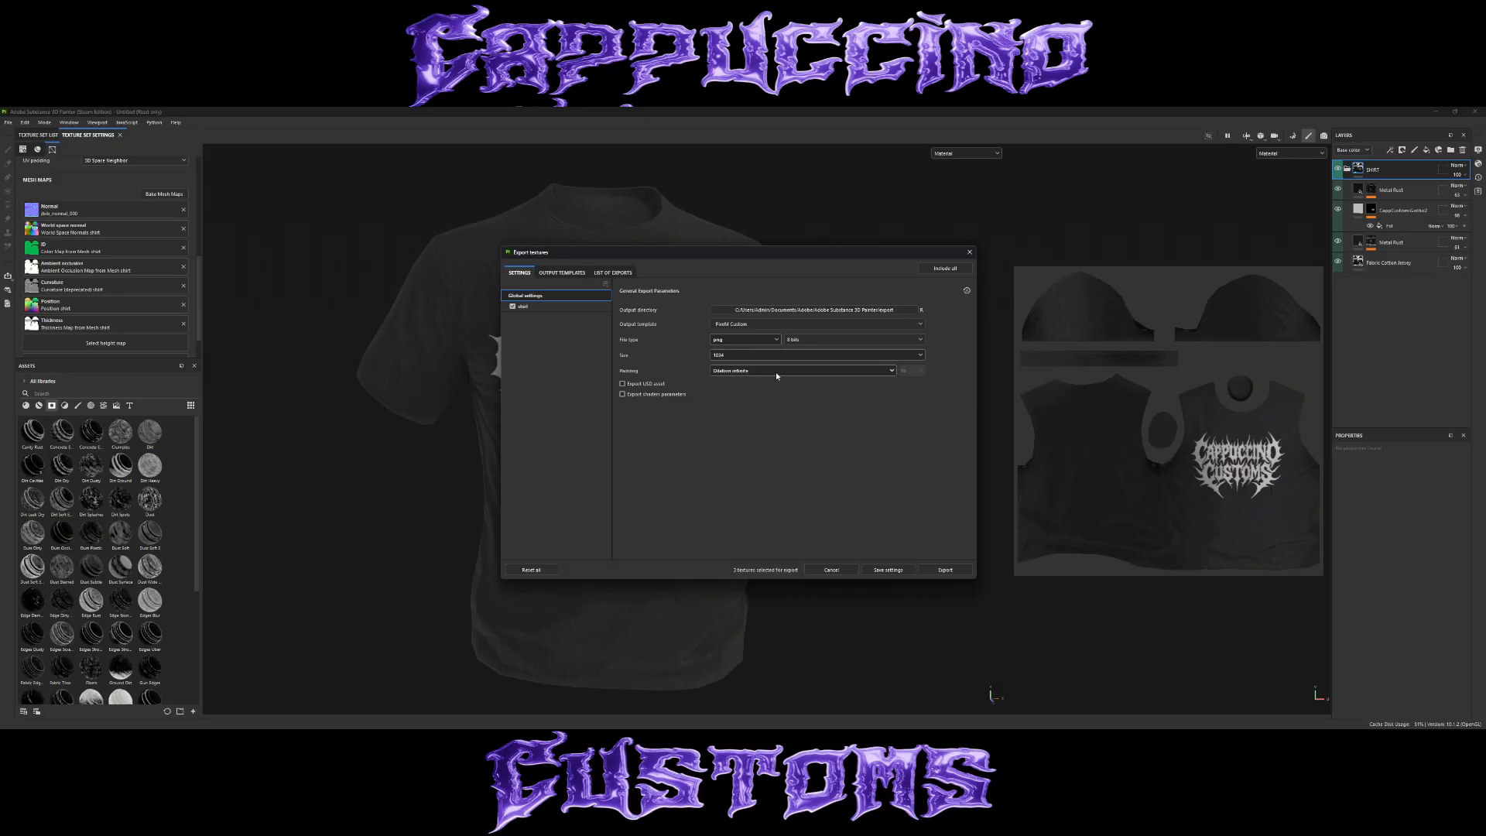
{"action": "left_click", "coordinate": [615, 273]}
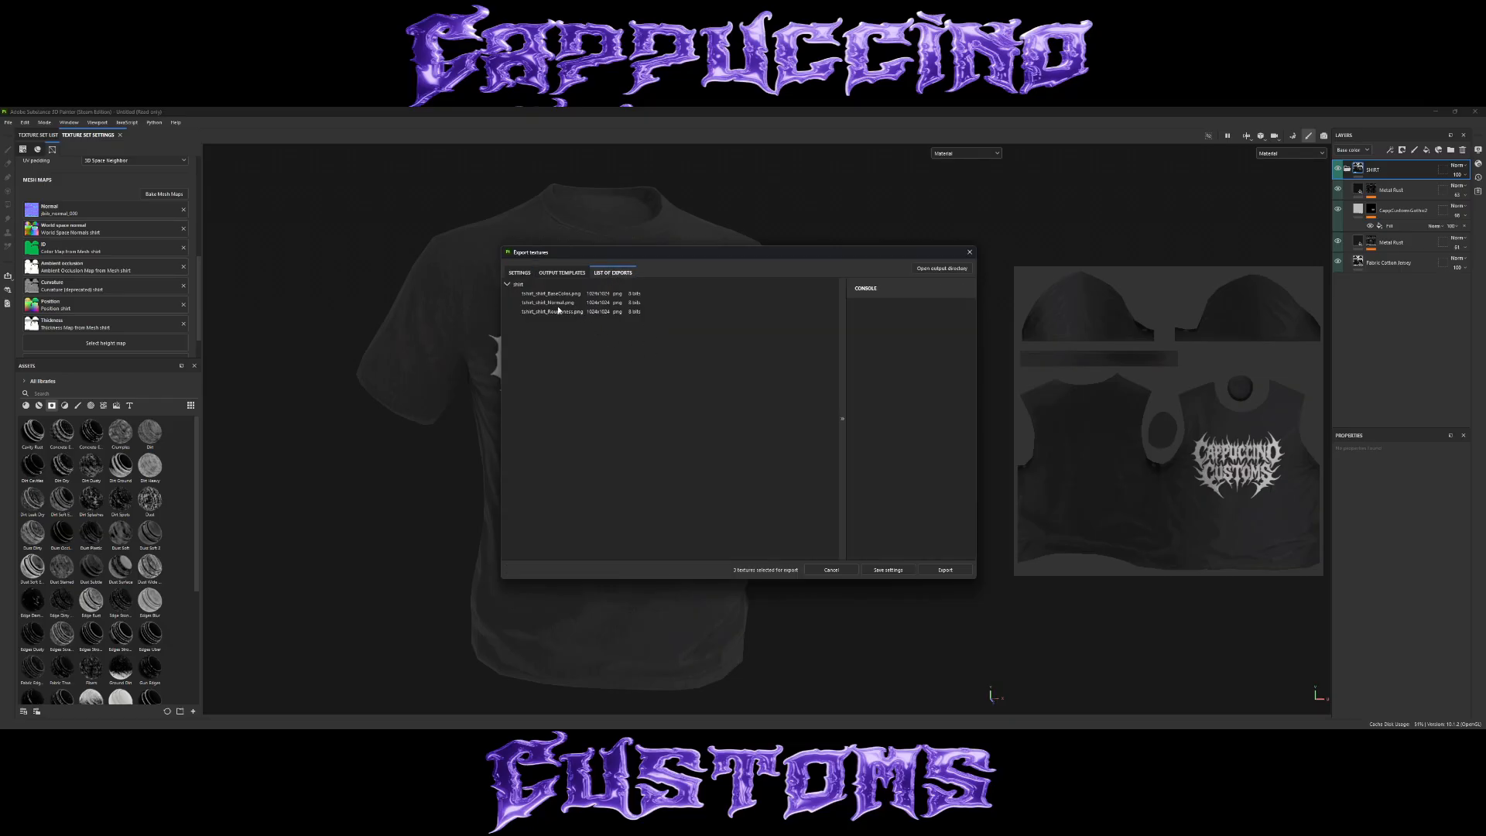
Browse for the export output directory to the PT folder inside Clothes > YT tutorial Shirt.
{"action": "left_click", "coordinate": [519, 272]}
{"action": "left_click", "coordinate": [898, 310]}
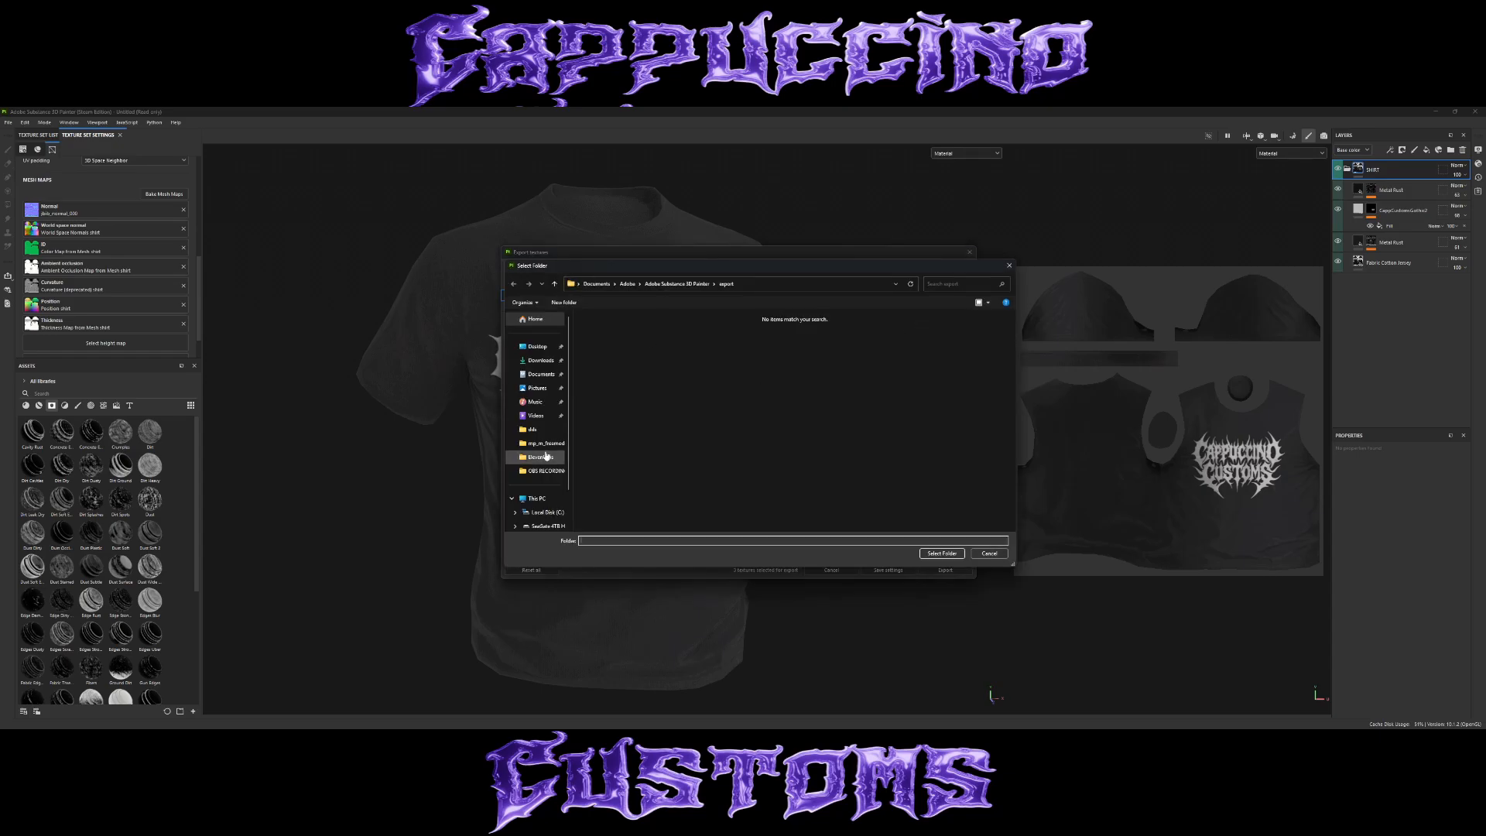
{"action": "scroll", "coordinate": [546, 482], "scroll_direction": "down", "scroll_amount": 1}
{"action": "left_click", "coordinate": [546, 482]}
{"action": "double_click", "coordinate": [611, 486]}
{"action": "double_click", "coordinate": [789, 404]}
{"action": "double_click", "coordinate": [789, 401]}
{"action": "double_click", "coordinate": [611, 330]}
{"action": "double_click", "coordinate": [611, 333]}
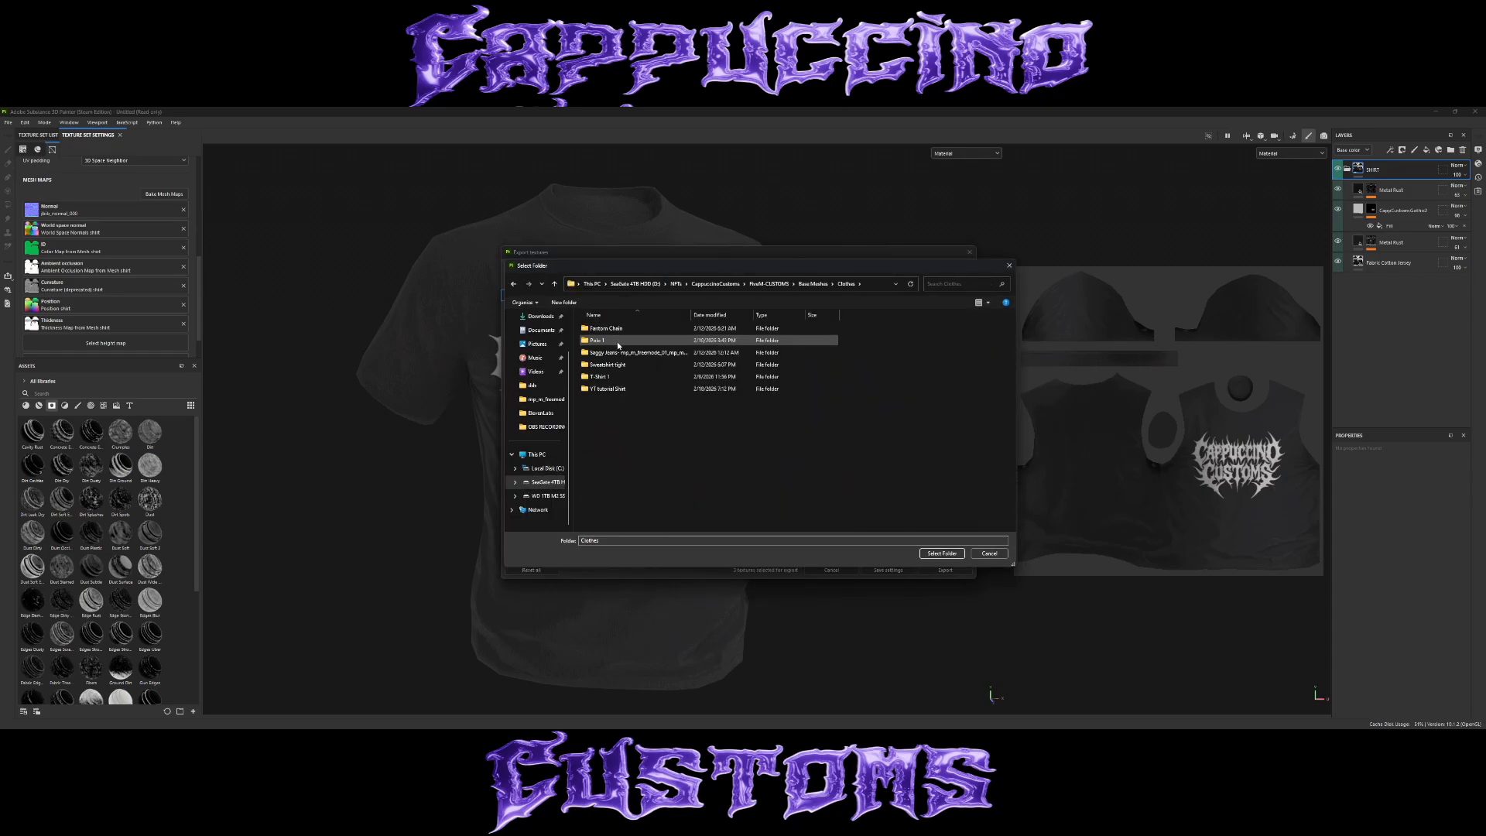
{"action": "double_click", "coordinate": [616, 341]}
{"action": "left_click", "coordinate": [513, 285]}
Create a folder named TEXTURES in the PT folder and select it as the output directory.
{"action": "right_click", "coordinate": [709, 387]}
{"action": "left_click", "coordinate": [830, 507]}
{"action": "type", "text": "Textures"}
{"action": "key", "text": "Return"}
{"action": "double_click", "coordinate": [606, 329]}
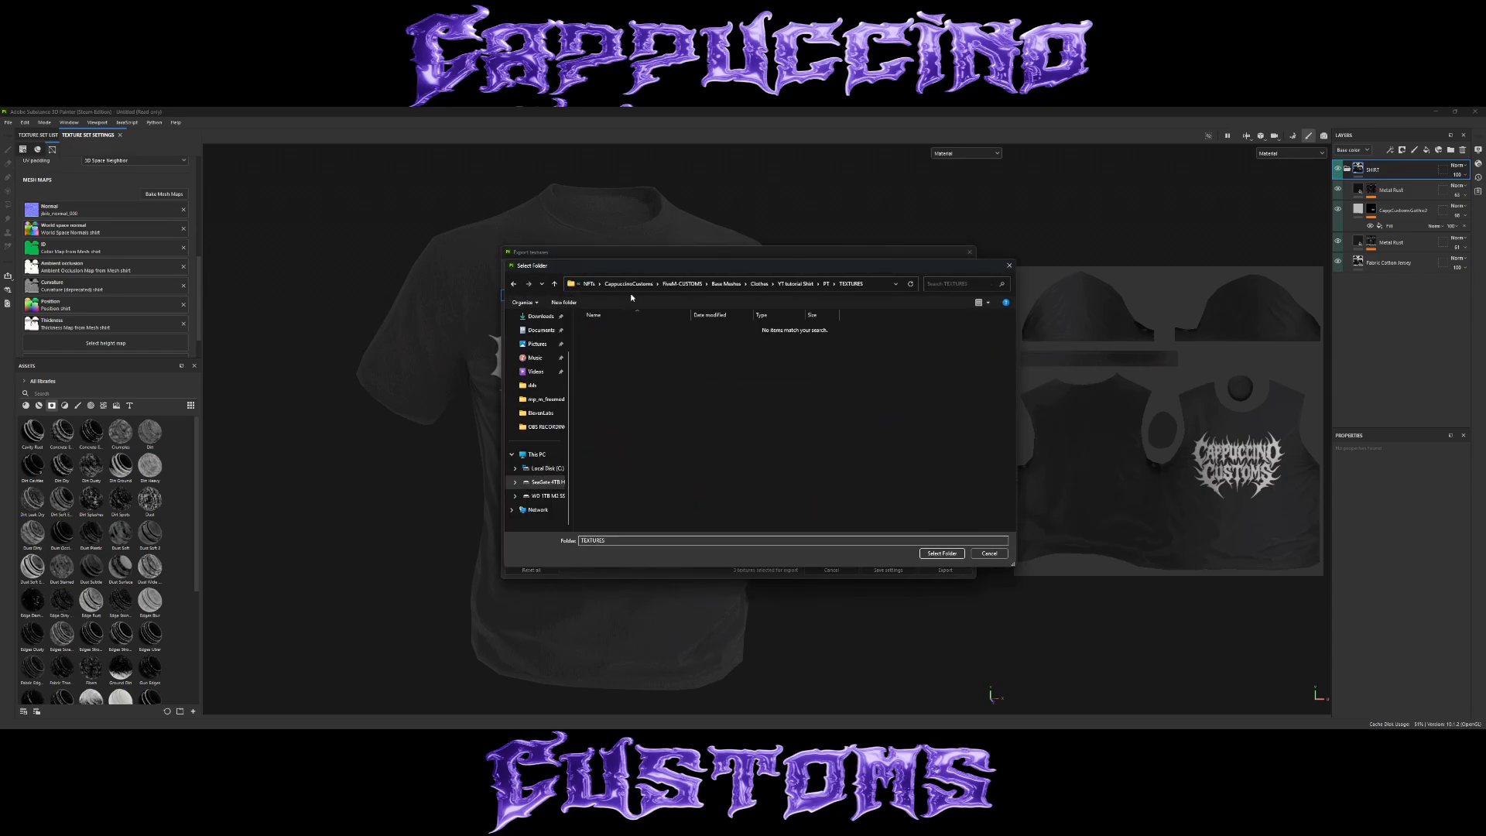
{"action": "left_click", "coordinate": [942, 554]}
Export the shirt textures and bring up the TEXTURES output folder in File Explorer.
{"action": "left_click", "coordinate": [613, 274]}
{"action": "left_click", "coordinate": [942, 268]}
{"action": "left_click", "coordinate": [945, 569]}
{"action": "mouse_move", "coordinate": [629, 721]}
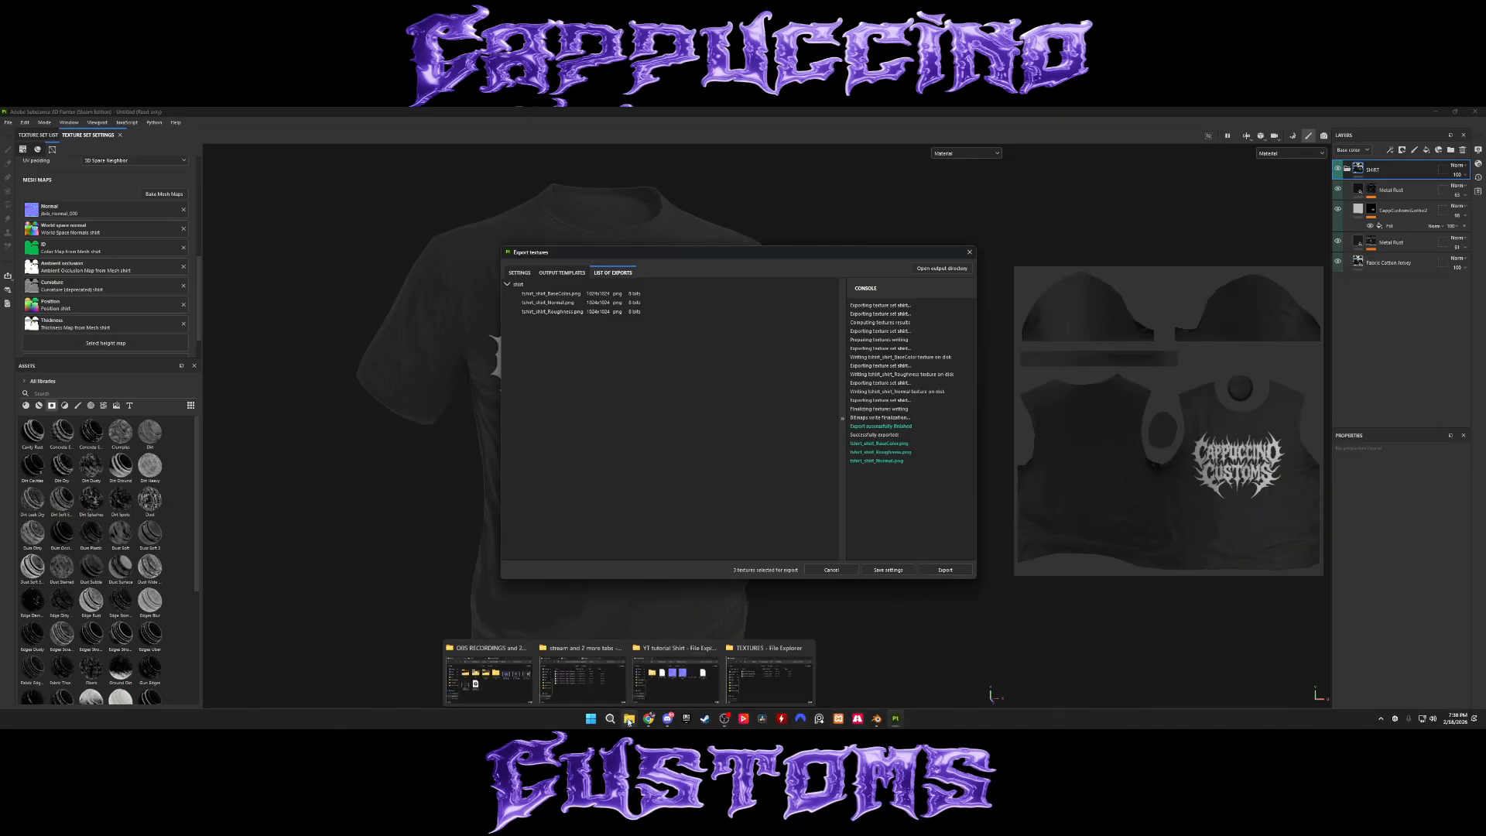
{"action": "left_click", "coordinate": [770, 672]}
Enlarge the TEXTURES folder's thumbnails and view the exported base color and normal images.
{"action": "right_click", "coordinate": [1135, 393]}
{"action": "mouse_move", "coordinate": [1154, 402]}
{"action": "left_click", "coordinate": [1266, 403]}
{"action": "left_click", "coordinate": [1136, 398]}
{"action": "double_click", "coordinate": [1135, 396]}
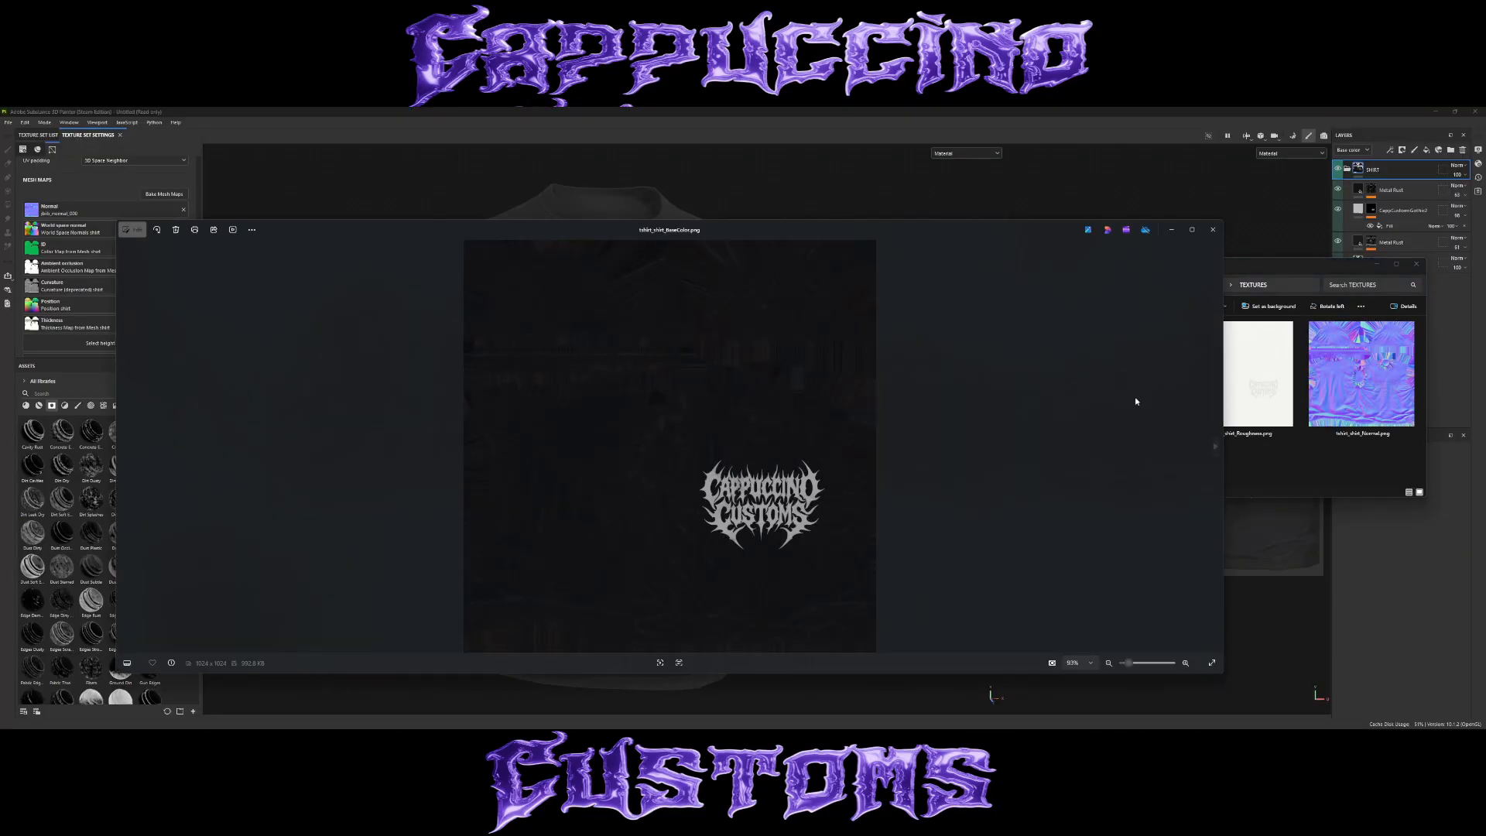
{"action": "scroll", "coordinate": [689, 446], "scroll_direction": "up", "scroll_amount": 2}
{"action": "left_click", "coordinate": [1214, 446]}
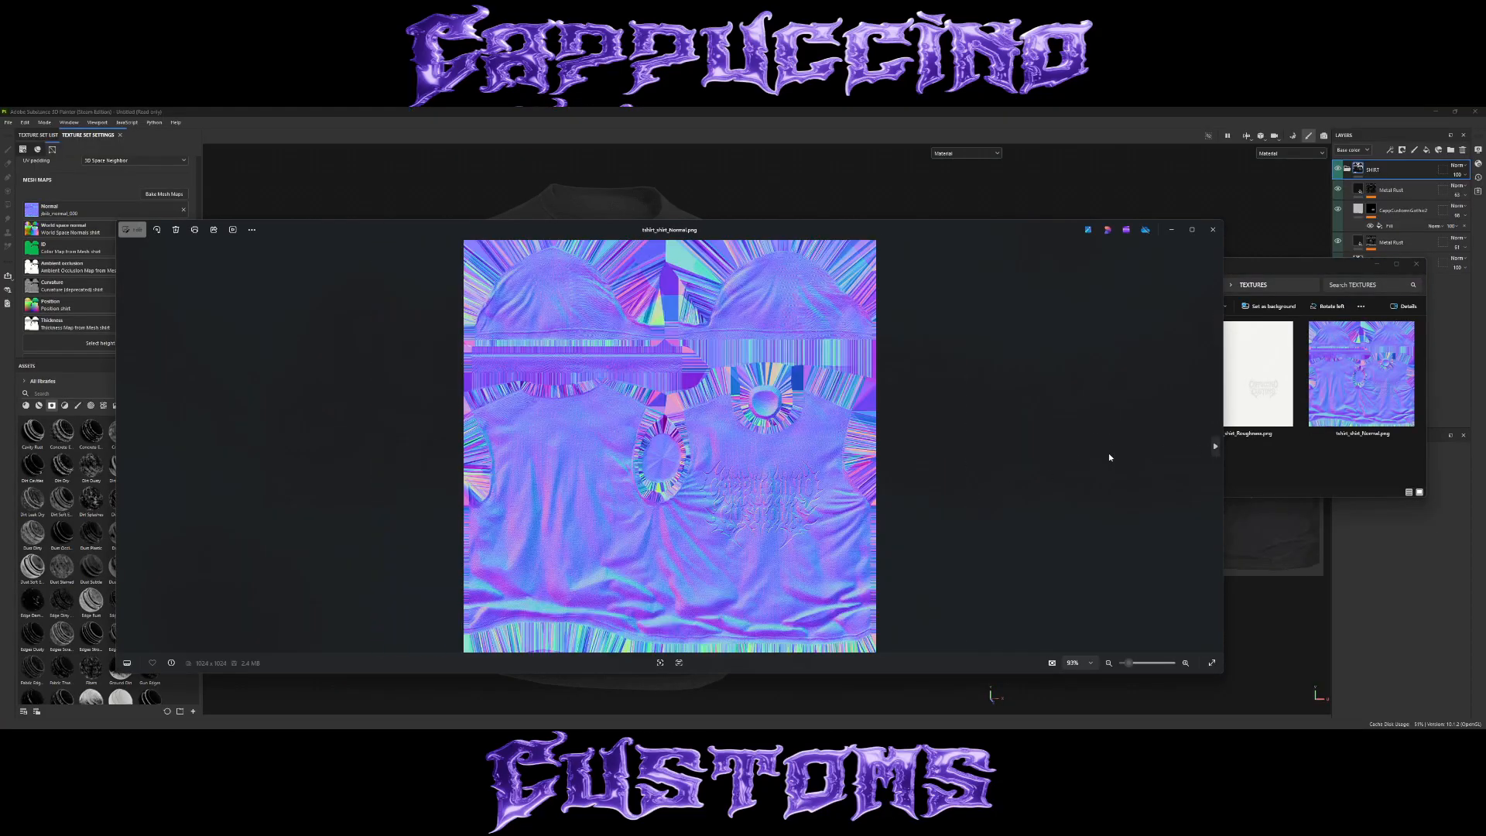
{"action": "left_click_drag", "start_coordinate": [825, 450], "coordinate": [828, 537]}
{"action": "left_click", "coordinate": [1213, 229]}
Examine the exported roughness image up close, including the logo area, and close the image viewer.
{"action": "double_click", "coordinate": [1241, 379]}
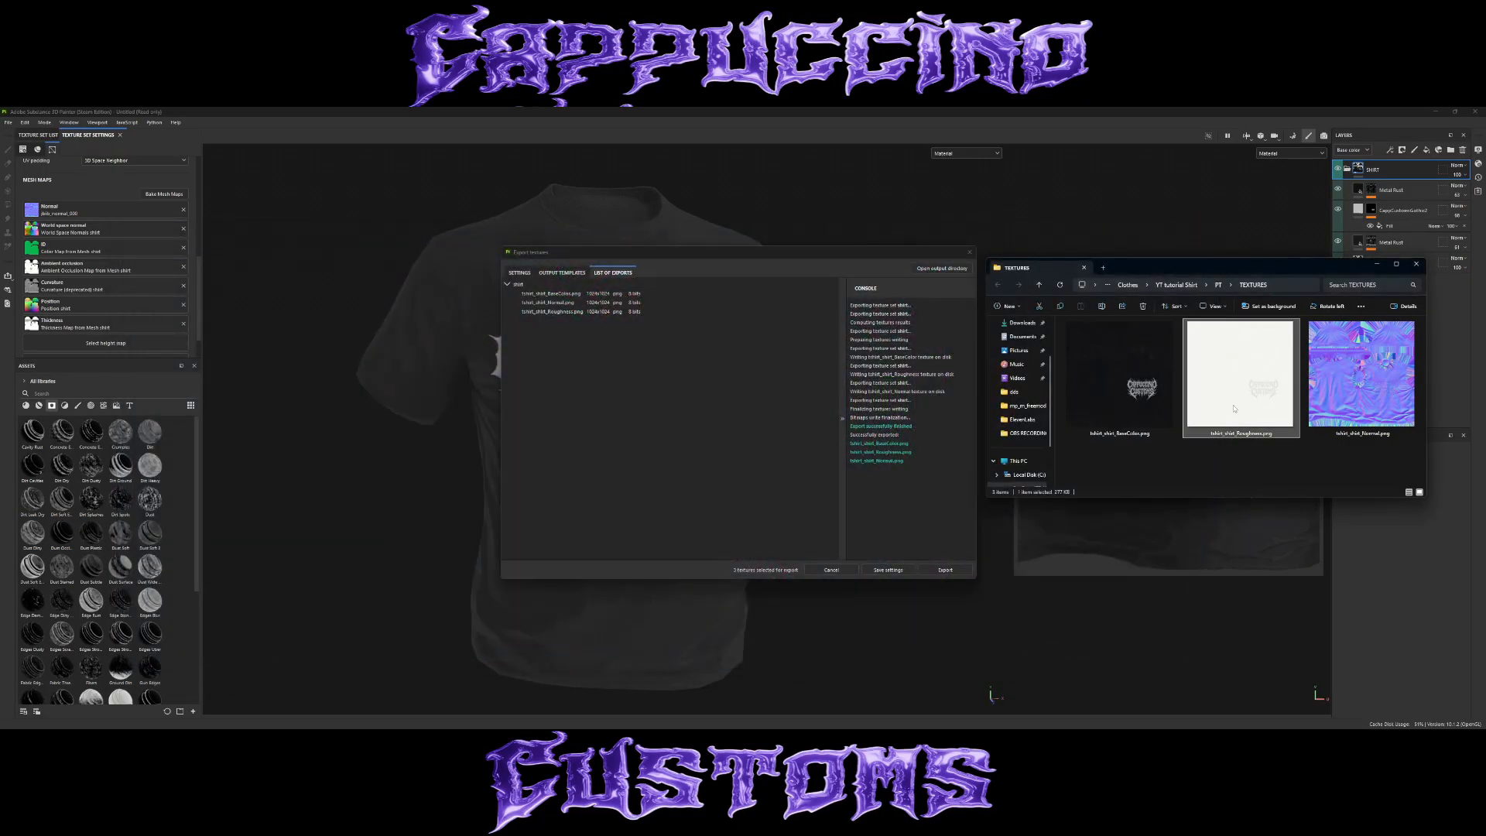
{"action": "left_click_drag", "start_coordinate": [796, 437], "coordinate": [813, 408]}
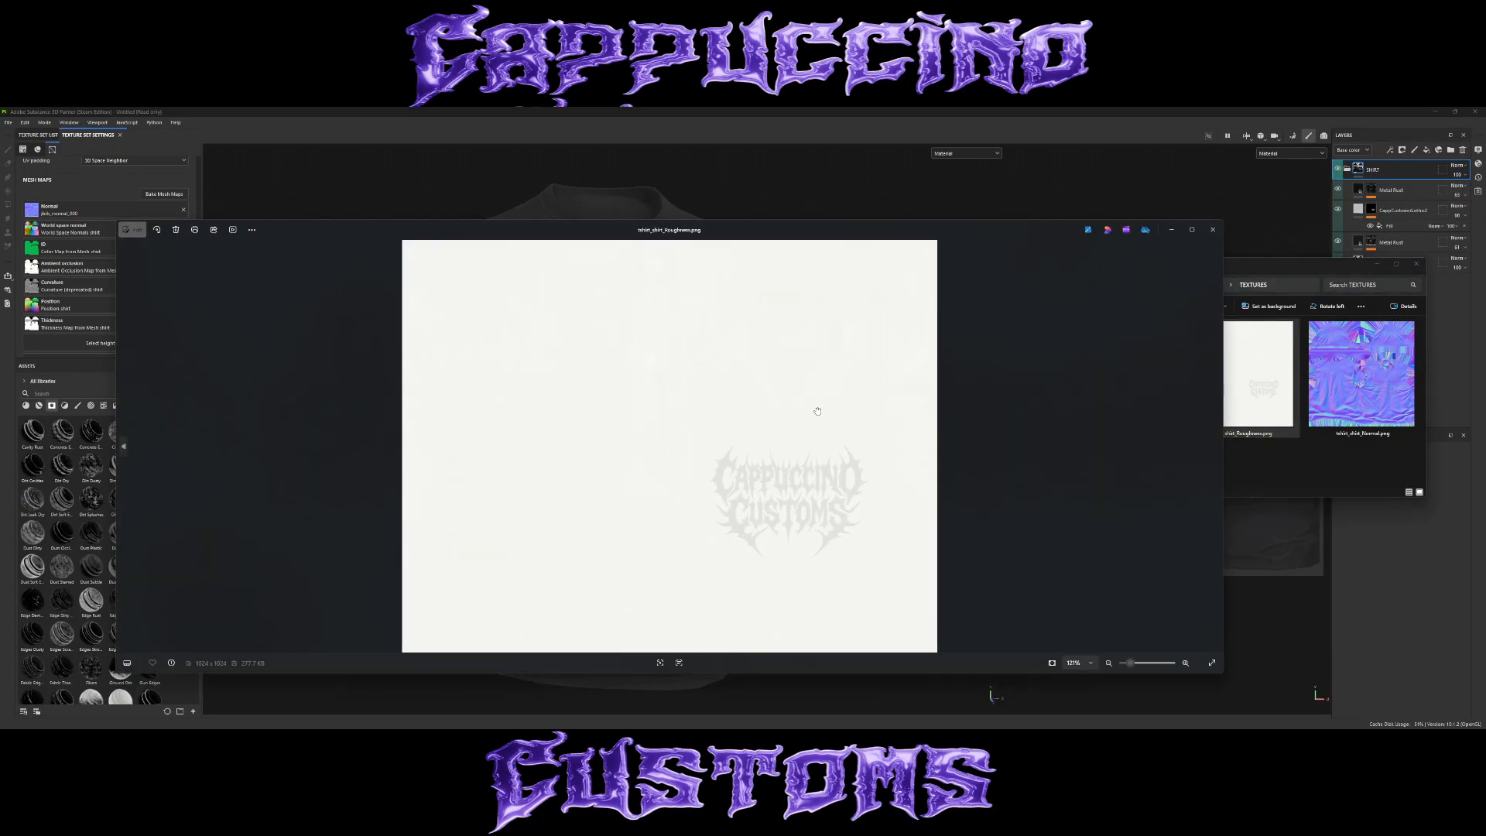
{"action": "left_click", "coordinate": [1212, 230]}
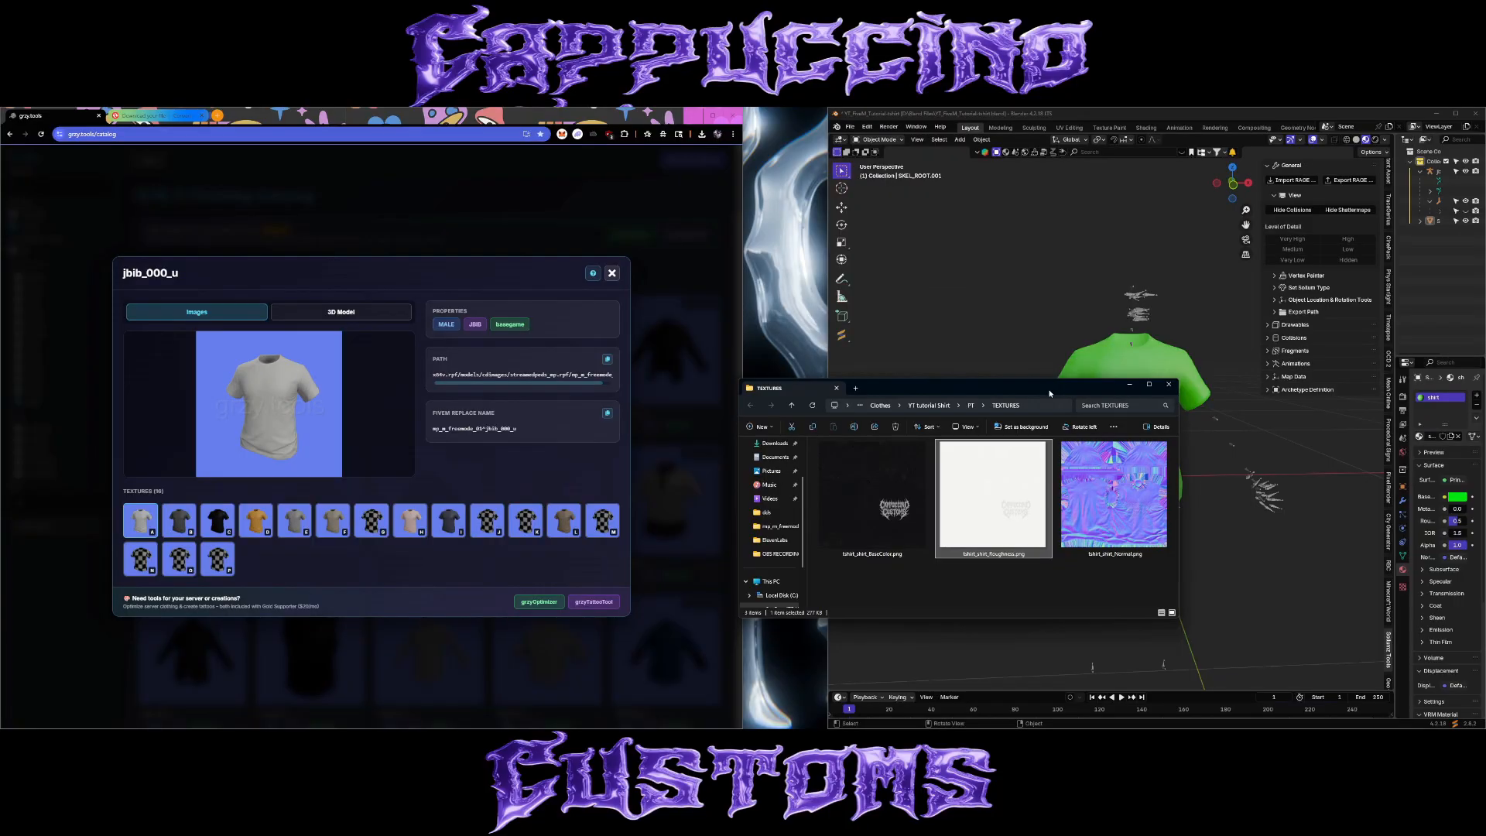
{"action": "left_click_drag", "start_coordinate": [1053, 396], "coordinate": [1057, 397]}
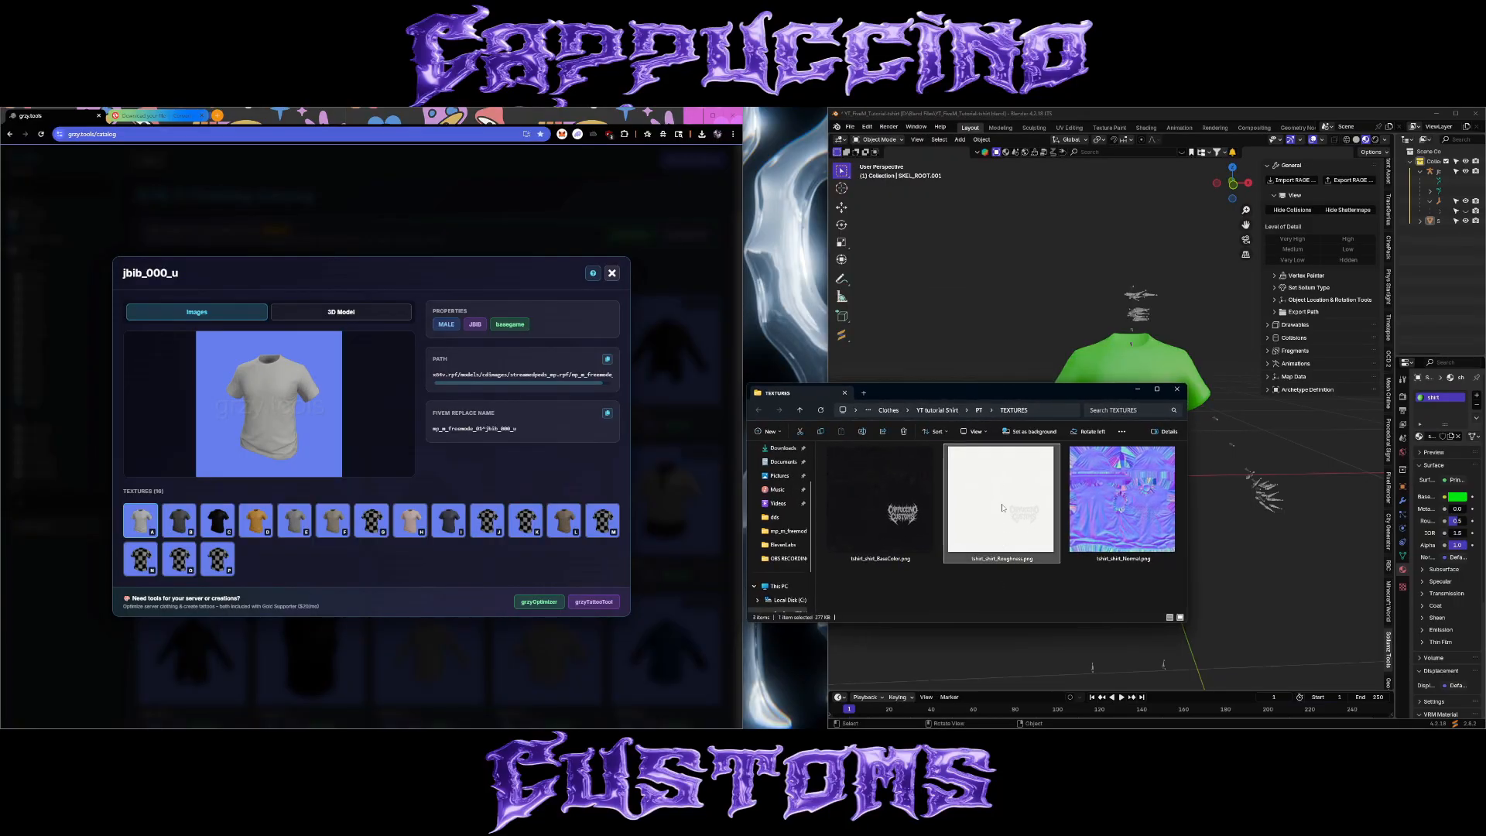
{"action": "double_click", "coordinate": [1003, 508]}
{"action": "scroll", "coordinate": [814, 454], "scroll_direction": "up", "scroll_amount": 5}
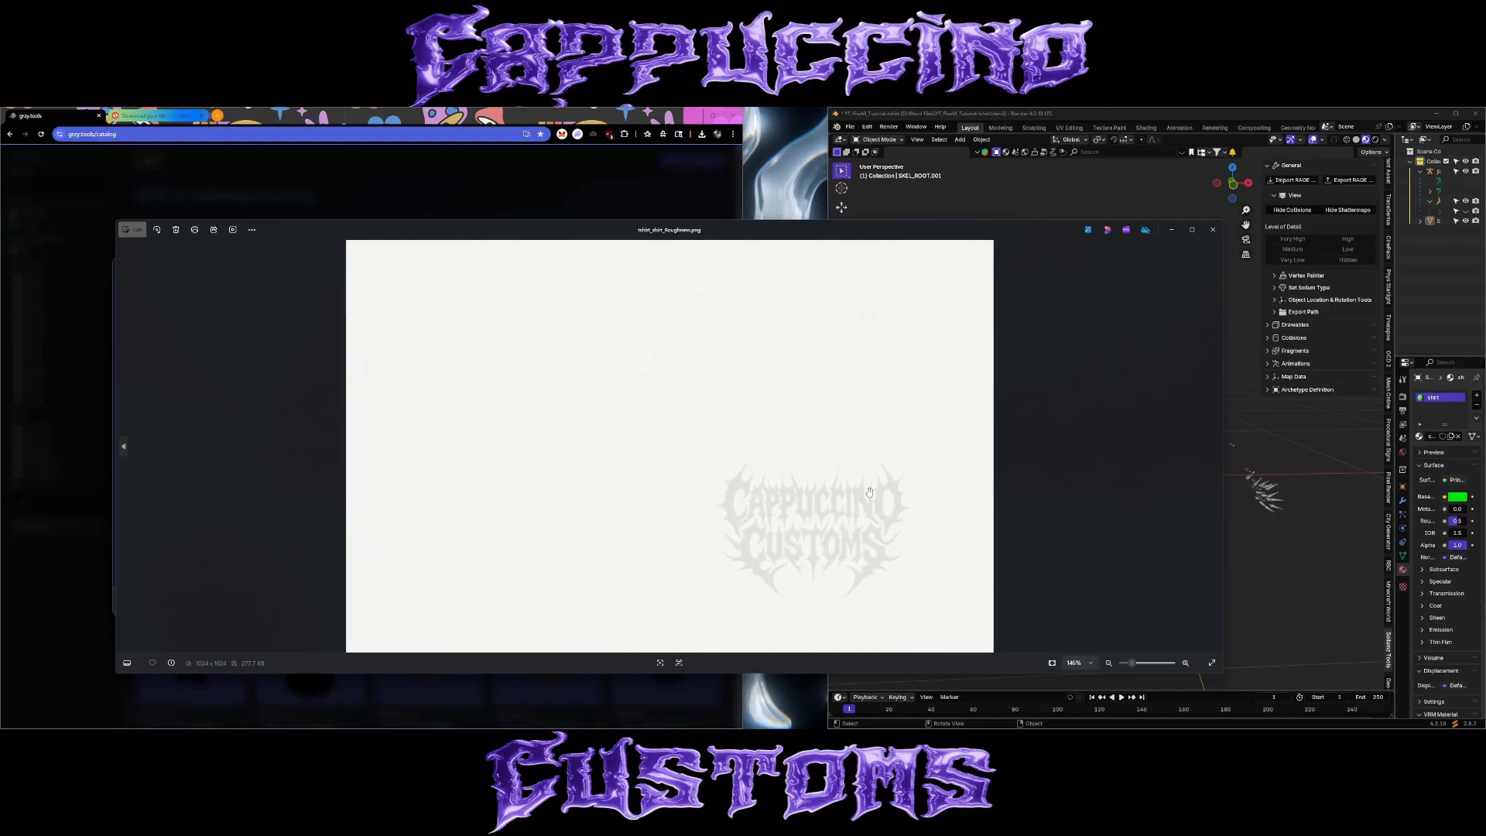
{"action": "mouse_move", "coordinate": [782, 488]}
{"action": "left_mouse_down"}
{"action": "mouse_move", "coordinate": [770, 388]}
{"action": "mouse_move", "coordinate": [761, 495]}
{"action": "left_mouse_up"}
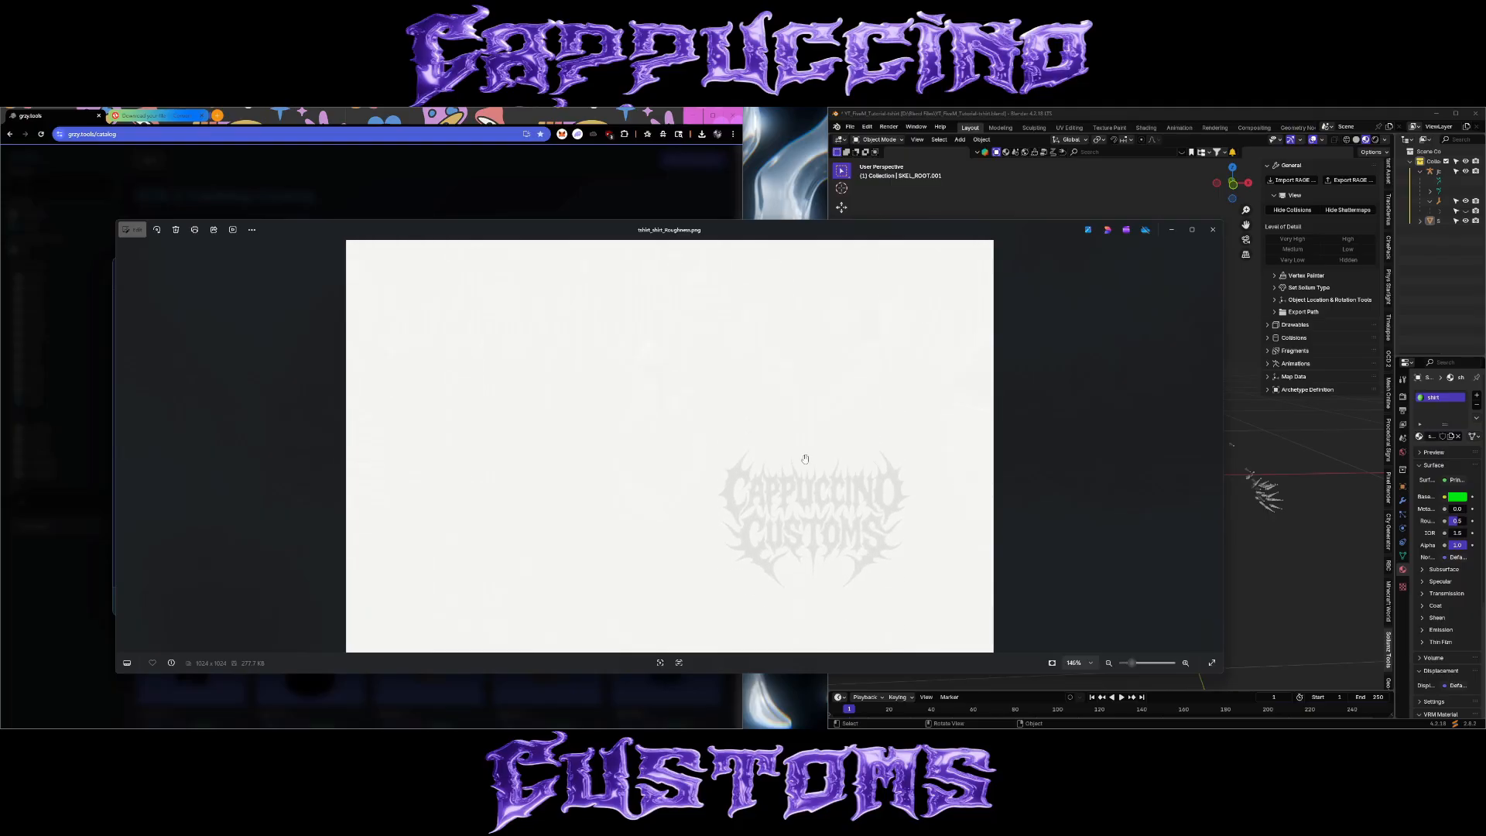
{"action": "key", "text": "alt+F4"}
Open Pixlr Editor in a new browser tab and load the roughness image from the TEXTURES folder.
{"action": "left_click", "coordinate": [217, 115]}
{"action": "type", "text": "pixlr.com/editor/"}
{"action": "key", "text": "Return"}
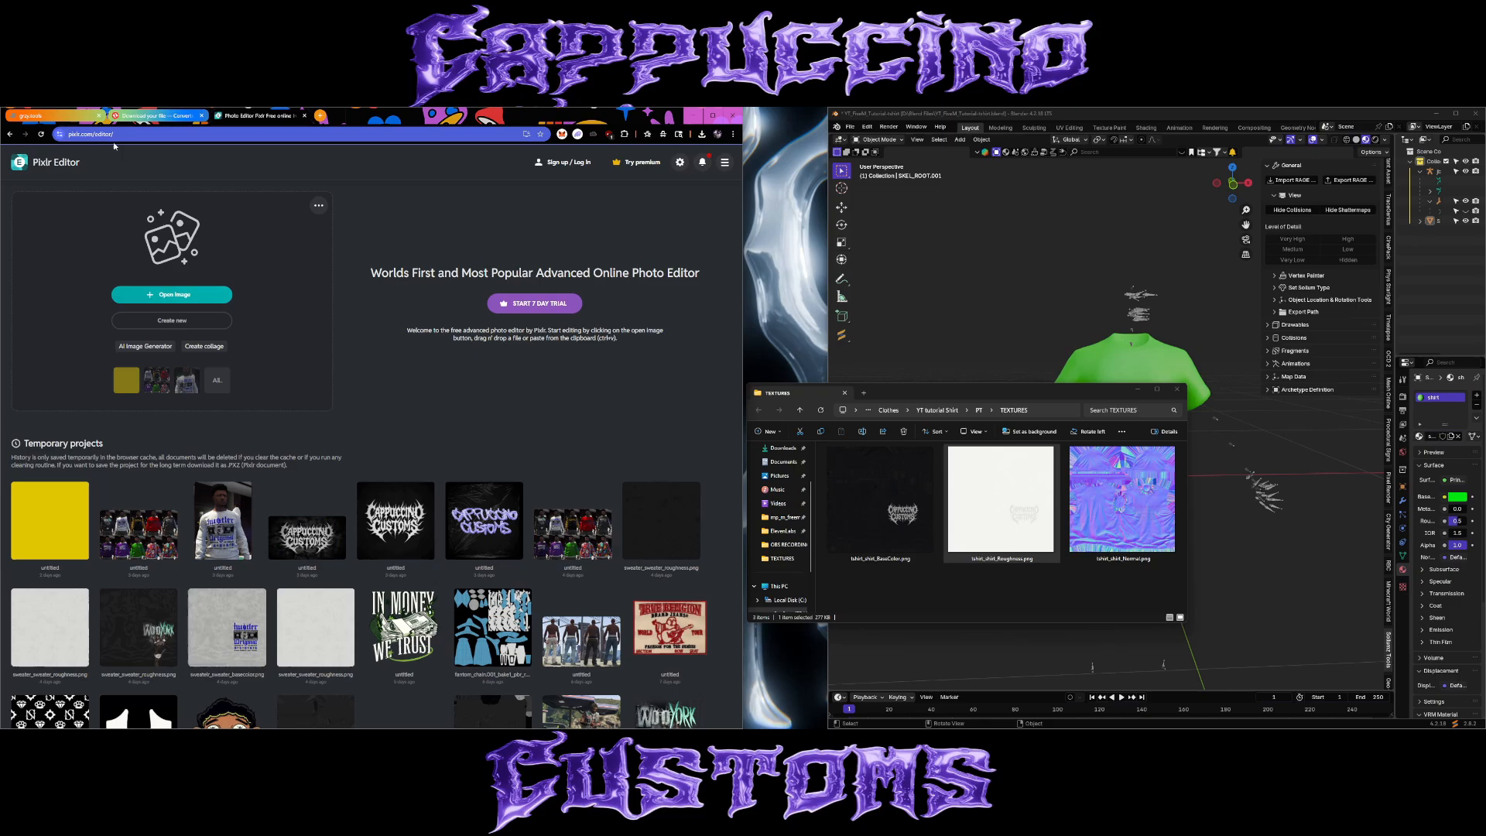
{"action": "left_click", "coordinate": [60, 140]}
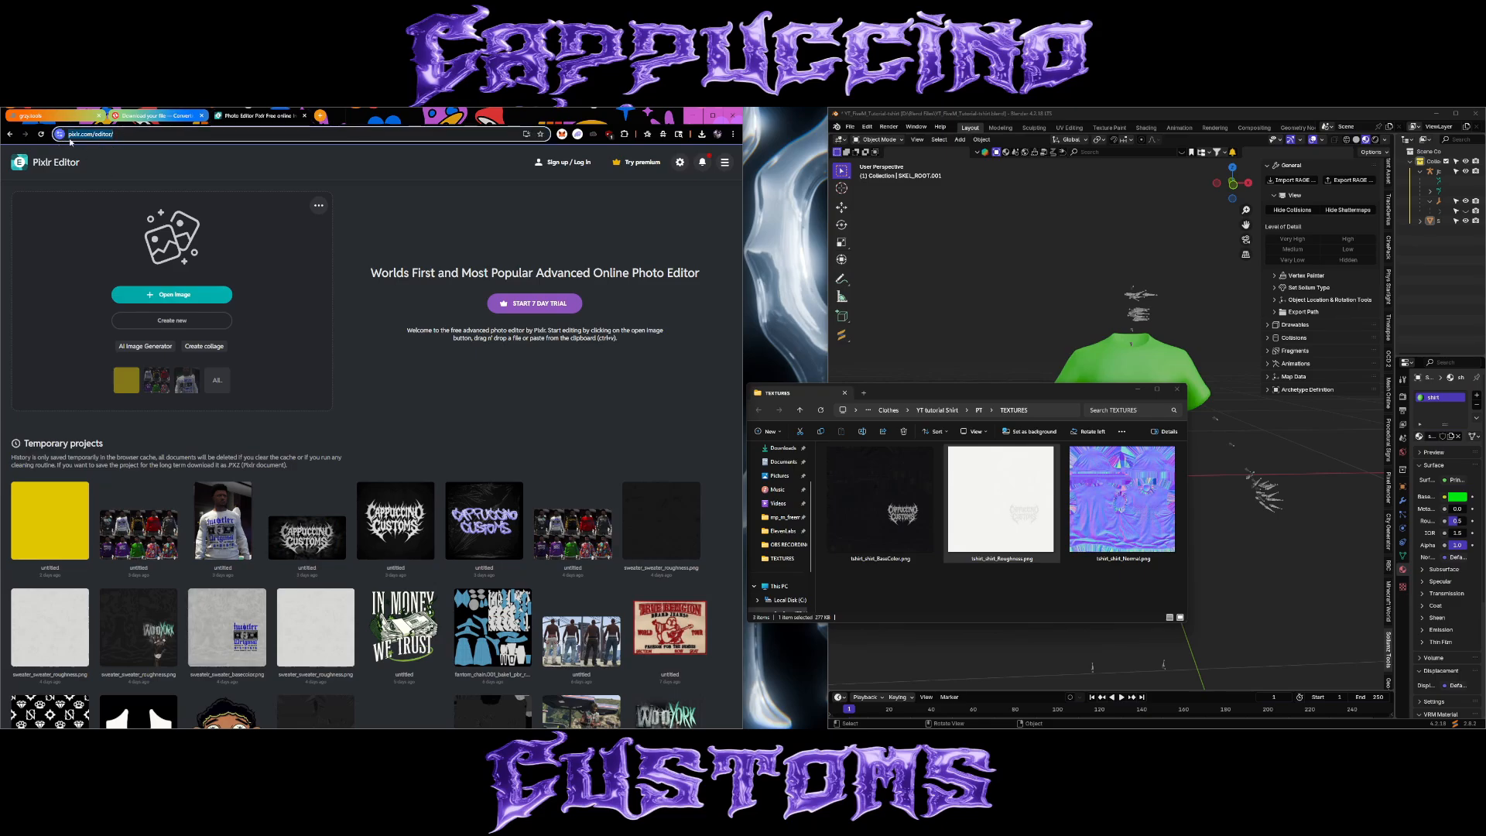
{"action": "left_click_drag", "start_coordinate": [1000, 499], "coordinate": [178, 290]}
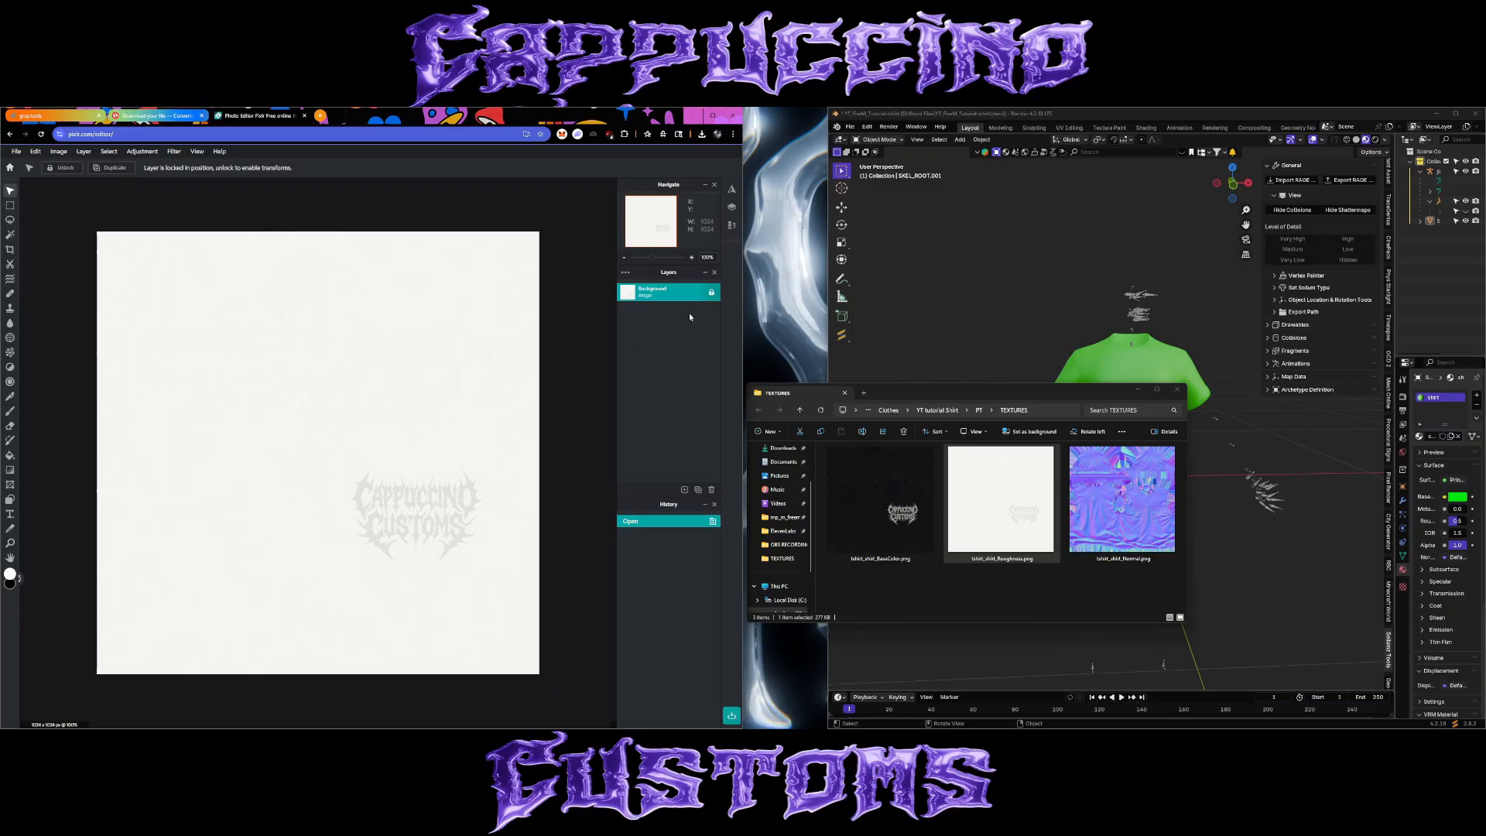
Unlock the Background layer and invert the roughness image's colors.
{"action": "left_click", "coordinate": [712, 293]}
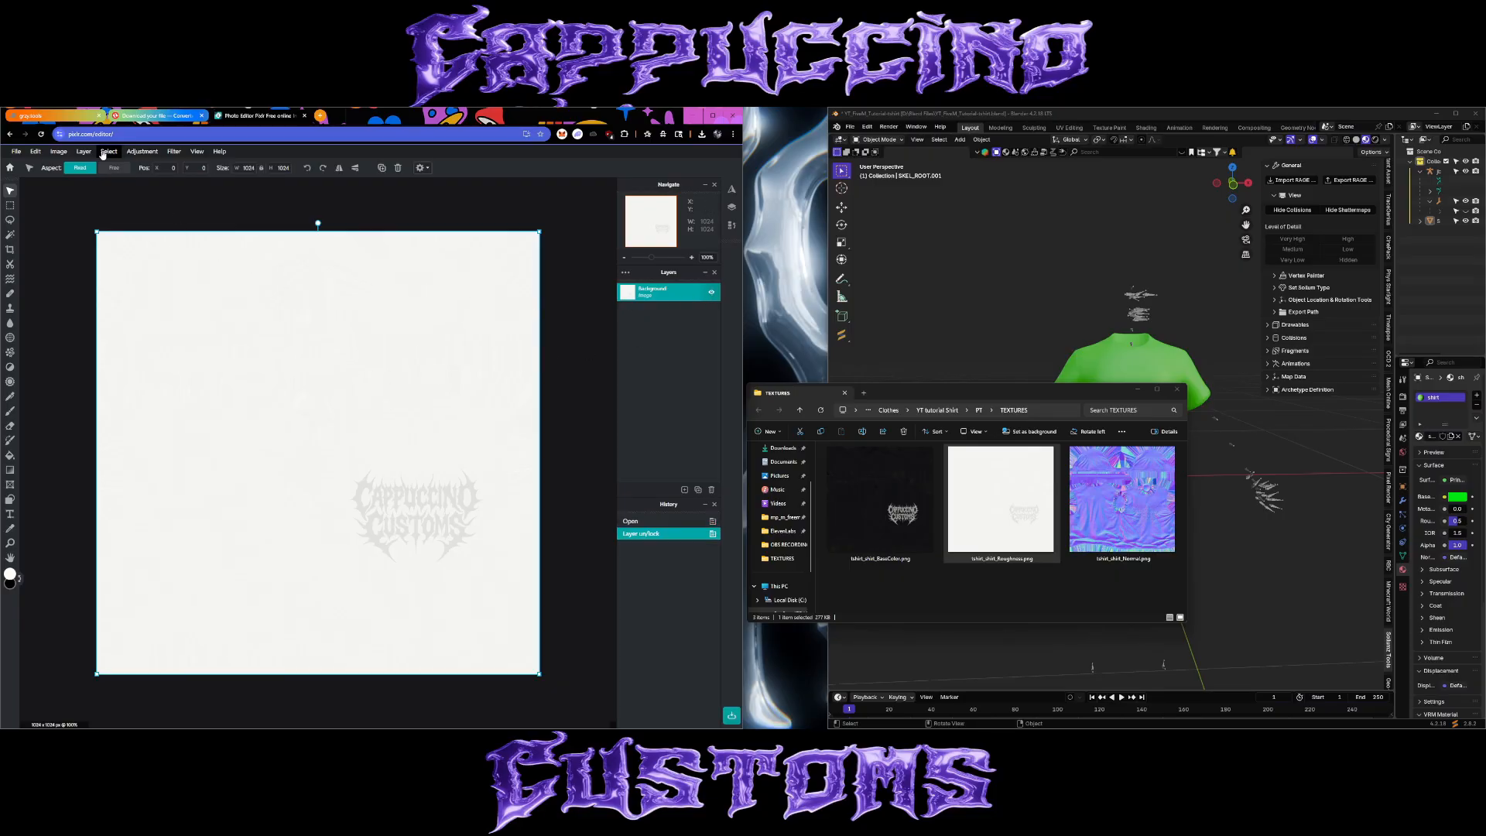
{"action": "left_click", "coordinate": [142, 152]}
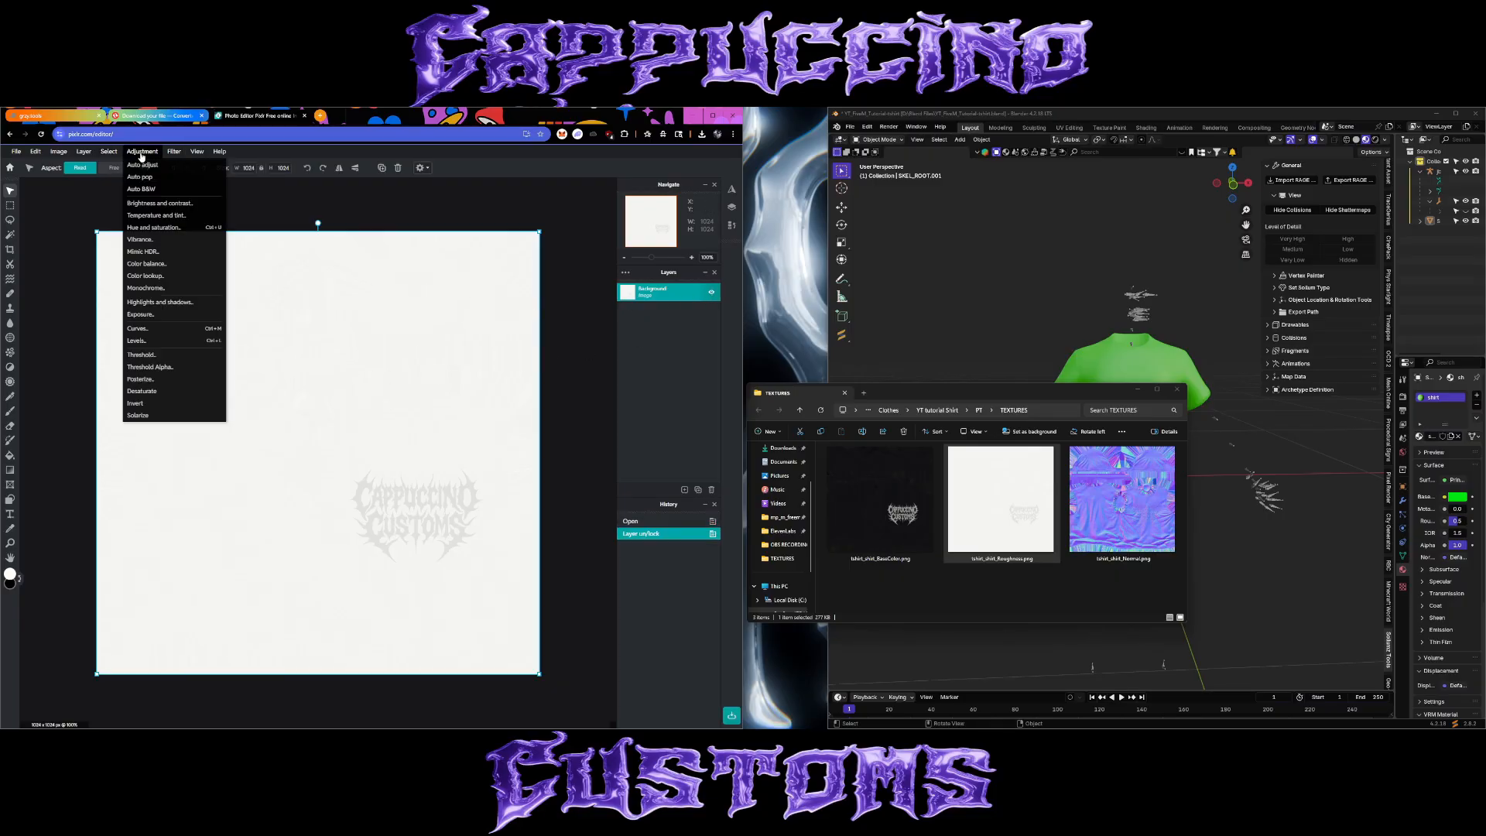
{"action": "left_click", "coordinate": [142, 405]}
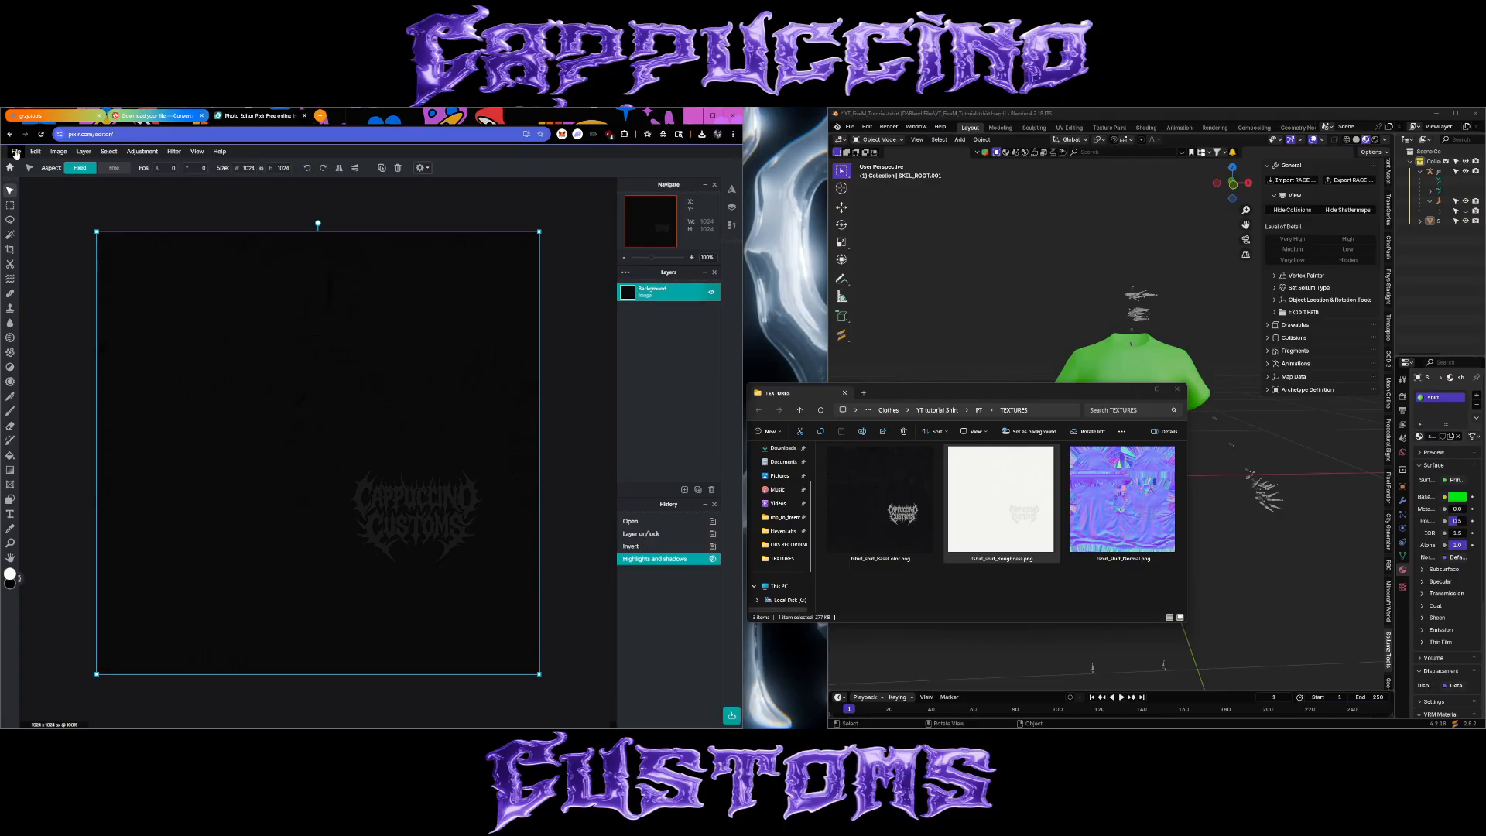
Save the edited image as a PNG over tshirt_shirt_Roughness.png in the YT tutorial Shirt TEXTURES folder.
{"action": "left_click", "coordinate": [16, 152]}
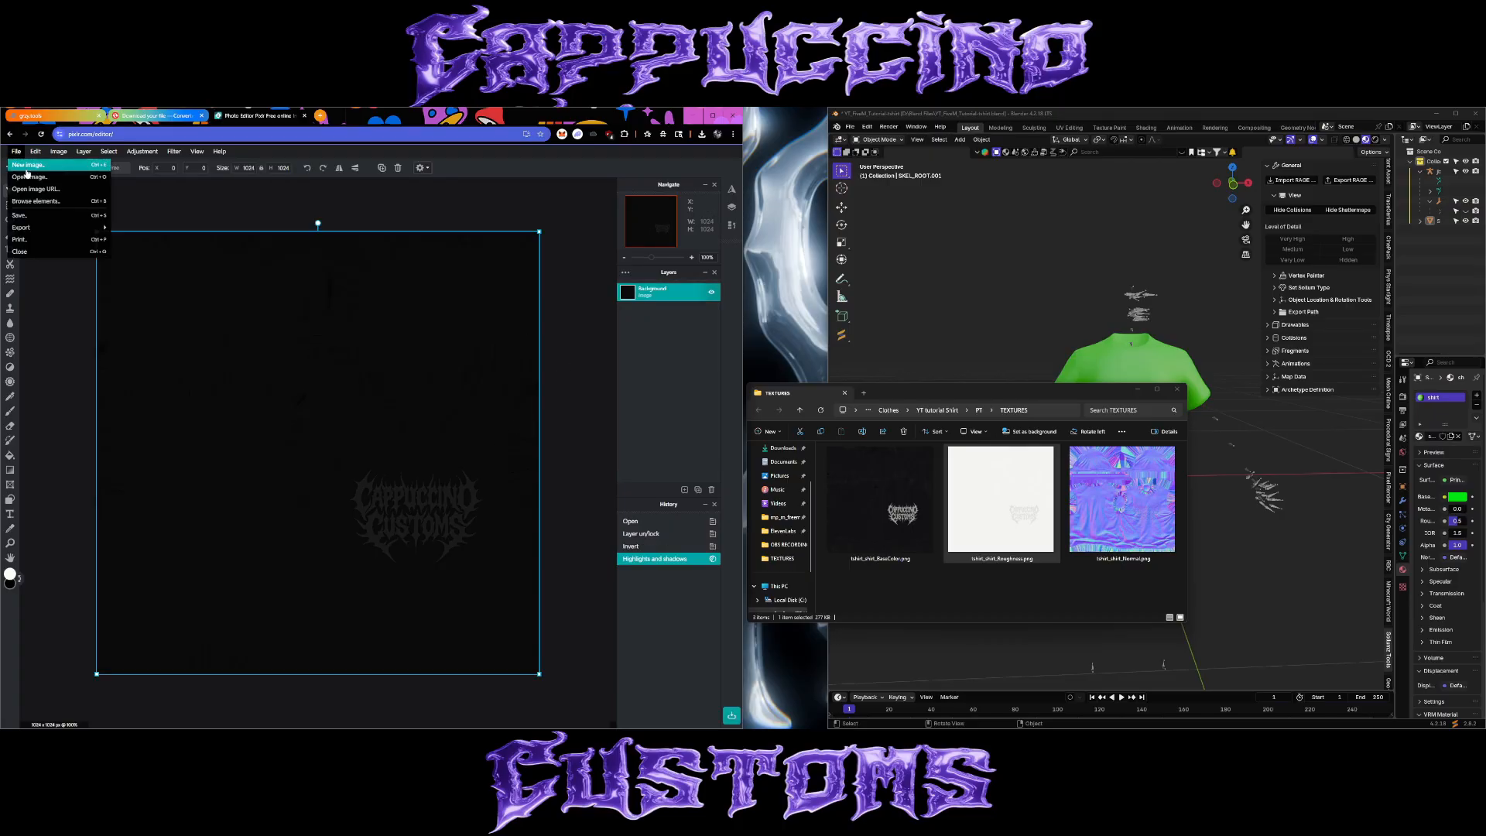
{"action": "left_click", "coordinate": [31, 219]}
{"action": "left_click", "coordinate": [711, 461]}
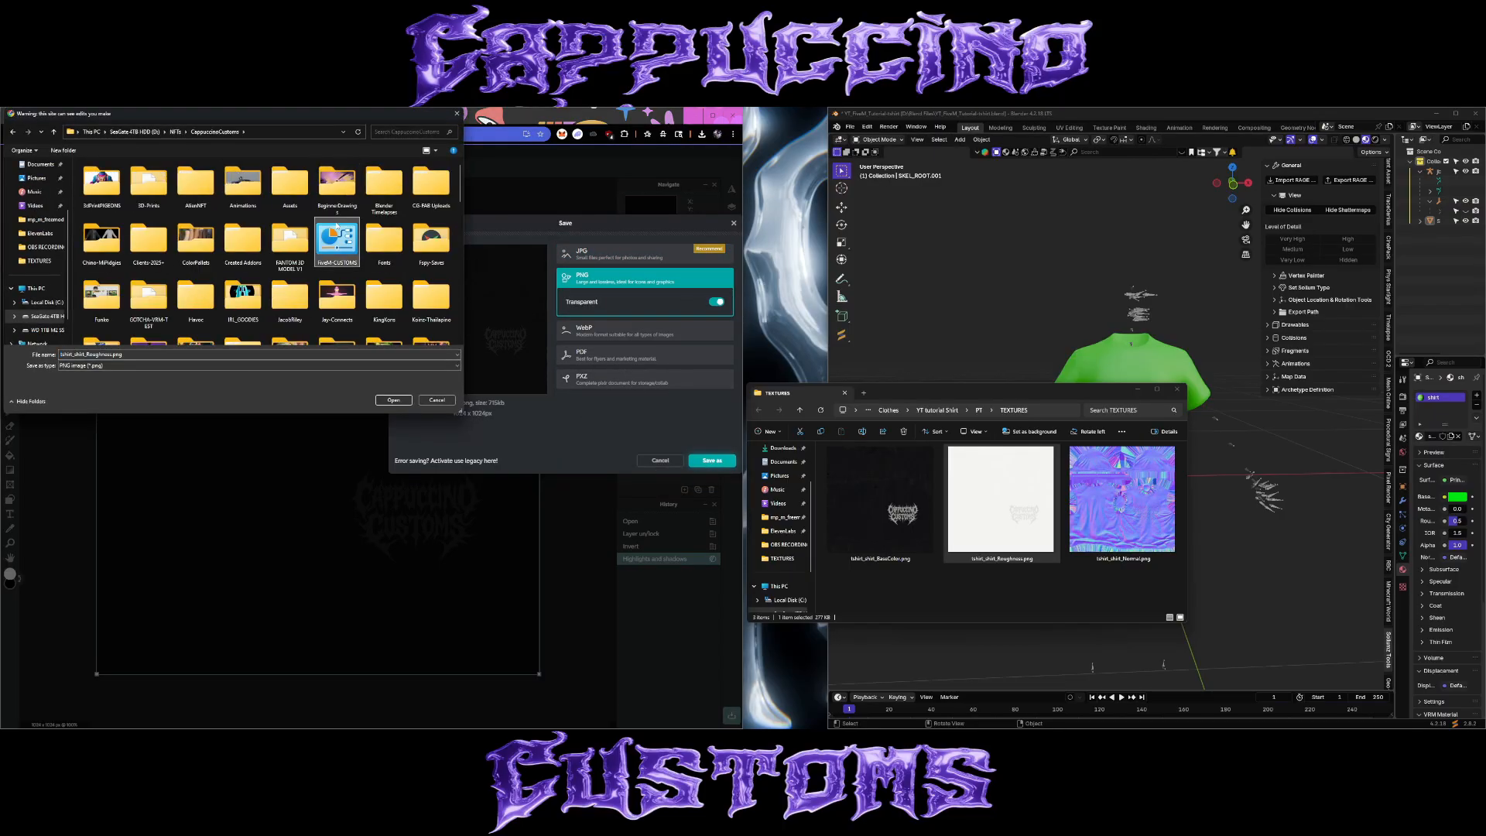
{"action": "double_click", "coordinate": [339, 240]}
{"action": "double_click", "coordinate": [111, 237]}
{"action": "double_click", "coordinate": [114, 187]}
{"action": "double_click", "coordinate": [113, 178]}
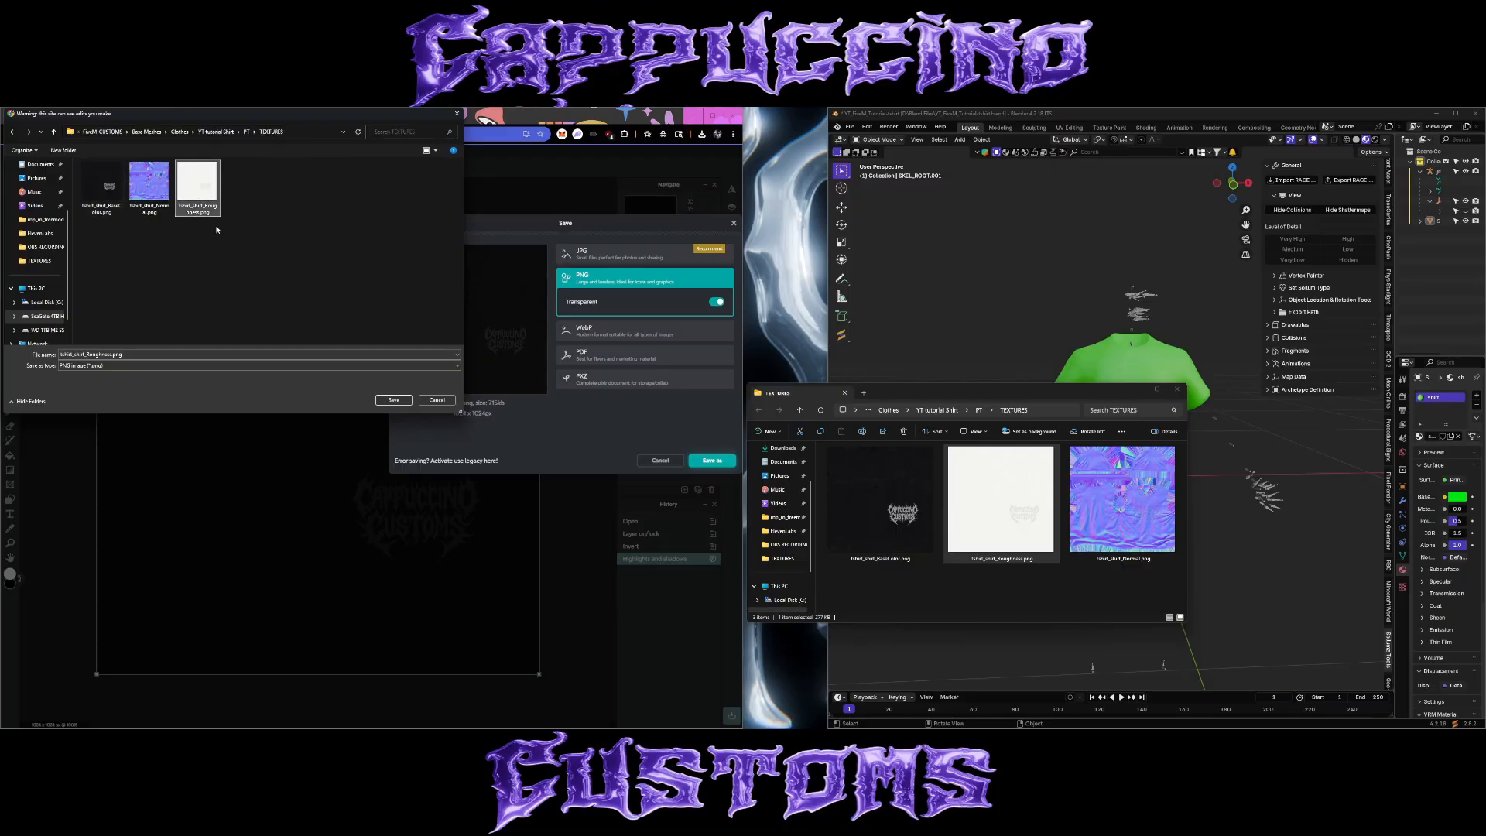
{"action": "left_click", "coordinate": [389, 401]}
{"action": "left_click", "coordinate": [761, 422]}
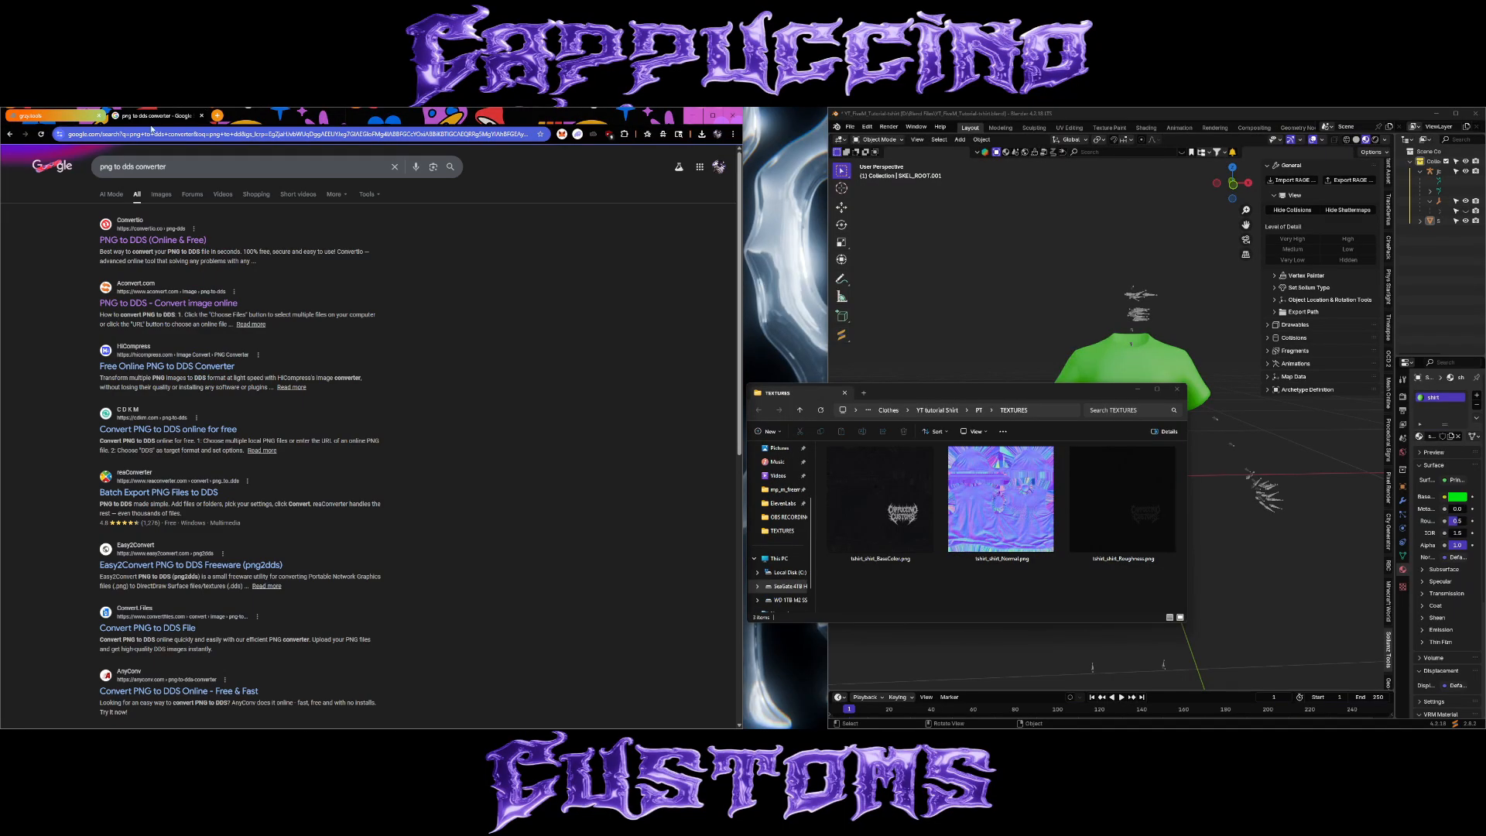
Open Convertio's PNG to DDS converter, upload the three shirt PNGs from the TEXTURES folder and start the conversion.
{"action": "left_click", "coordinate": [142, 243]}
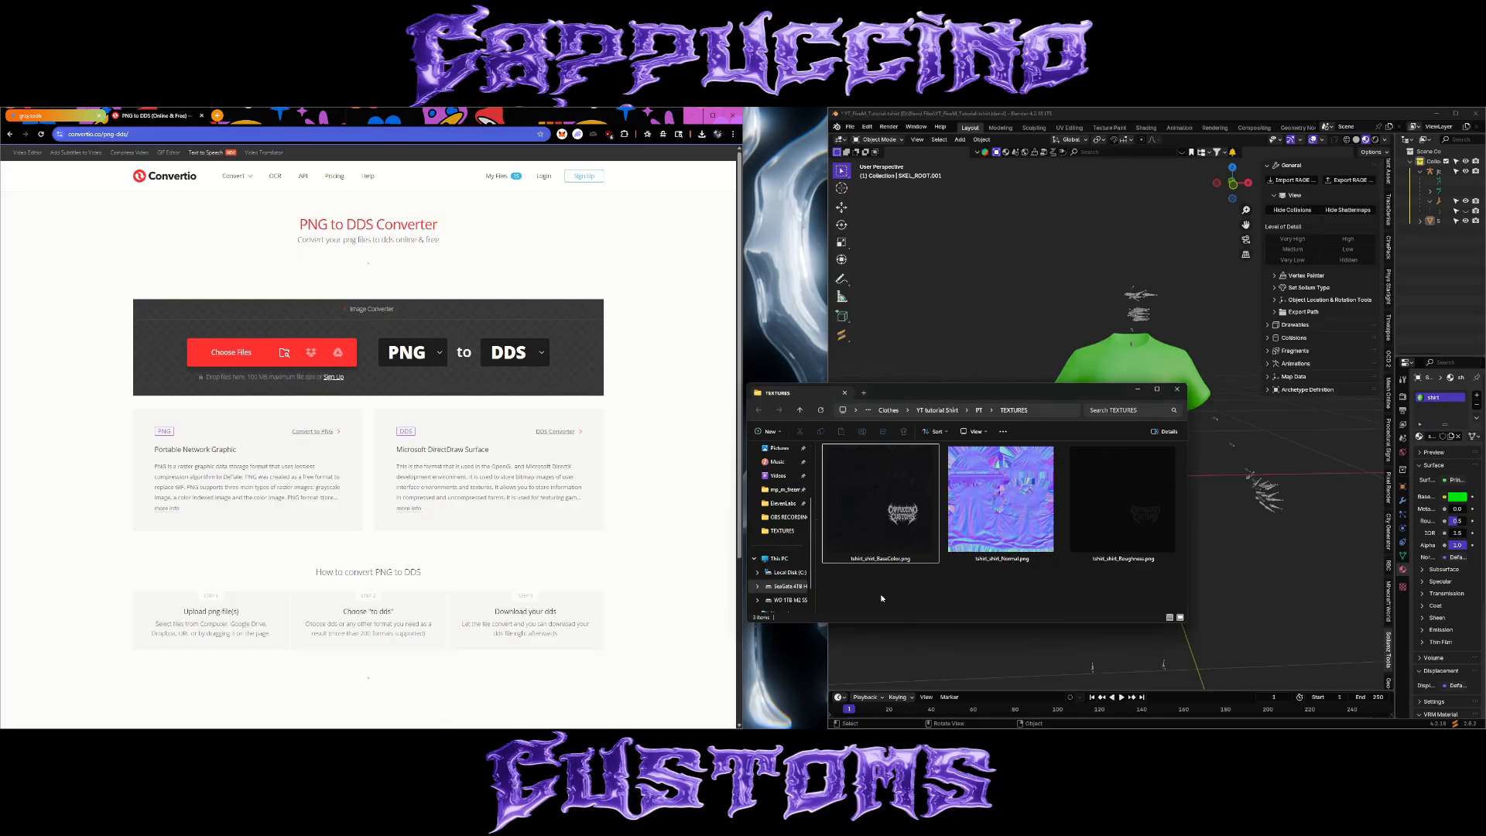
{"action": "left_click_drag", "start_coordinate": [880, 590], "coordinate": [1105, 517]}
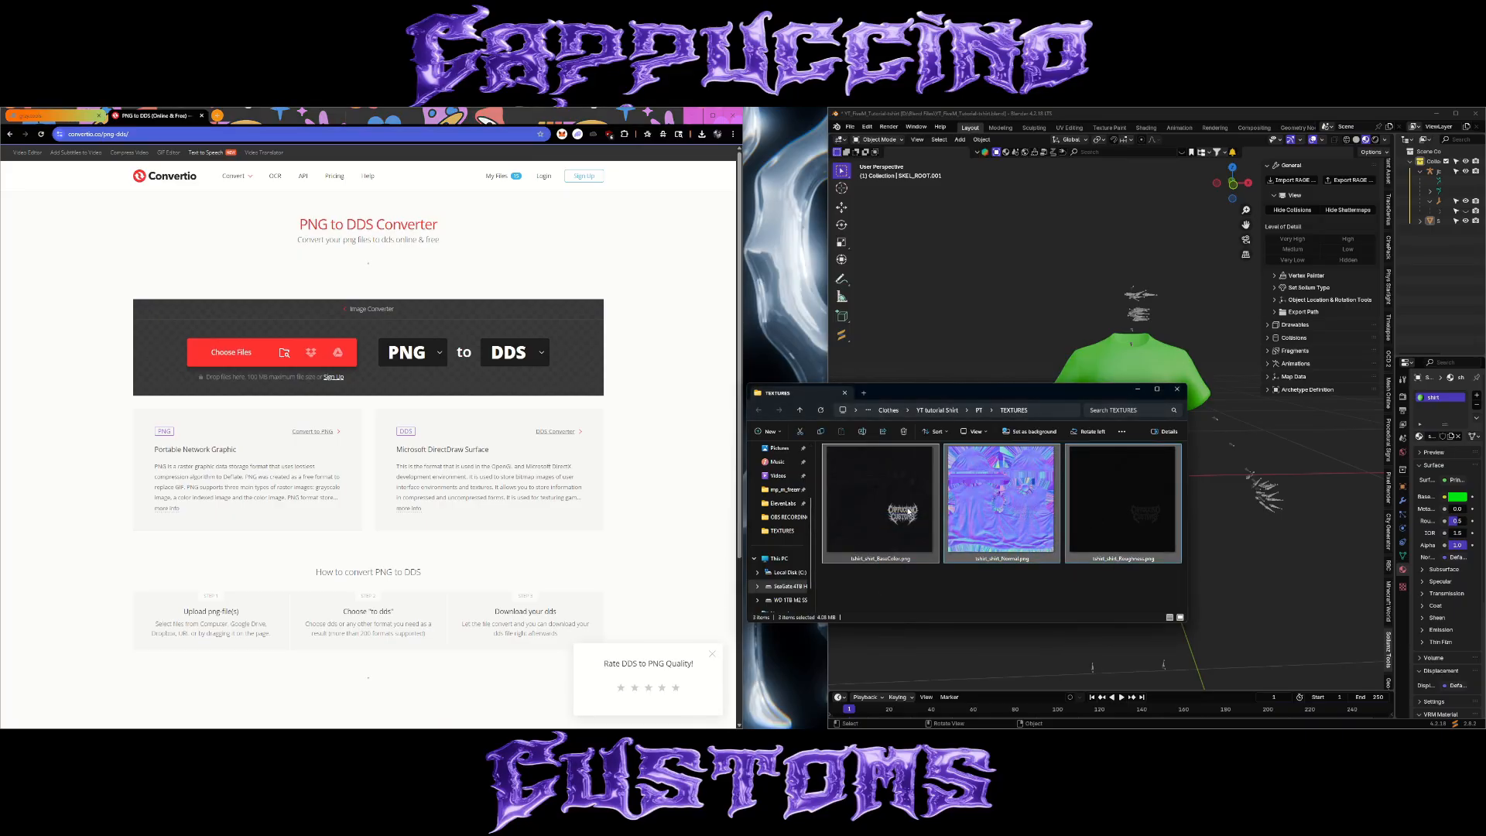
{"action": "left_click_drag", "start_coordinate": [999, 500], "coordinate": [429, 349]}
{"action": "left_click", "coordinate": [536, 424]}
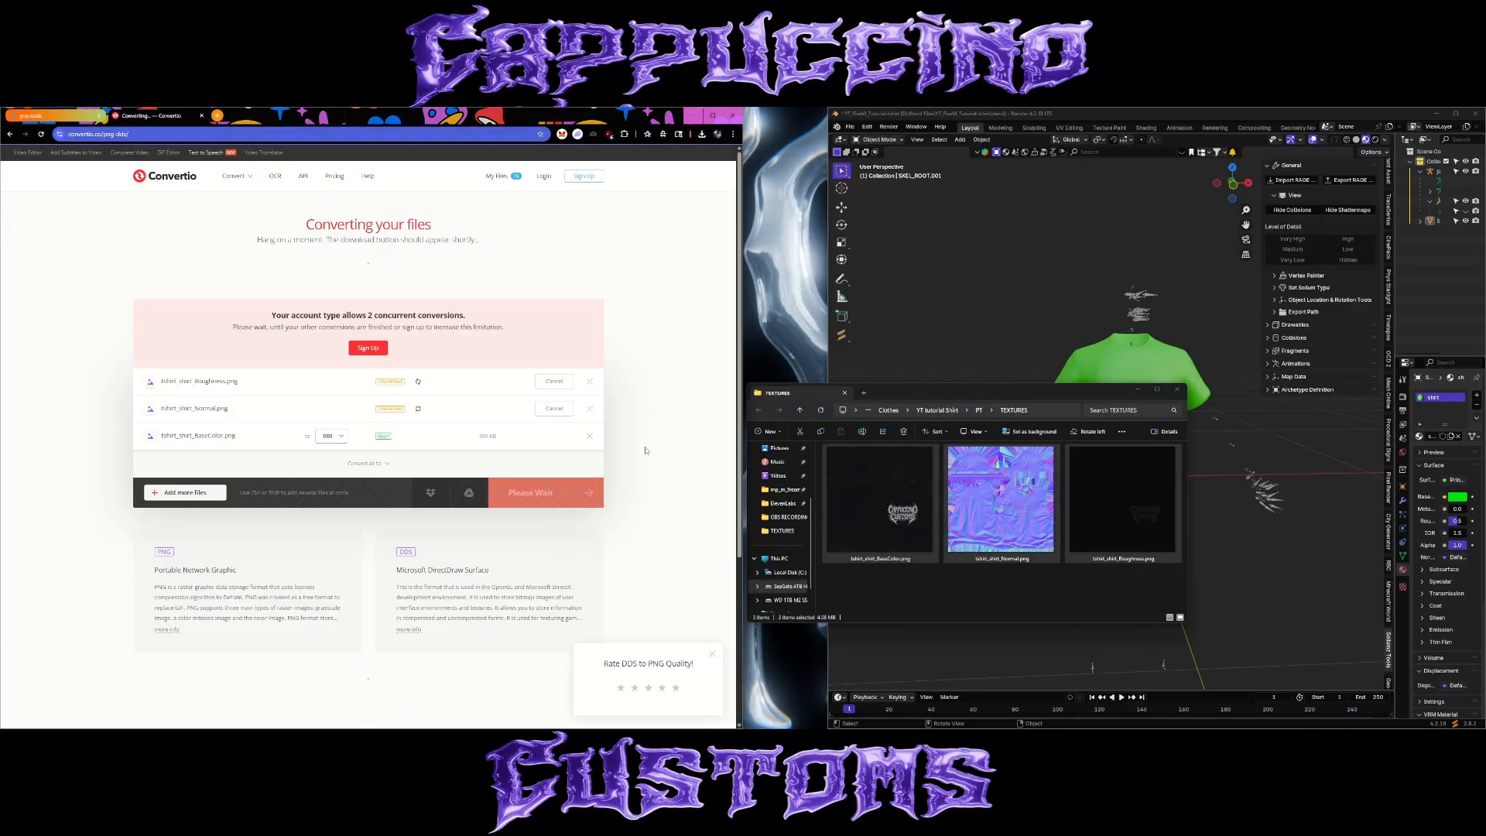
Create a folder named dds inside the TEXTURES folder and open it.
{"action": "right_click", "coordinate": [940, 596]}
{"action": "mouse_move", "coordinate": [974, 566]}
{"action": "left_click", "coordinate": [1062, 567]}
{"action": "type", "text": "dds"}
{"action": "left_click", "coordinate": [1045, 548]}
{"action": "double_click", "coordinate": [910, 559]}
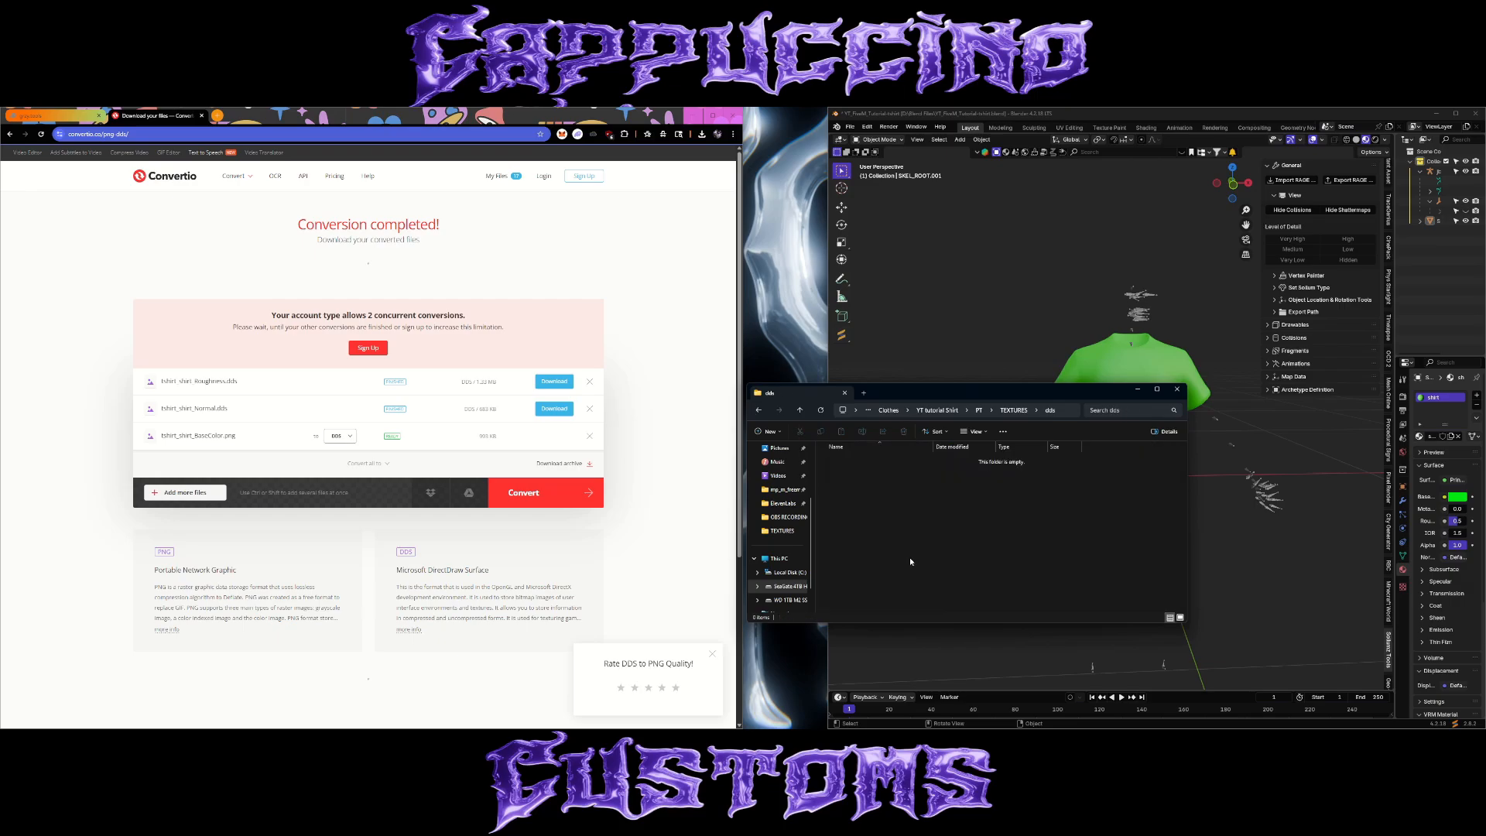
Download the converted tshirt_shirt_Roughness.dds into the dds folder.
{"action": "left_click", "coordinate": [561, 389]}
{"action": "double_click", "coordinate": [107, 182]}
{"action": "double_click", "coordinate": [110, 178]}
{"action": "left_click", "coordinate": [393, 400]}
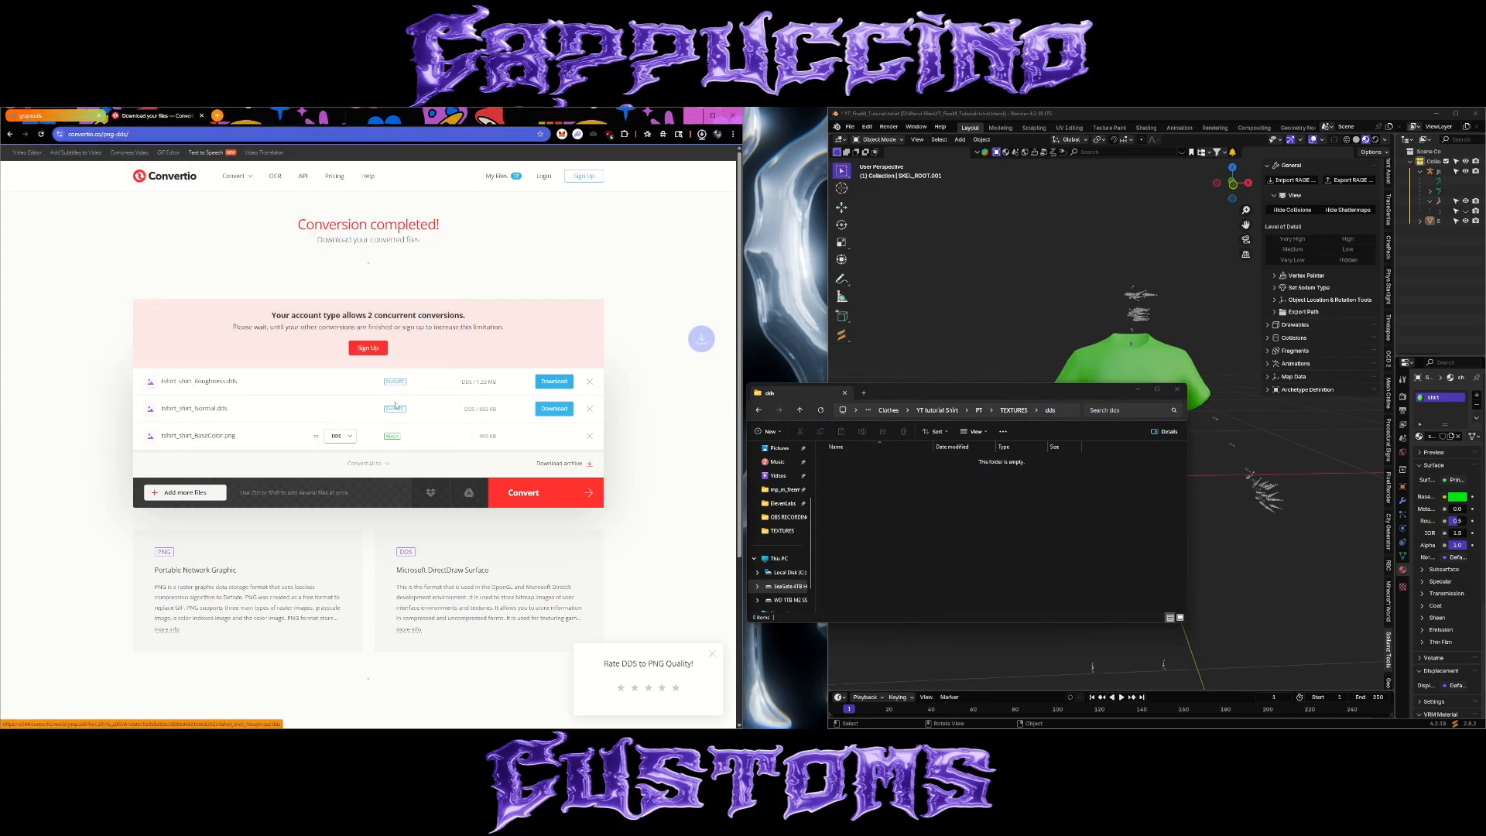
Enlarge the dds folder's thumbnails and download the converted tshirt_shirt_Normal.dds into it.
{"action": "right_click", "coordinate": [867, 496]}
{"action": "mouse_move", "coordinate": [921, 502]}
{"action": "left_click", "coordinate": [998, 522]}
{"action": "left_click", "coordinate": [554, 408]}
{"action": "left_click", "coordinate": [392, 399]}
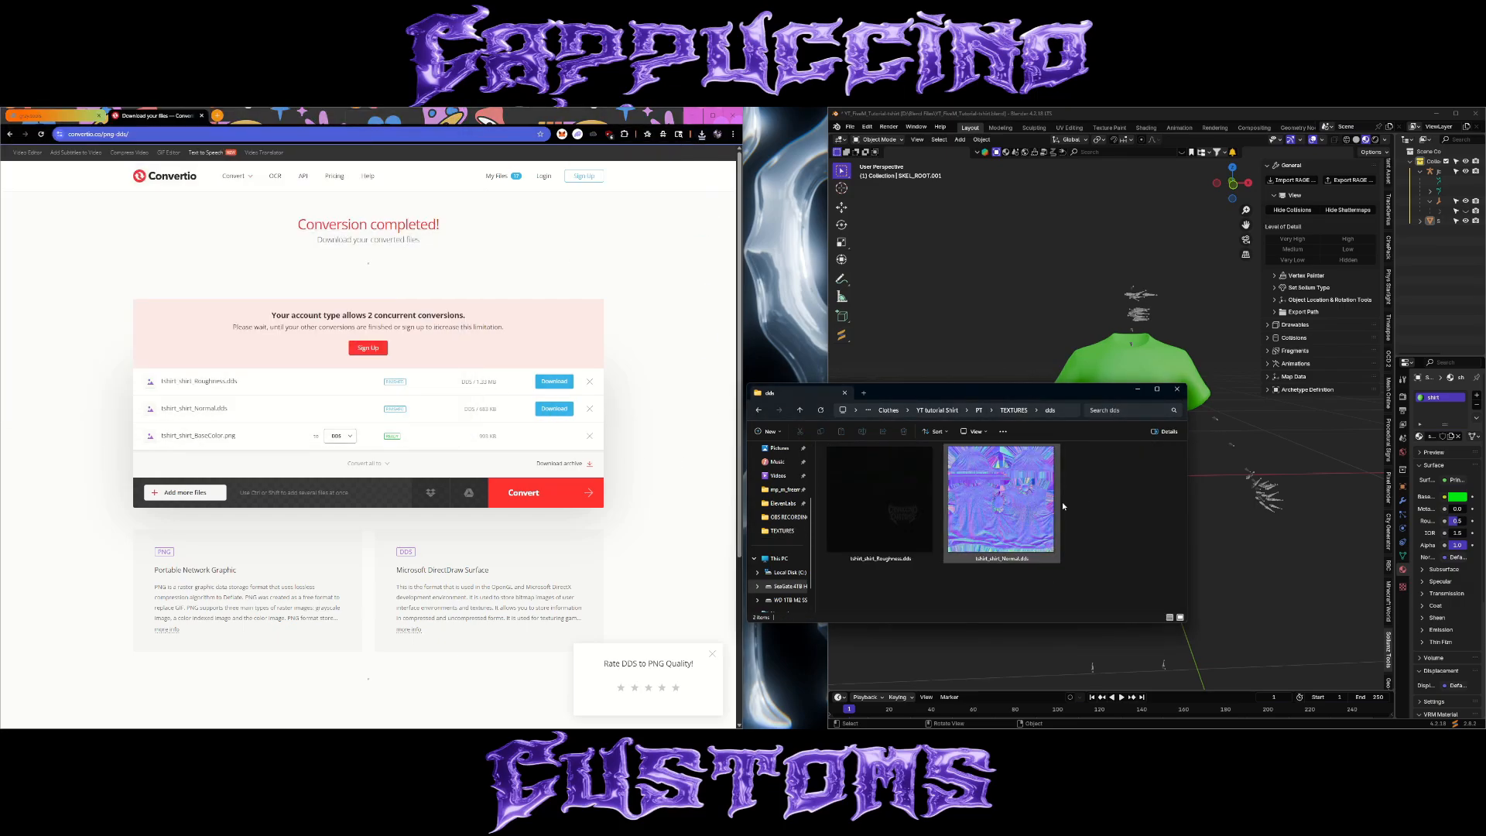
Convert the remaining tshirt_shirt_BaseColor.png to DDS and download it into the dds folder.
{"action": "left_click", "coordinate": [523, 492]}
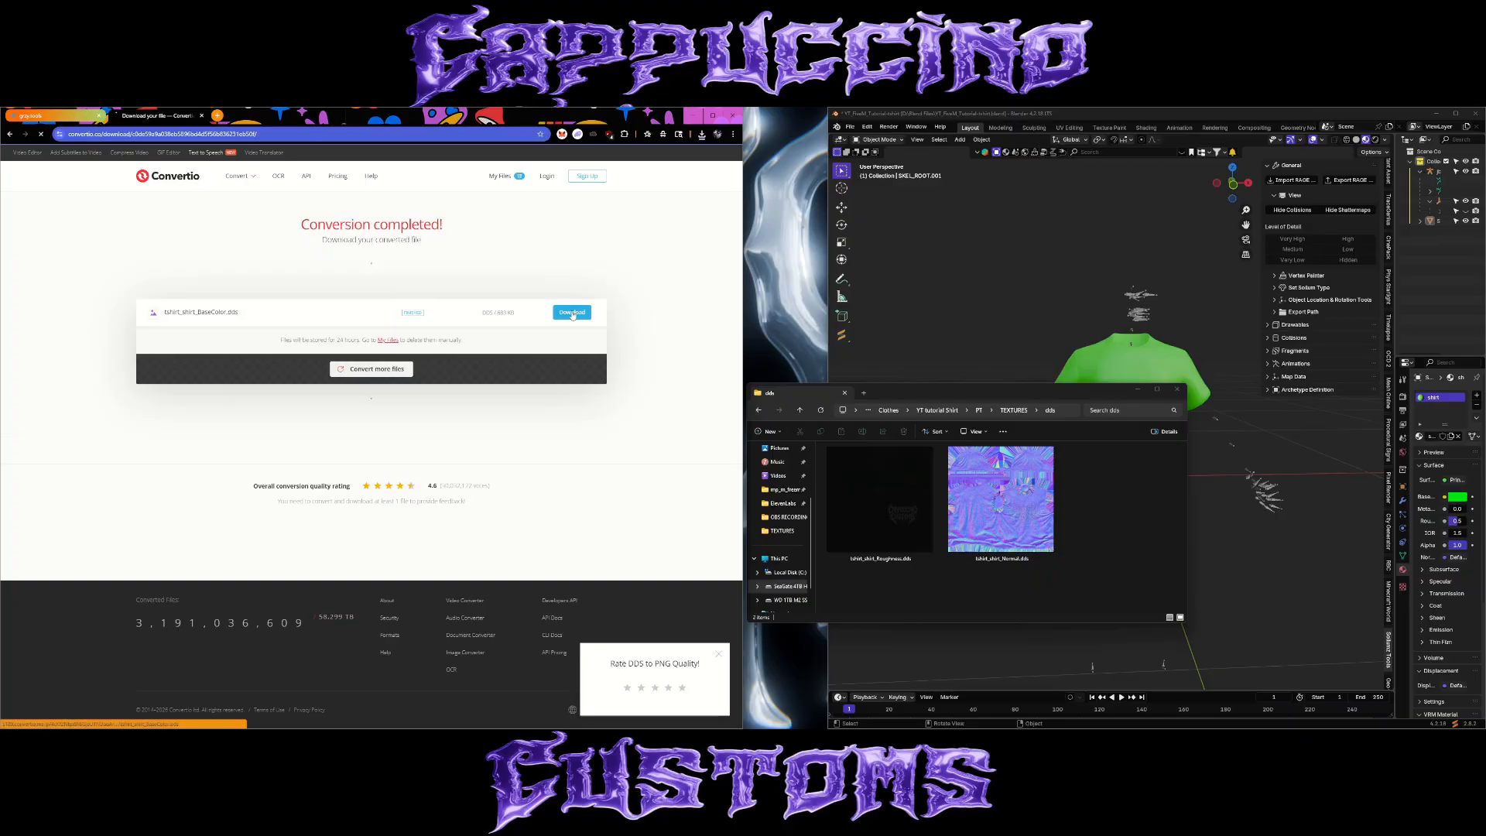
{"action": "left_click", "coordinate": [573, 312]}
{"action": "left_click", "coordinate": [393, 400]}
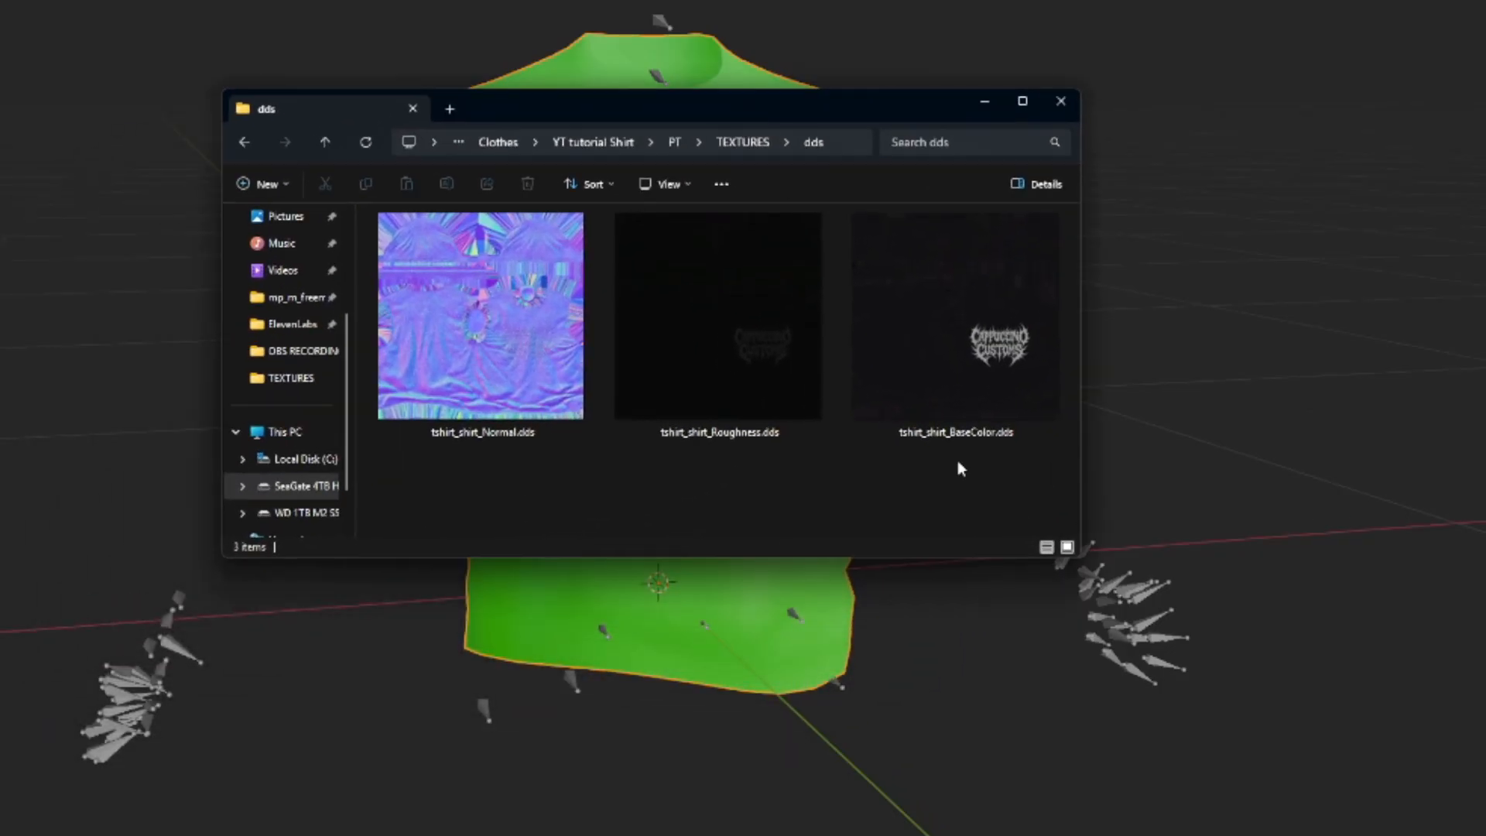
Enlarge the dds folder window and rename the base color texture as jbib_diff_000_a_uni.dds.
{"action": "left_click_drag", "start_coordinate": [1081, 551], "coordinate": [1401, 780]}
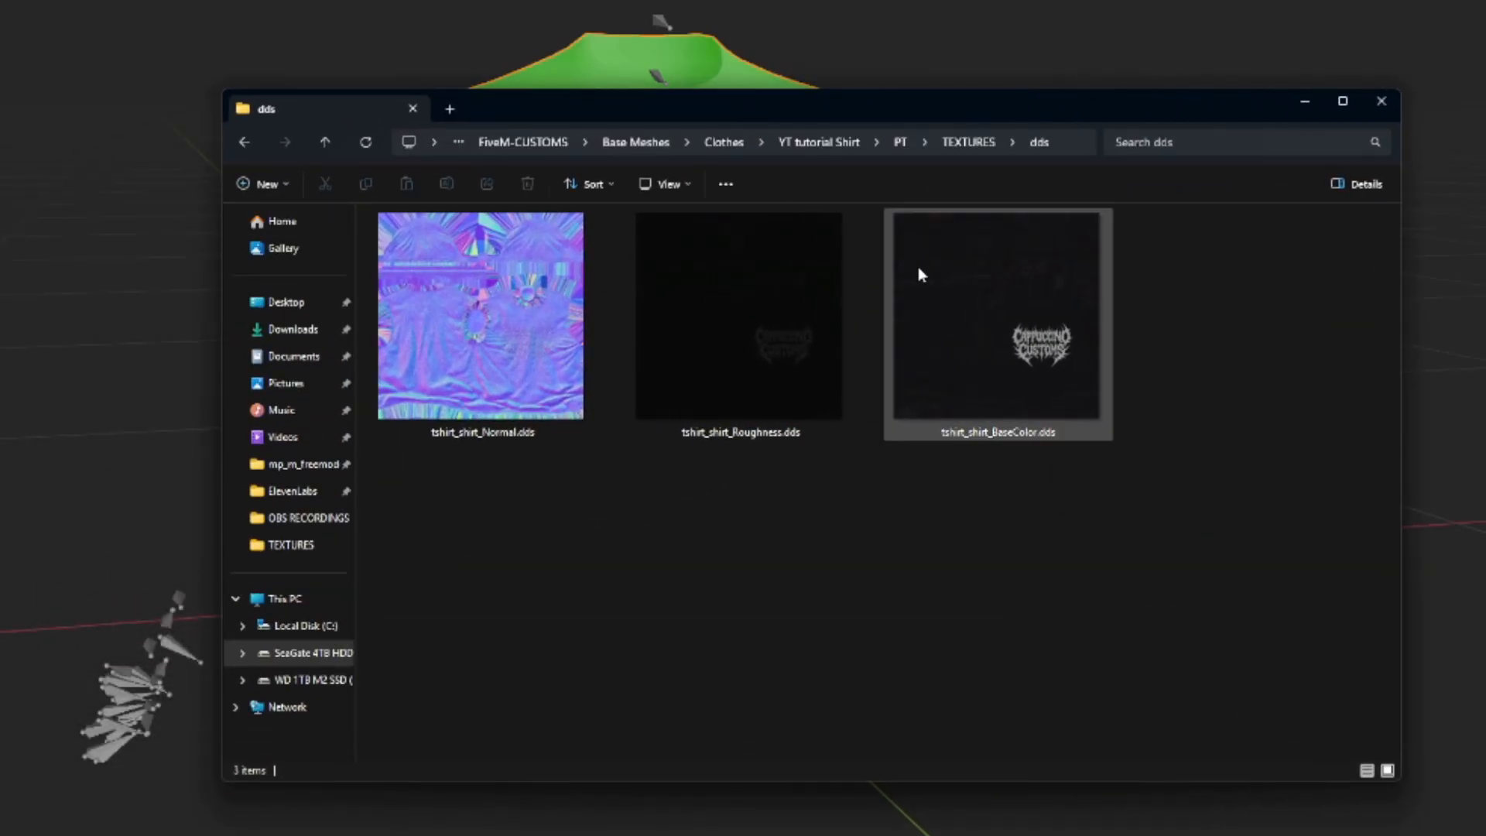
{"action": "left_click_drag", "start_coordinate": [927, 115], "coordinate": [880, 89]}
{"action": "left_click", "coordinate": [434, 337]}
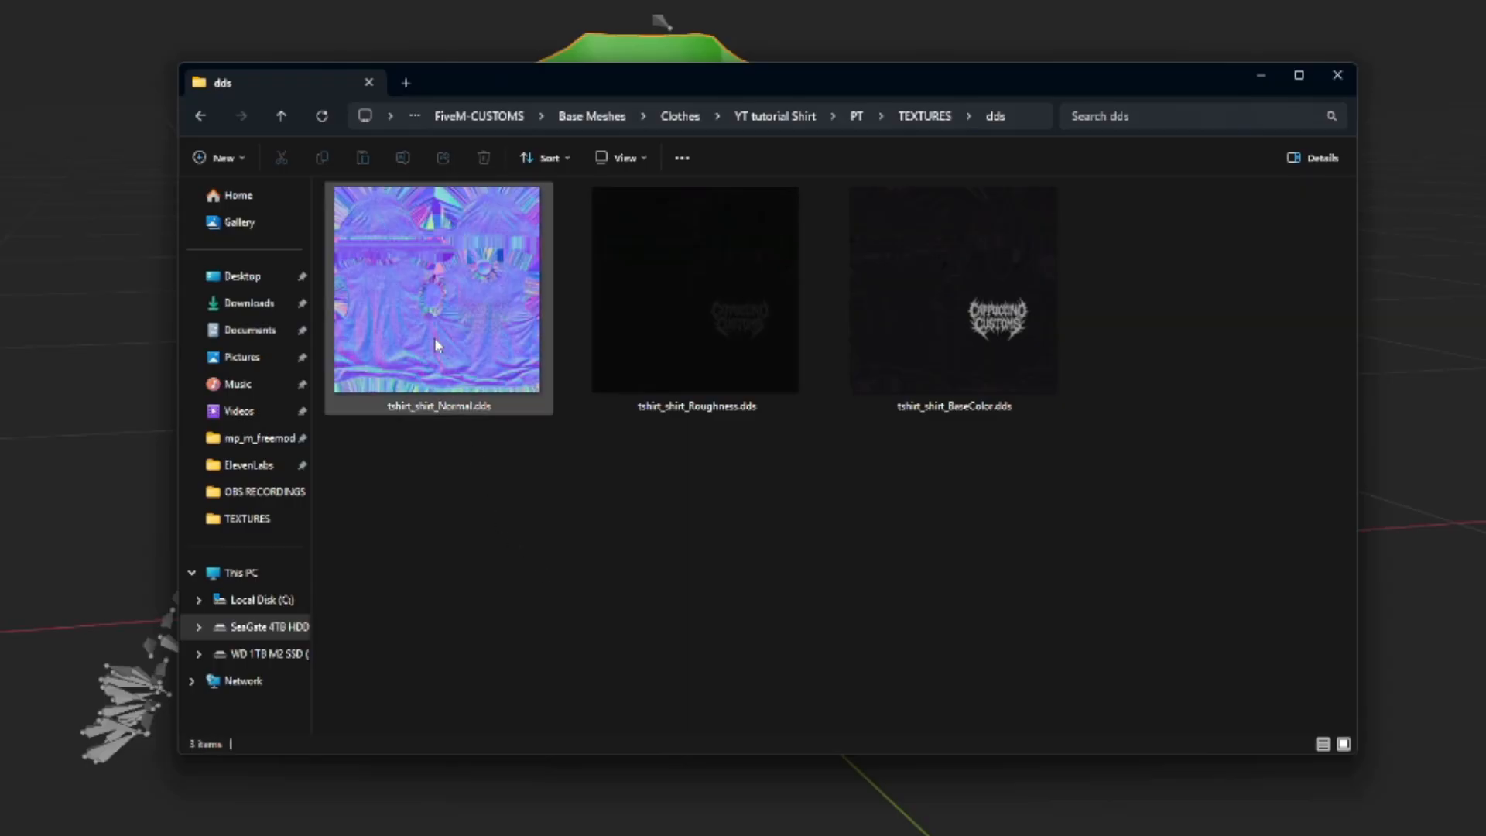
{"action": "left_click", "coordinate": [988, 323]}
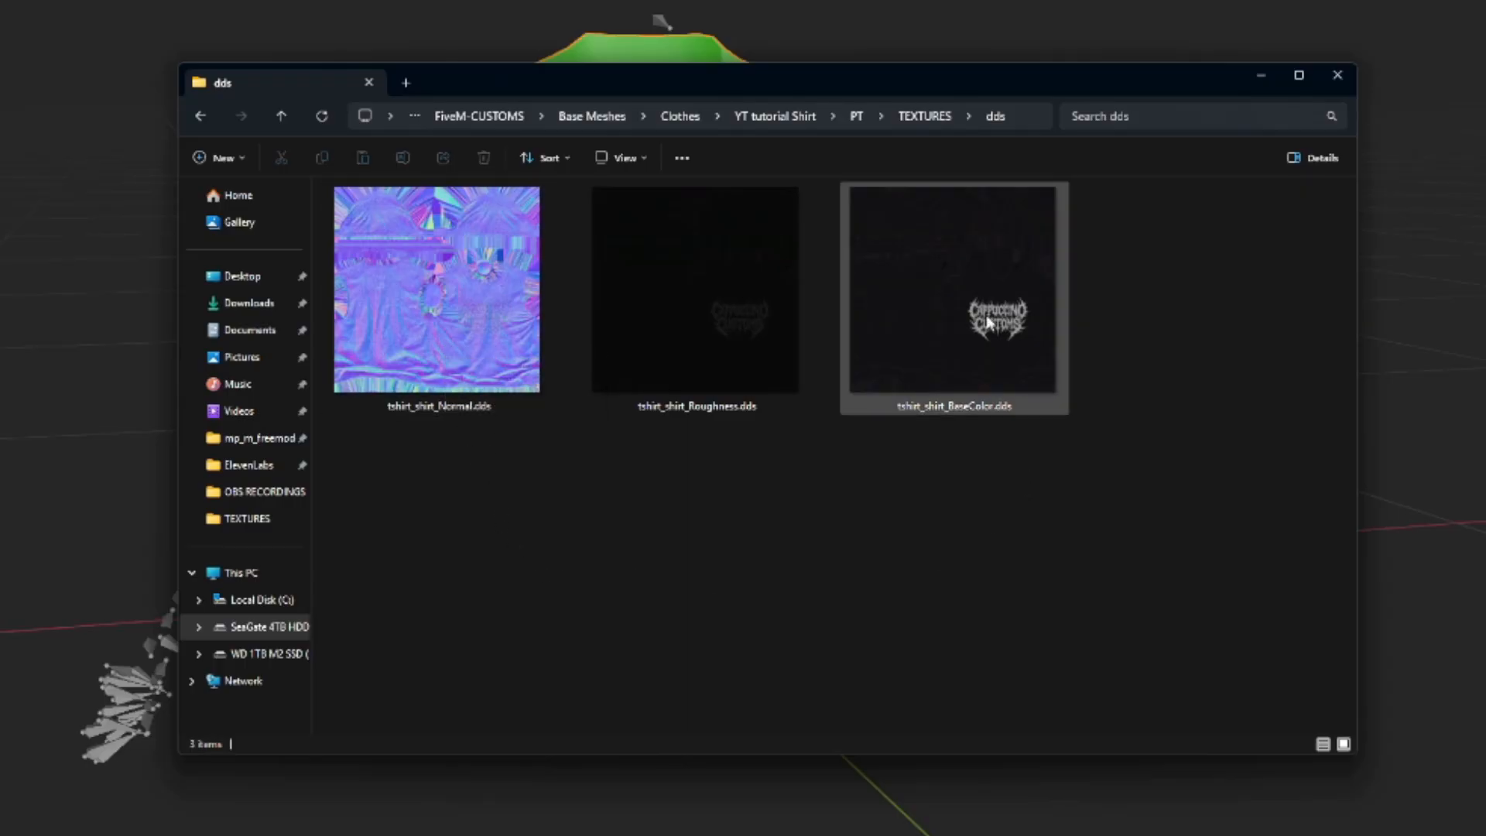
{"action": "right_click", "coordinate": [951, 333]}
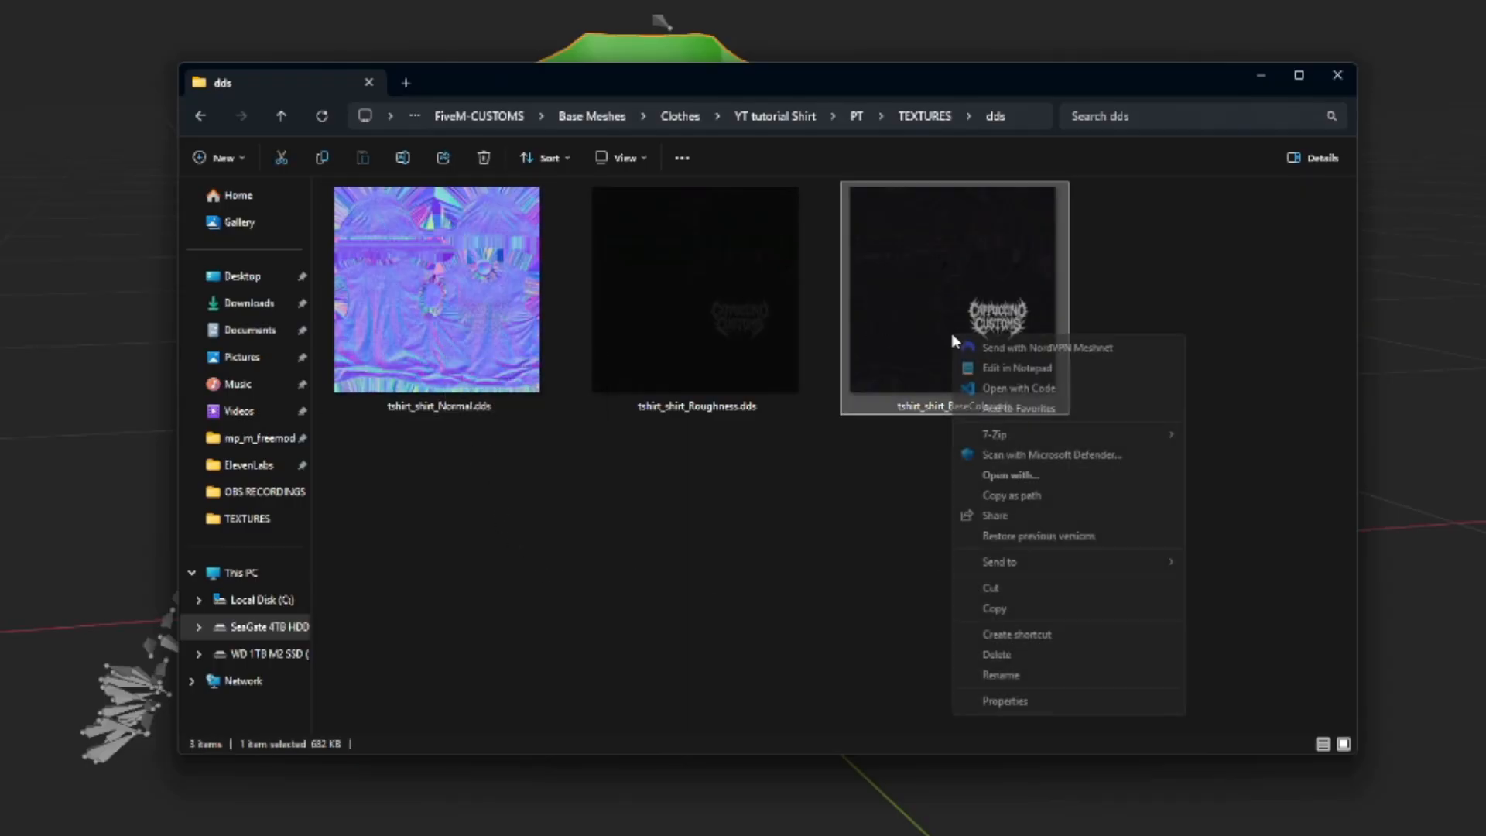
{"action": "left_click", "coordinate": [1059, 664]}
{"action": "type", "text": "jbib_diff_000_a"}
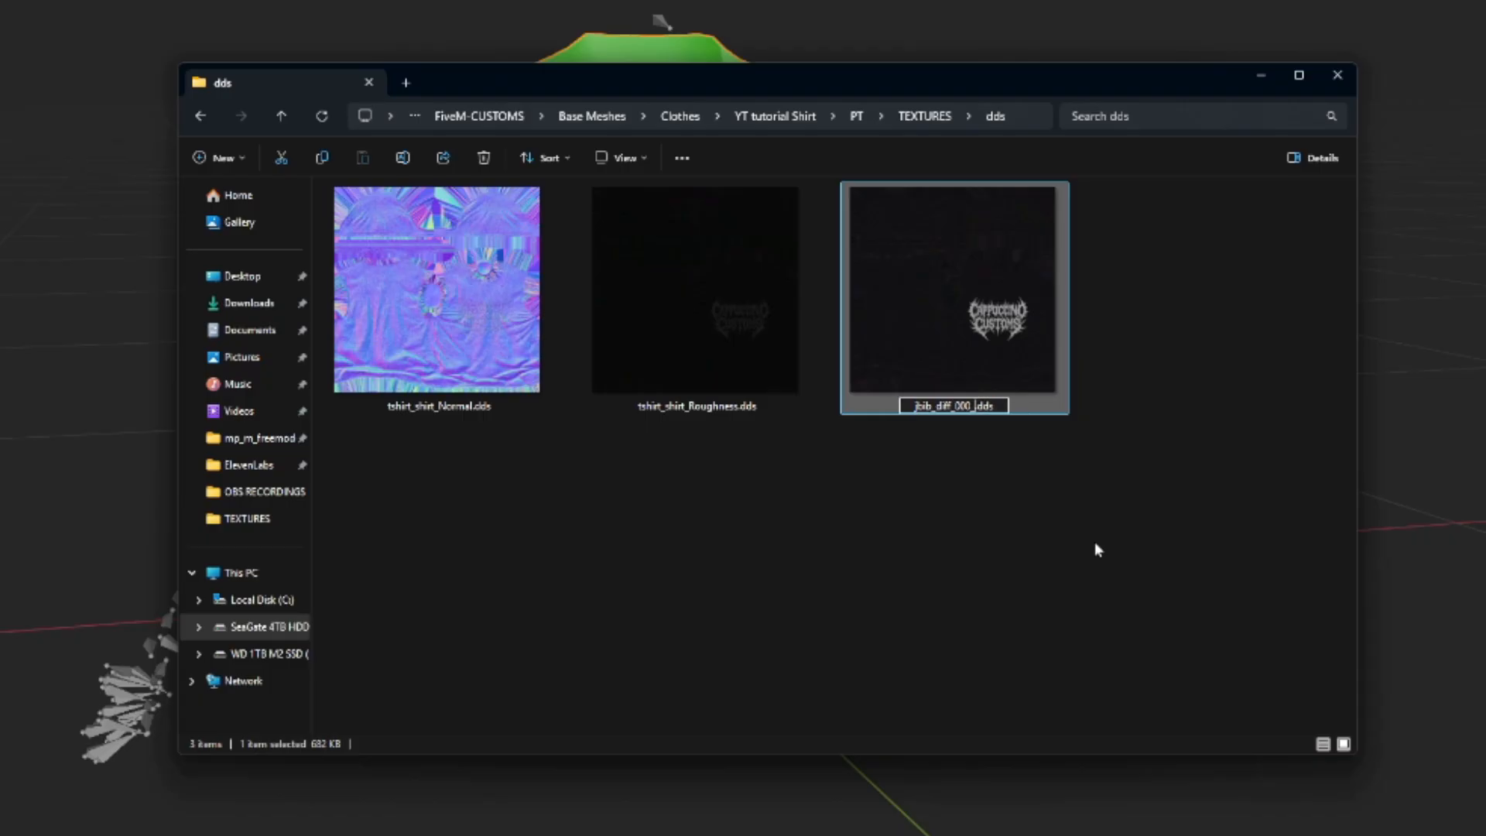
{"action": "type", "text": "_uni"}
{"action": "left_click", "coordinate": [1065, 415]}
Rename the roughness texture as jbib_spec_000.dds.
{"action": "key", "text": "Left"}
{"action": "key", "text": "F2"}
{"action": "type", "text": "j"}
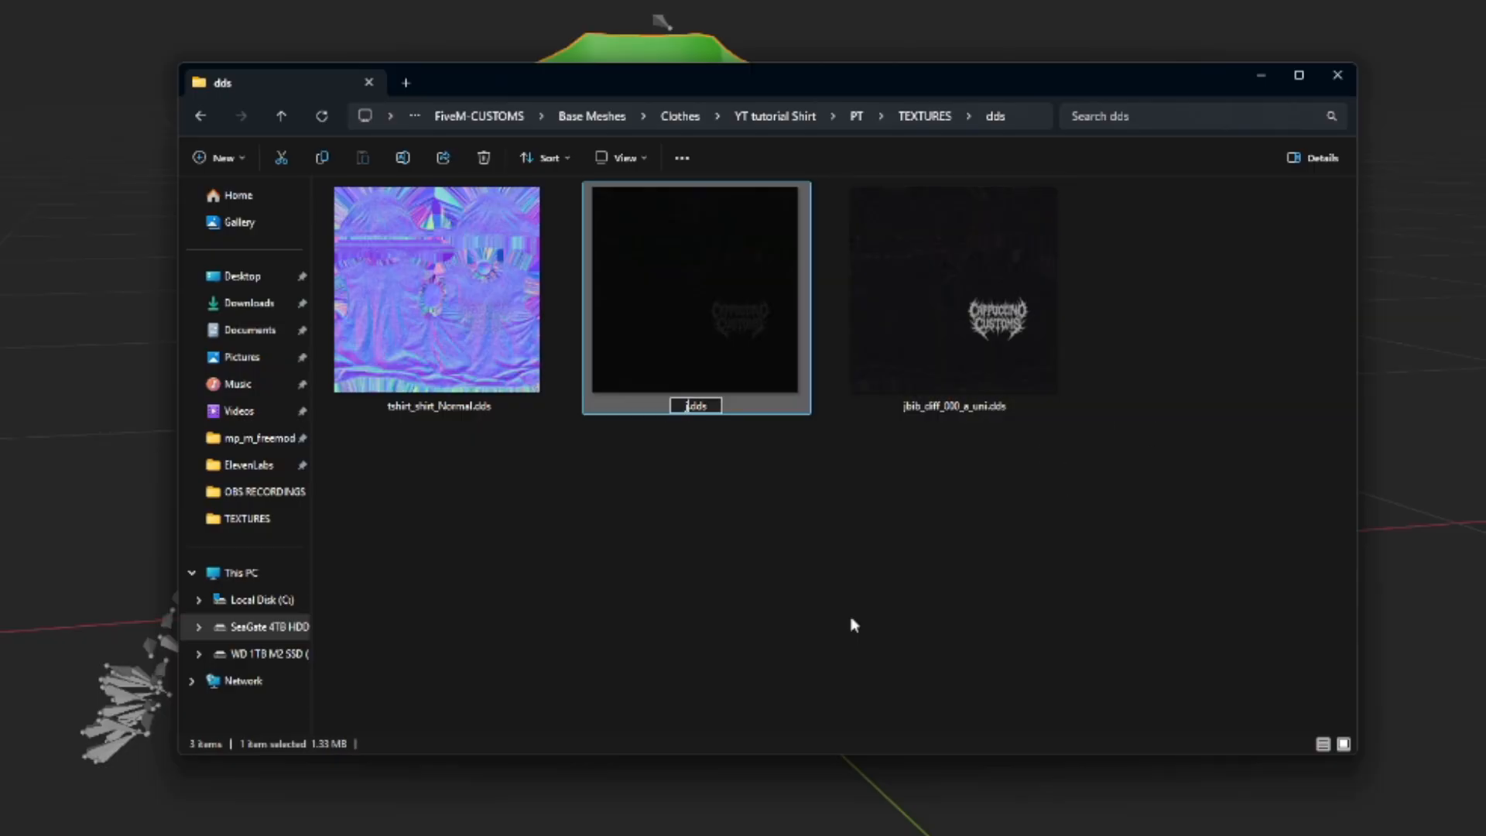
{"action": "type", "text": "bib_spec_"}
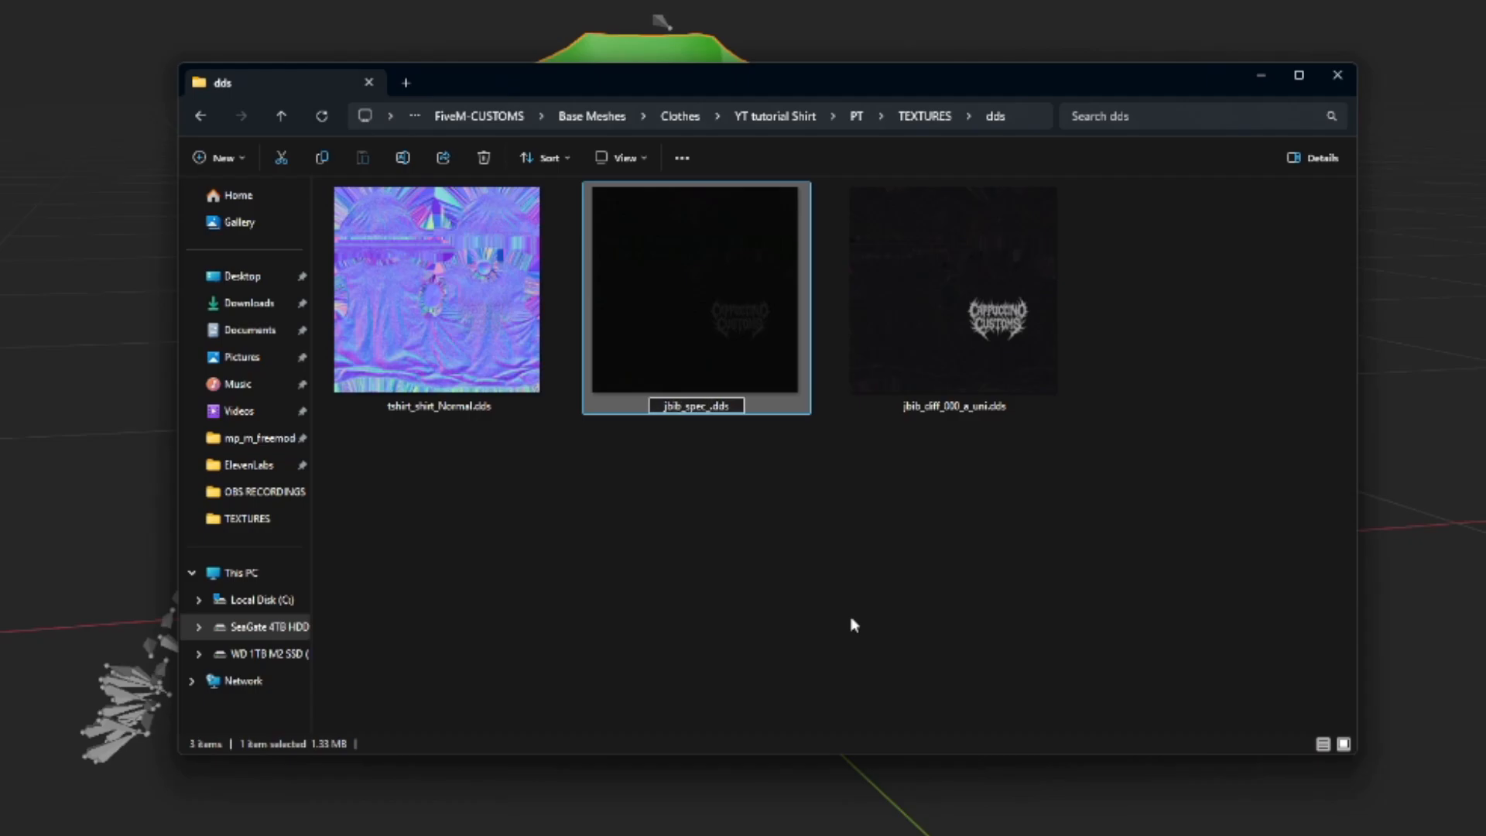
{"action": "type", "text": "000"}
Rename the normal texture as jbib_normal_000.dds.
{"action": "key", "text": "shift+Tab"}
{"action": "type", "text": "jbib"}
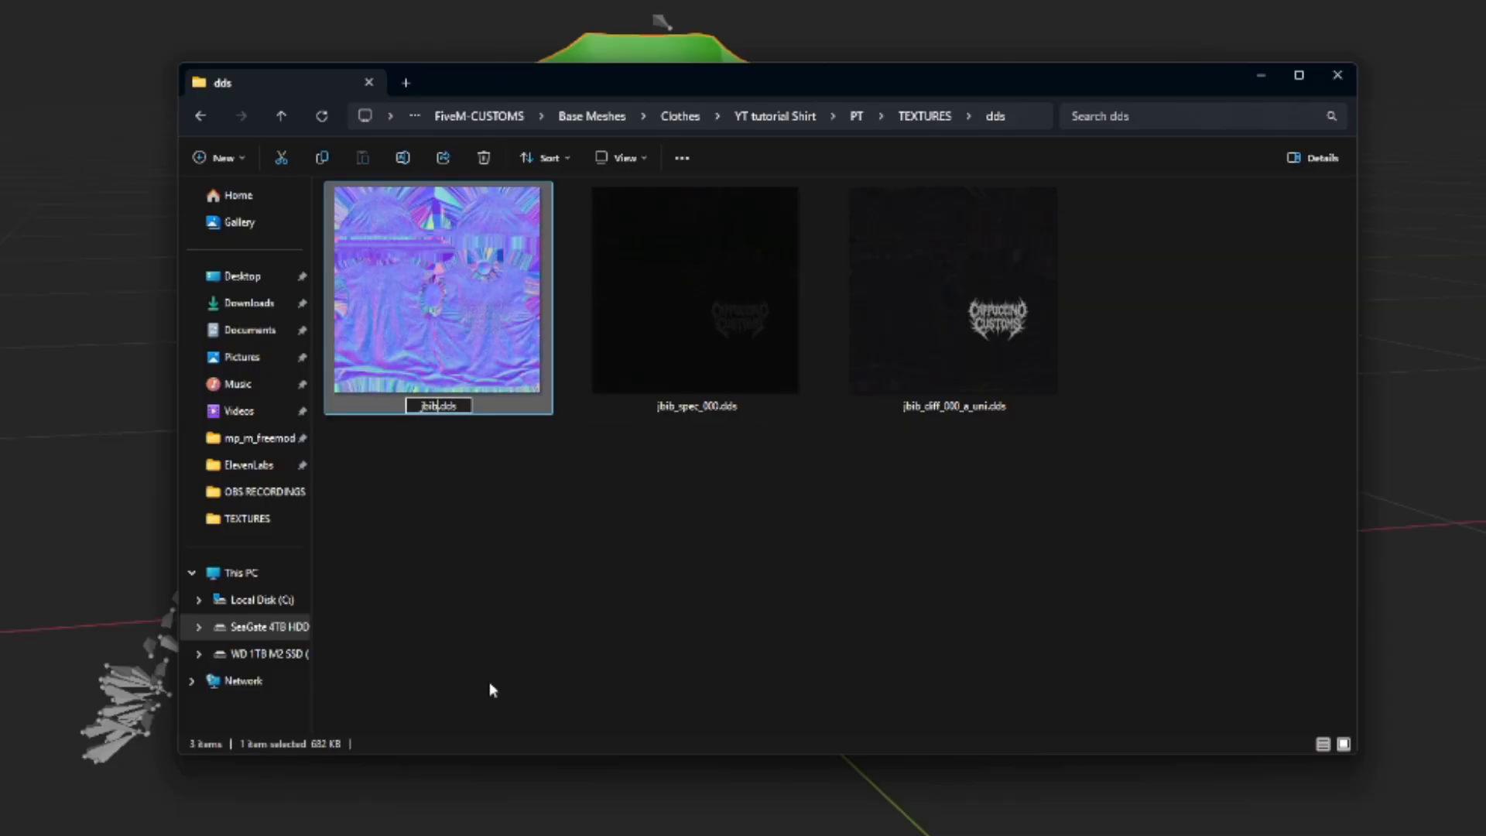
{"action": "type", "text": "_normal_"}
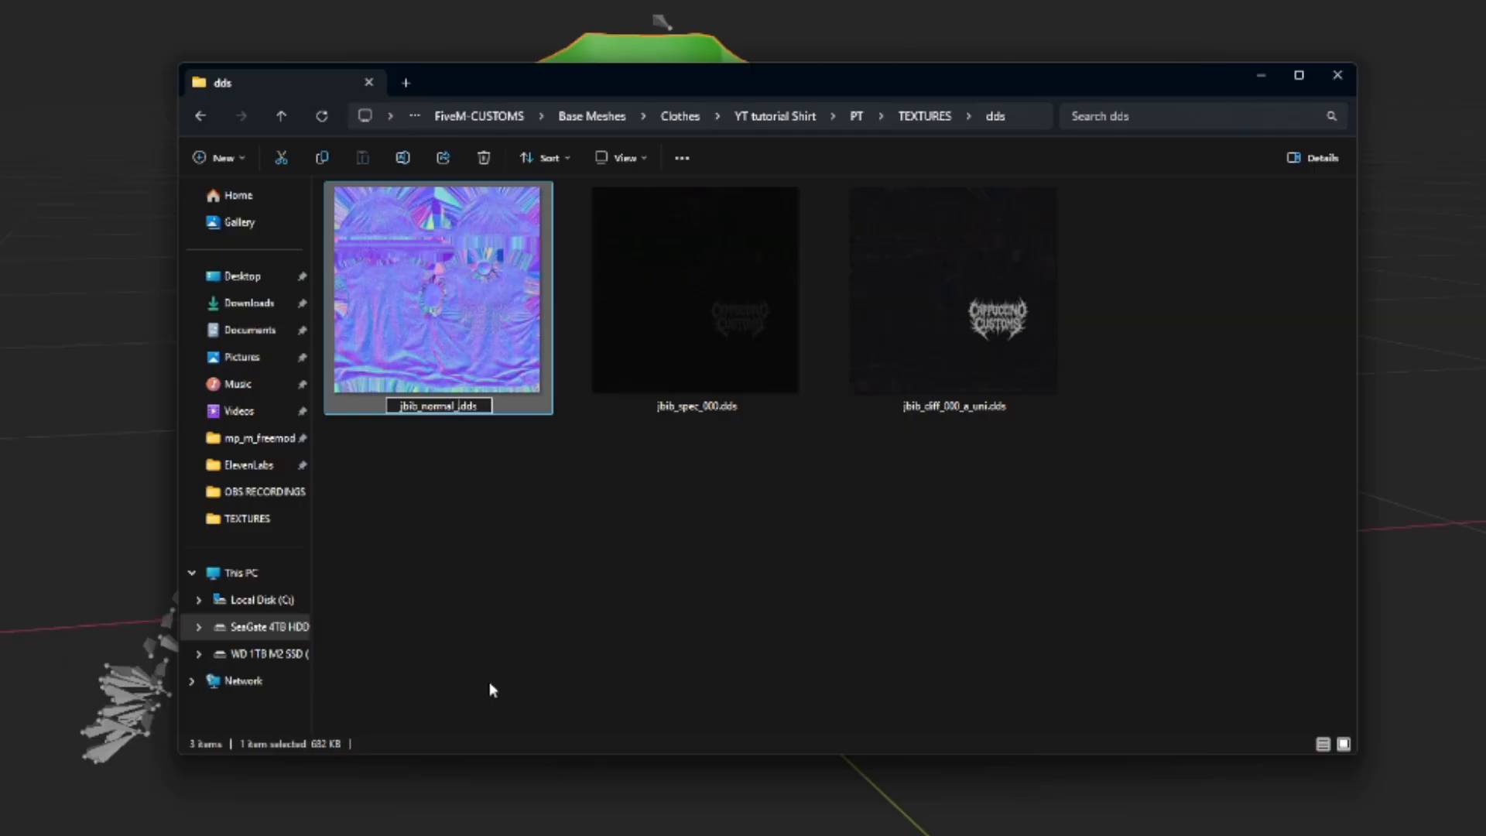
{"action": "type", "text": "000"}
{"action": "key", "text": "Return"}
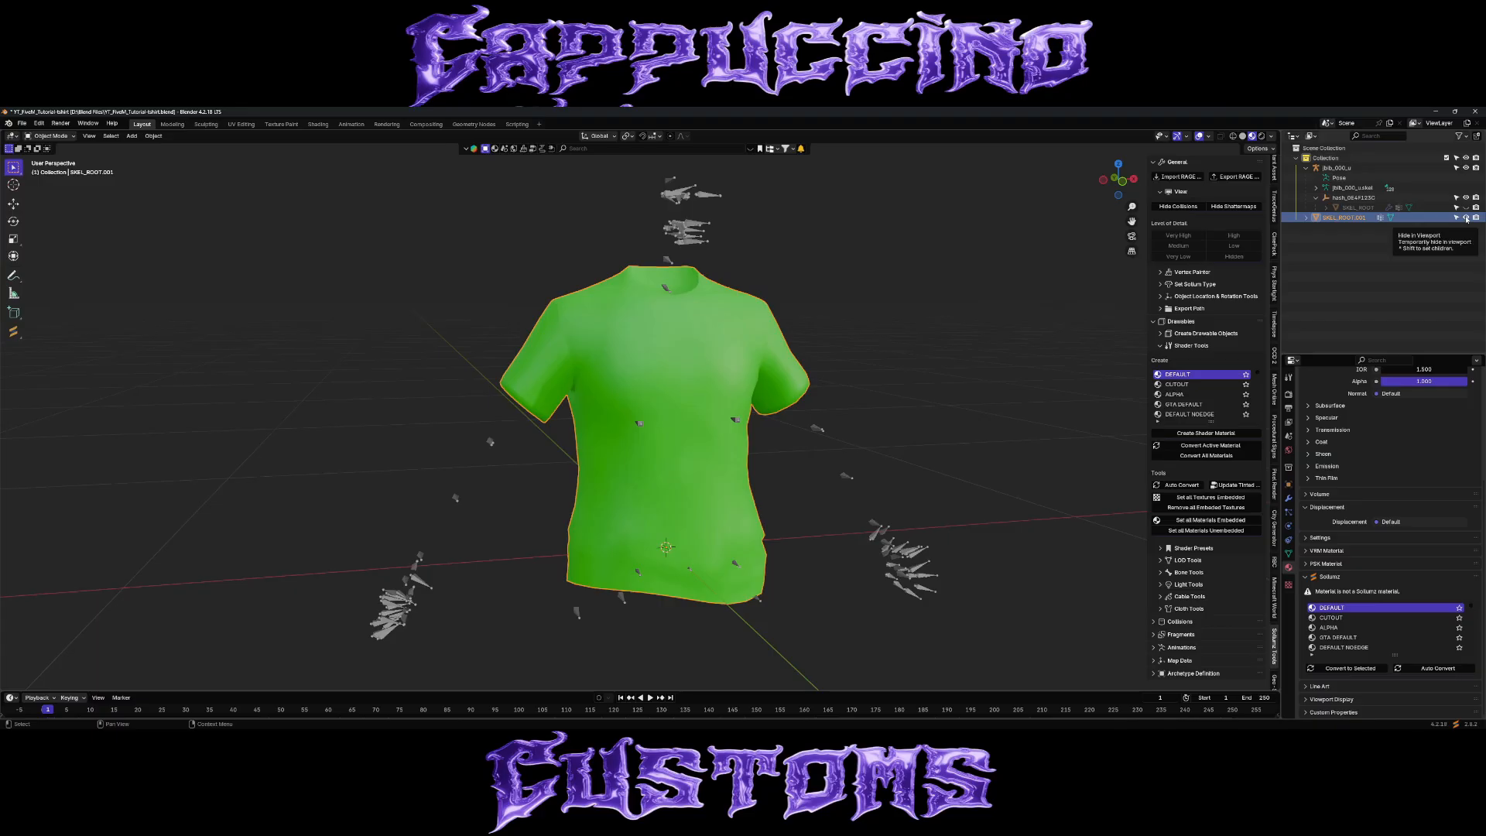
Delete the green SKEL_ROOT.001 shirt in Blender, then unhide and select the original SKEL_ROOT shirt.
{"action": "key", "text": "x"}
{"action": "left_click", "coordinate": [769, 370]}
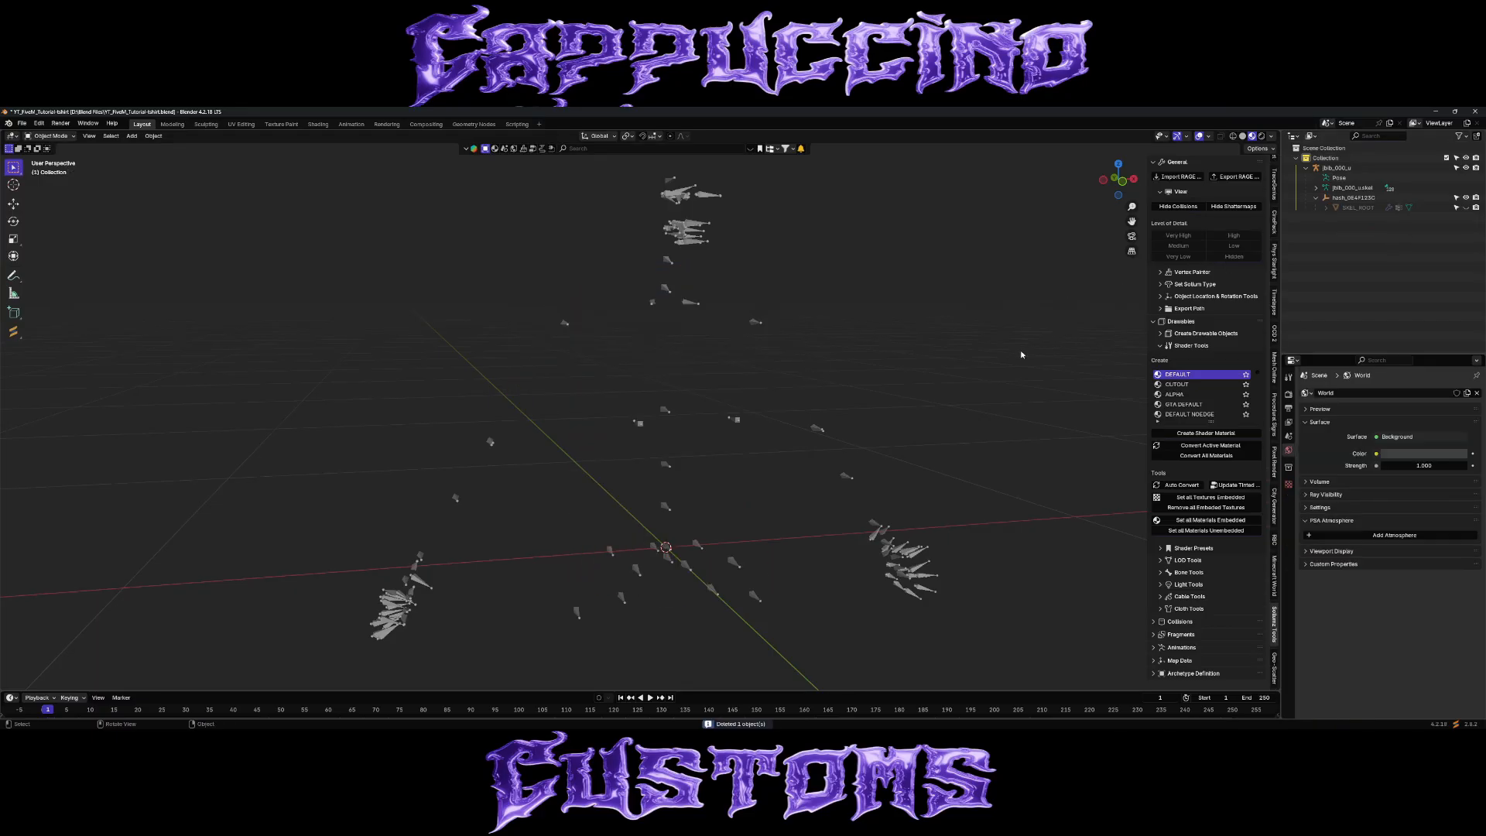
{"action": "left_click", "coordinate": [1467, 208]}
{"action": "left_click", "coordinate": [1361, 208]}
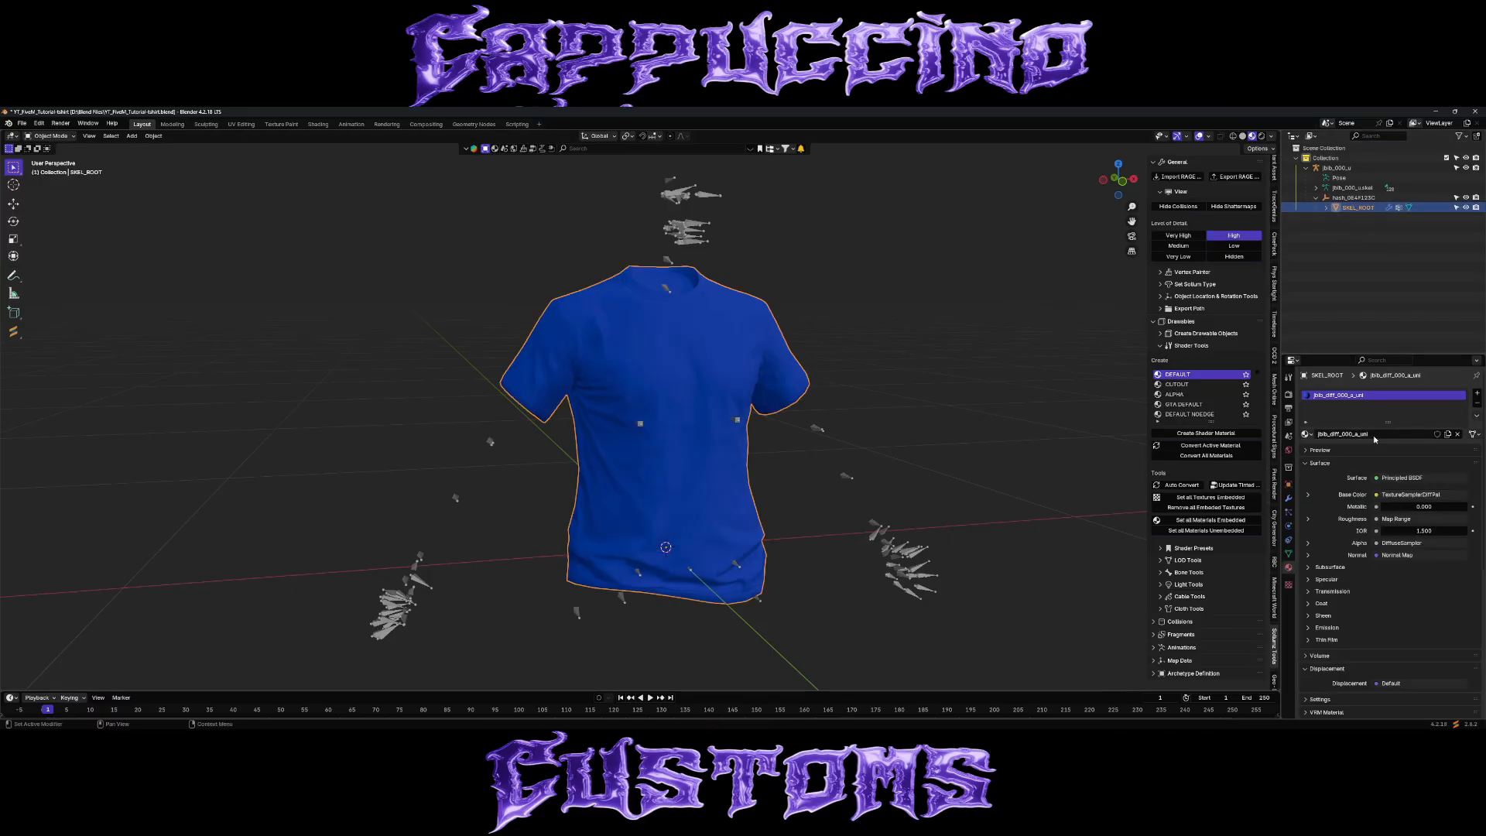
Clear all five texture samplers from the SKEL_ROOT shirt's Sollumz material and remove its material slot.
{"action": "scroll", "coordinate": [1374, 433], "scroll_direction": "down", "scroll_amount": 8}
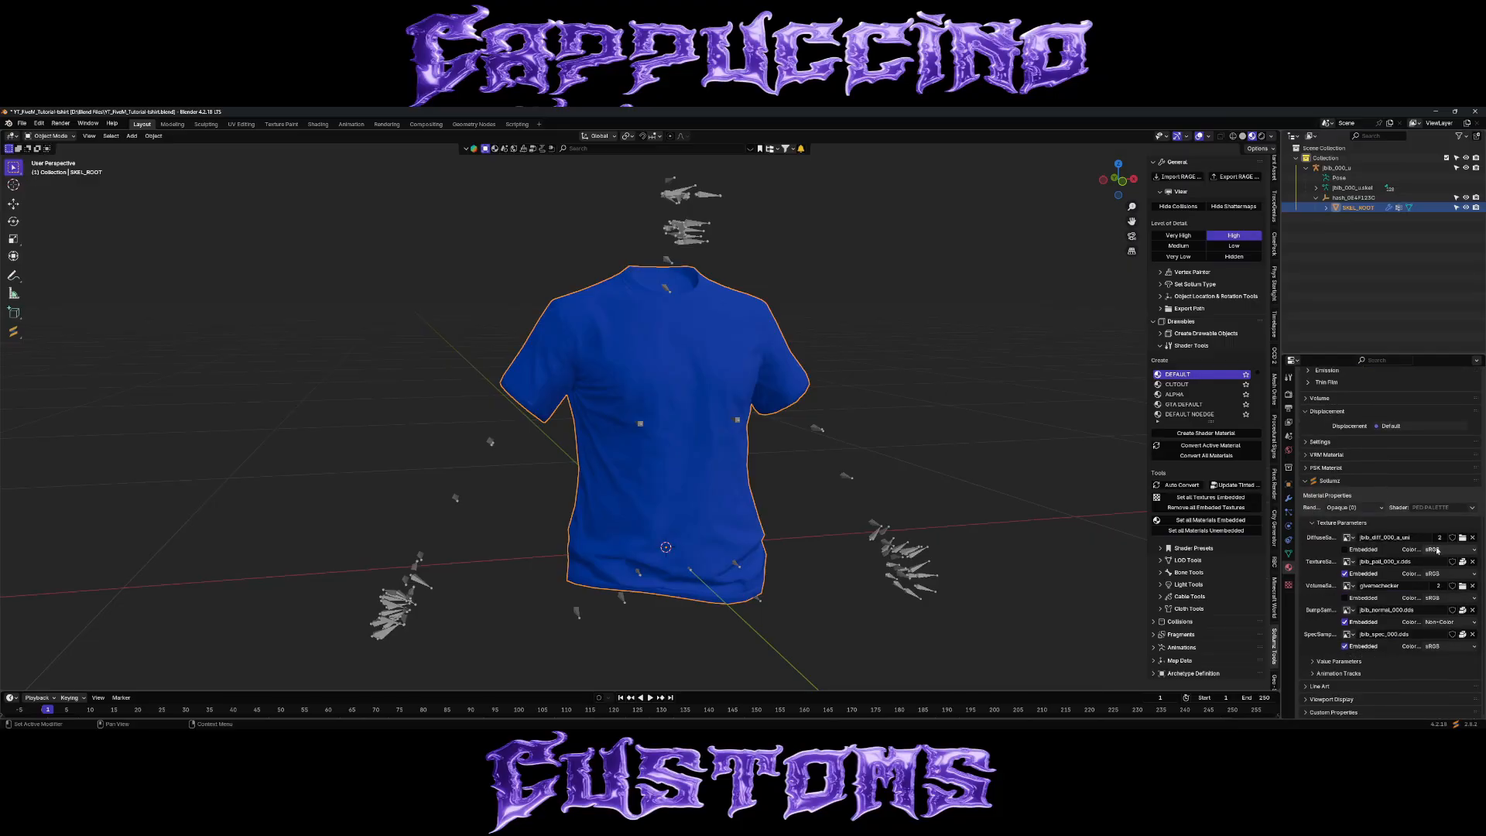
{"action": "left_click", "coordinate": [1472, 634]}
{"action": "left_click", "coordinate": [1472, 622]}
{"action": "left_click", "coordinate": [1472, 610]}
{"action": "left_click", "coordinate": [1472, 598]}
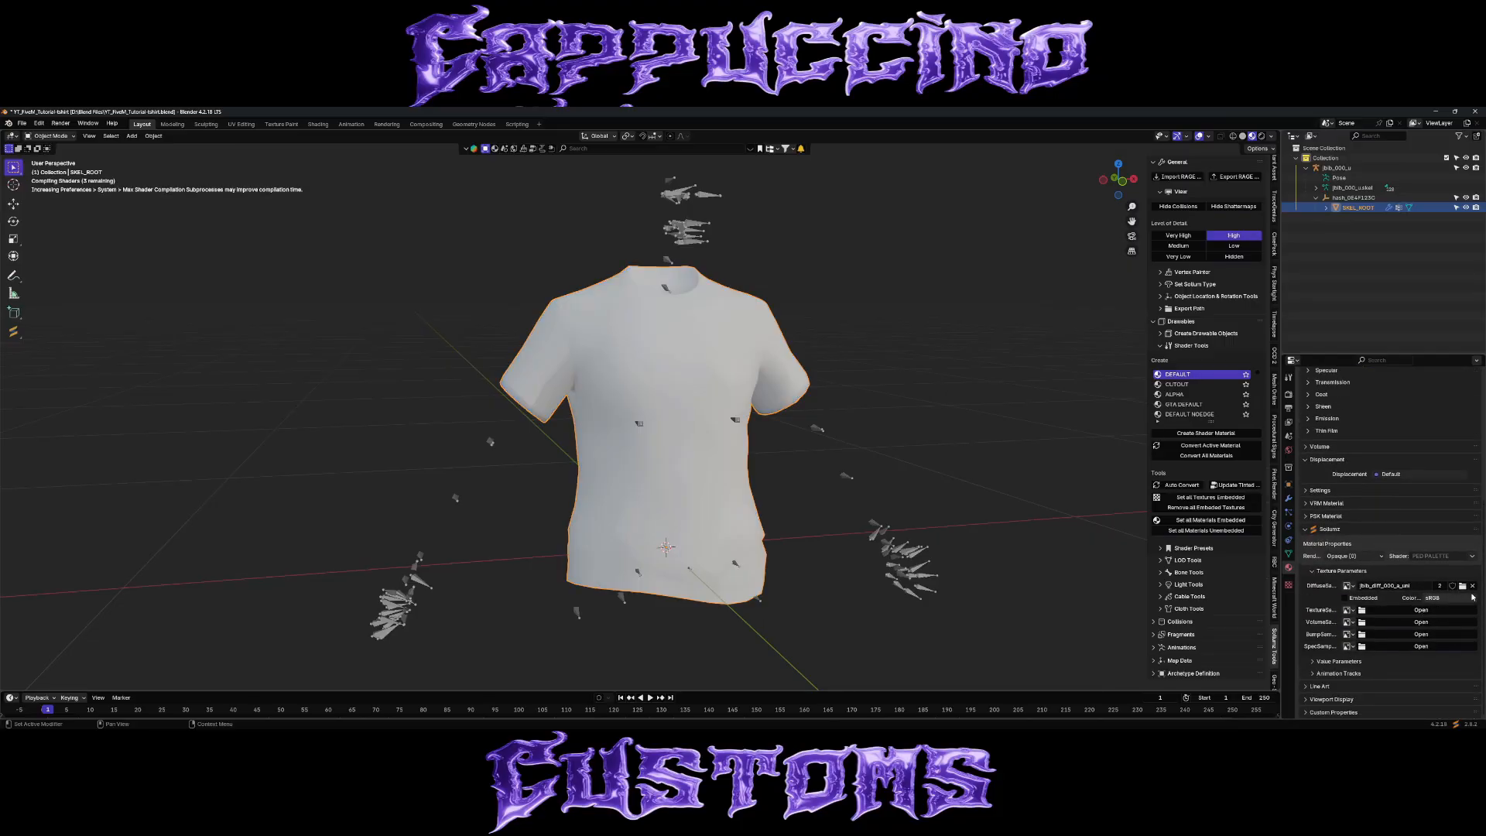
{"action": "left_click", "coordinate": [1472, 586]}
{"action": "scroll", "coordinate": [1374, 496], "scroll_direction": "up", "scroll_amount": 10}
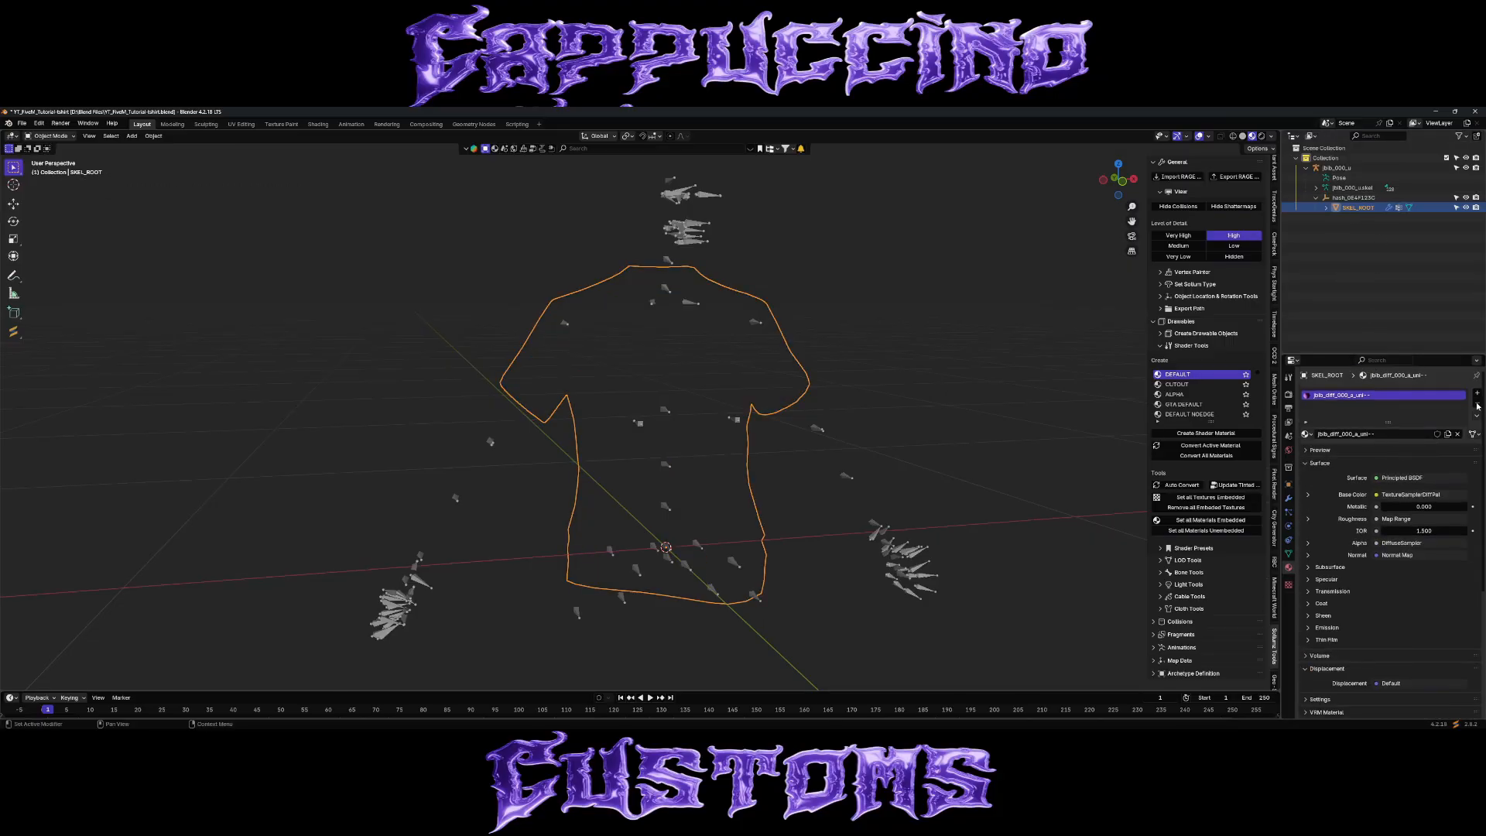
{"action": "left_click", "coordinate": [1477, 403]}
Filter the Sollumz shader list by "ped" and create a PED shader material on the shirt.
{"action": "left_click", "coordinate": [1158, 422]}
{"action": "type", "text": "ped"}
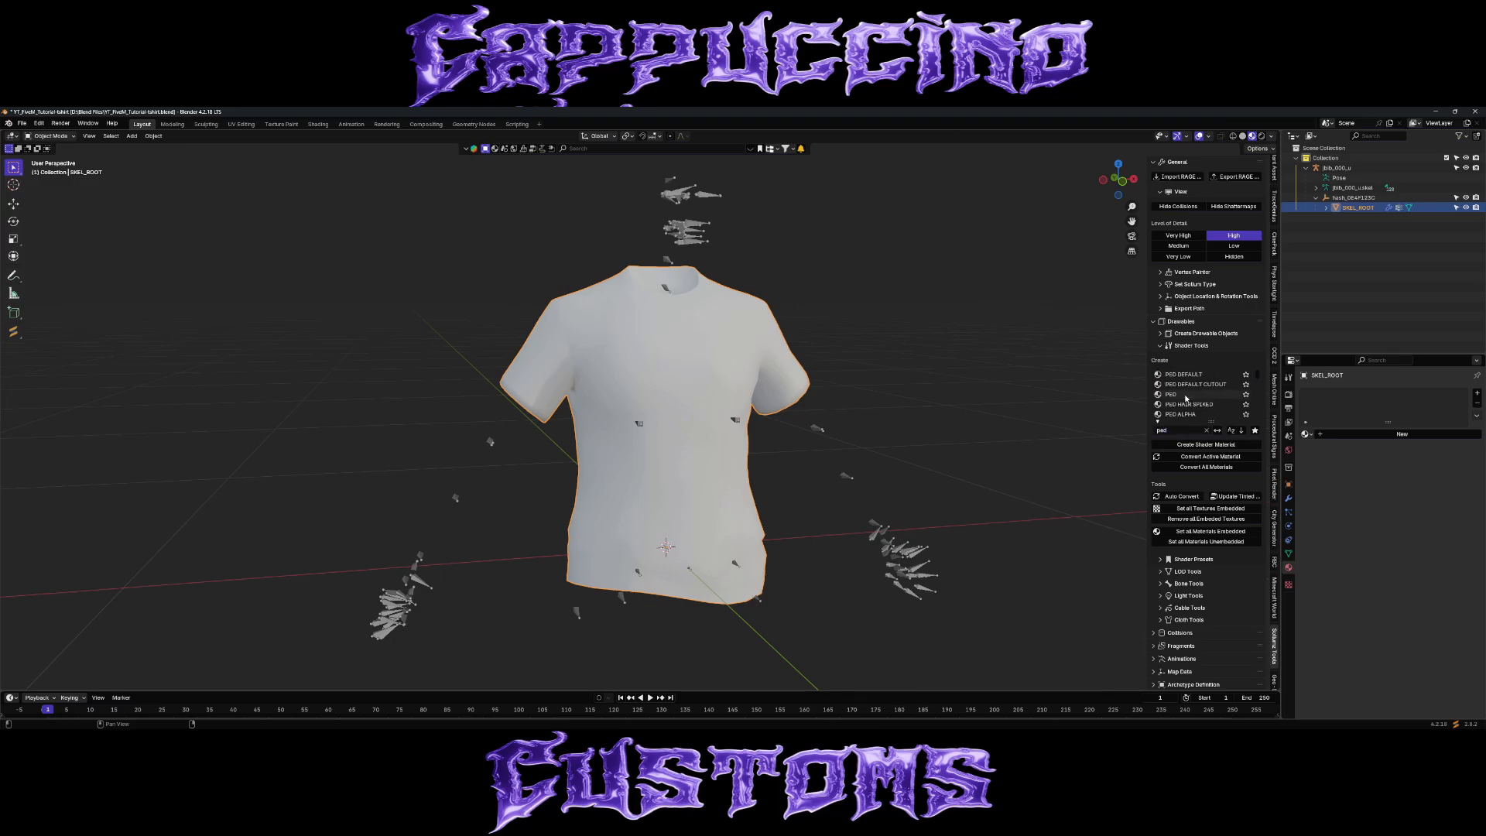
{"action": "left_click", "coordinate": [1185, 396]}
{"action": "left_click", "coordinate": [1208, 446]}
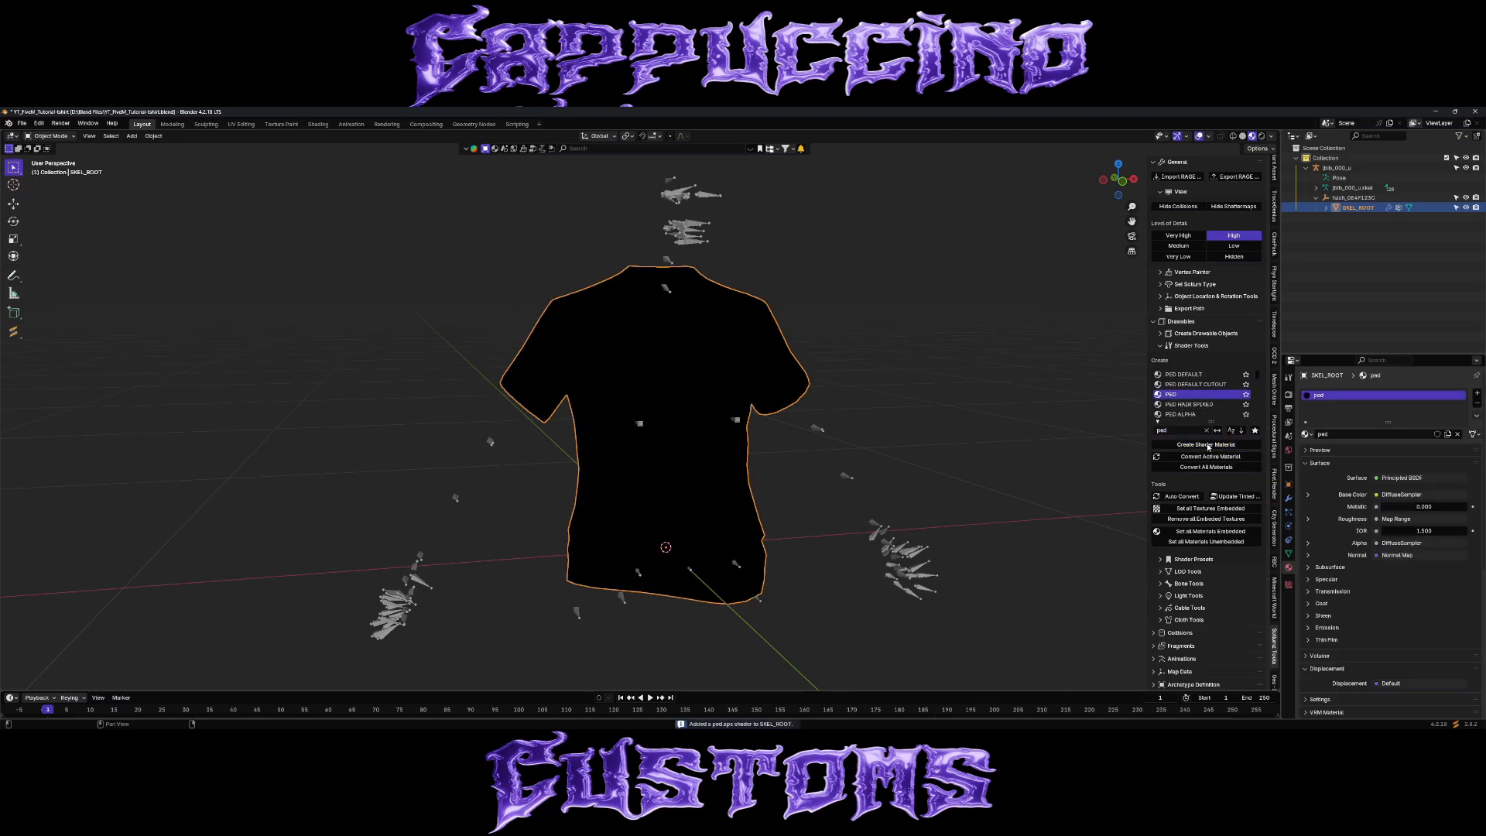
Load jbib_diff_000_a_uni.dds as the PED material's diffuse sampler texture.
{"action": "scroll", "coordinate": [1337, 524], "scroll_direction": "down", "scroll_amount": 2}
{"action": "scroll", "coordinate": [1337, 524], "scroll_direction": "down", "scroll_amount": 4}
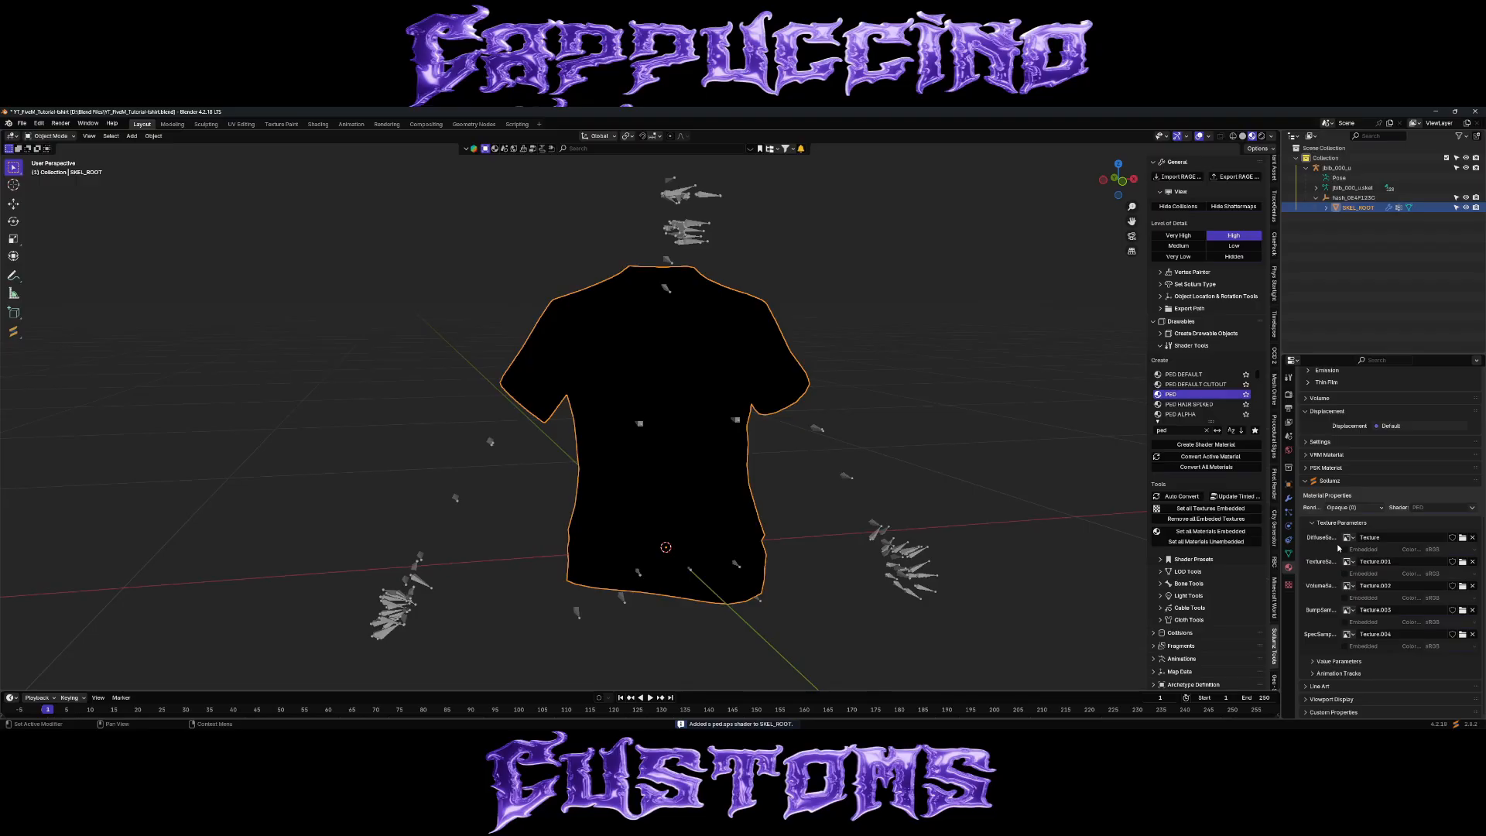
{"action": "left_click", "coordinate": [1462, 539]}
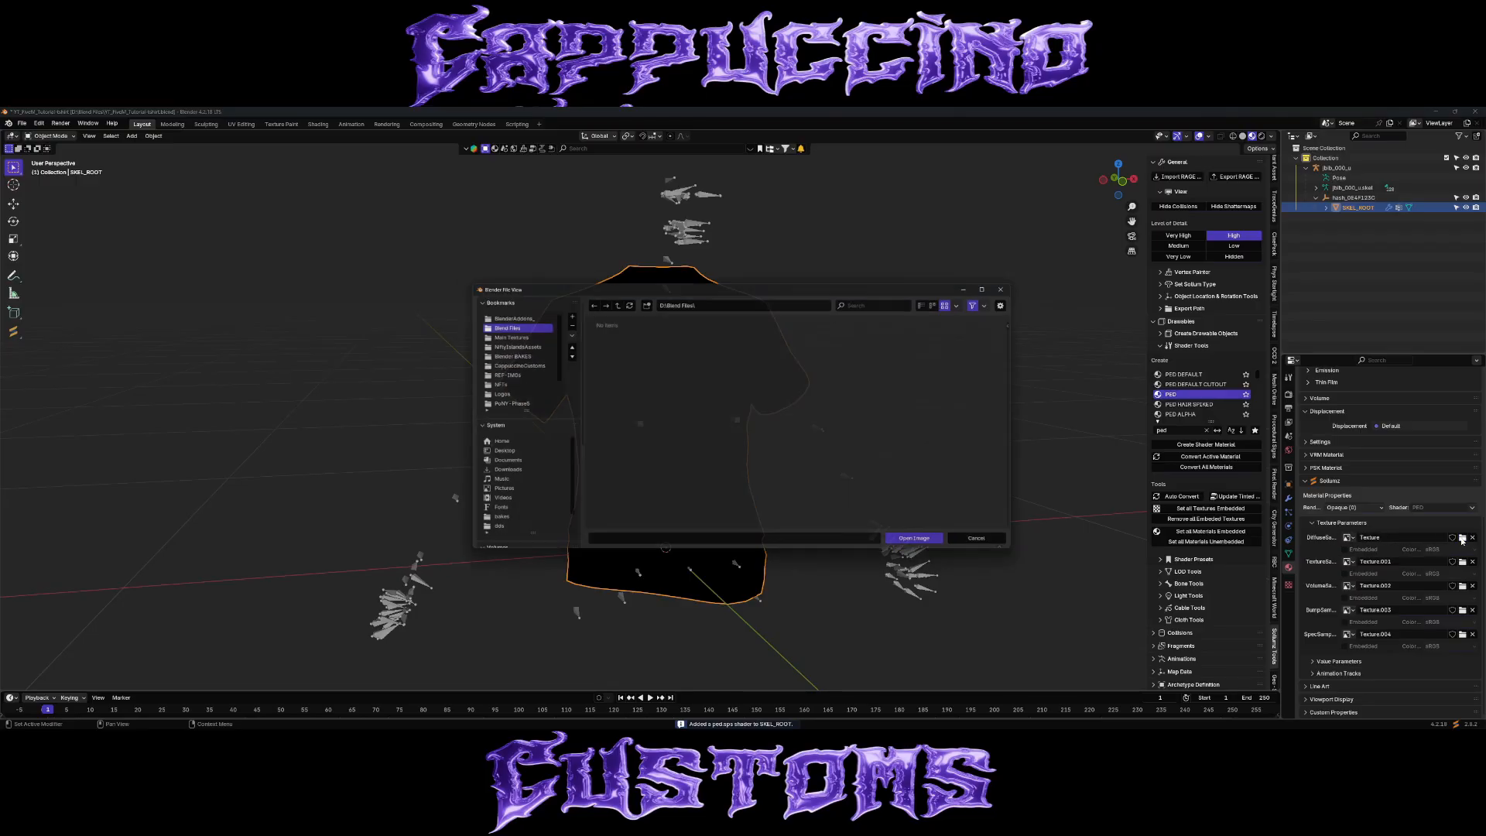
{"action": "left_click", "coordinate": [508, 364]}
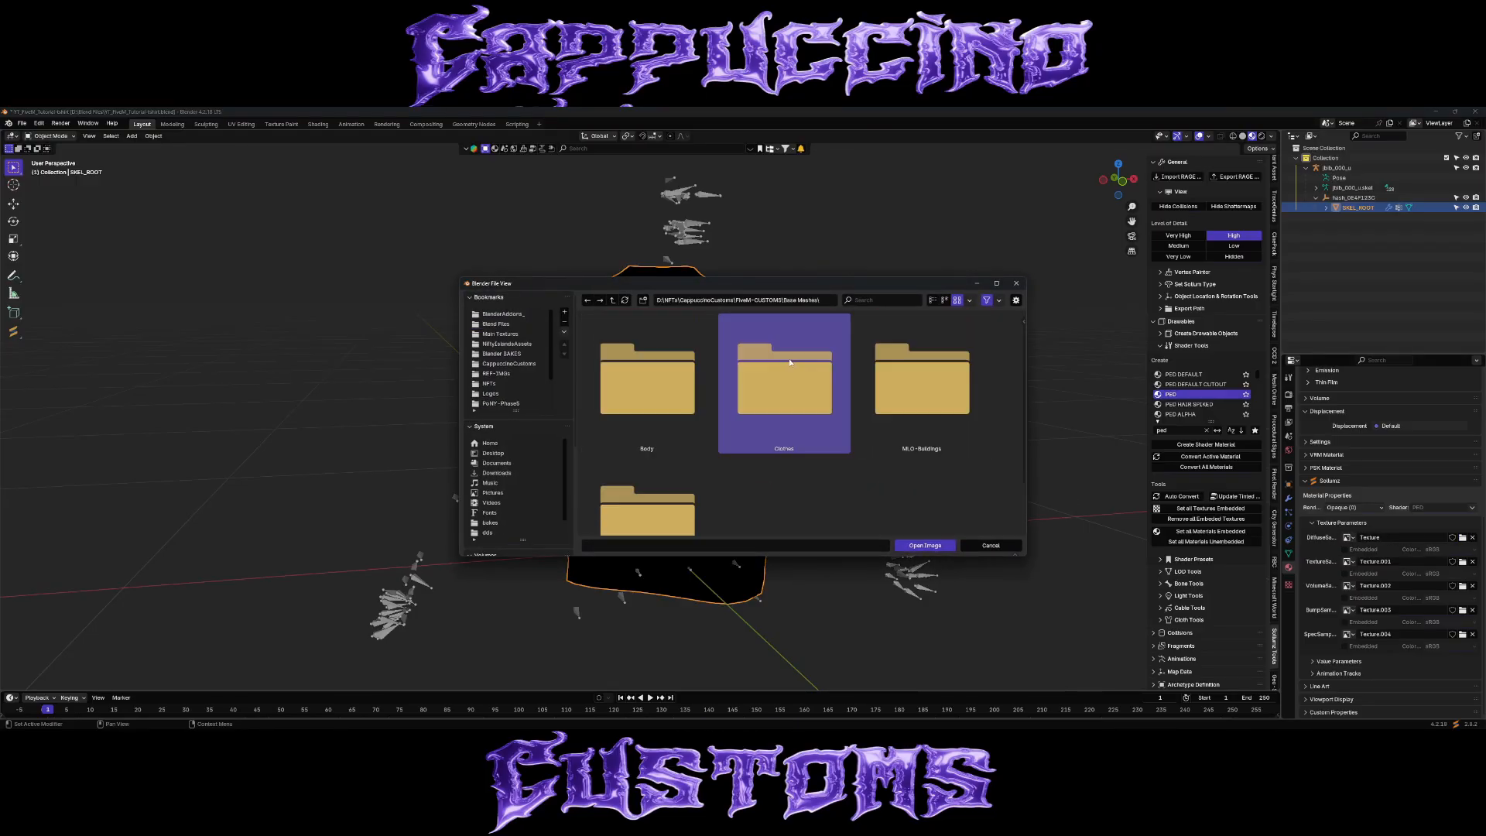
{"action": "double_click", "coordinate": [785, 389]}
{"action": "left_click", "coordinate": [648, 411]}
{"action": "double_click", "coordinate": [648, 411]}
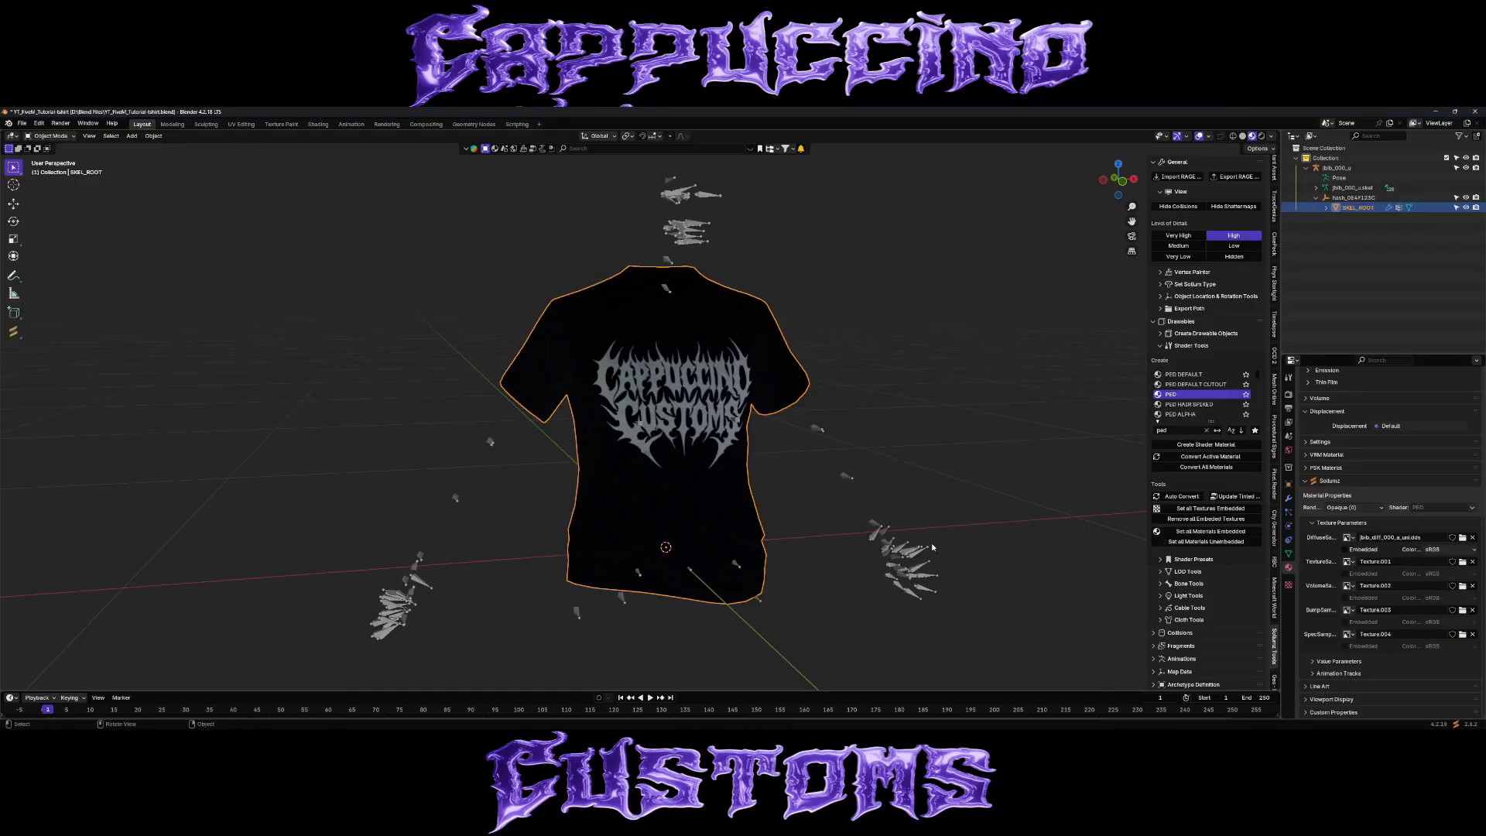
Load the jbib_normal_000 and jbib_spec_000 DDS files into the bump and specular samplers, and embed the diffuse, bump and specular textures.
{"action": "left_click", "coordinate": [1463, 563]}
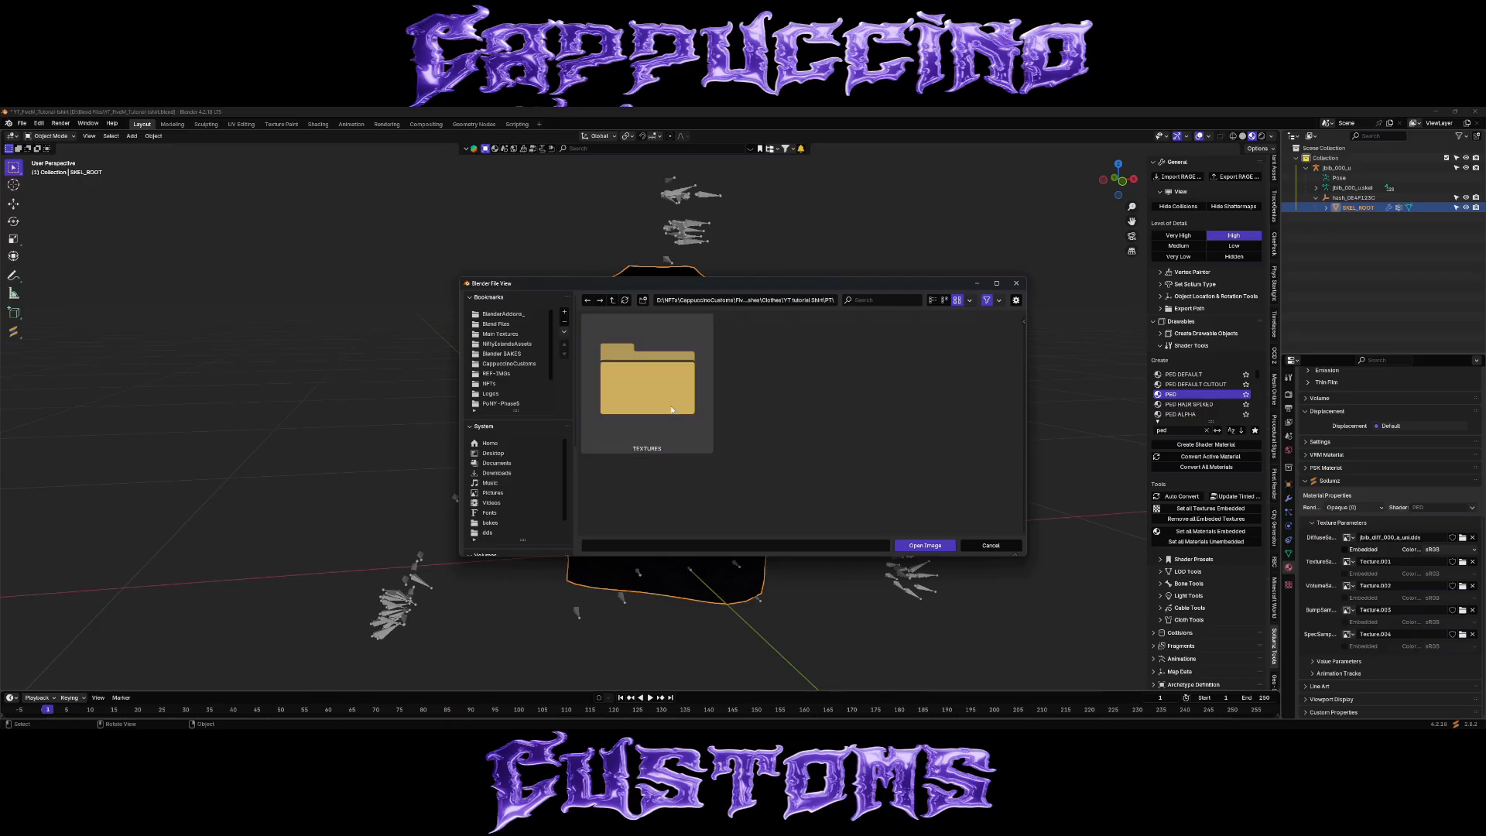
{"action": "double_click", "coordinate": [795, 365]}
{"action": "left_click", "coordinate": [506, 404]}
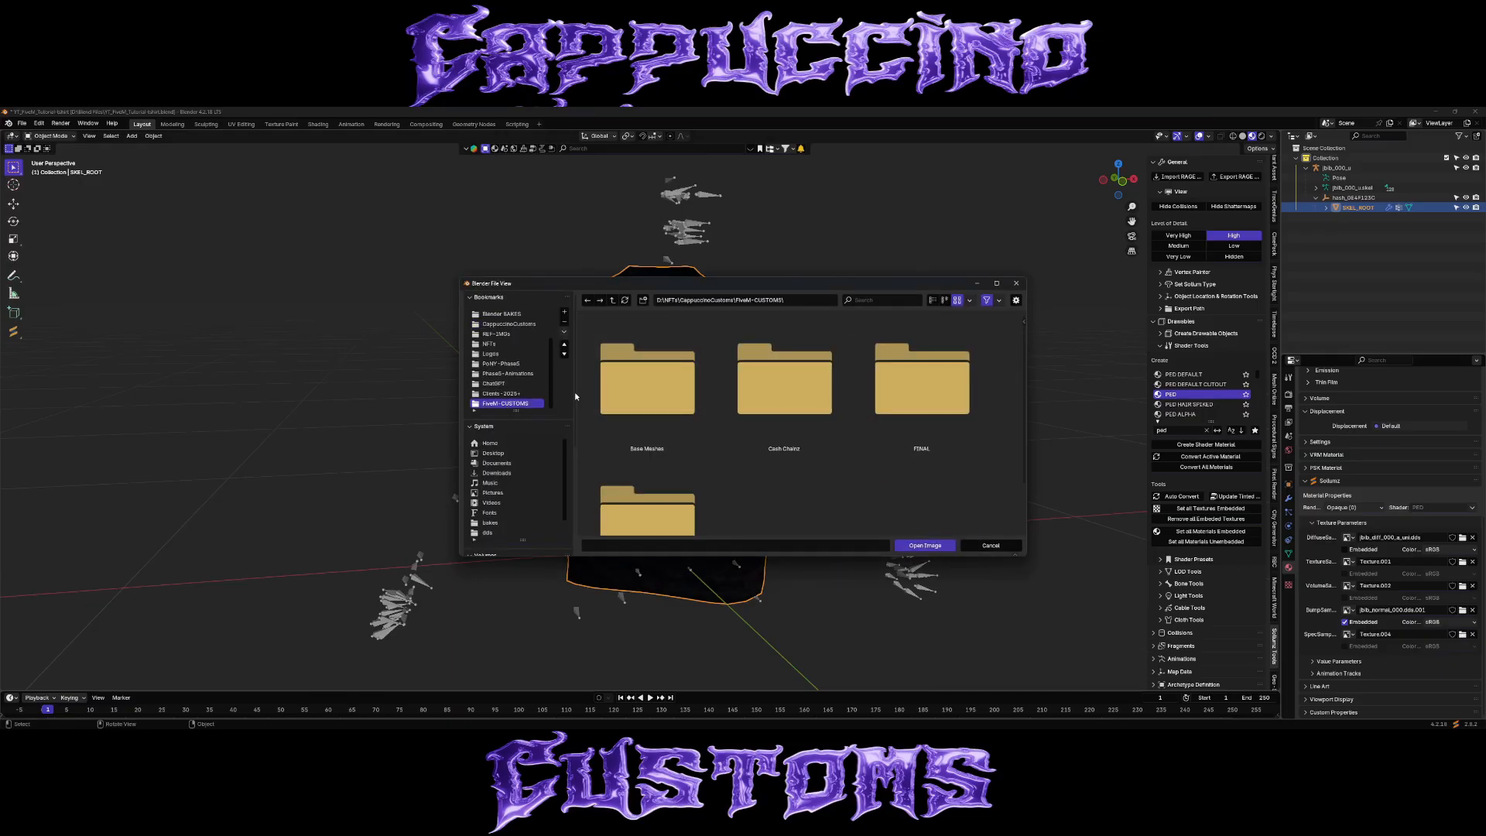
{"action": "double_click", "coordinate": [648, 379]}
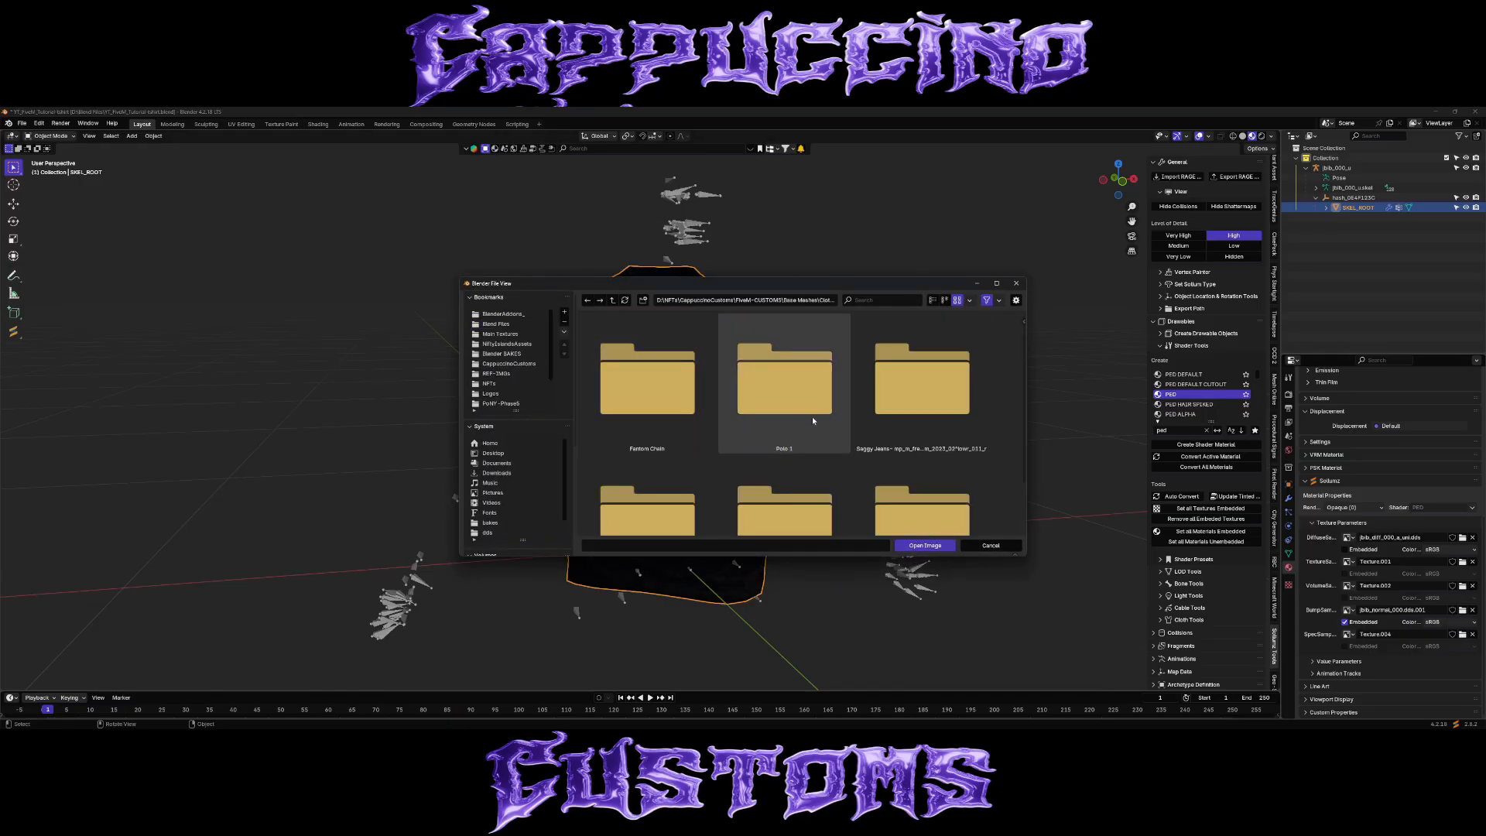
{"action": "double_click", "coordinate": [785, 379]}
{"action": "double_click", "coordinate": [922, 379]}
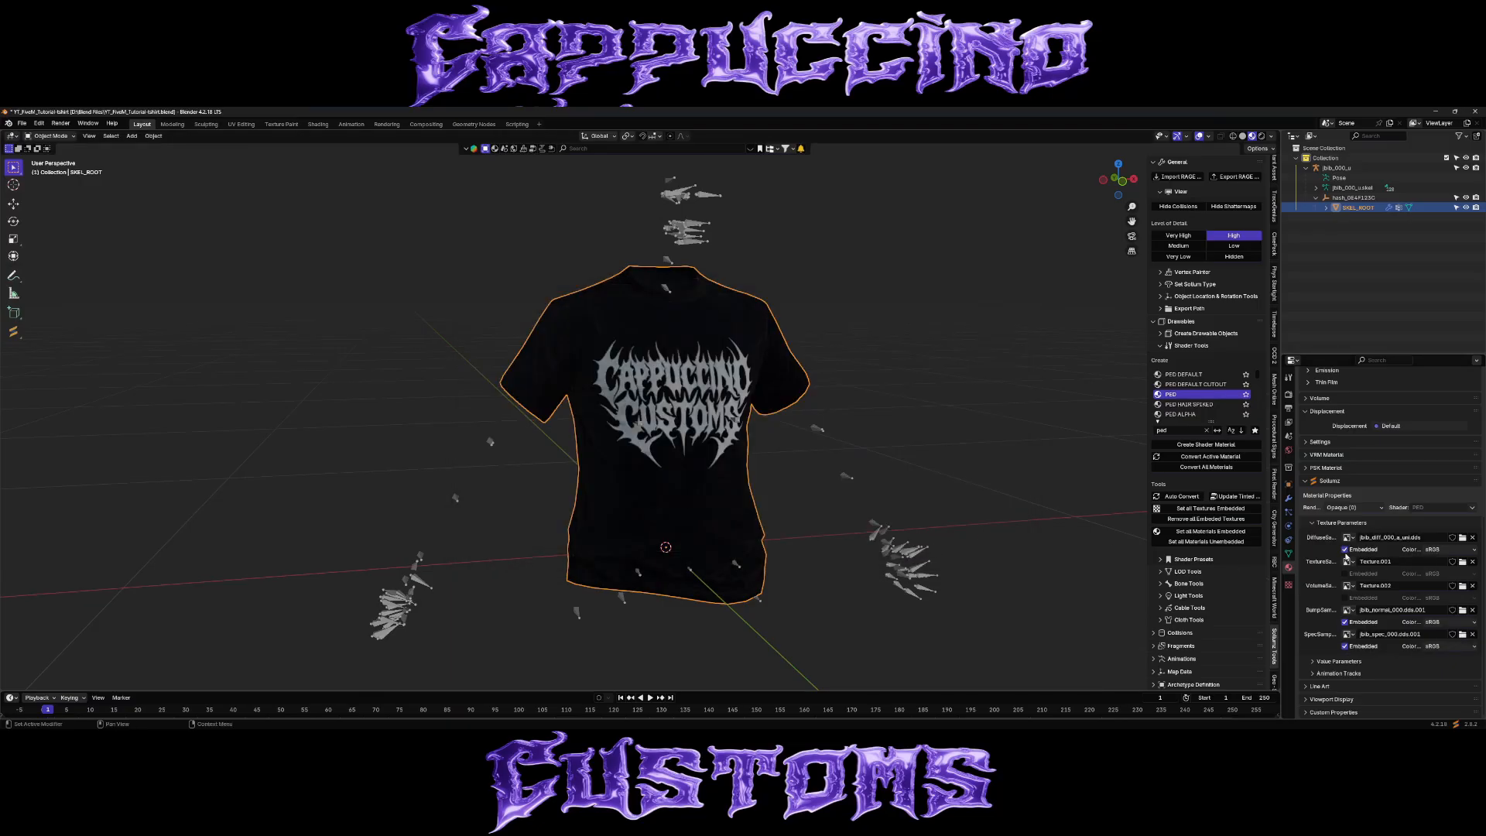
Set the viewport to solid shading with texture colour and deselect the shirt.
{"action": "scroll", "coordinate": [1357, 588], "scroll_direction": "up", "scroll_amount": 3}
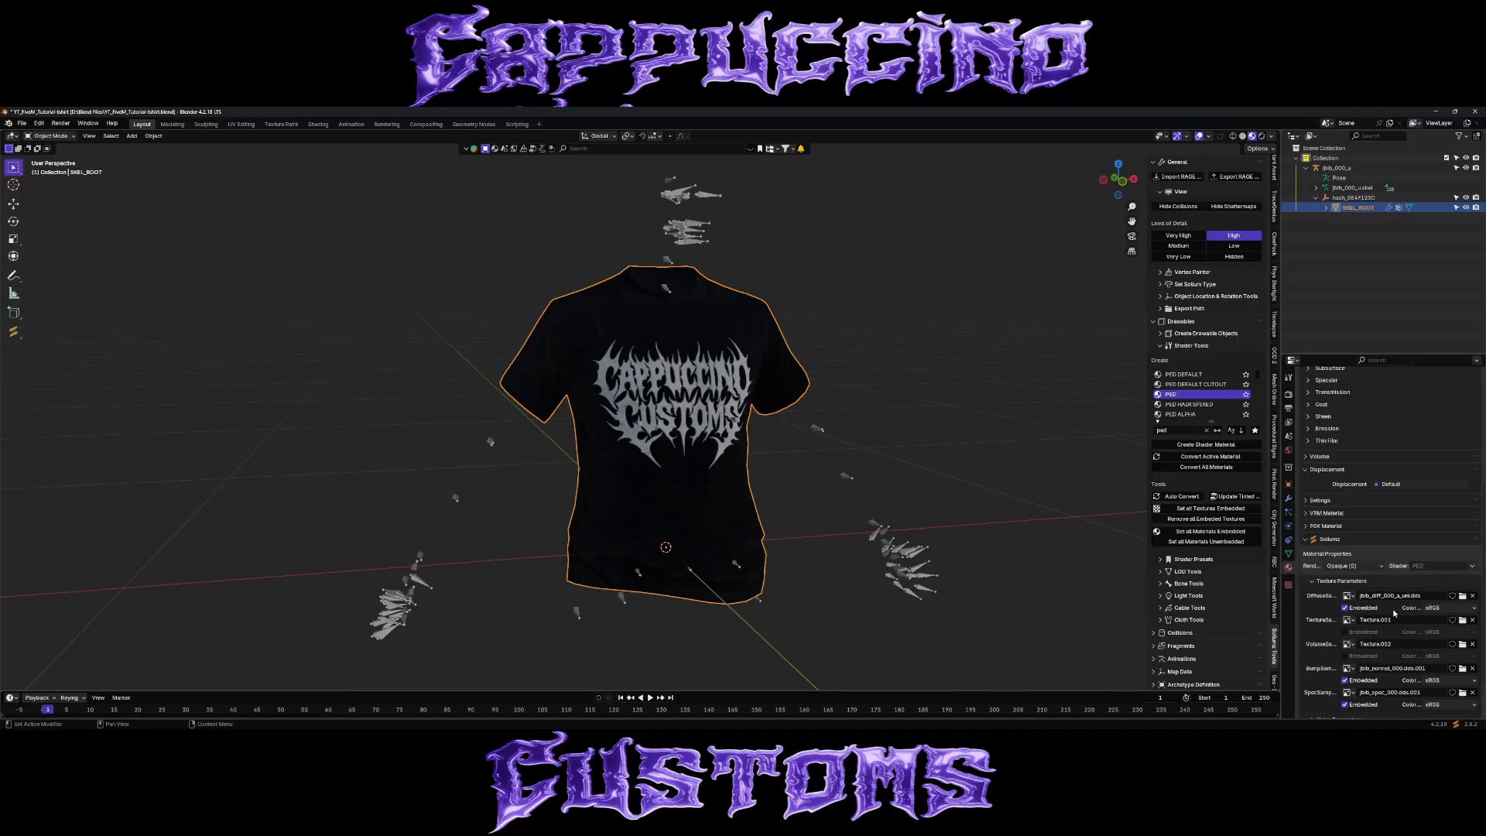
{"action": "scroll", "coordinate": [1393, 614], "scroll_direction": "up", "scroll_amount": 6}
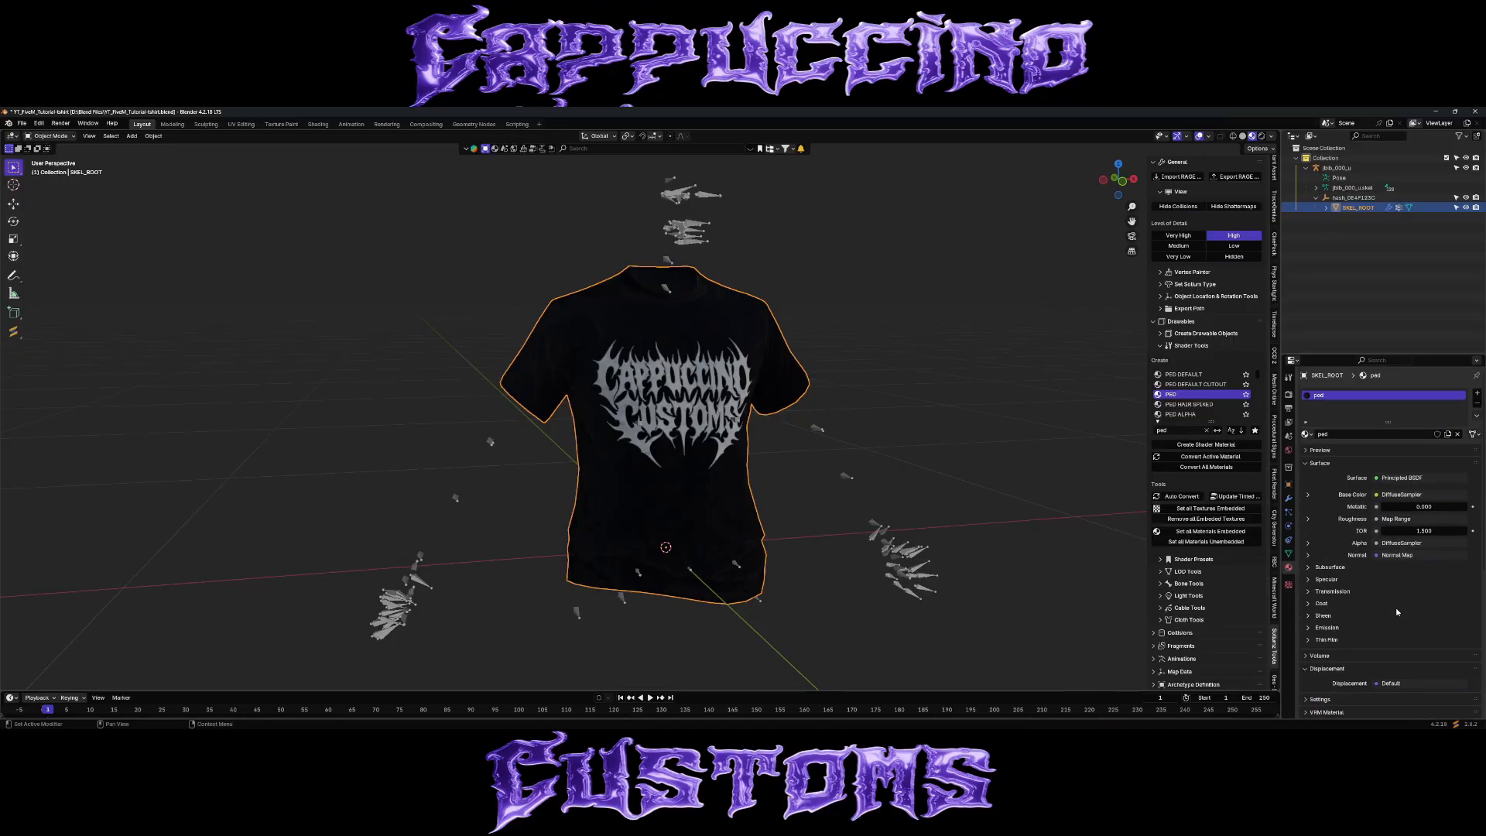
{"action": "scroll", "coordinate": [1397, 613], "scroll_direction": "down", "scroll_amount": 2}
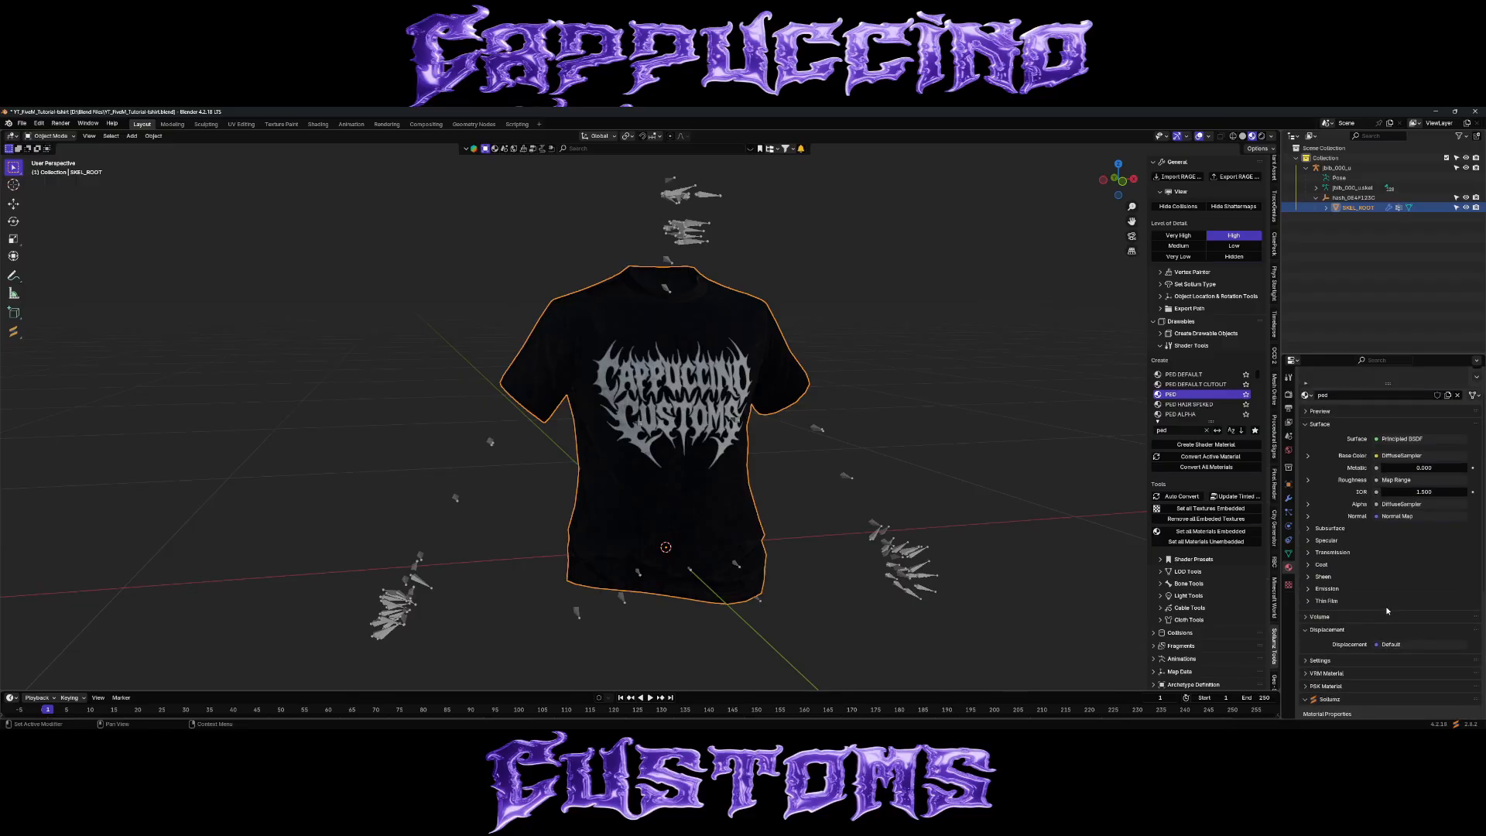
{"action": "scroll", "coordinate": [1387, 611], "scroll_direction": "up", "scroll_amount": 2}
{"action": "scroll", "coordinate": [1343, 558], "scroll_direction": "down", "scroll_amount": 8}
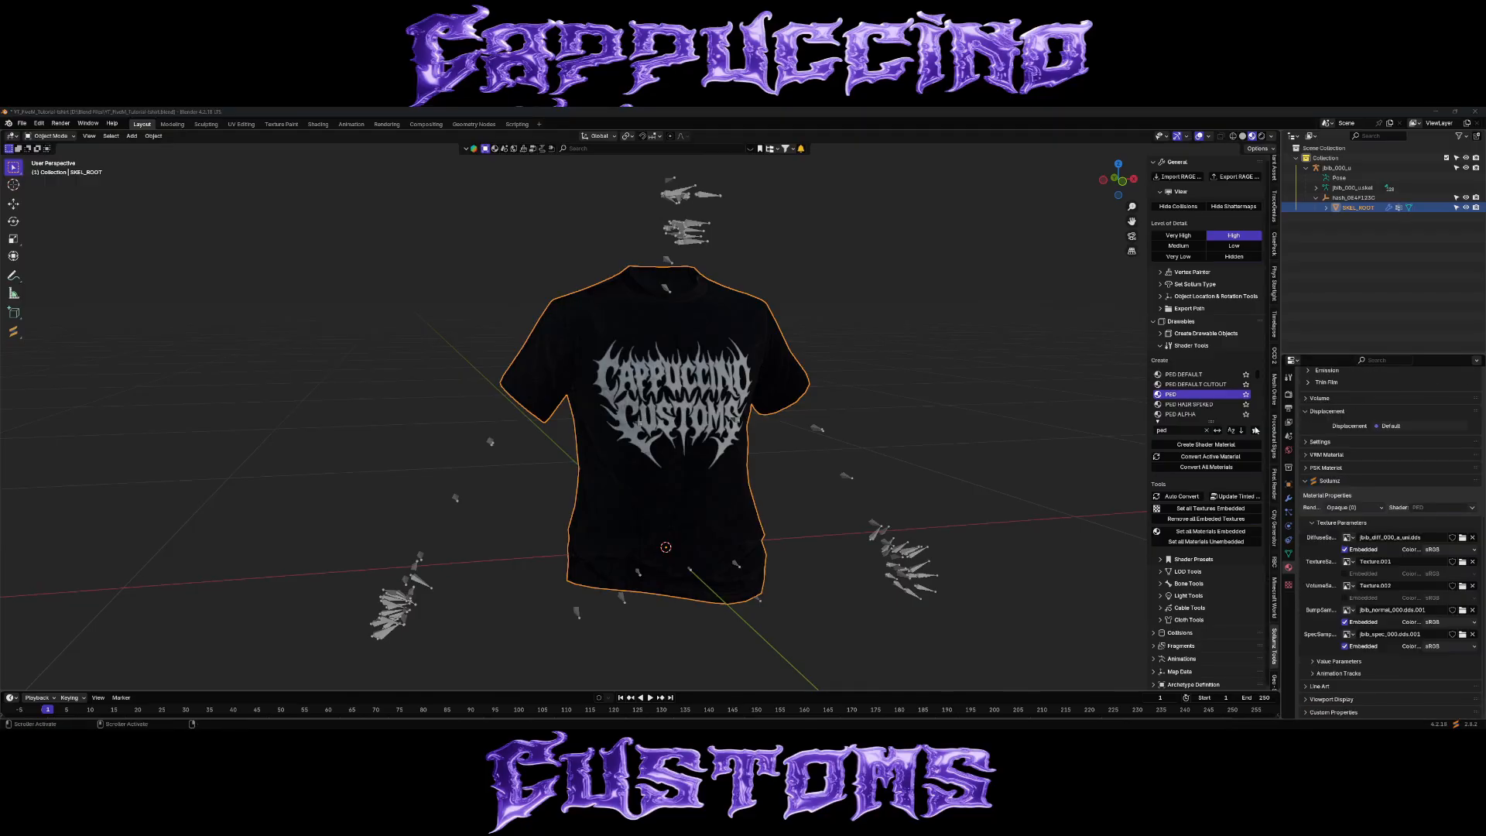
{"action": "left_click", "coordinate": [1243, 137]}
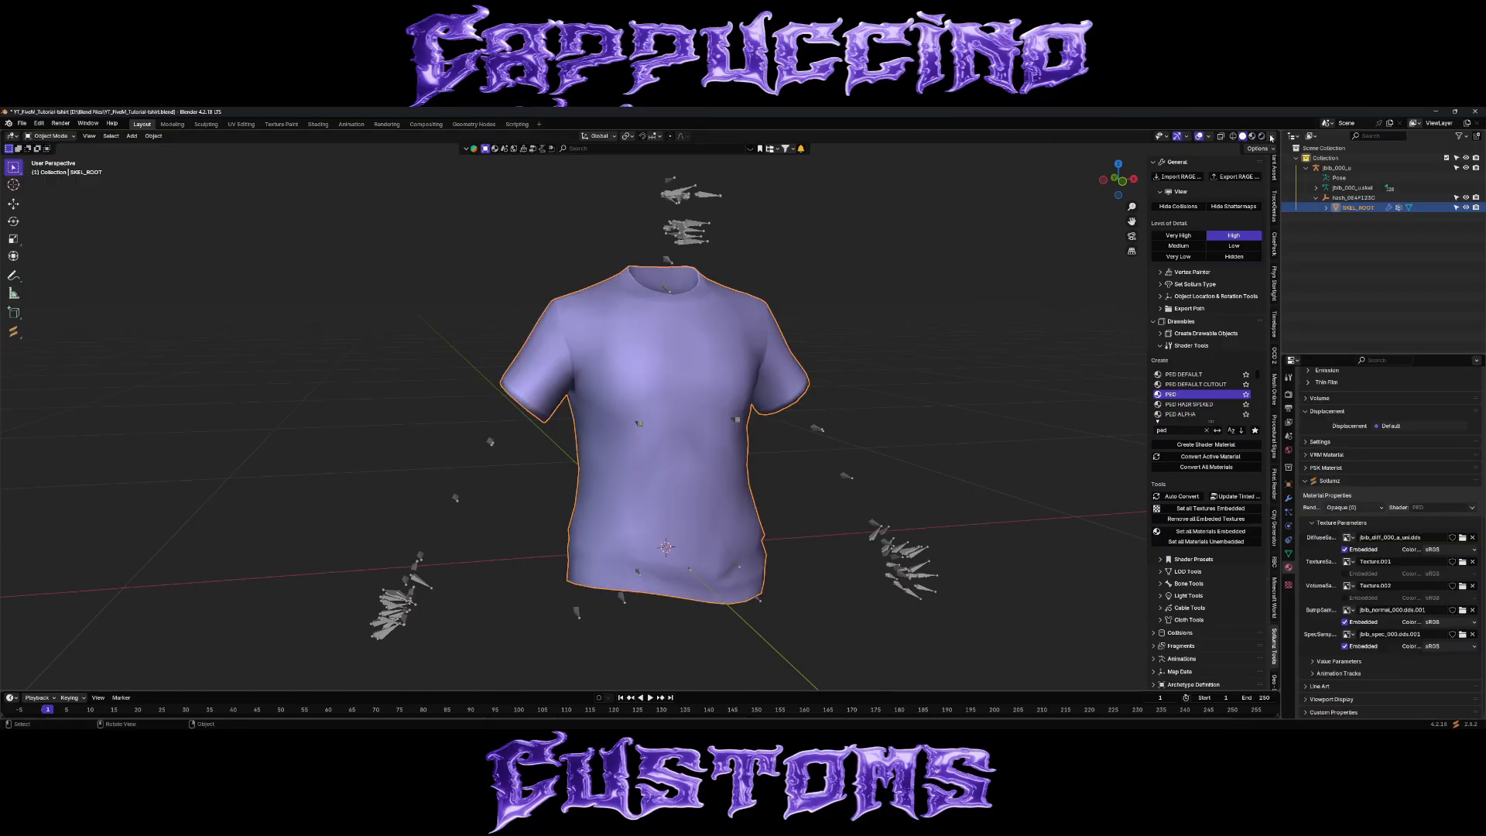
{"action": "left_click", "coordinate": [1271, 137]}
{"action": "left_click", "coordinate": [1306, 282]}
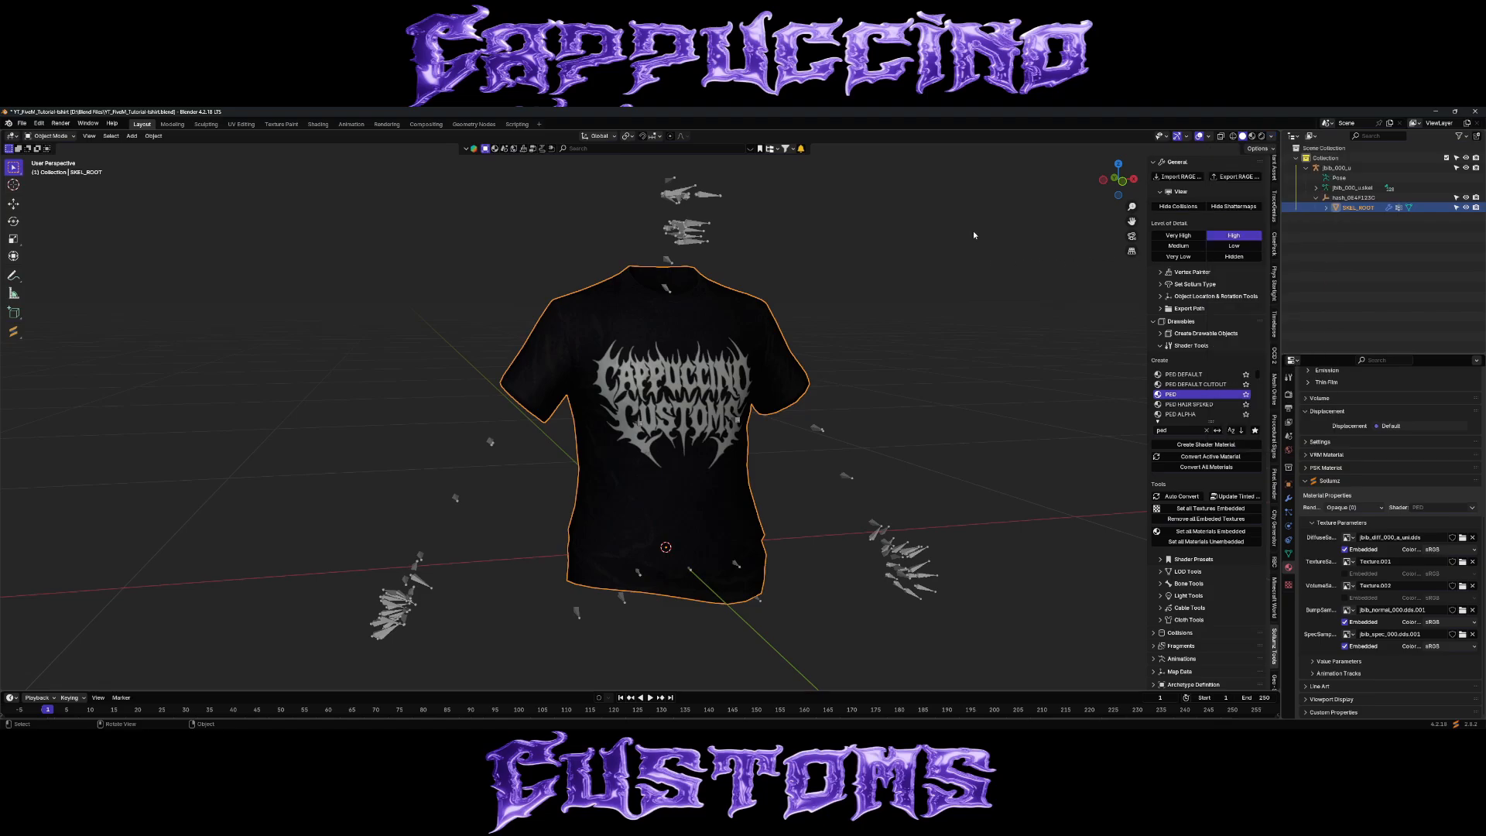
{"action": "key", "text": "alt+a"}
Examine the shirt's Color 1 and Color 2 attributes in Vertex Paint mode.
{"action": "left_click", "coordinate": [1289, 554]}
{"action": "scroll", "coordinate": [1339, 573], "scroll_direction": "down", "scroll_amount": 2}
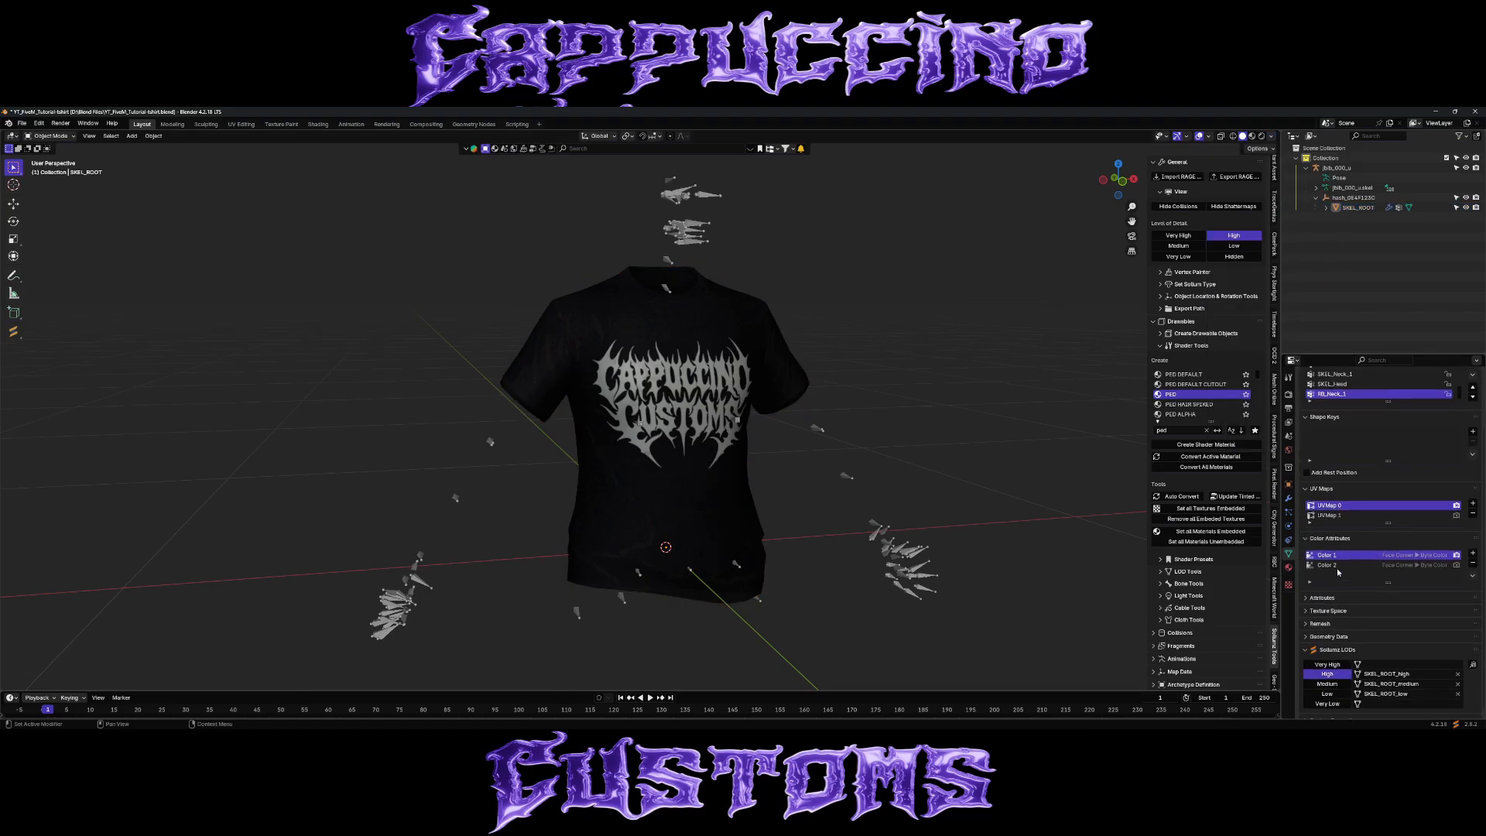
{"action": "left_click", "coordinate": [50, 135]}
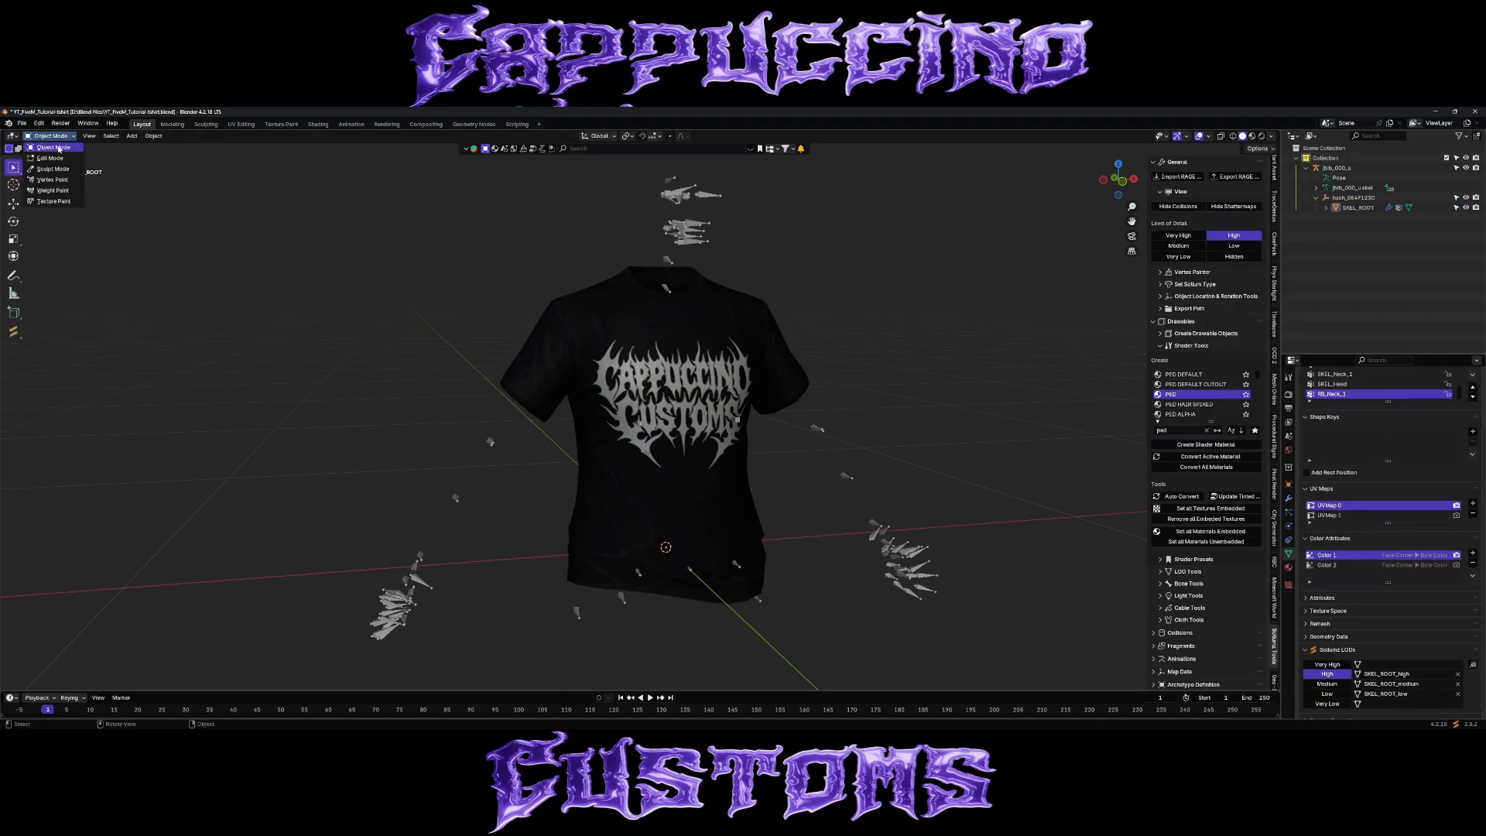
{"action": "left_click", "coordinate": [61, 180]}
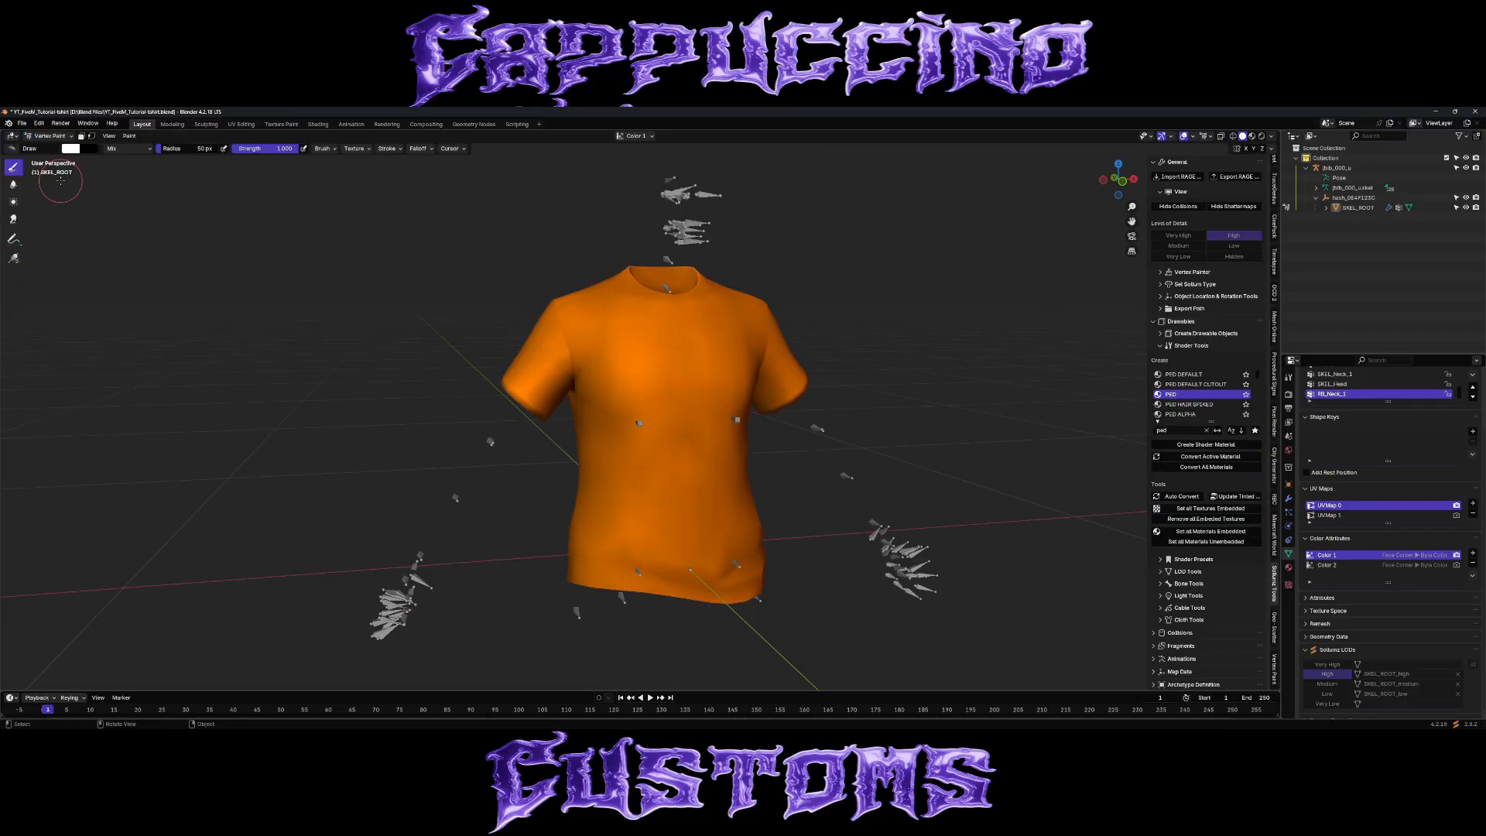
{"action": "left_click", "coordinate": [1338, 566]}
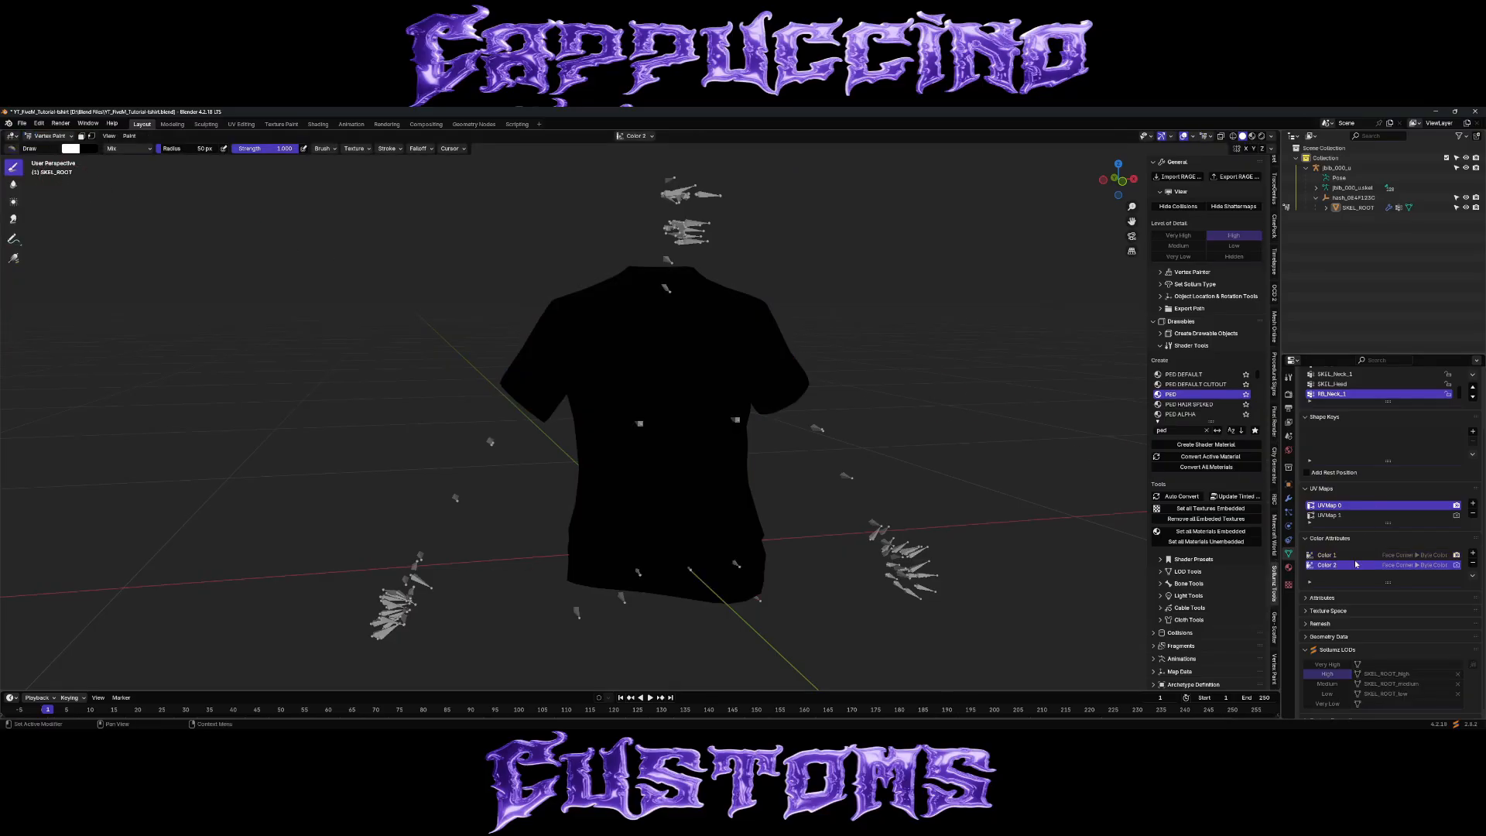
{"action": "left_click", "coordinate": [1354, 557]}
Inspect the shirt's vertex group weights for the arm, clavicle, spine, neck and head bones in Weight Paint, and return to Object Mode.
{"action": "left_click", "coordinate": [51, 136]}
{"action": "left_click", "coordinate": [55, 192]}
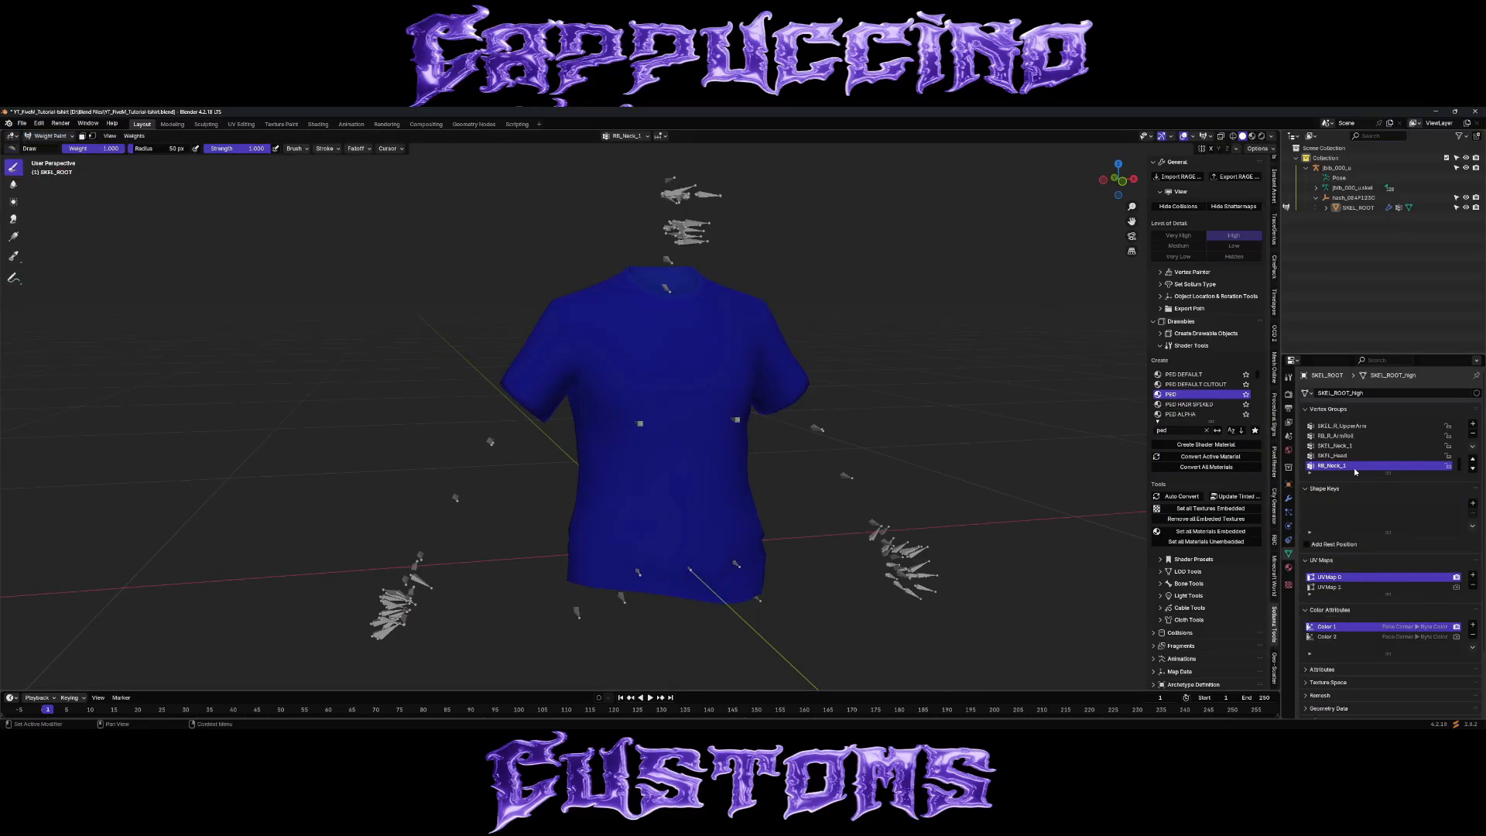
{"action": "middle_click_drag", "start_coordinate": [1089, 389], "coordinate": [1108, 422]}
{"action": "scroll", "coordinate": [1366, 426], "scroll_direction": "up", "scroll_amount": 7, "text": "ctrl"}
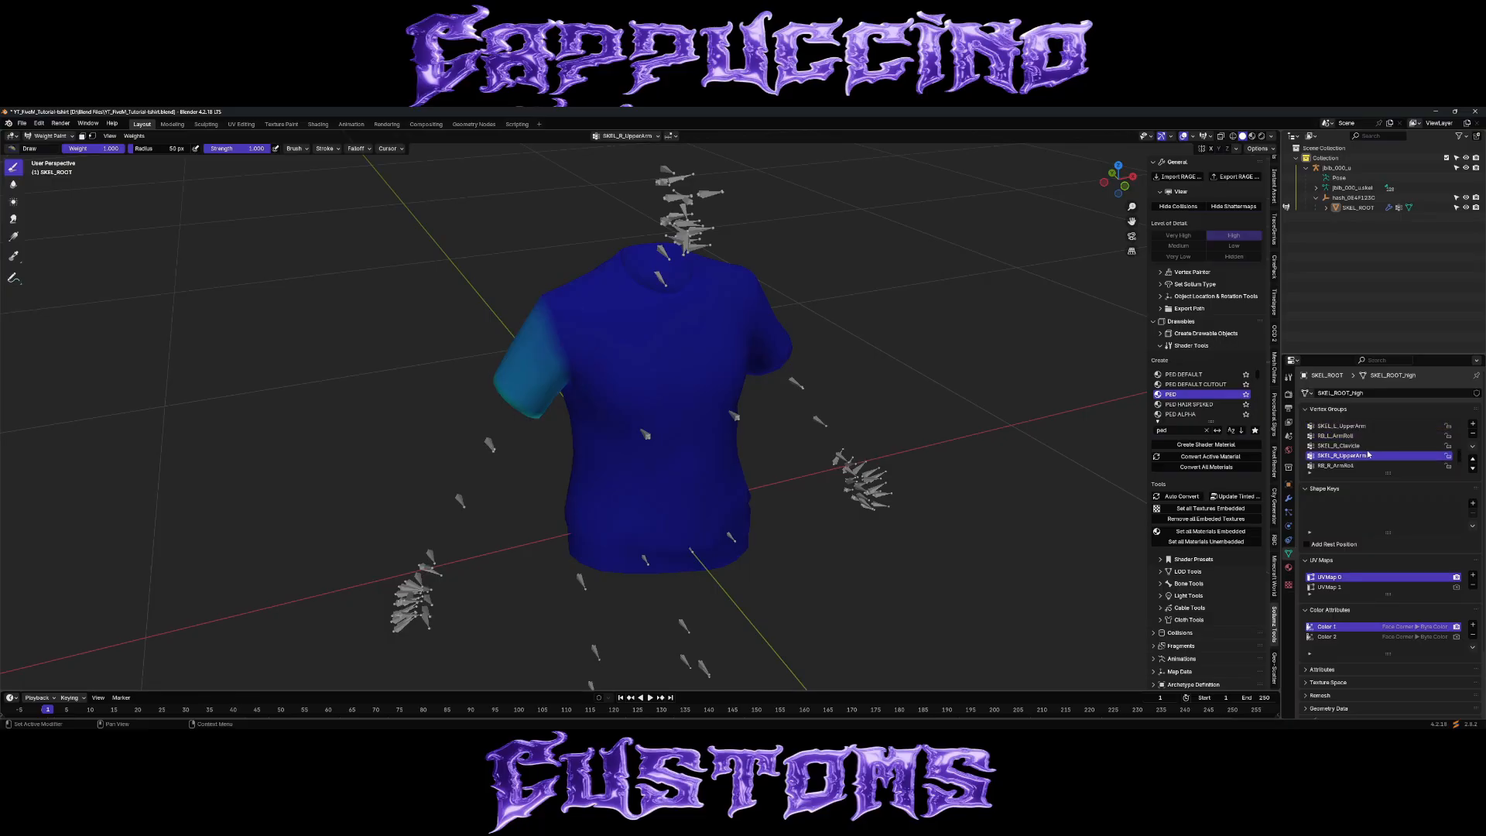
{"action": "scroll", "coordinate": [1366, 427], "scroll_direction": "down", "scroll_amount": 8, "text": "ctrl"}
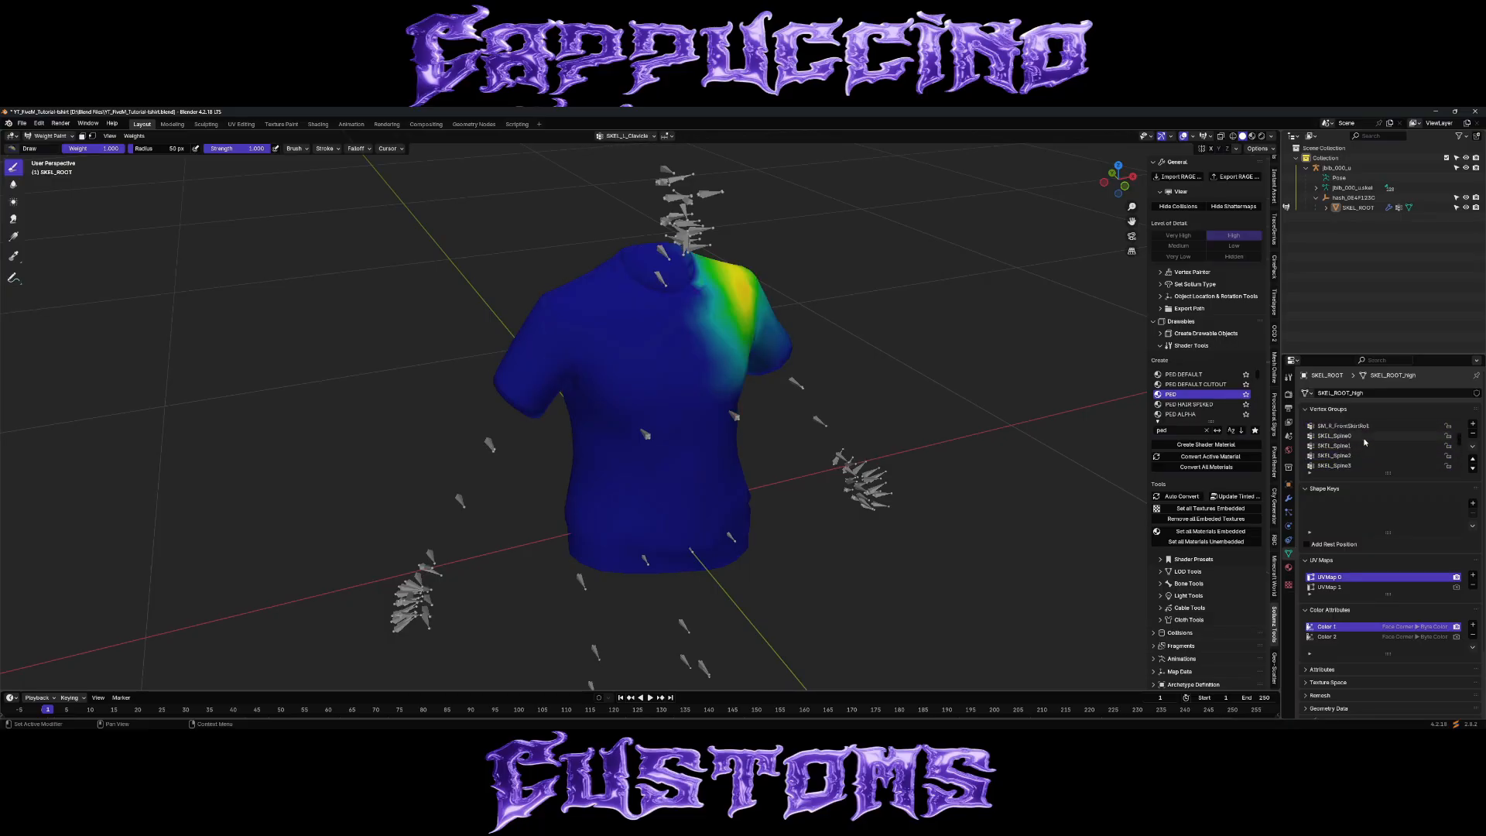
{"action": "scroll", "coordinate": [1363, 457], "scroll_direction": "up", "scroll_amount": 10, "text": "ctrl"}
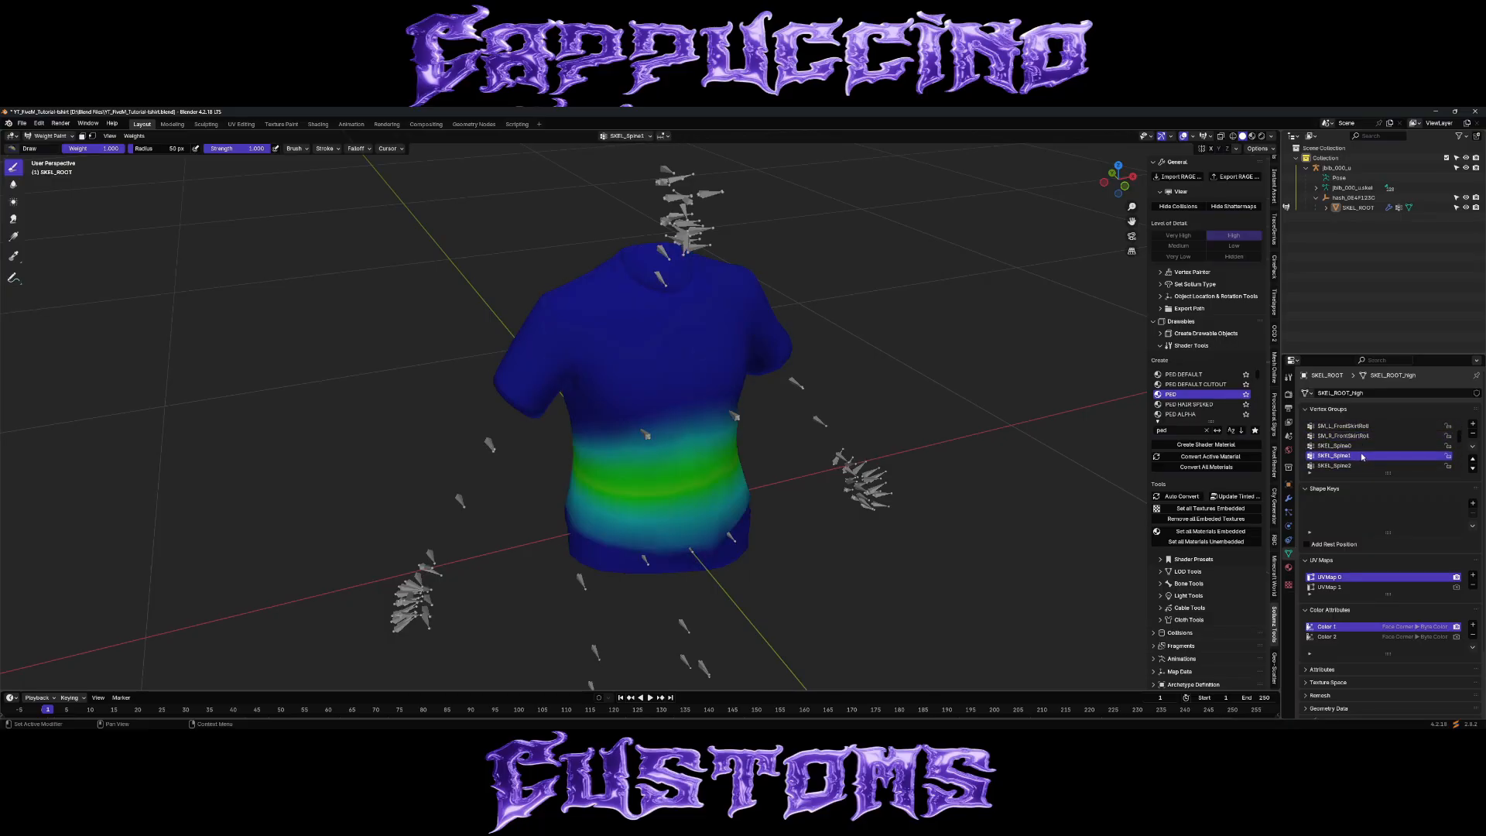
{"action": "scroll", "coordinate": [1369, 458], "scroll_direction": "down", "scroll_amount": 8, "text": "ctrl"}
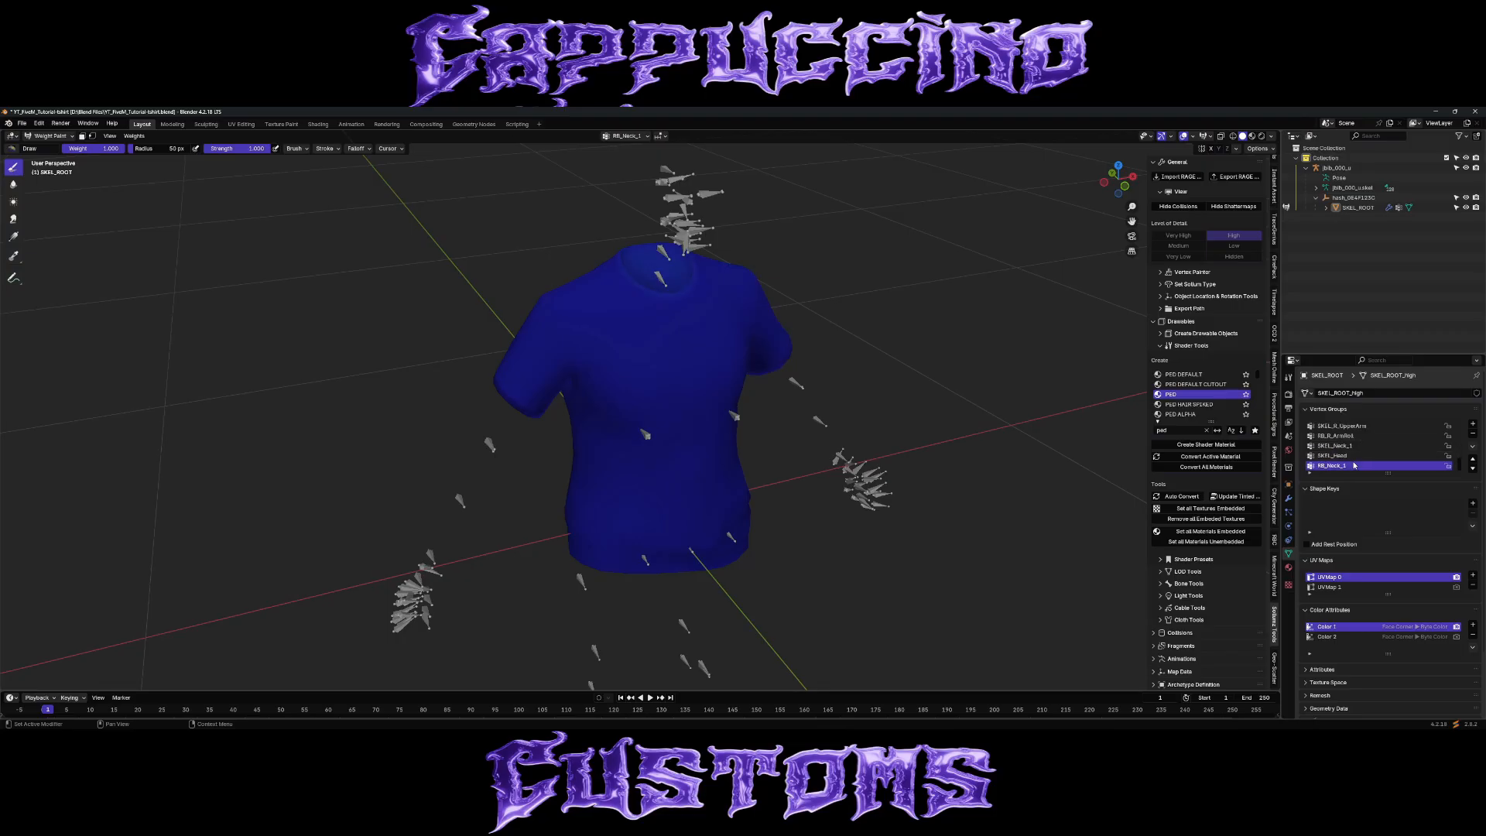
{"action": "left_click", "coordinate": [48, 135]}
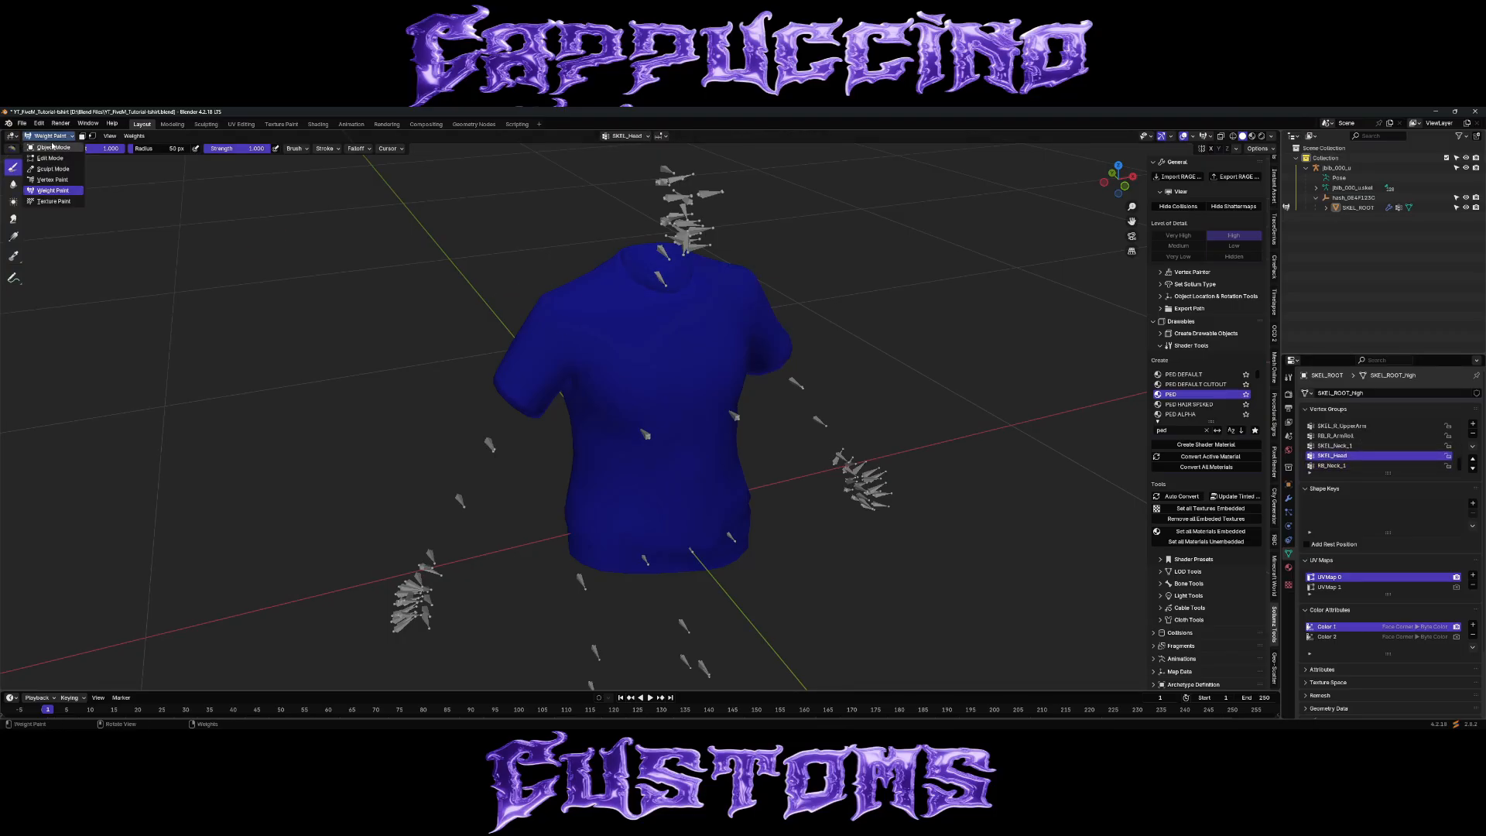
{"action": "left_click", "coordinate": [51, 147]}
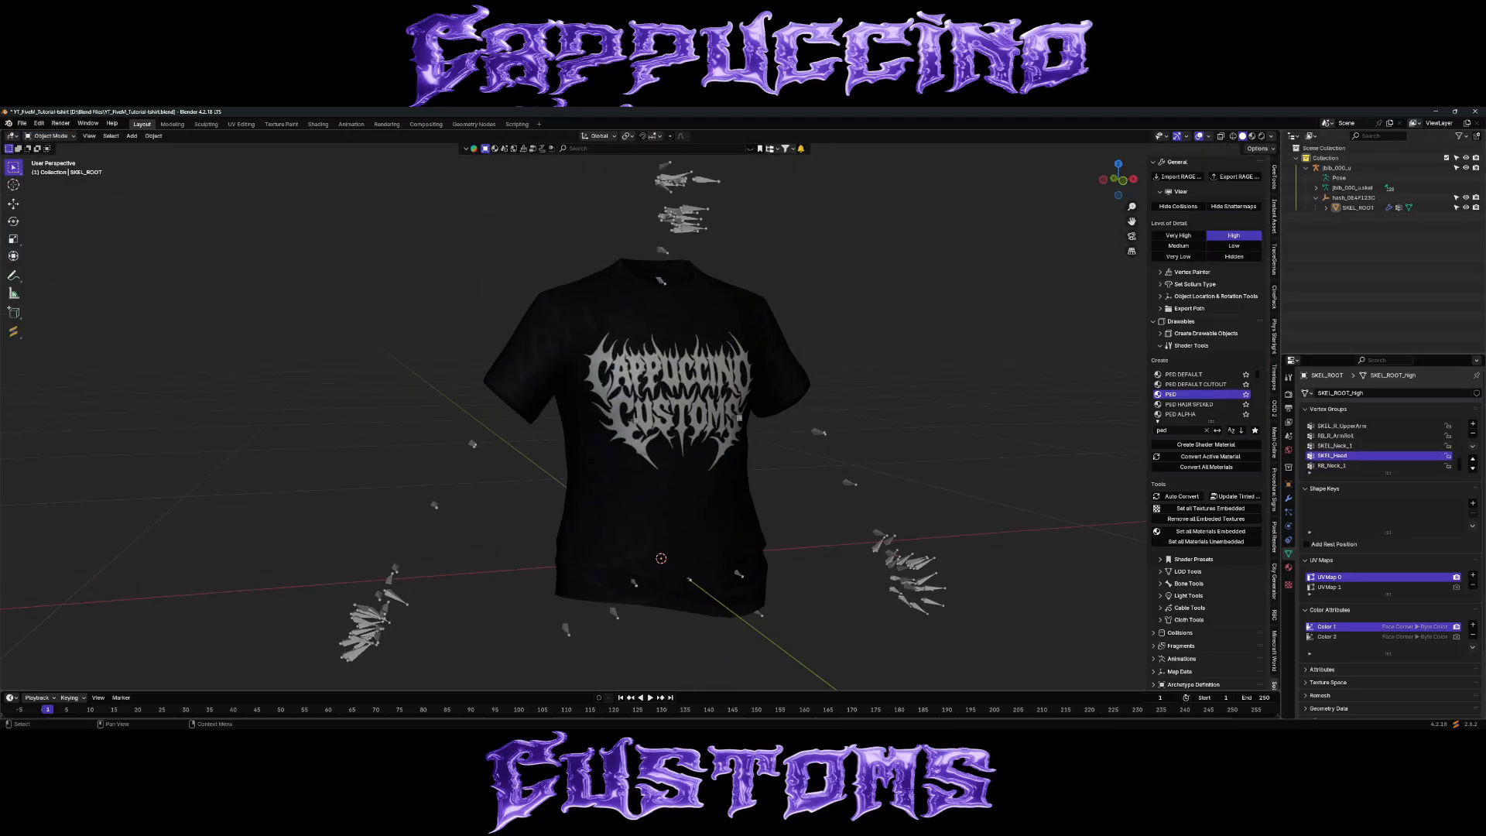
Check the shirt's skel armature modifier and look up the Armature entry among the available modifiers without adding one.
{"action": "middle_click_drag", "start_coordinate": [682, 387], "coordinate": [683, 409]}
{"action": "left_click", "coordinate": [683, 408]}
{"action": "left_click", "coordinate": [1289, 499]}
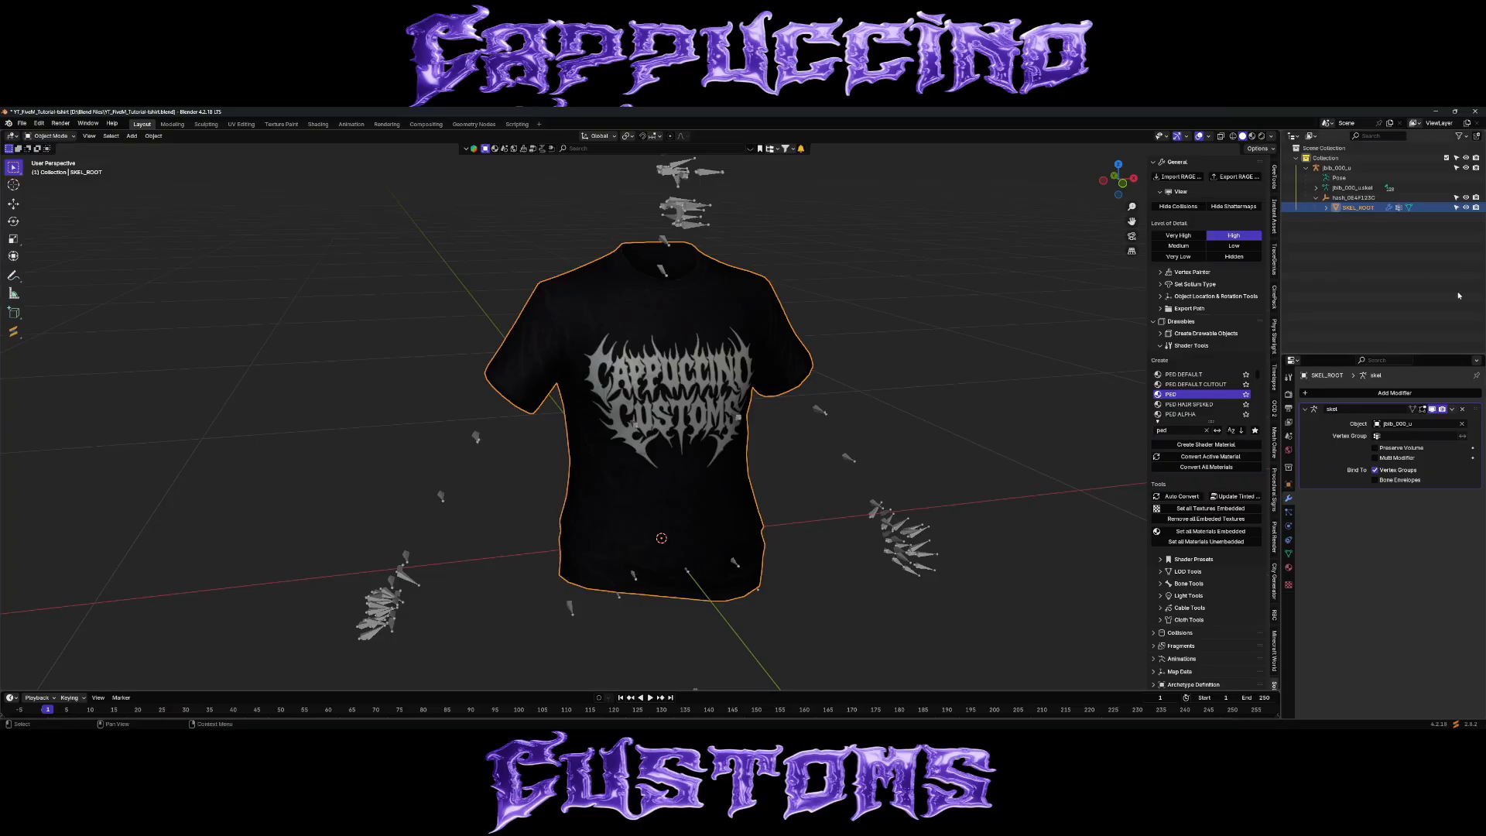
{"action": "left_click", "coordinate": [1414, 393]}
{"action": "type", "text": "a"}
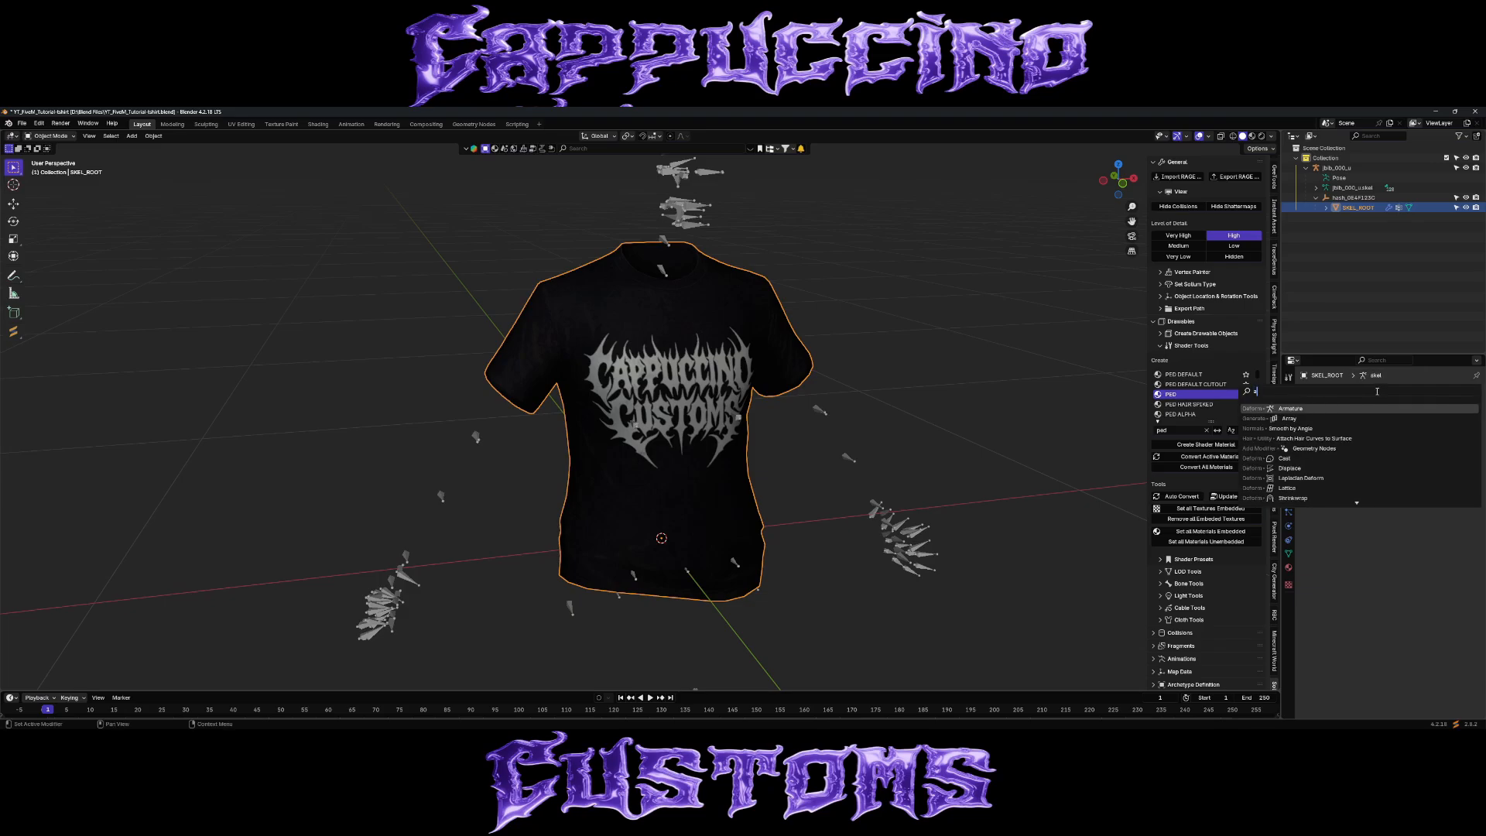
{"action": "left_click", "coordinate": [1367, 308]}
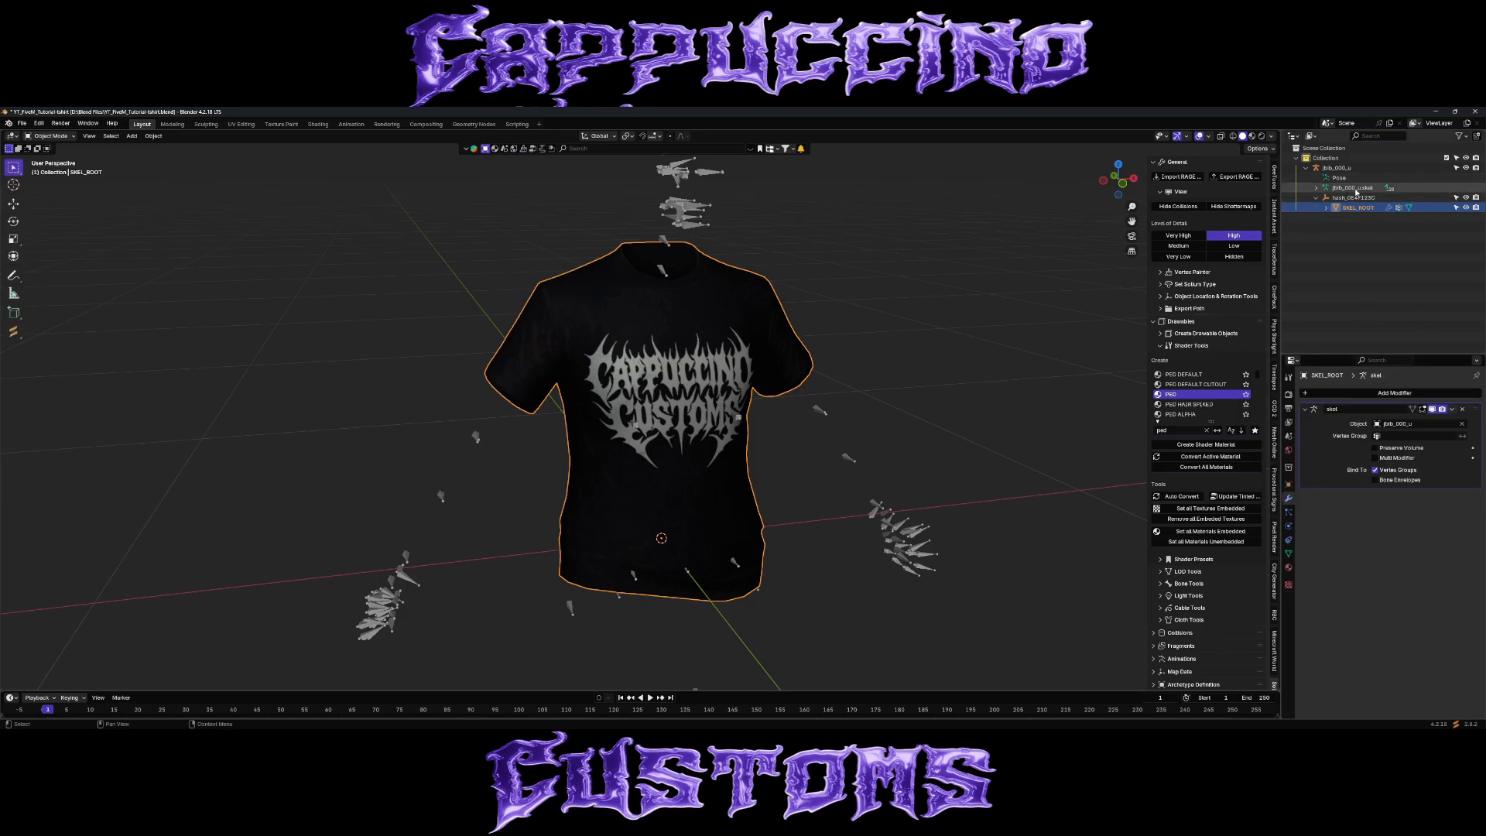
Select the jbib_000_u armature and try moving it together with the shirt, cancelling the move.
{"action": "left_click", "coordinate": [1337, 167]}
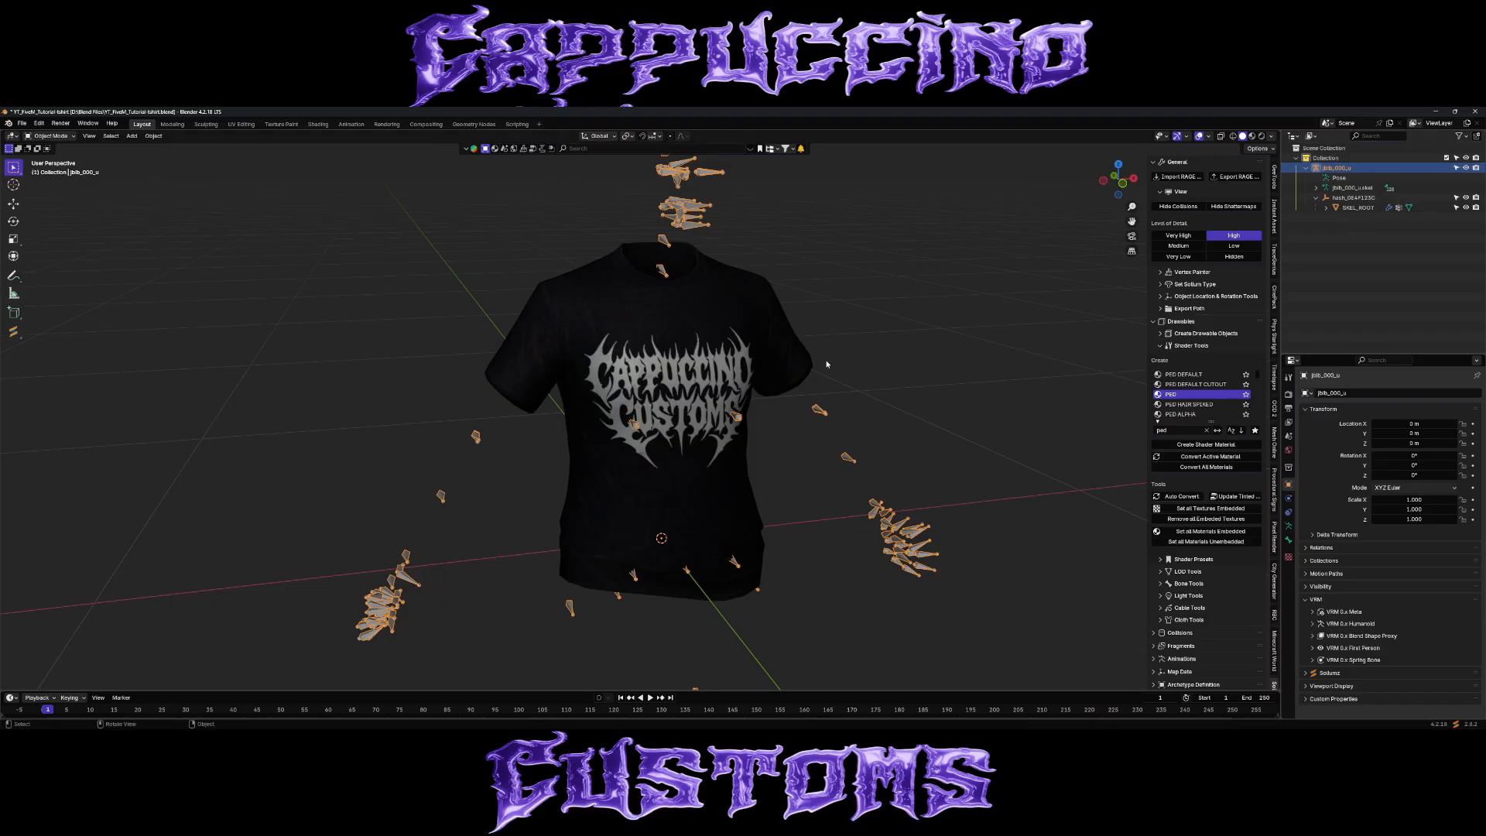
{"action": "key", "text": "g"}
{"action": "right_click", "coordinate": [848, 302]}
{"action": "mouse_move", "coordinate": [847, 304]}
{"action": "middle_mouse_down"}
{"action": "mouse_move", "coordinate": [783, 305]}
{"action": "mouse_move", "coordinate": [769, 332]}
{"action": "mouse_move", "coordinate": [853, 308]}
{"action": "middle_mouse_up"}
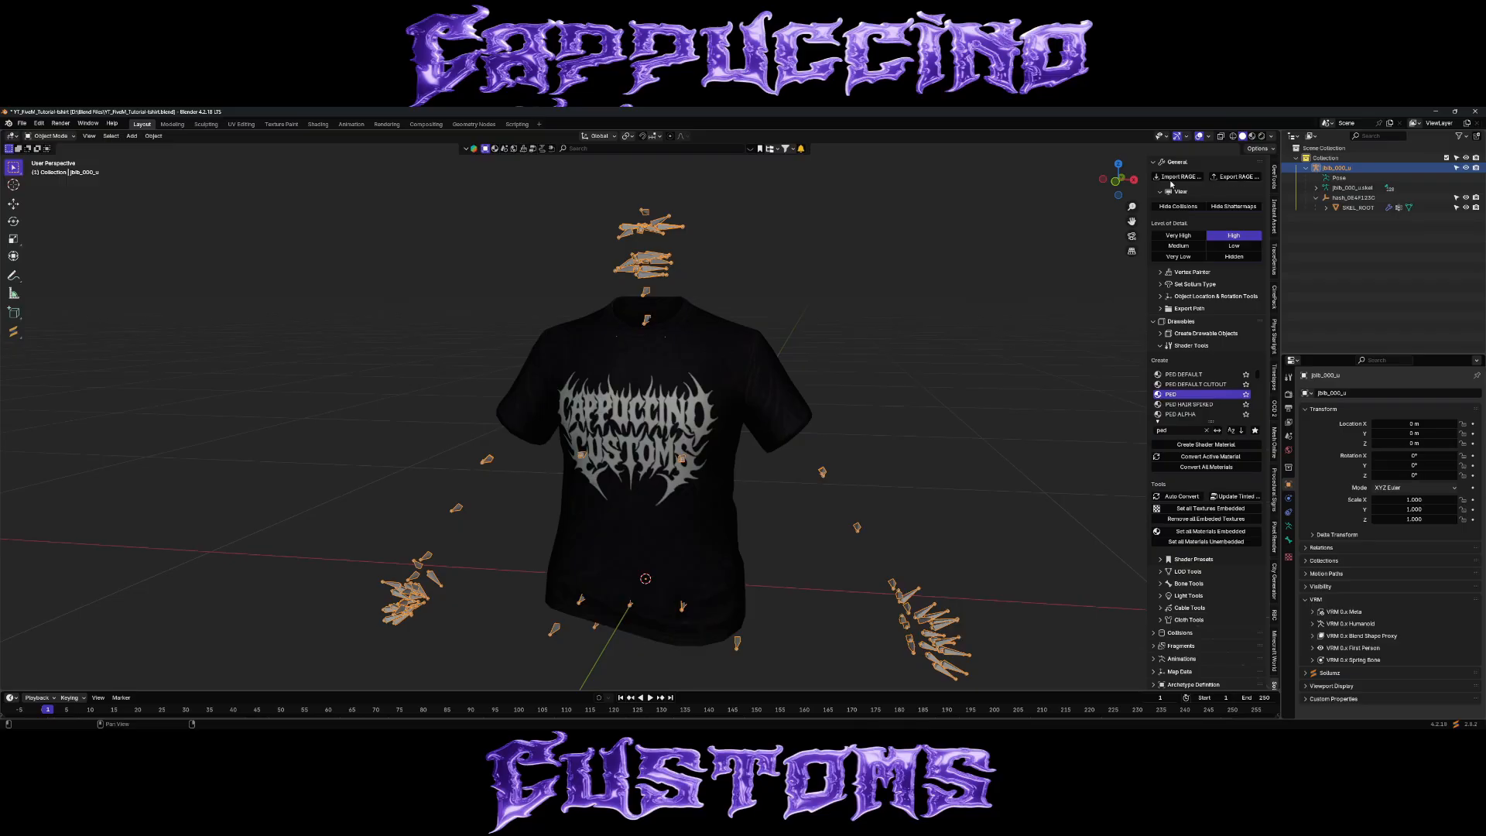
Export the selected jbib_000_u as RAGE assets into a new YT-TUT-Shirt\Sollumz folder inside FINAL.
{"action": "left_click", "coordinate": [1239, 177]}
{"action": "scroll", "coordinate": [678, 448], "scroll_direction": "down", "scroll_amount": 3}
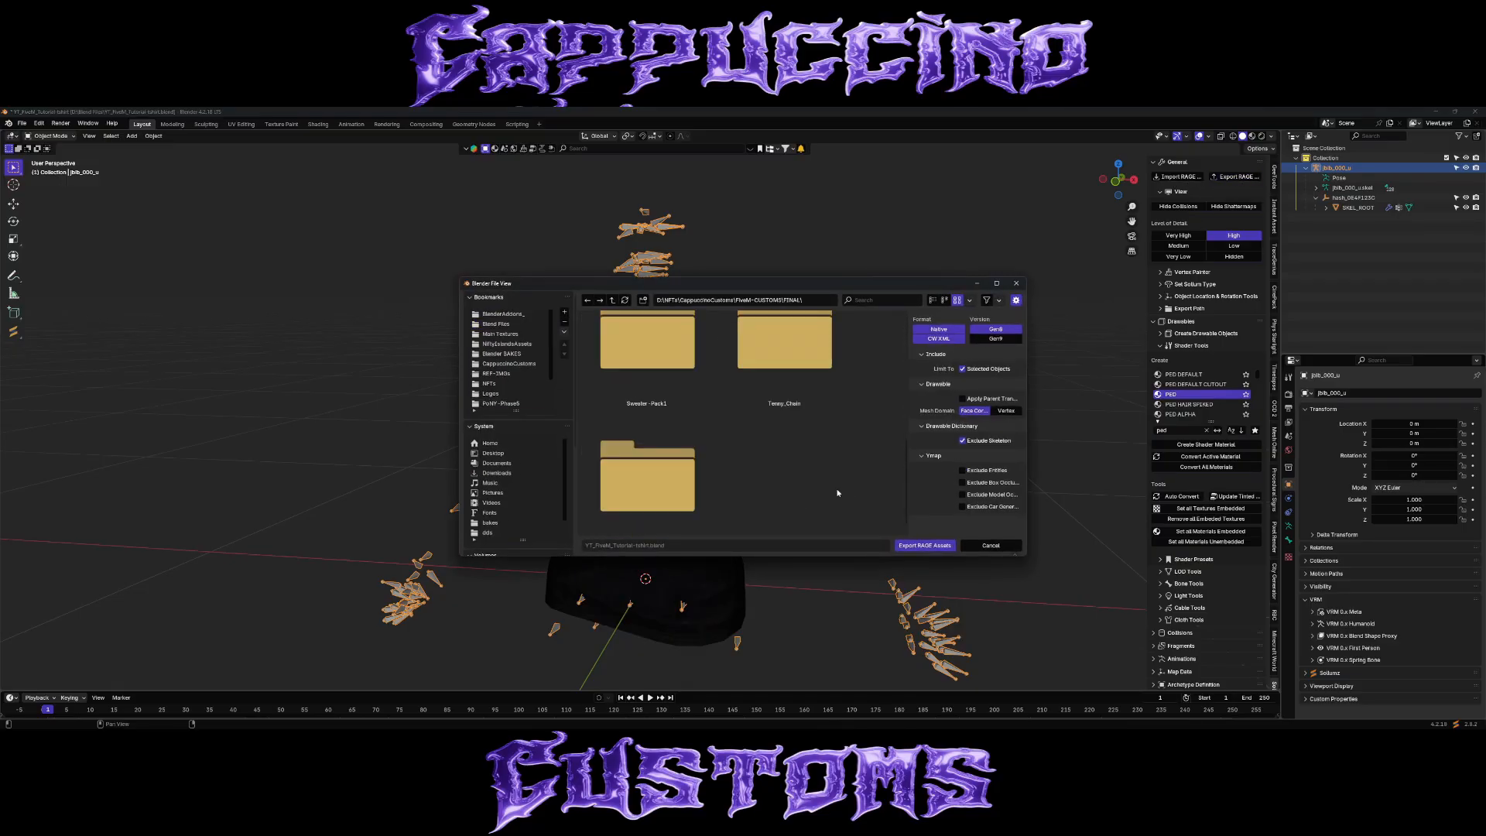
{"action": "scroll", "coordinate": [838, 494], "scroll_direction": "down", "scroll_amount": 1}
{"action": "type", "text": "iYT-TUT"}
{"action": "key", "text": "Return"}
{"action": "double_click", "coordinate": [772, 449]}
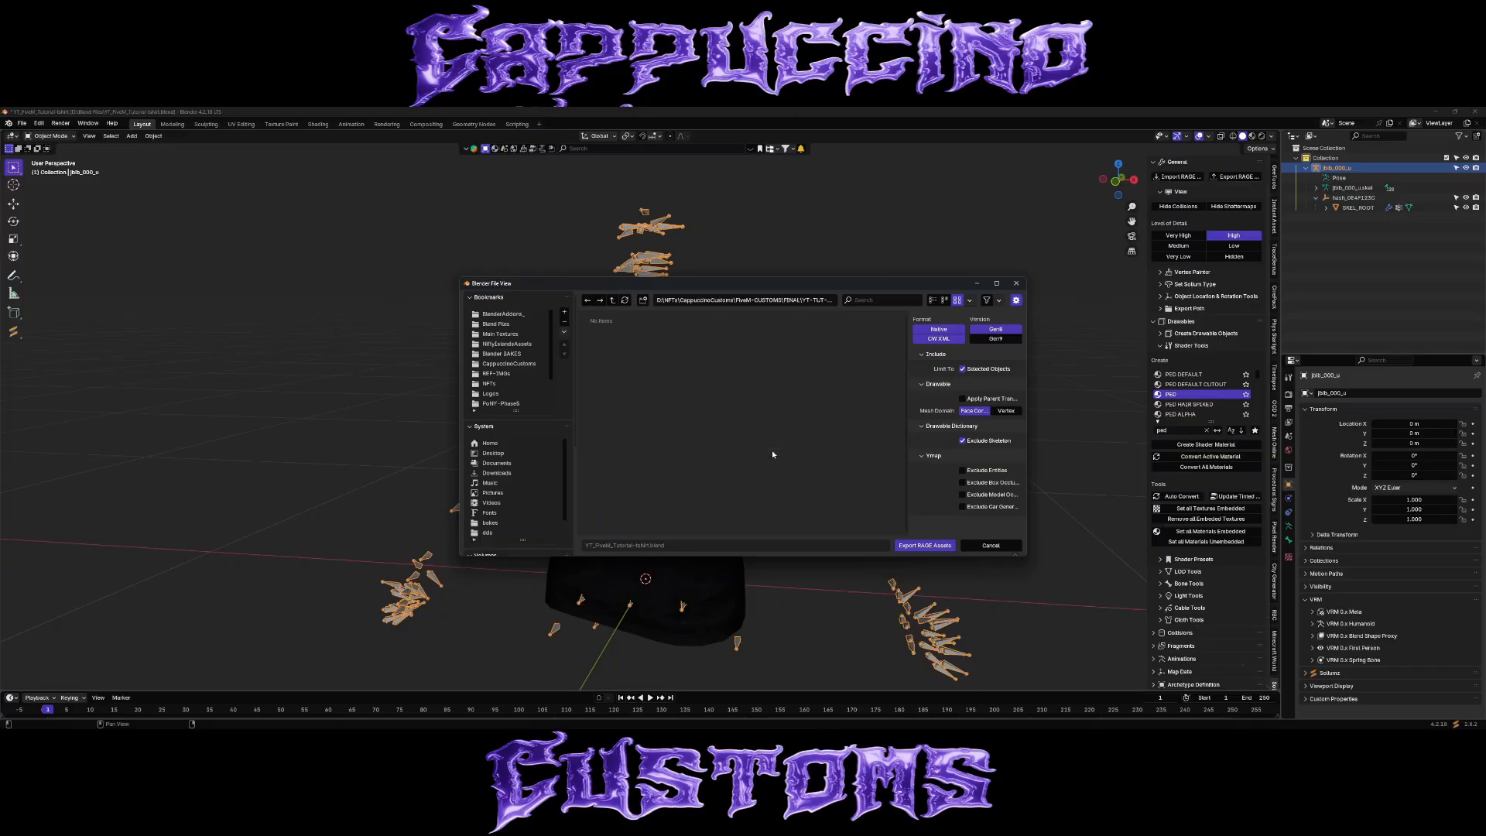
{"action": "type", "text": "irt\\Sollumz"}
{"action": "key", "text": "Return"}
{"action": "double_click", "coordinate": [670, 410]}
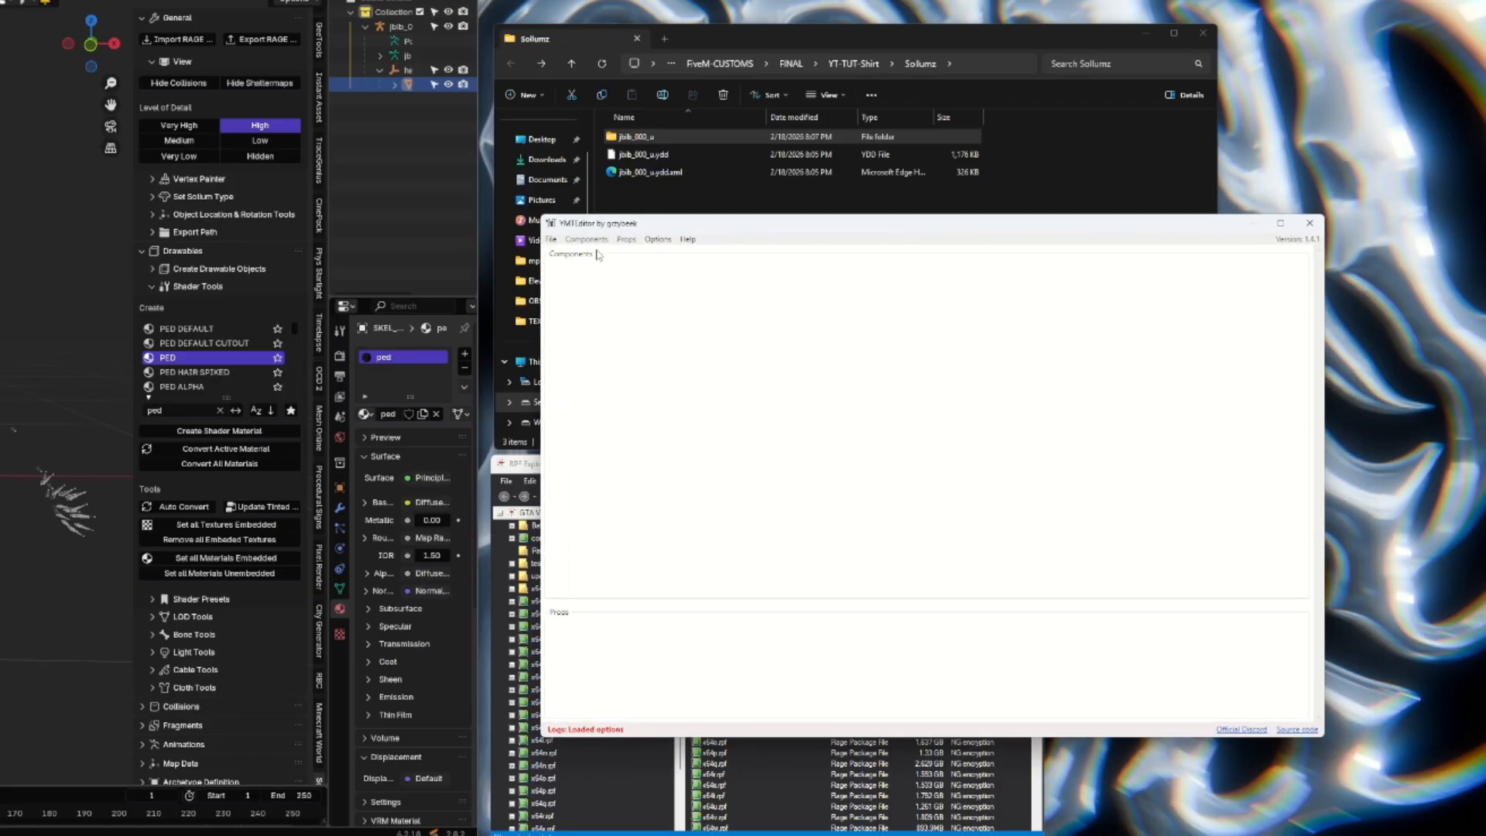
In YMTEditor, create a new YMT for the male ped mp_m_freemode_01 with the name yt_shirt.
{"action": "left_click_drag", "start_coordinate": [731, 229], "coordinate": [674, 201]}
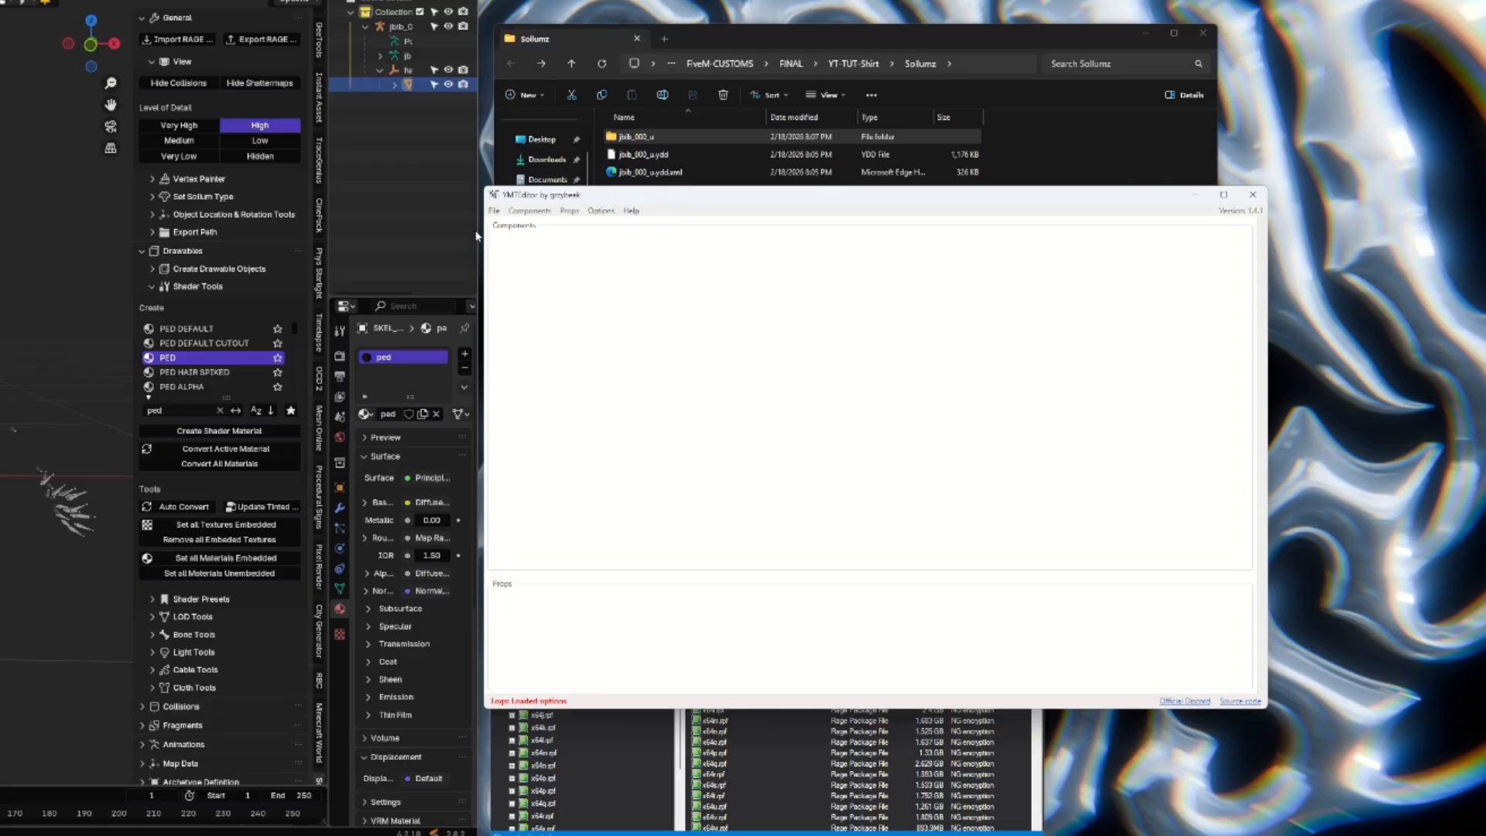
{"action": "left_click", "coordinate": [494, 211]}
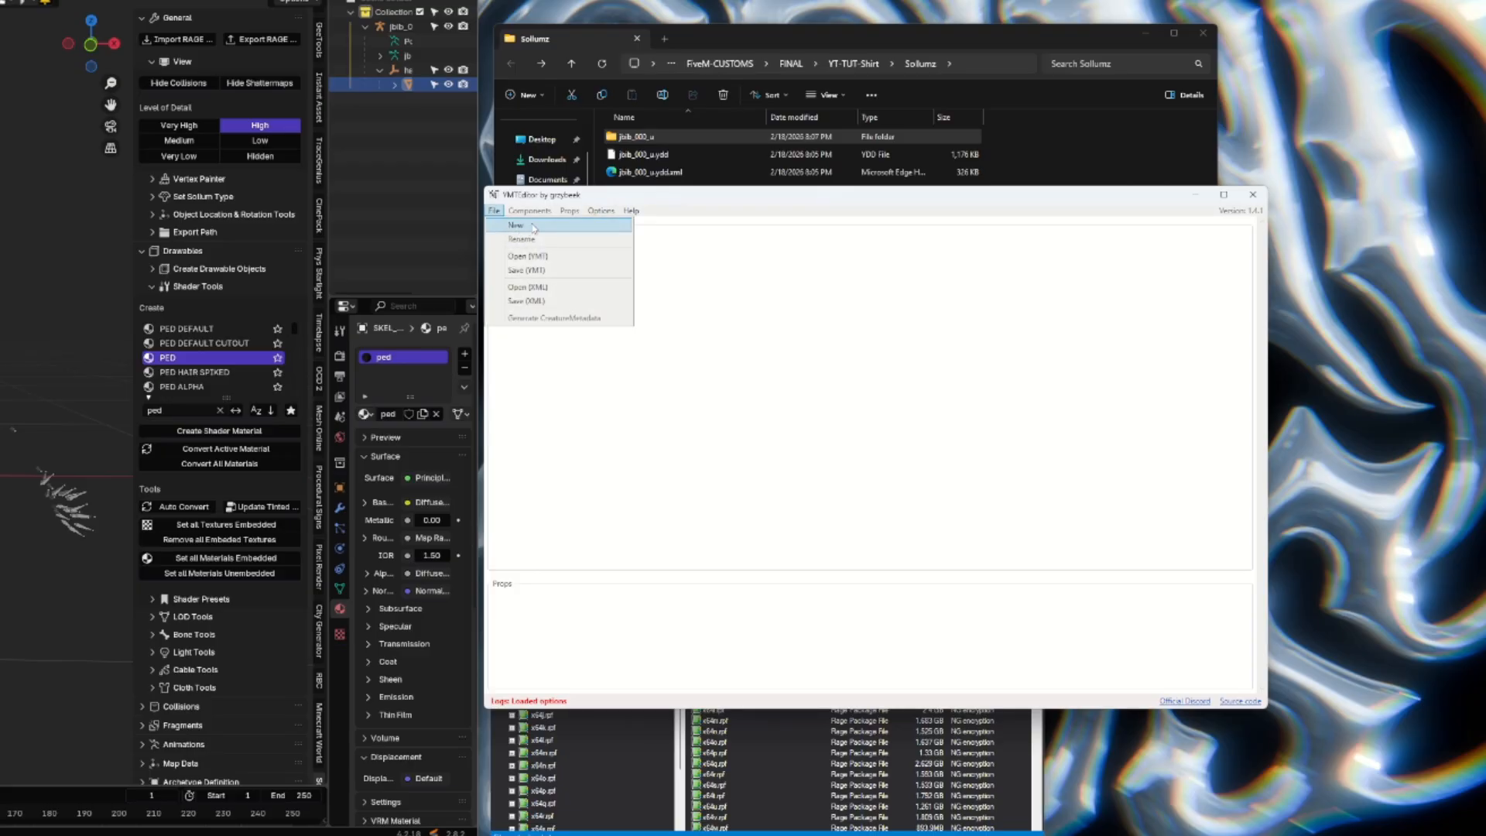
{"action": "left_click", "coordinate": [534, 227]}
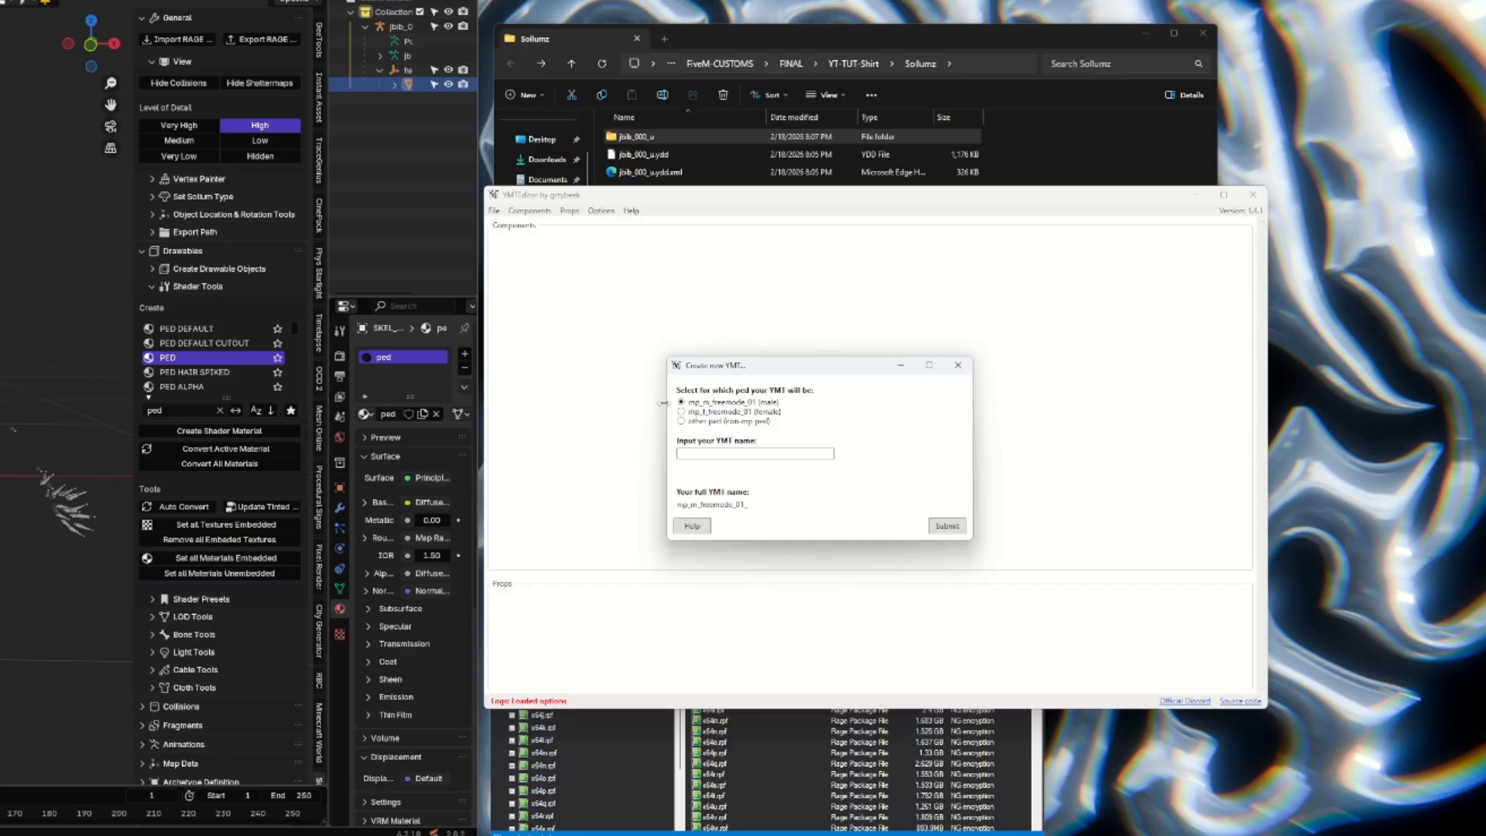
{"action": "type", "text": "yt_shirt"}
{"action": "left_click", "coordinate": [953, 529]}
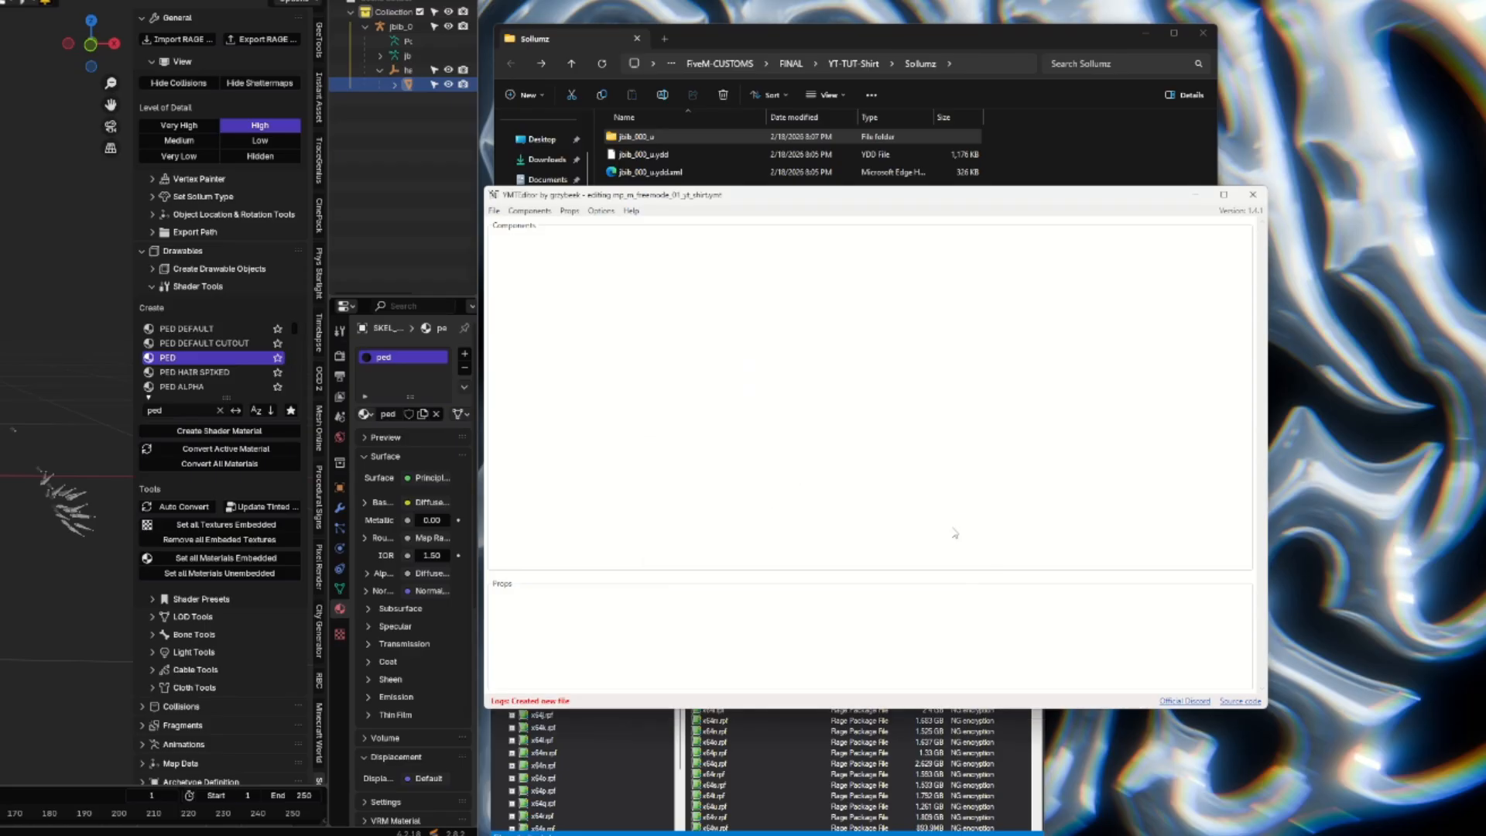
Add a JBIB component to the YMT and expand the texture list of its 000 drawable.
{"action": "left_click", "coordinate": [529, 210]}
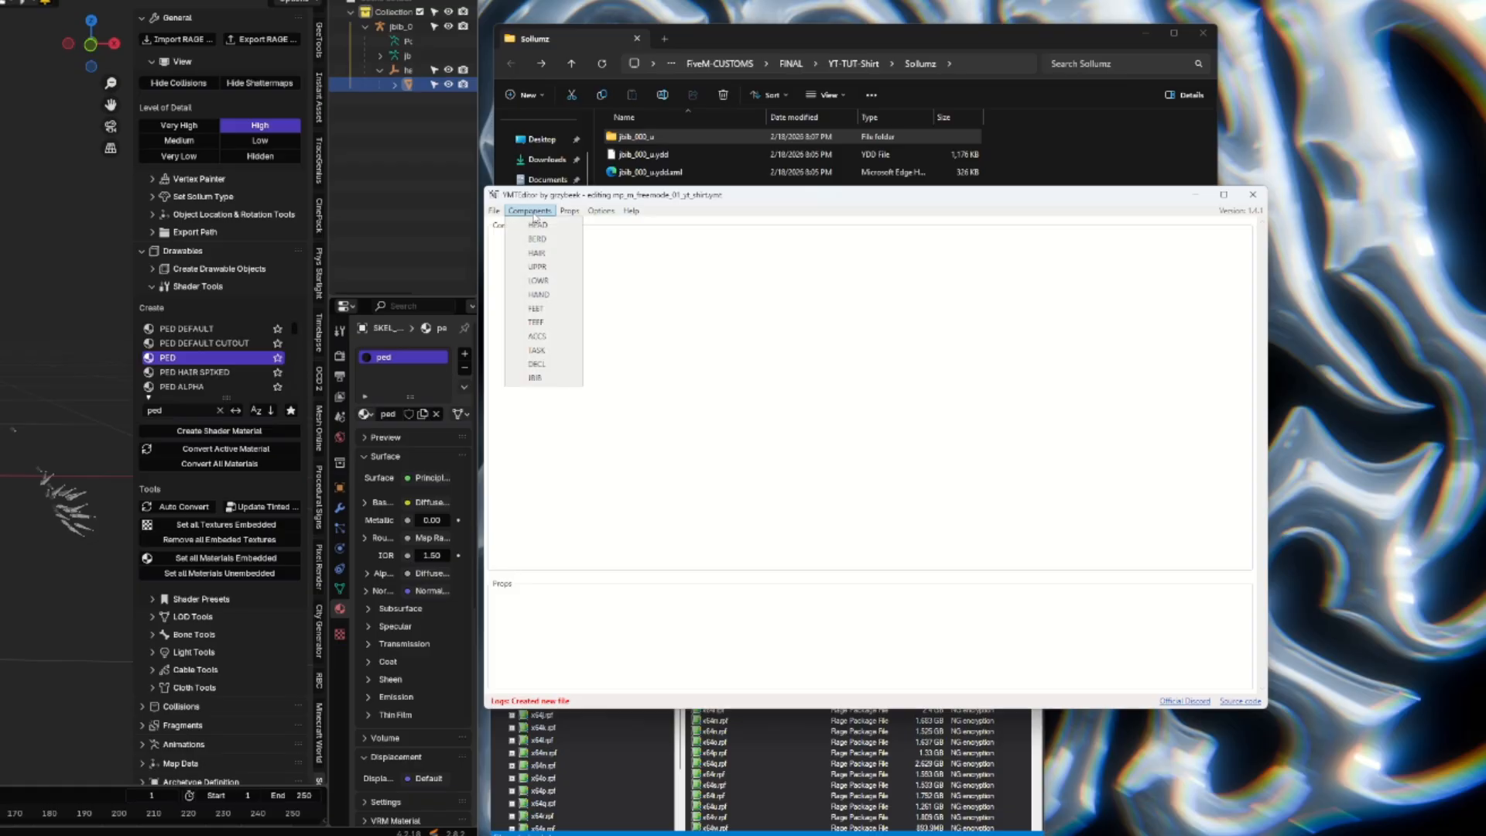
{"action": "left_click", "coordinate": [544, 379]}
{"action": "left_click", "coordinate": [689, 336]}
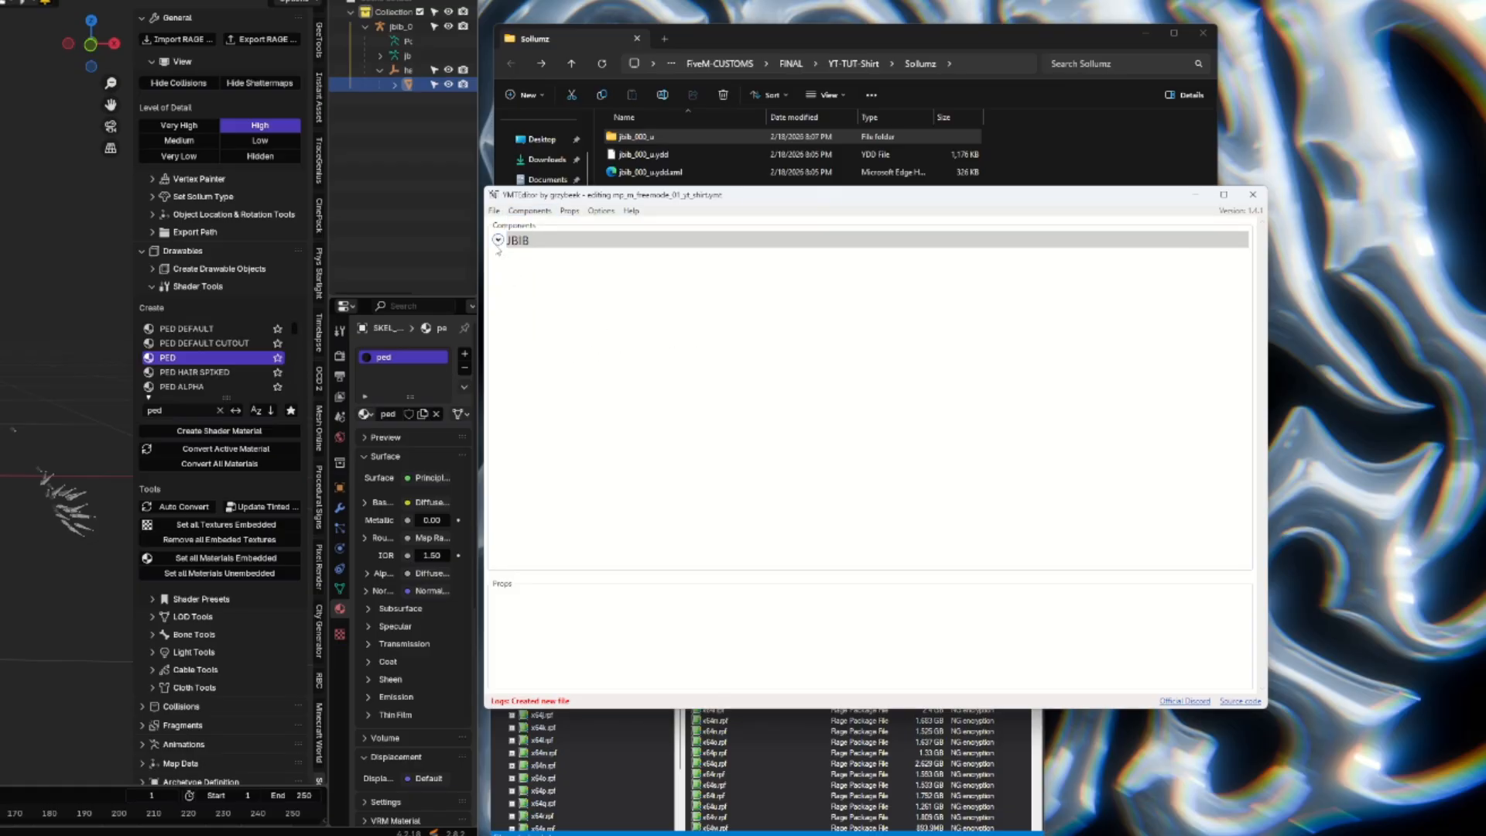
{"action": "left_click", "coordinate": [499, 241]}
{"action": "left_click", "coordinate": [507, 291]}
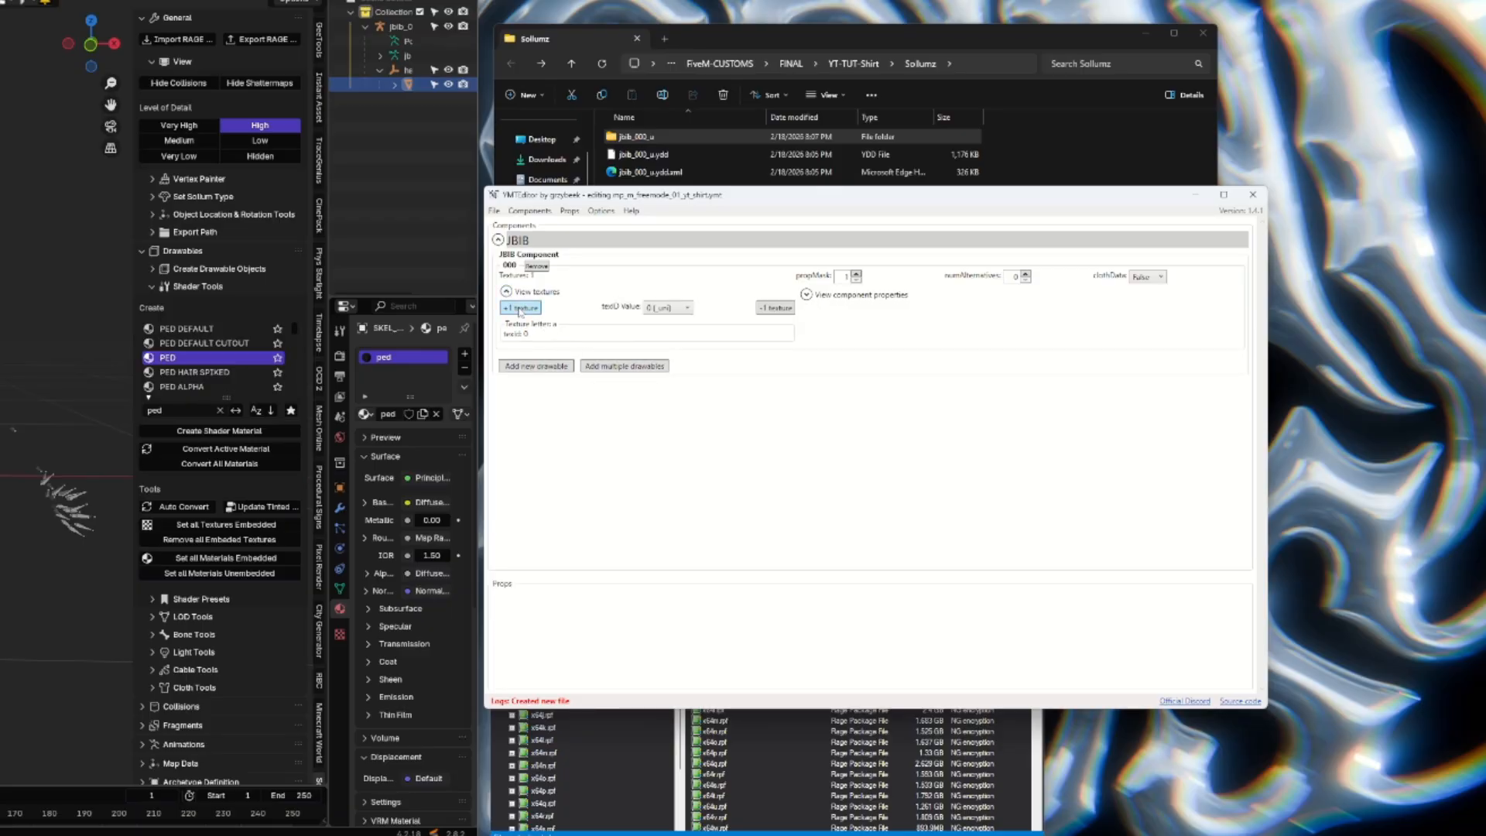
Try adding three extra textures to the JBIB 000 drawable and remove them again, keeping only texture a.
{"action": "left_click", "coordinate": [529, 309]}
{"action": "left_click", "coordinate": [529, 309]}
{"action": "left_click", "coordinate": [529, 309]}
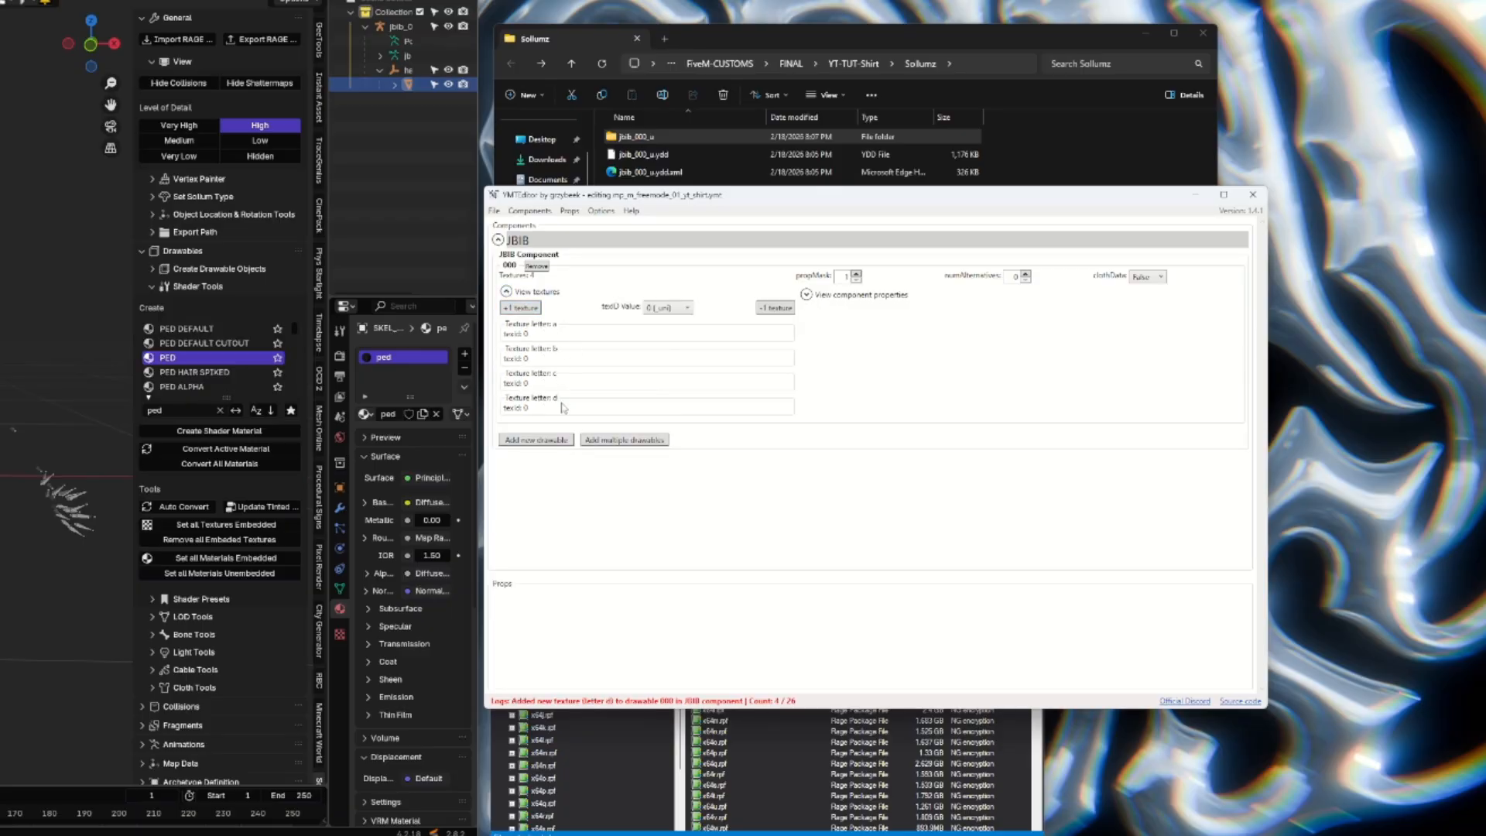
{"action": "left_click", "coordinate": [780, 309]}
{"action": "left_click", "coordinate": [780, 310]}
{"action": "left_click", "coordinate": [781, 309]}
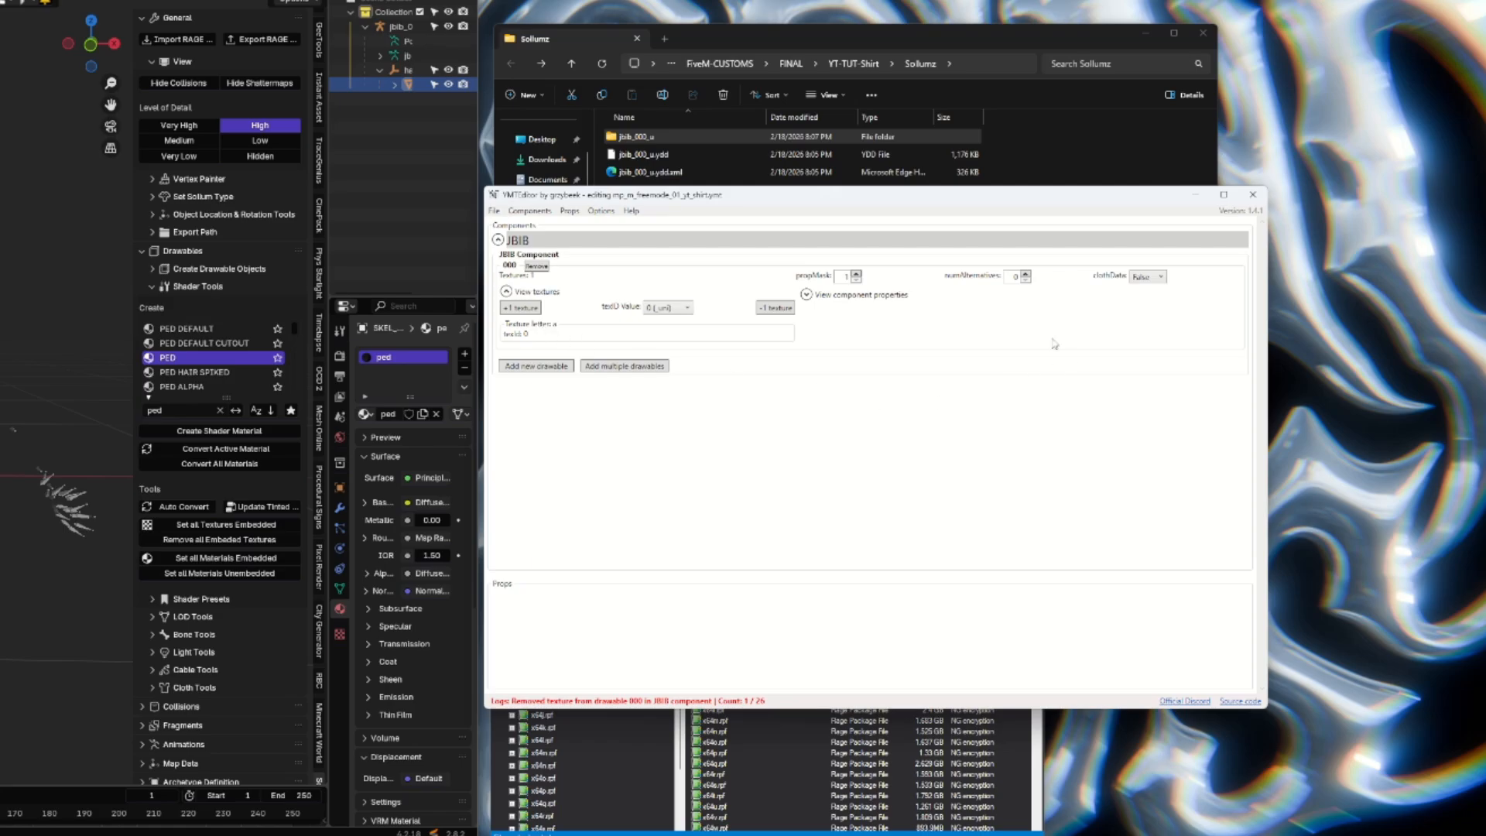
Save the YMT as mp_m_freemode_01_yt_shirt.ymt in the YT-TUT-Shirt\Sollumz folder and close YMTEditor.
{"action": "left_click", "coordinate": [494, 211]}
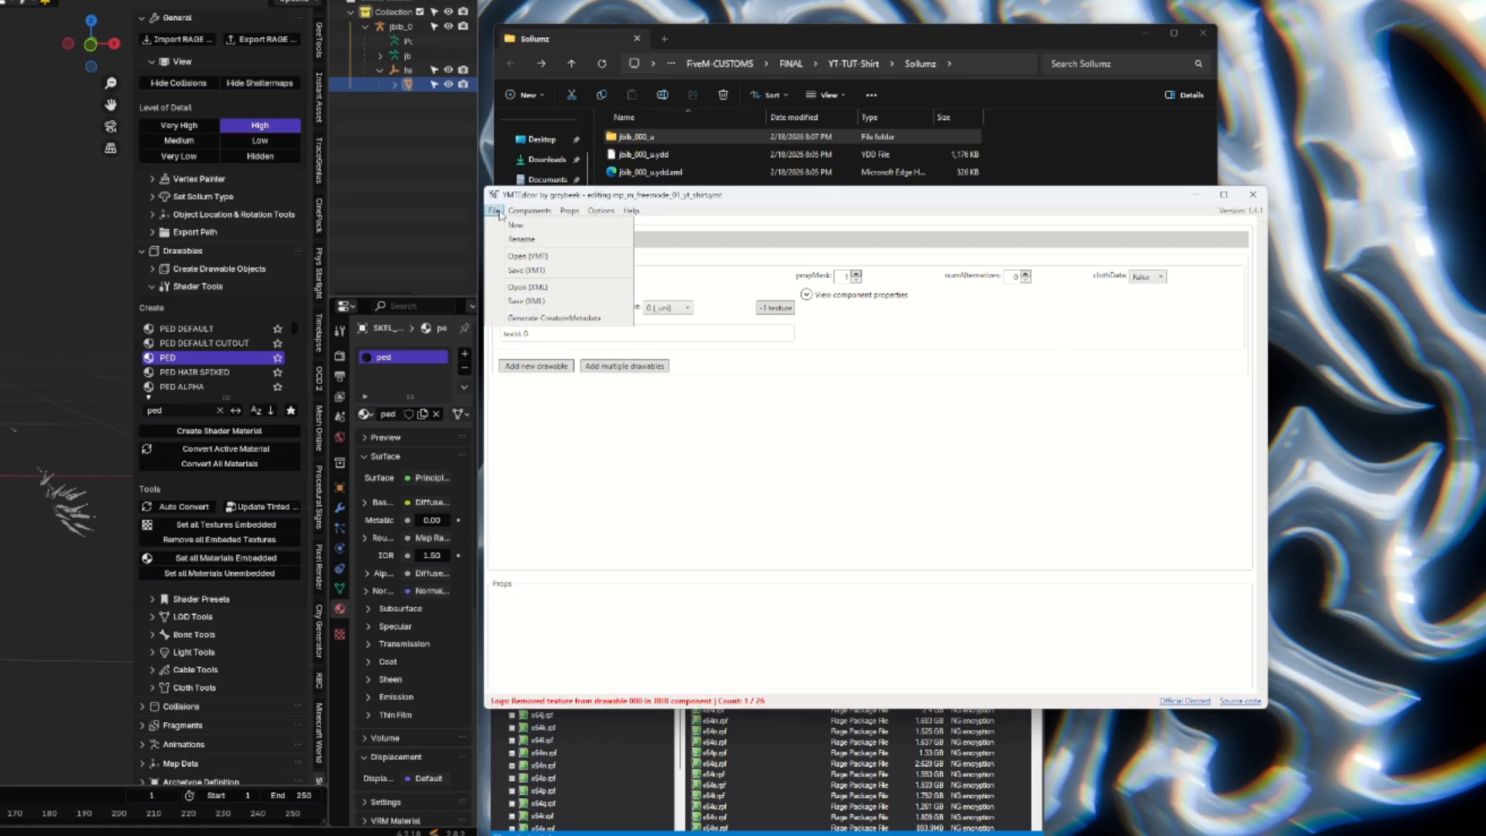
{"action": "left_click", "coordinate": [557, 271]}
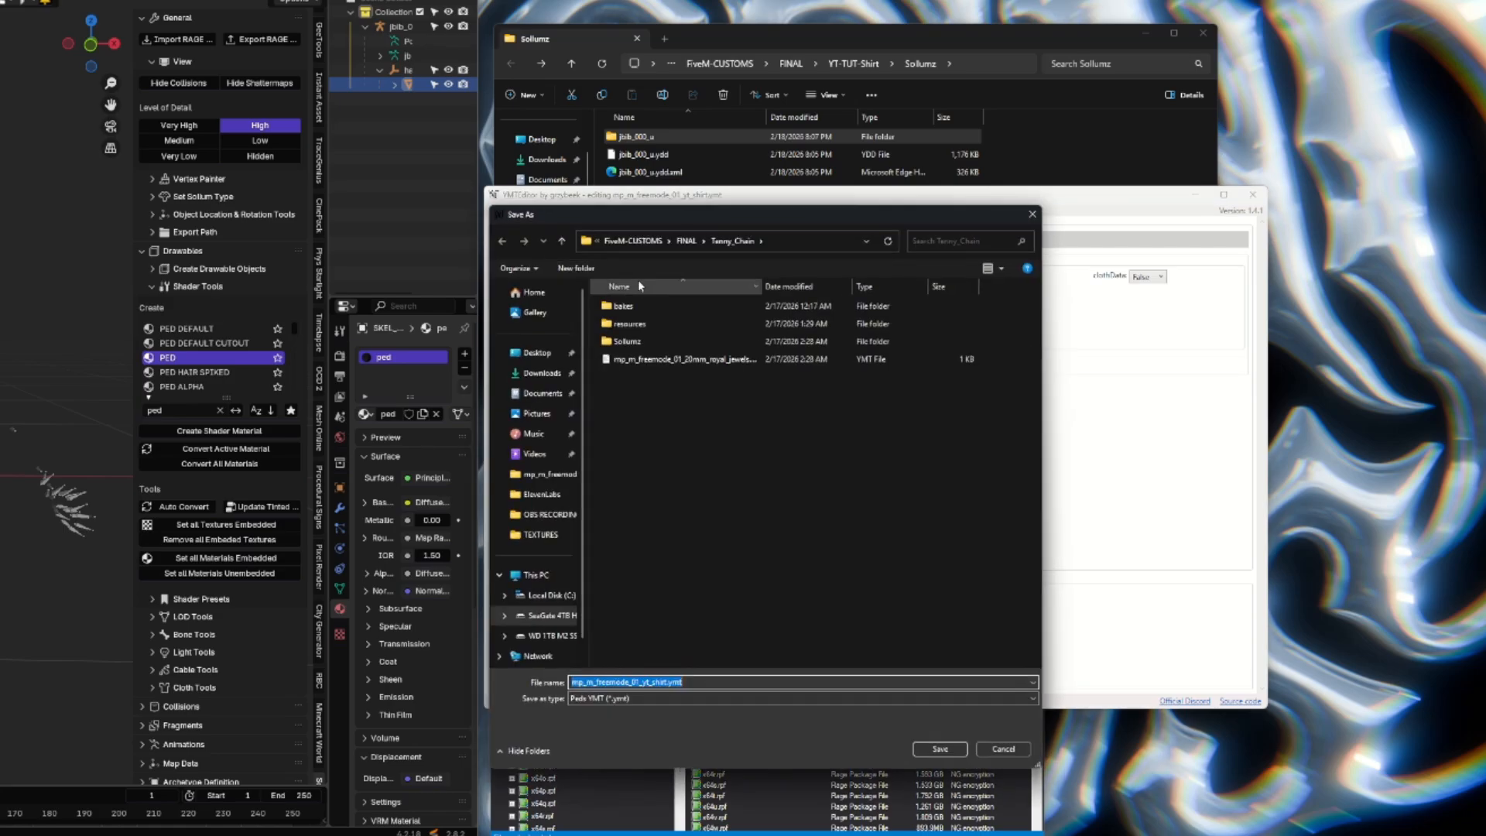
{"action": "left_click", "coordinate": [688, 243]}
{"action": "double_click", "coordinate": [667, 345]}
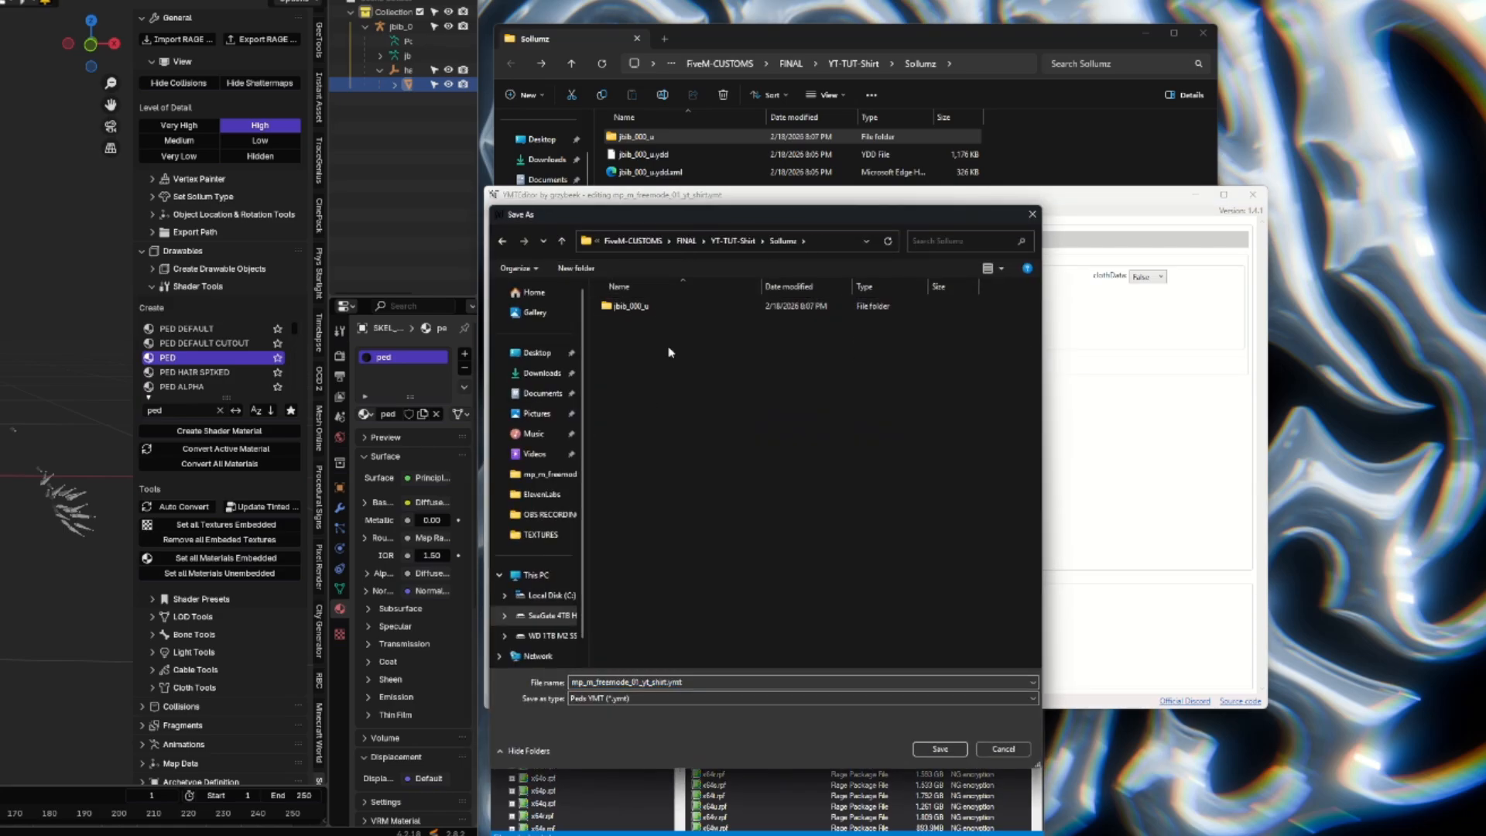
{"action": "left_click", "coordinate": [939, 749]}
{"action": "left_click", "coordinate": [578, 439]}
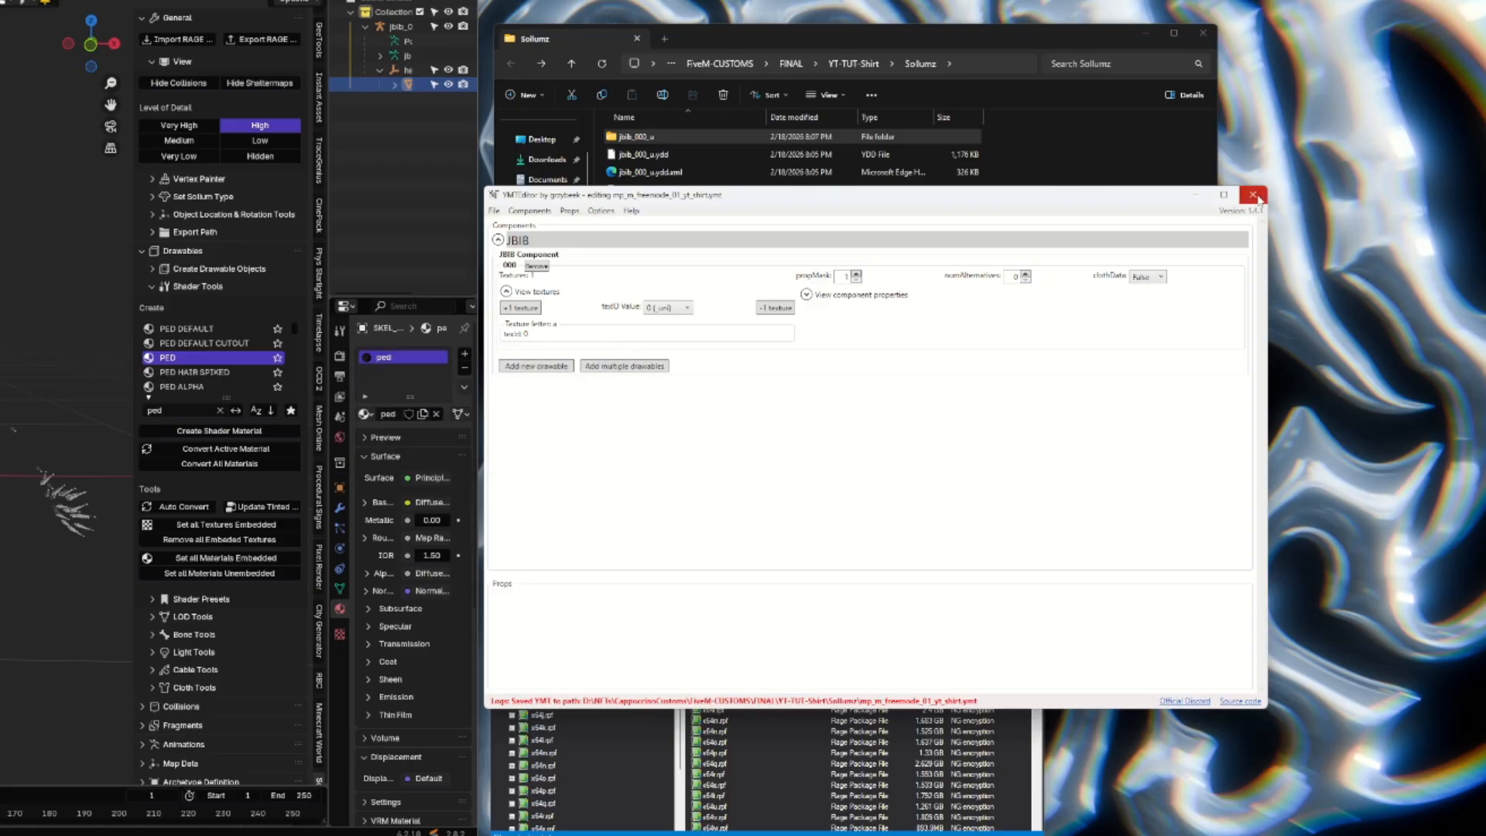
{"action": "left_click", "coordinate": [1253, 194]}
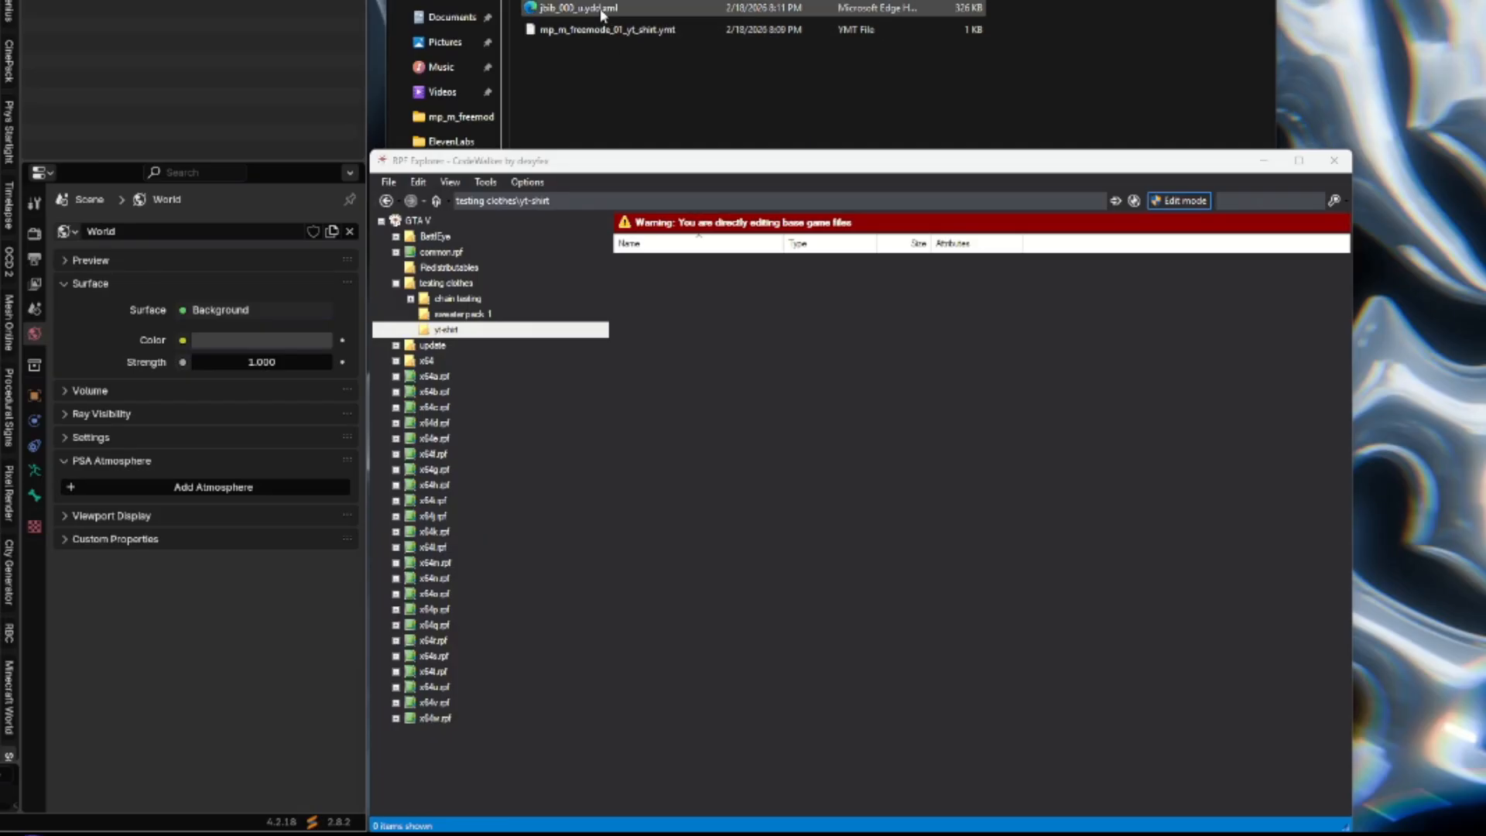
Import jbib_000_u.ydd.xml into the testing clothes\yt-shirt folder in CodeWalker's RPF Explorer and preview the imported drawable.
{"action": "left_click_drag", "start_coordinate": [603, 13], "coordinate": [795, 557]}
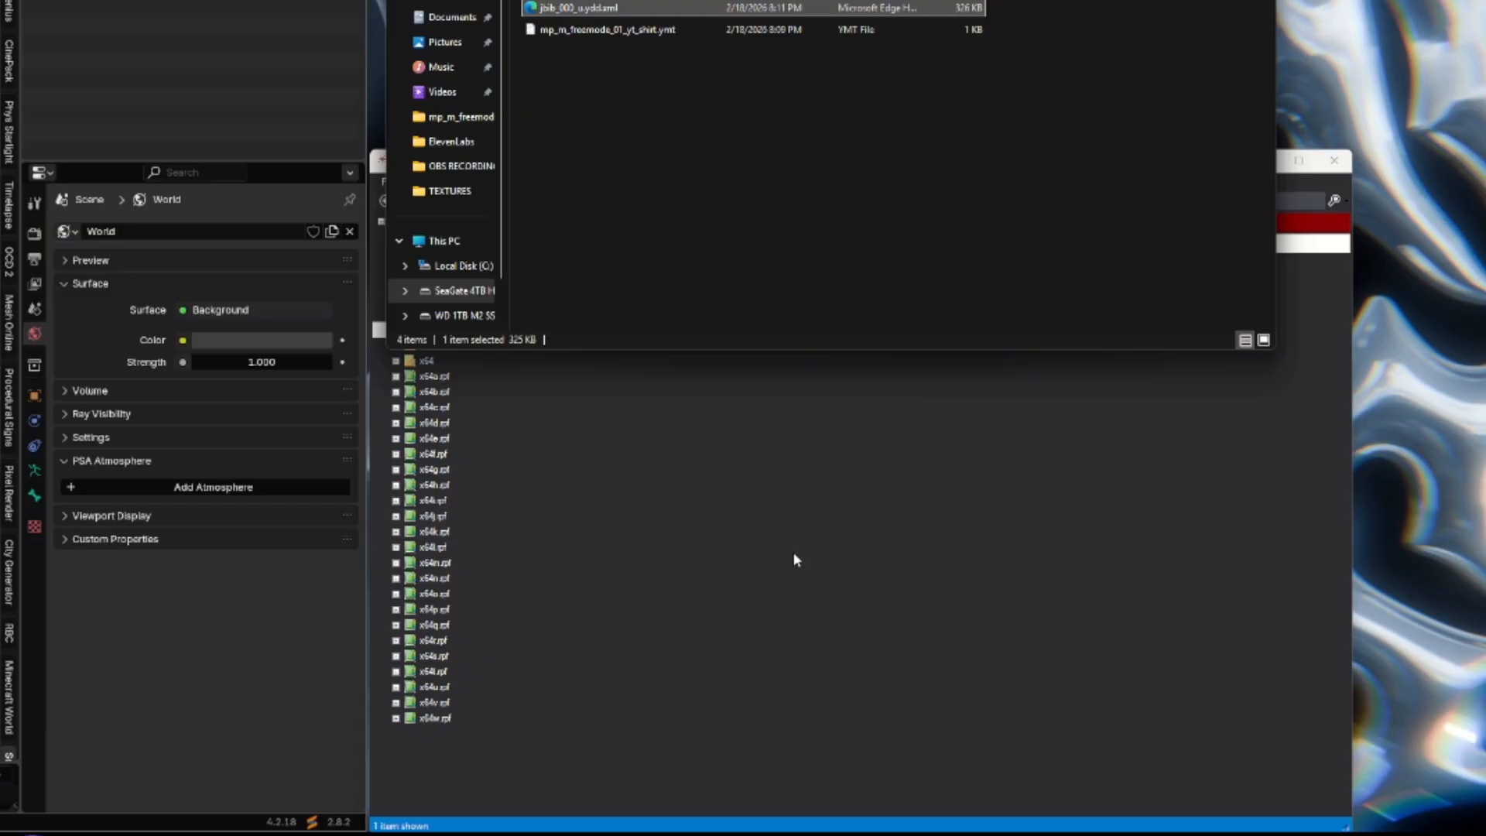
{"action": "left_click", "coordinate": [1004, 491]}
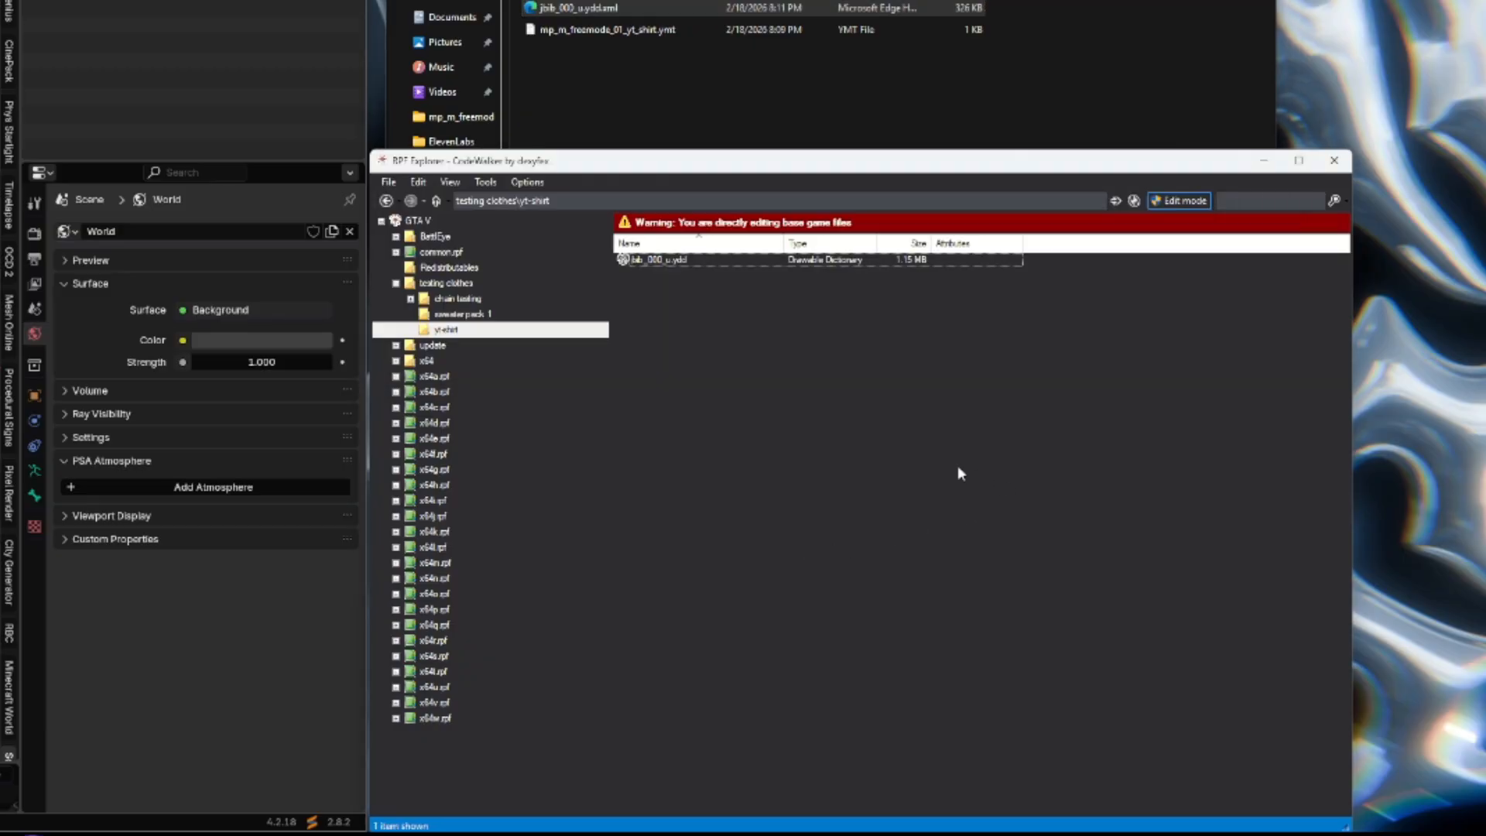
{"action": "double_click", "coordinate": [668, 260]}
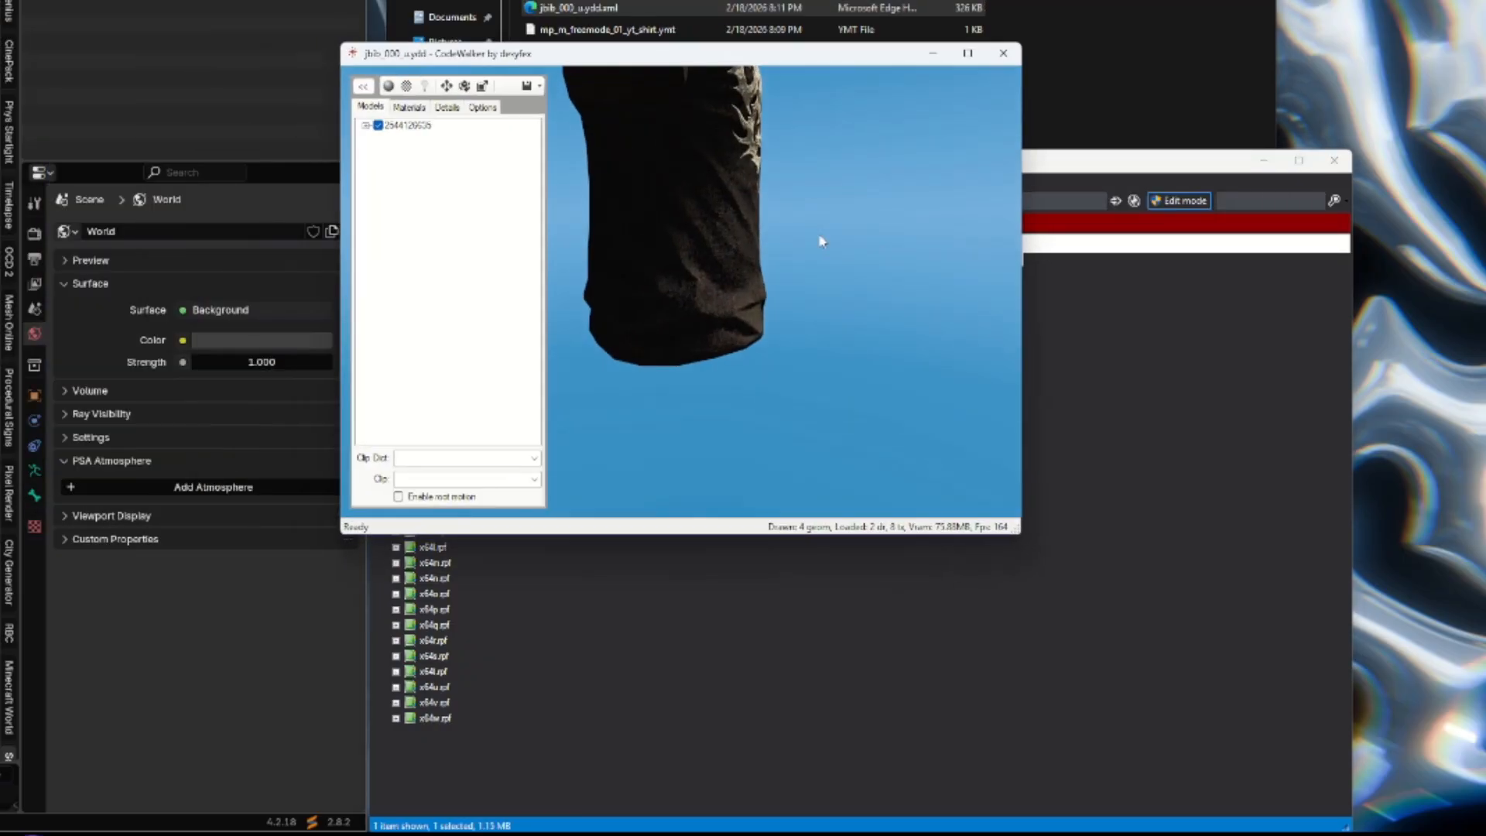
{"action": "left_click_drag", "start_coordinate": [819, 239], "coordinate": [664, 329]}
{"action": "scroll", "coordinate": [722, 237], "scroll_direction": "down", "scroll_amount": 3}
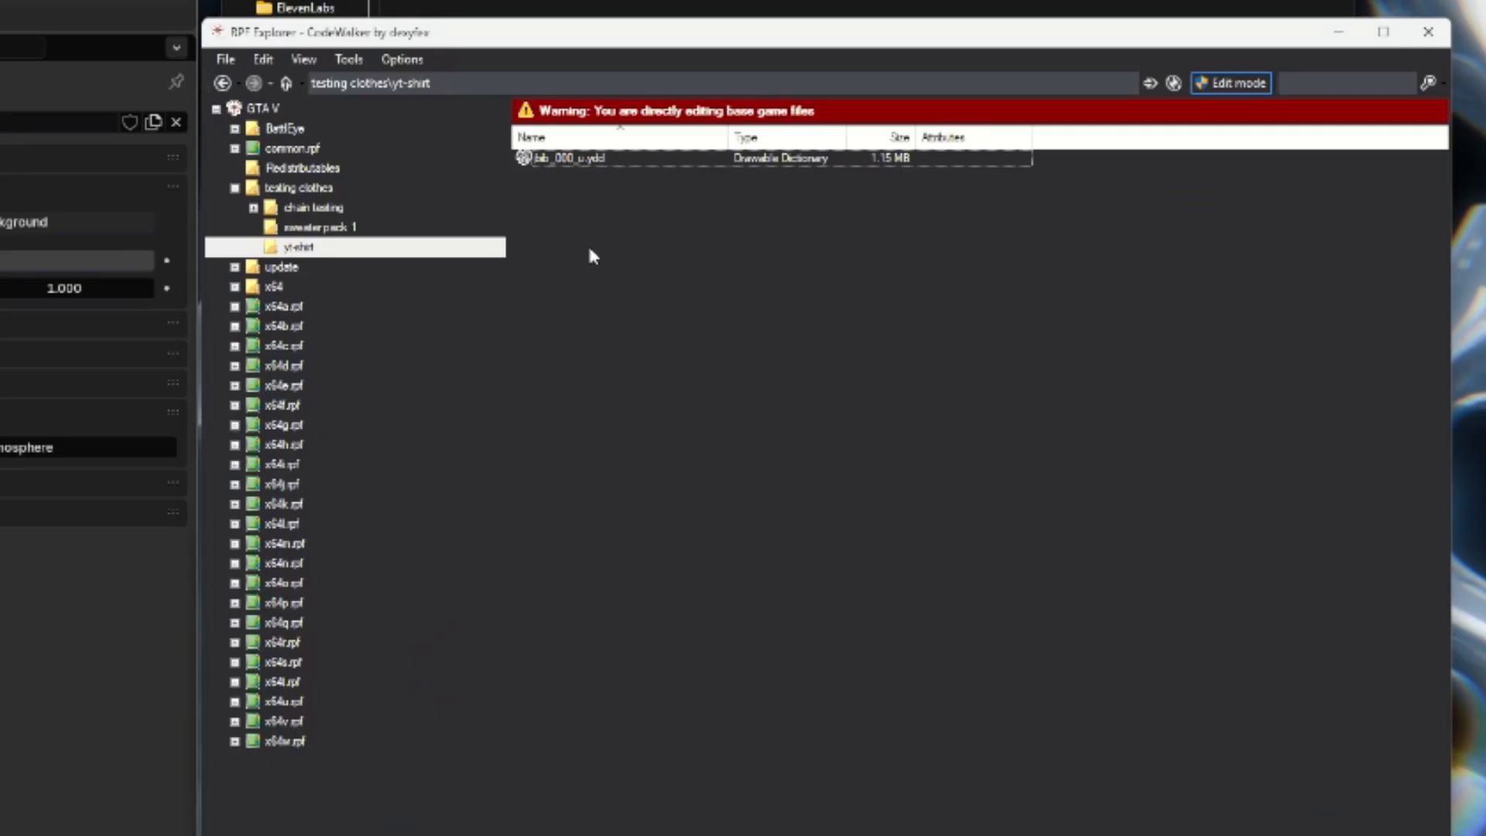
Create a new YTD file named mp_m_freemode_01_yt_shirt^jbib_diff_000_a_uni in the yt-shirt folder.
{"action": "right_click", "coordinate": [588, 246]}
{"action": "mouse_move", "coordinate": [666, 410]}
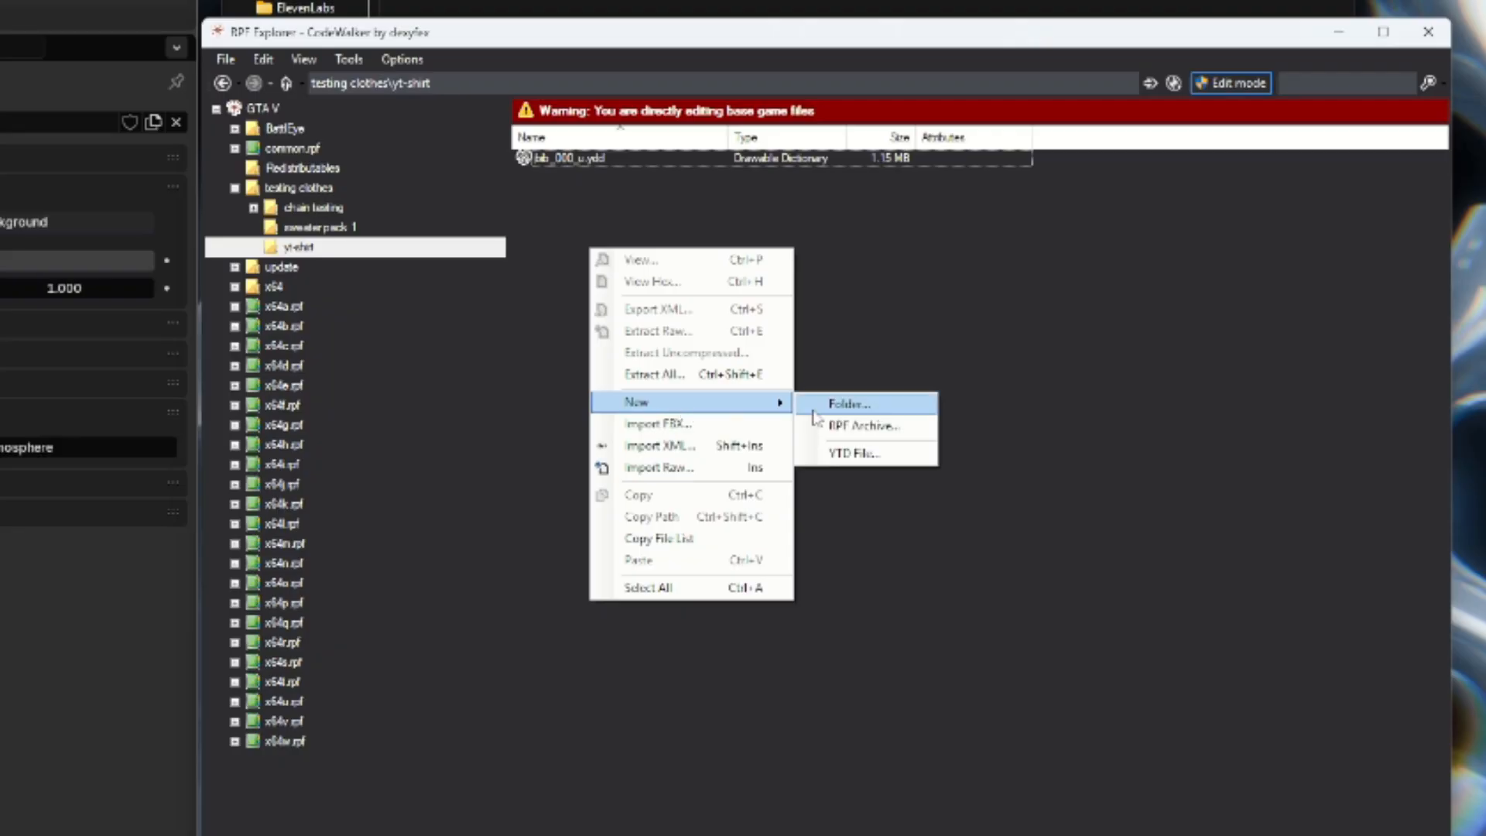
{"action": "left_click", "coordinate": [820, 451]}
{"action": "left_click", "coordinate": [817, 460]}
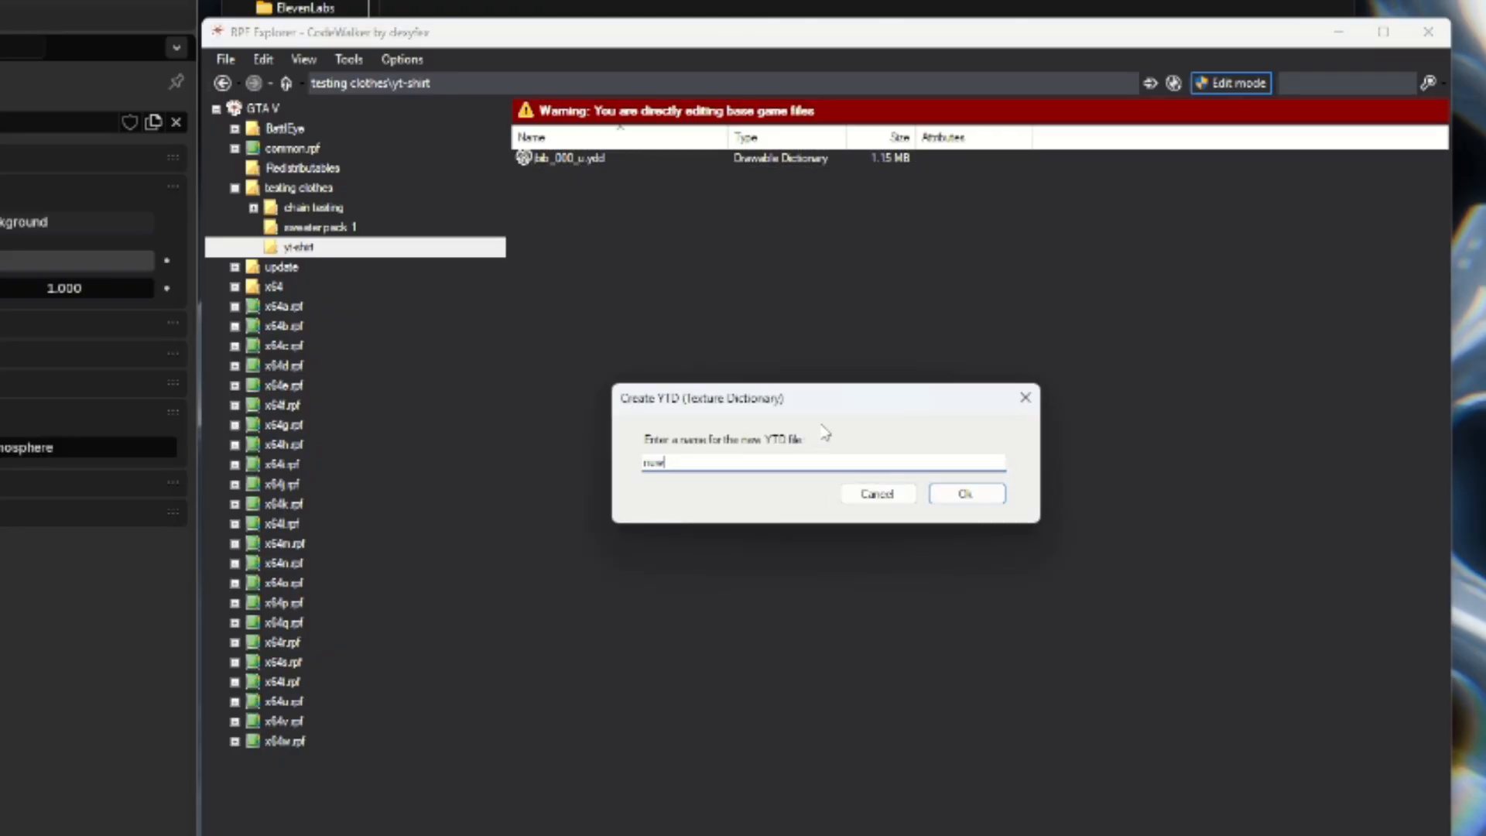
{"action": "type", "text": "mp_m_freem"}
{"action": "type", "text": "ode_01_yt_shirt"}
{"action": "left_click", "coordinate": [542, 6]}
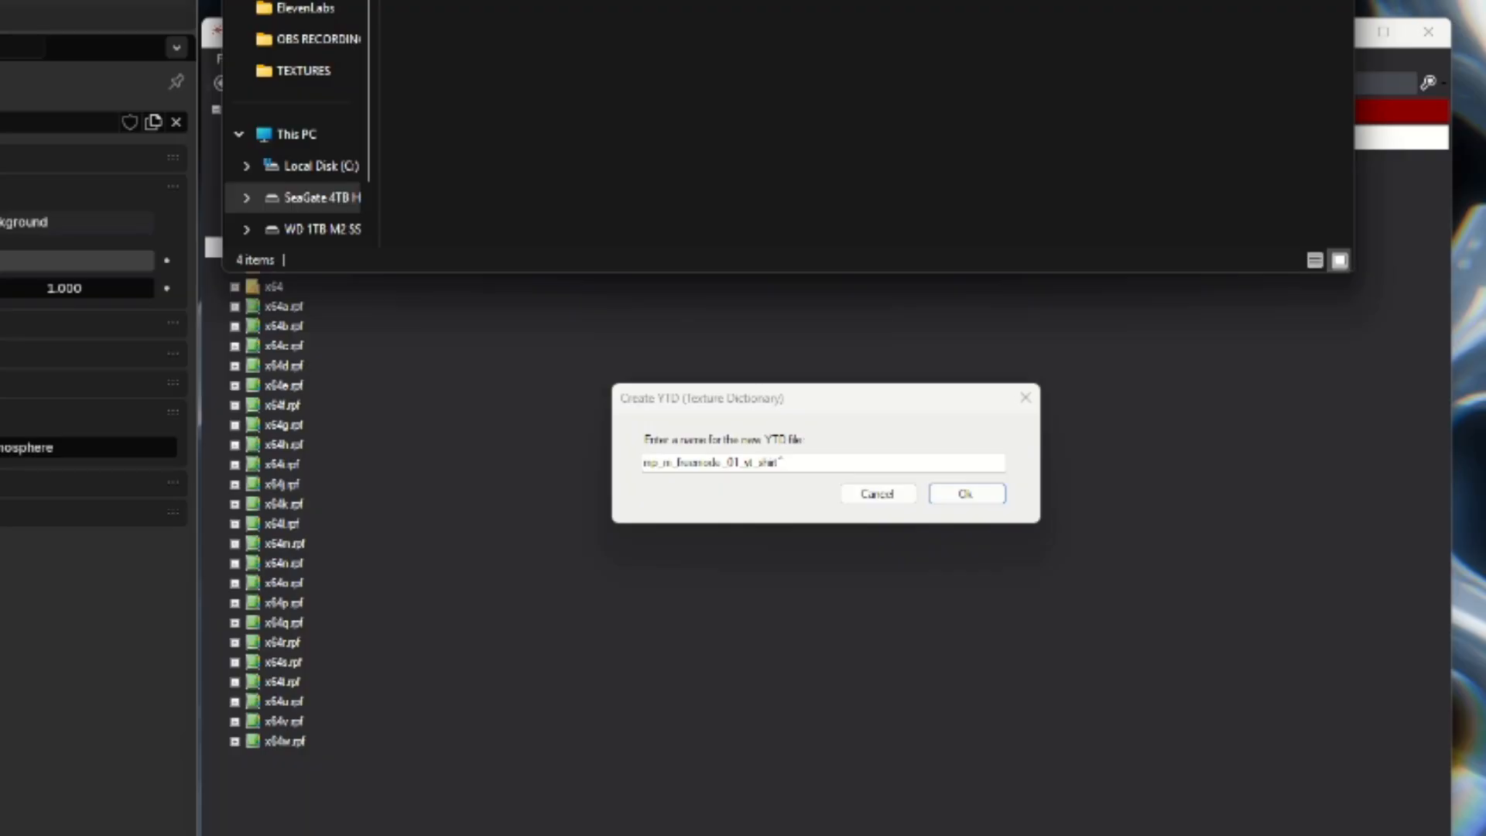
{"action": "left_click", "coordinate": [813, 464]}
{"action": "type", "text": "jbib_diff"}
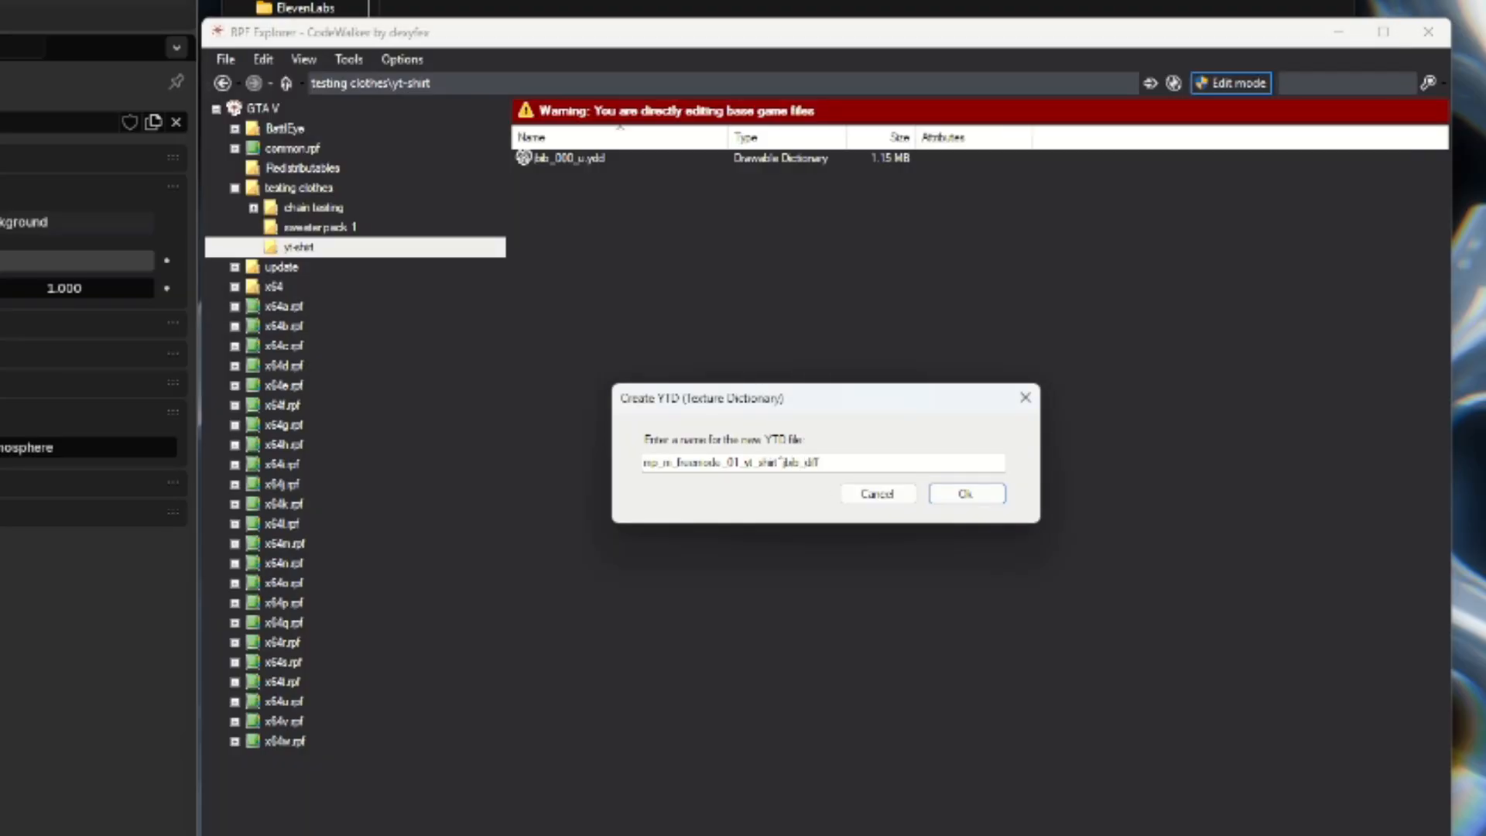
{"action": "type", "text": "_000_u_uni"}
{"action": "key", "text": "Return"}
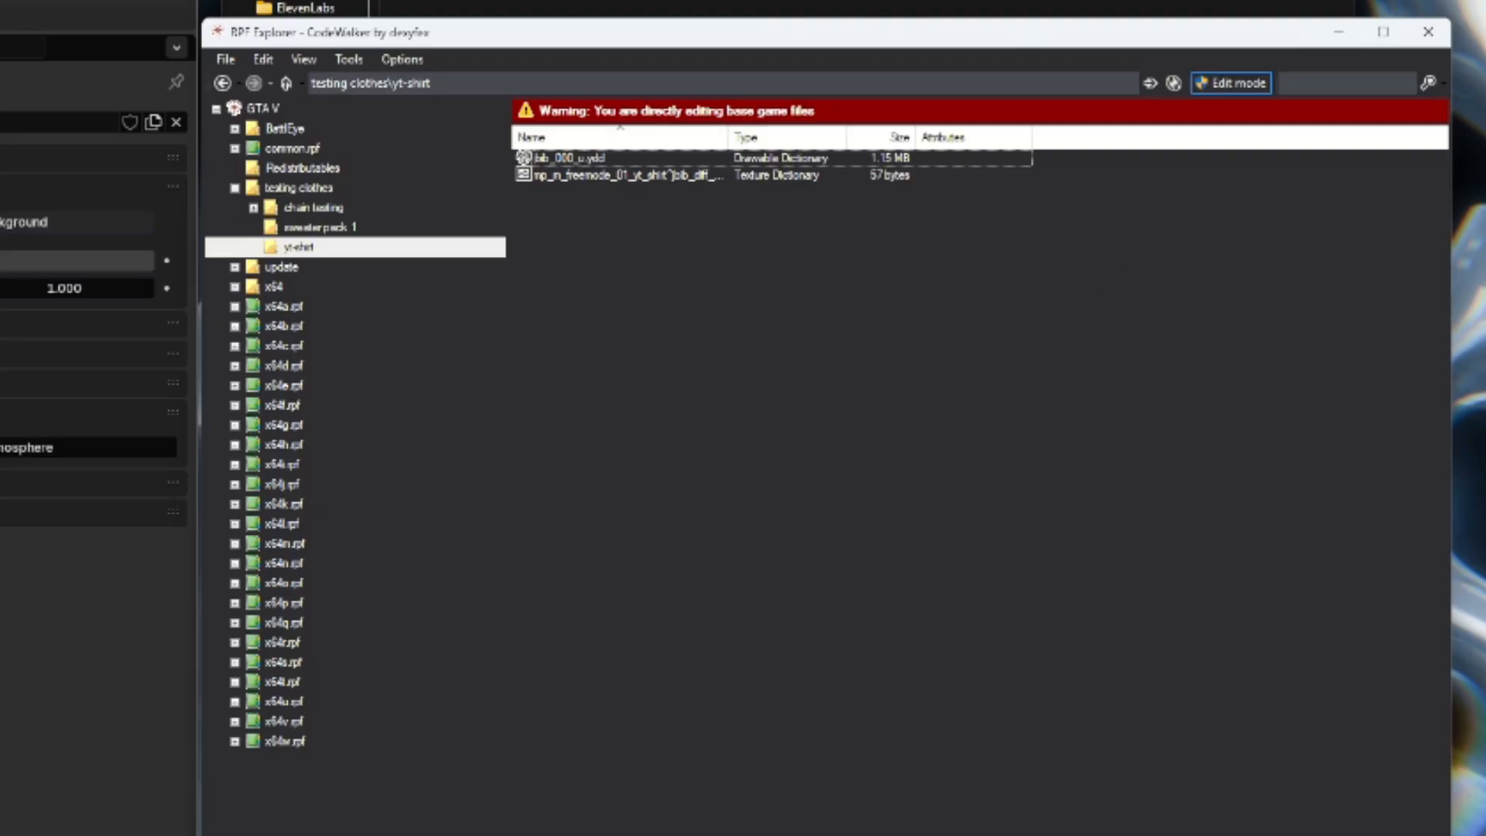
Rename jbib_000_u.ydd to mp_m_freemode_01_yt_shirt^jbib_000_u.ydd.
{"action": "key", "text": "alt+Tab"}
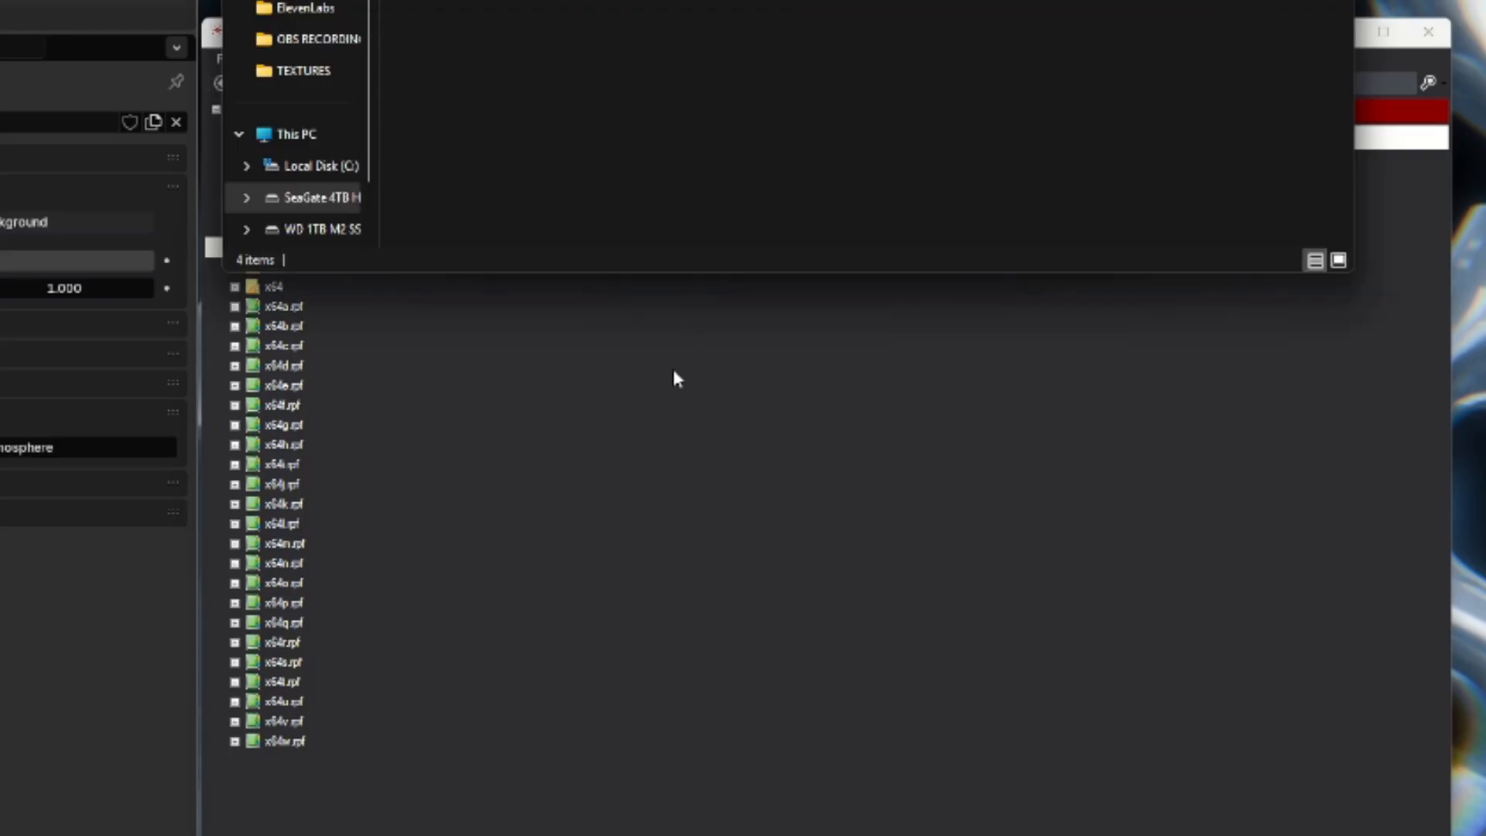
{"action": "left_click", "coordinate": [667, 376]}
{"action": "left_click", "coordinate": [618, 162]}
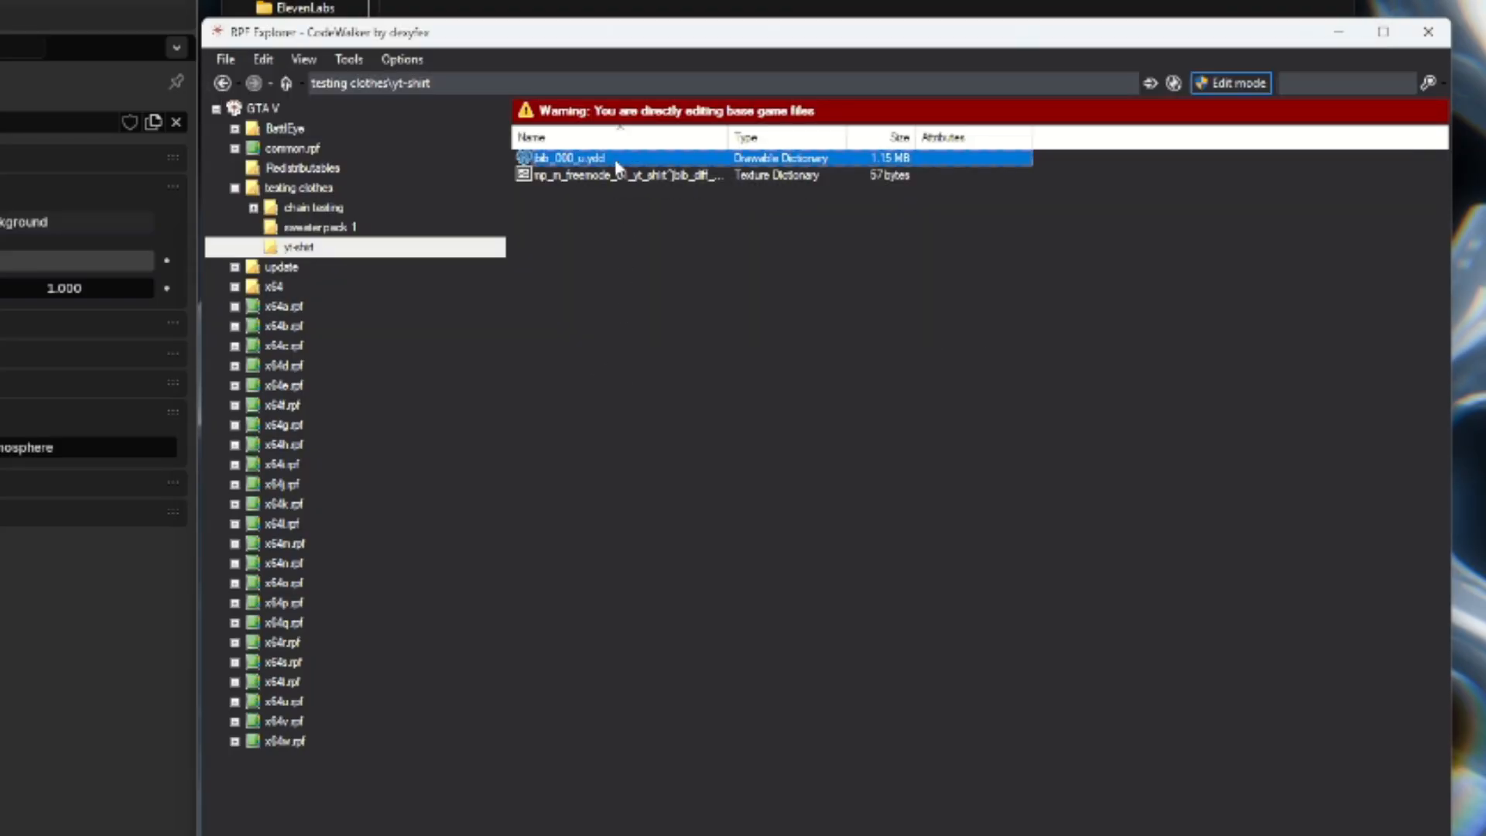
{"action": "right_click", "coordinate": [617, 165]}
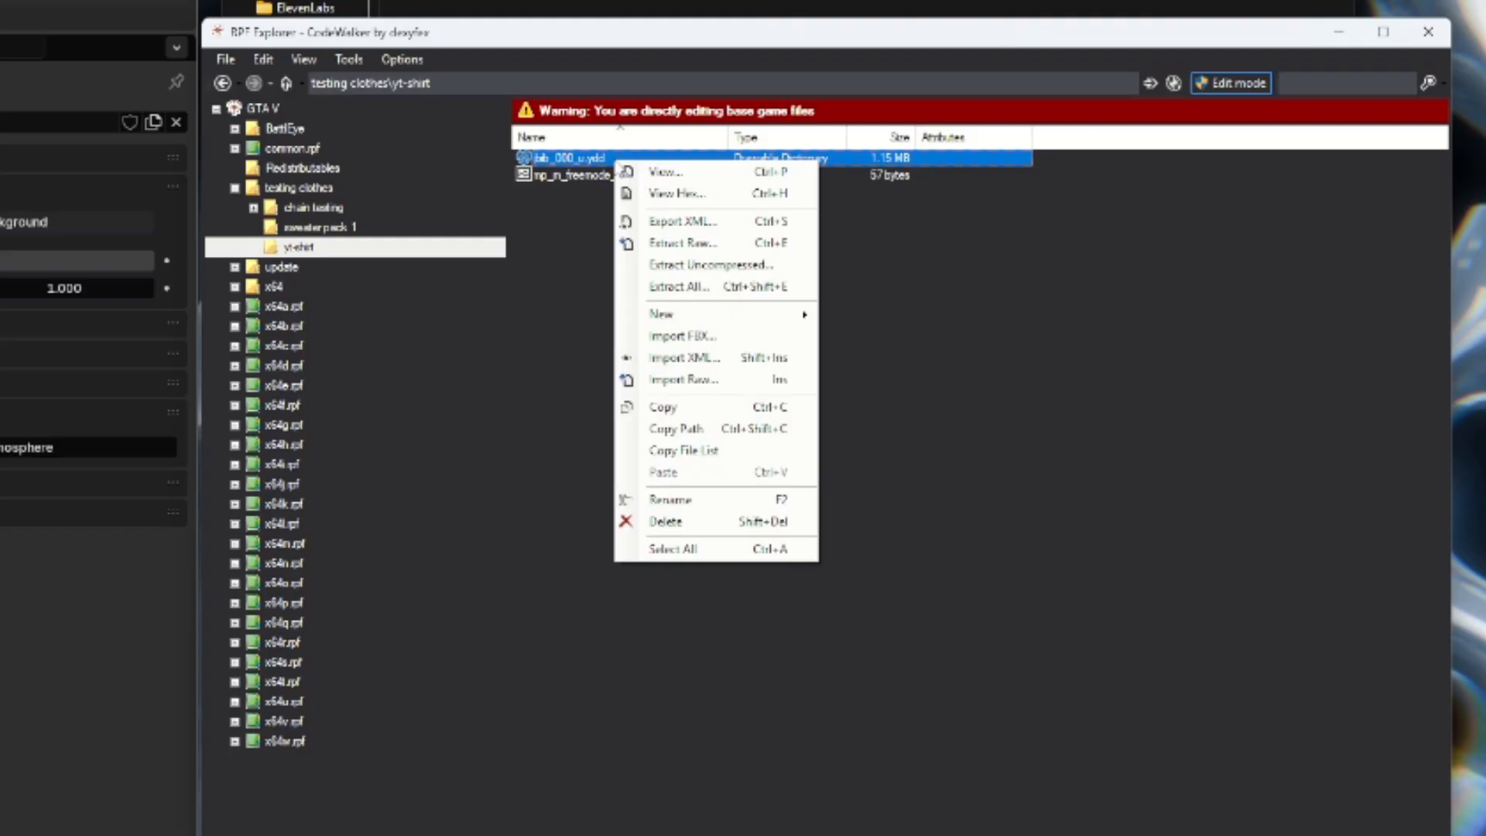
{"action": "left_click", "coordinate": [700, 496]}
{"action": "type", "text": "mp_m_freemode_01_yt_shirt^jbib_000_u.ydd"}
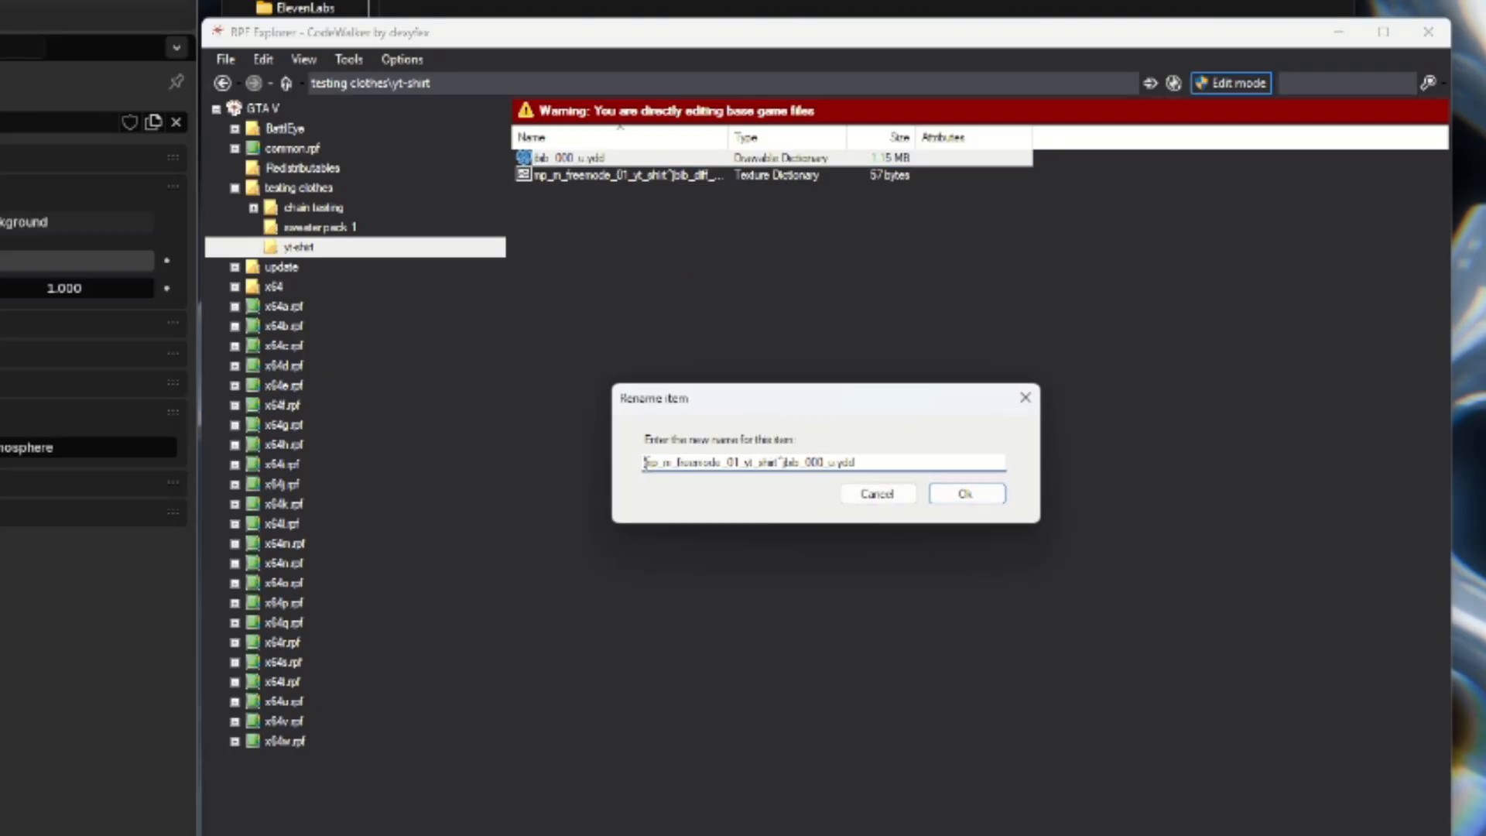
{"action": "left_click_drag", "start_coordinate": [644, 462], "coordinate": [932, 435]}
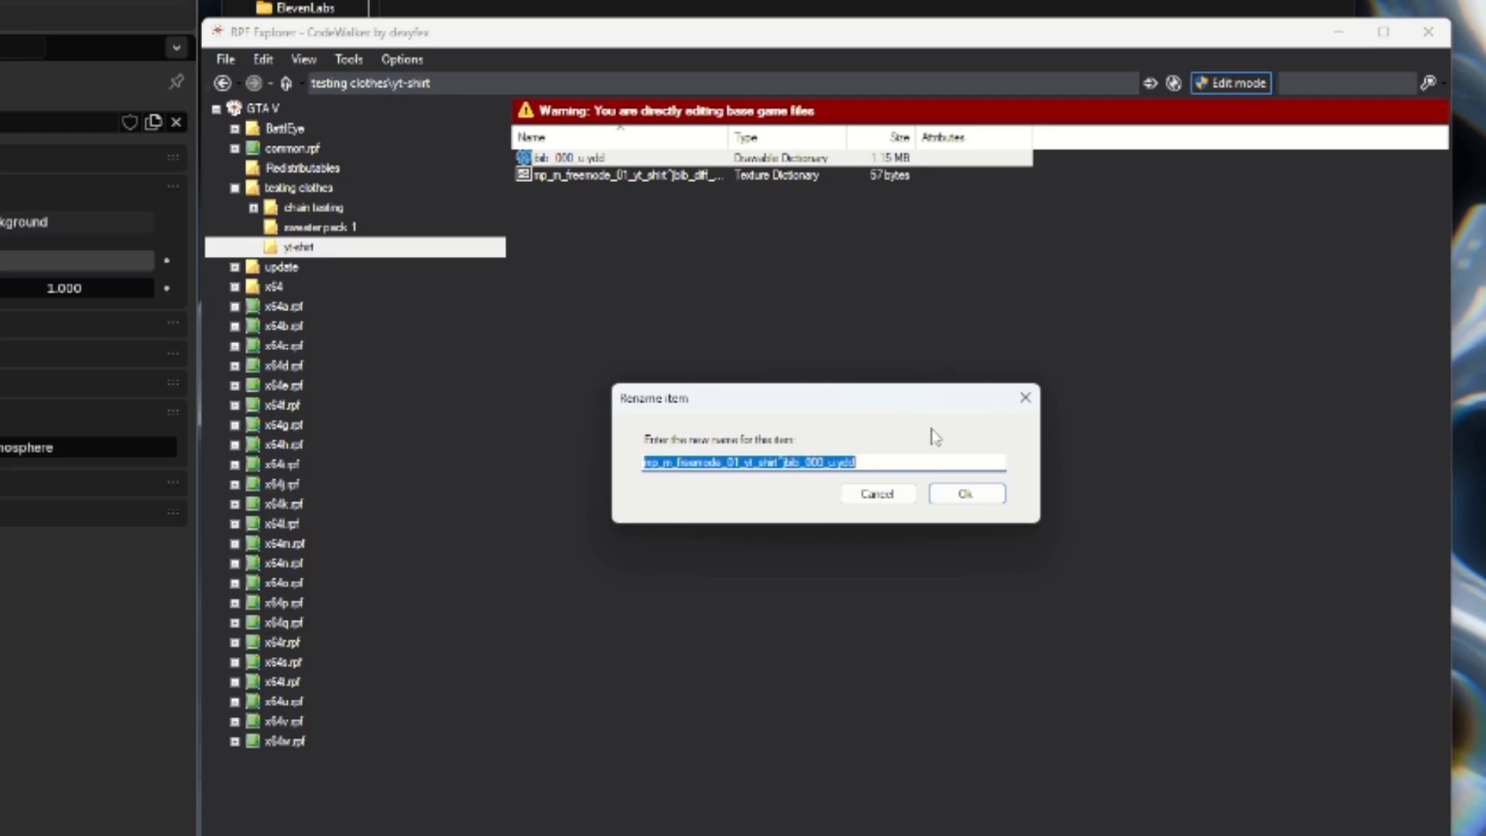
{"action": "left_click", "coordinate": [965, 494]}
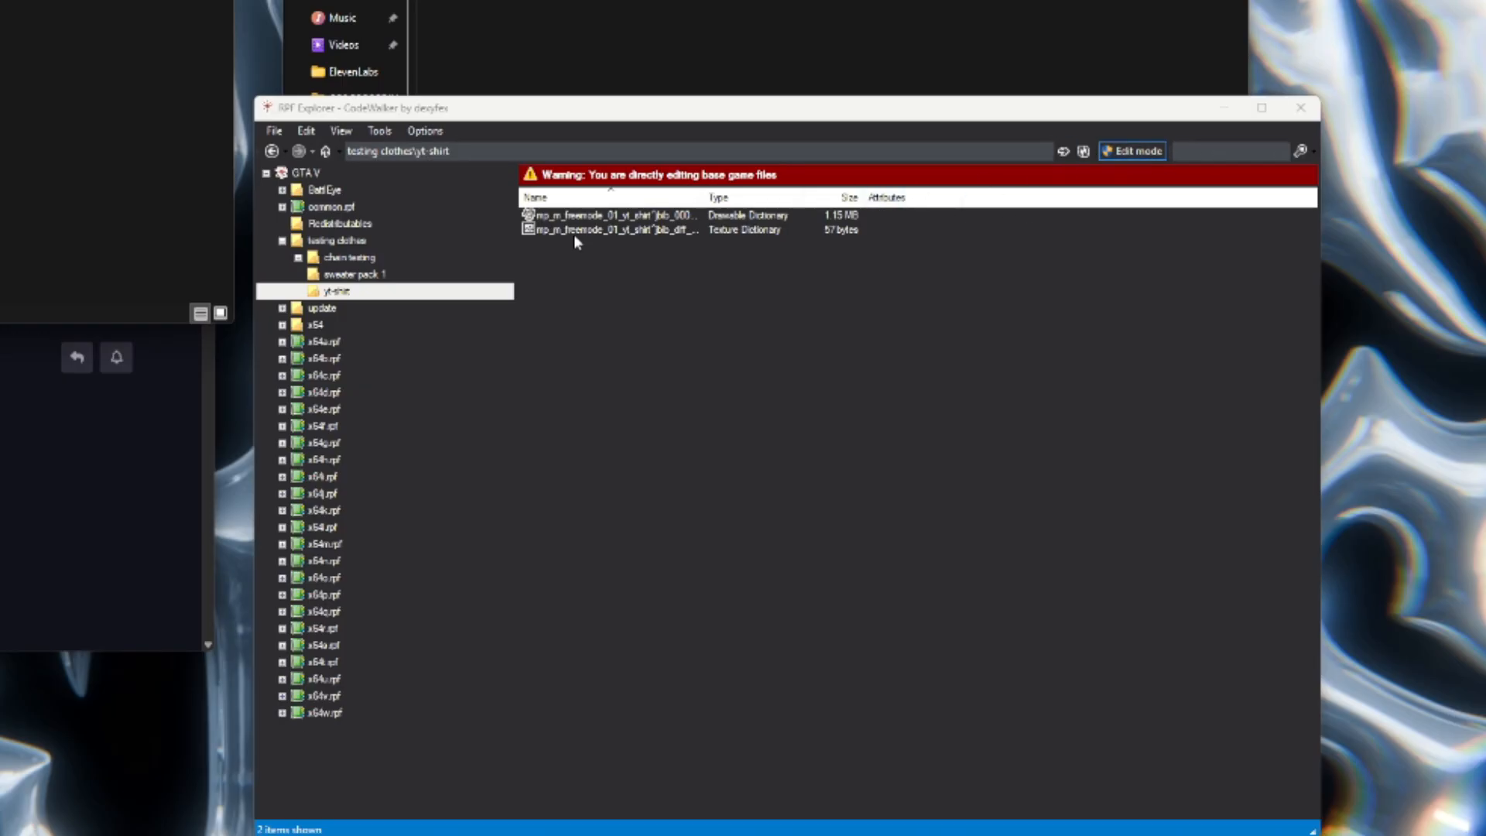
Add the texture jbib_diff_000_a_uni.dds to the new texture dictionary, save the YTD and close it.
{"action": "left_click", "coordinate": [594, 231]}
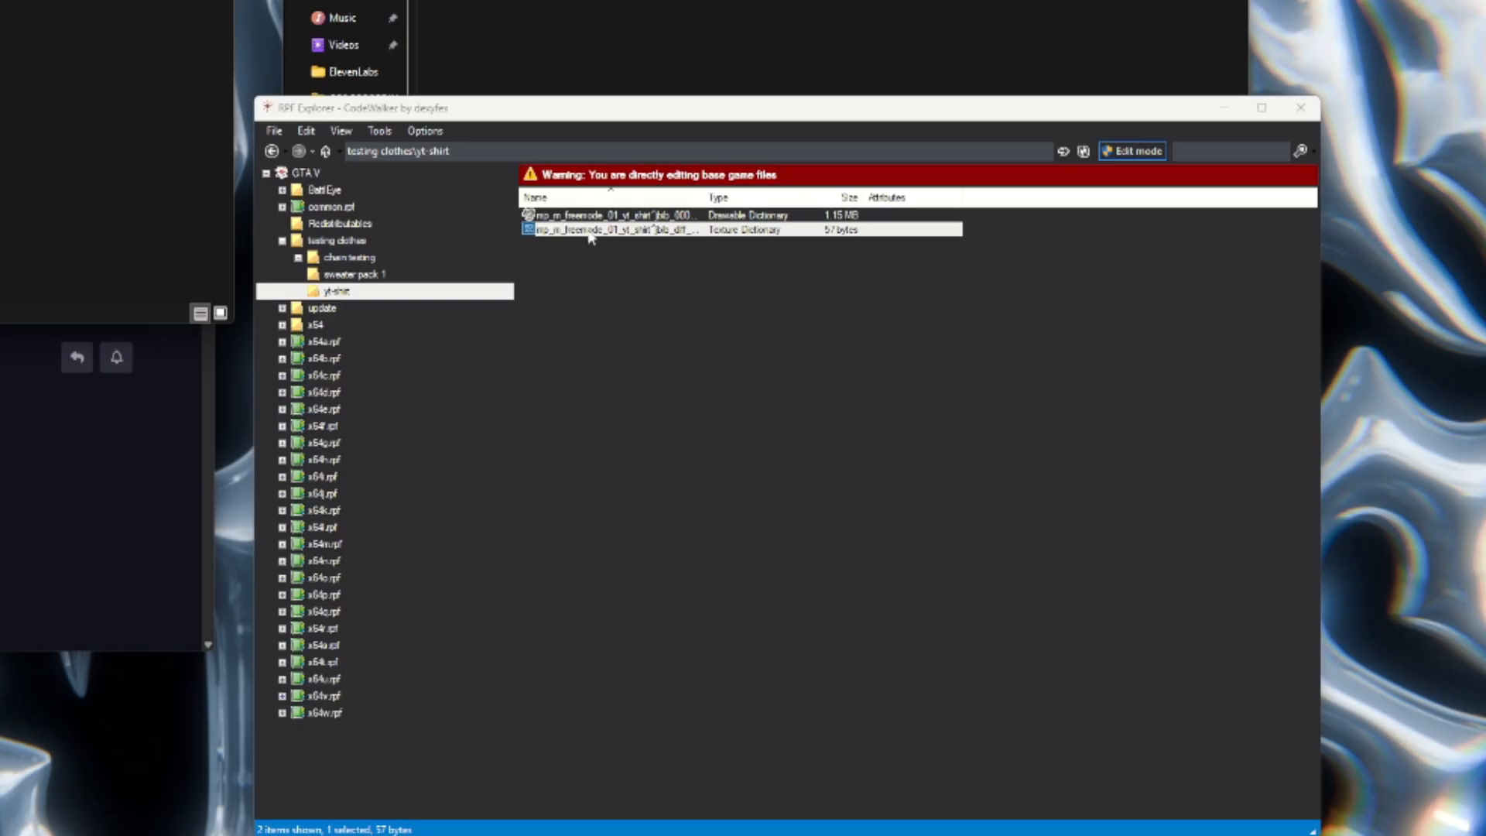
{"action": "double_click", "coordinate": [594, 230]}
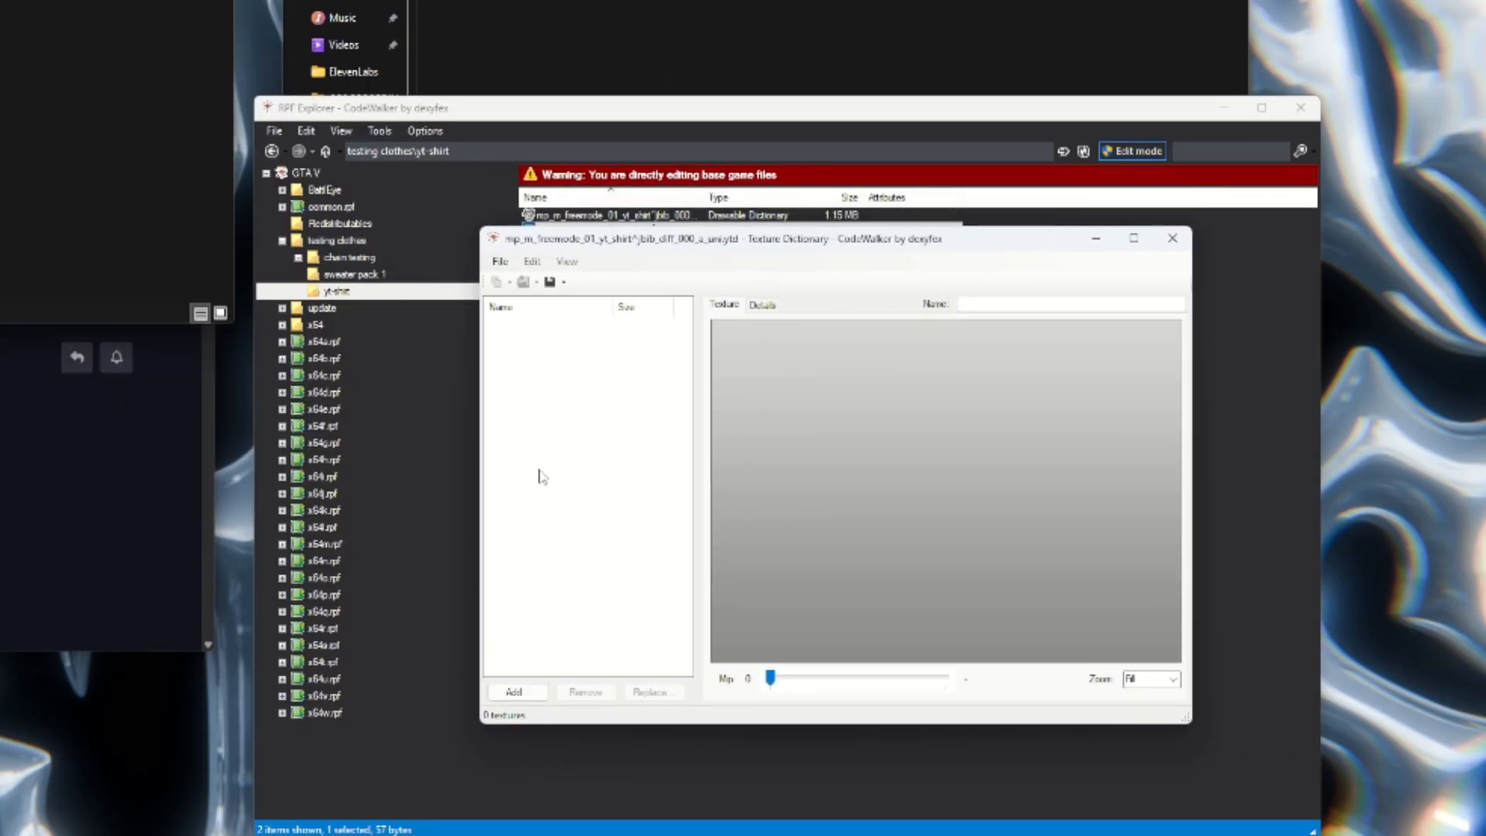
{"action": "left_click", "coordinate": [510, 692]}
{"action": "double_click", "coordinate": [679, 410]}
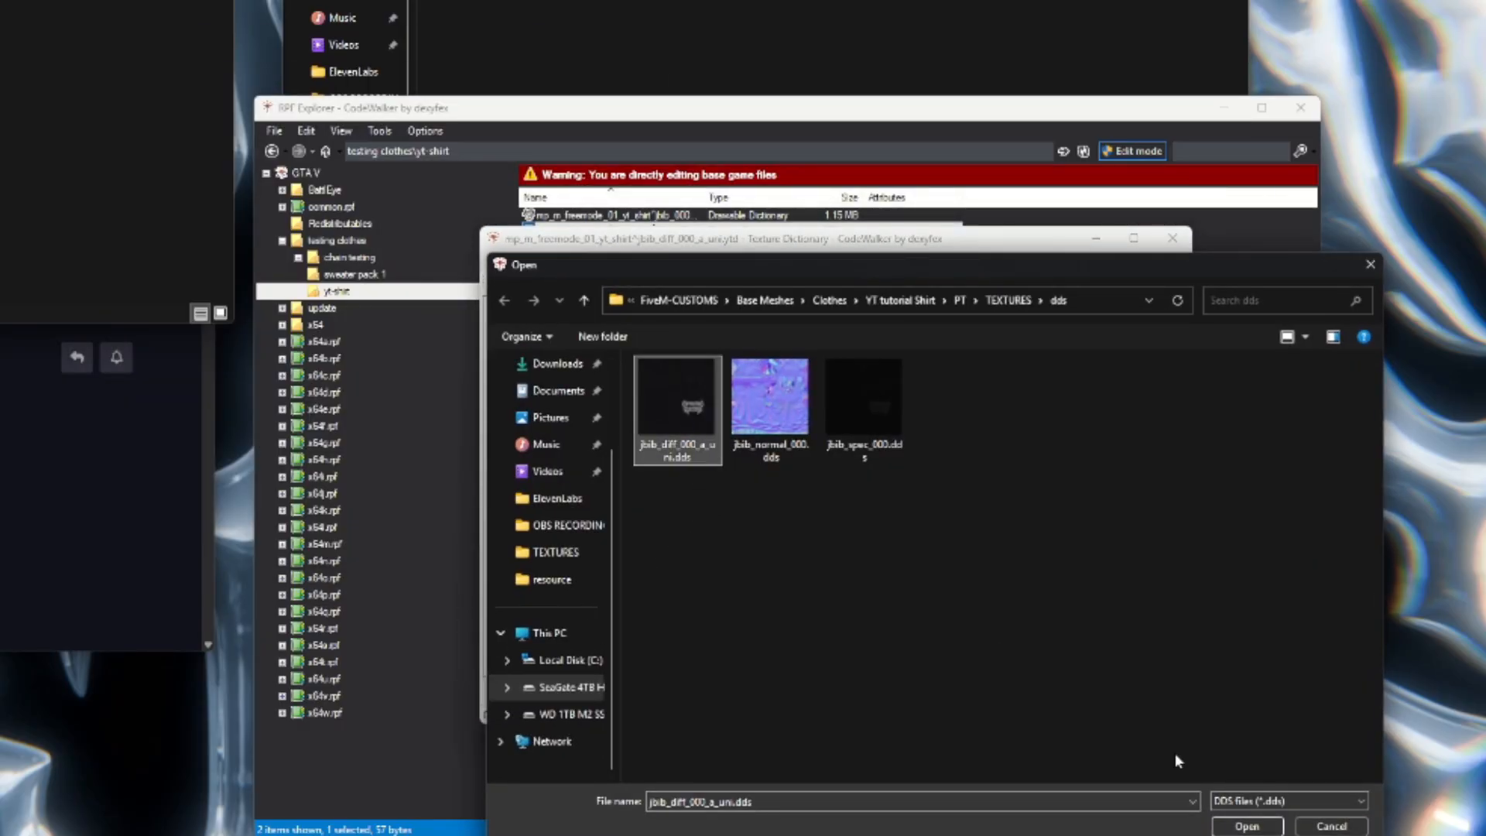
{"action": "left_click", "coordinate": [500, 261]}
{"action": "left_click", "coordinate": [588, 280]}
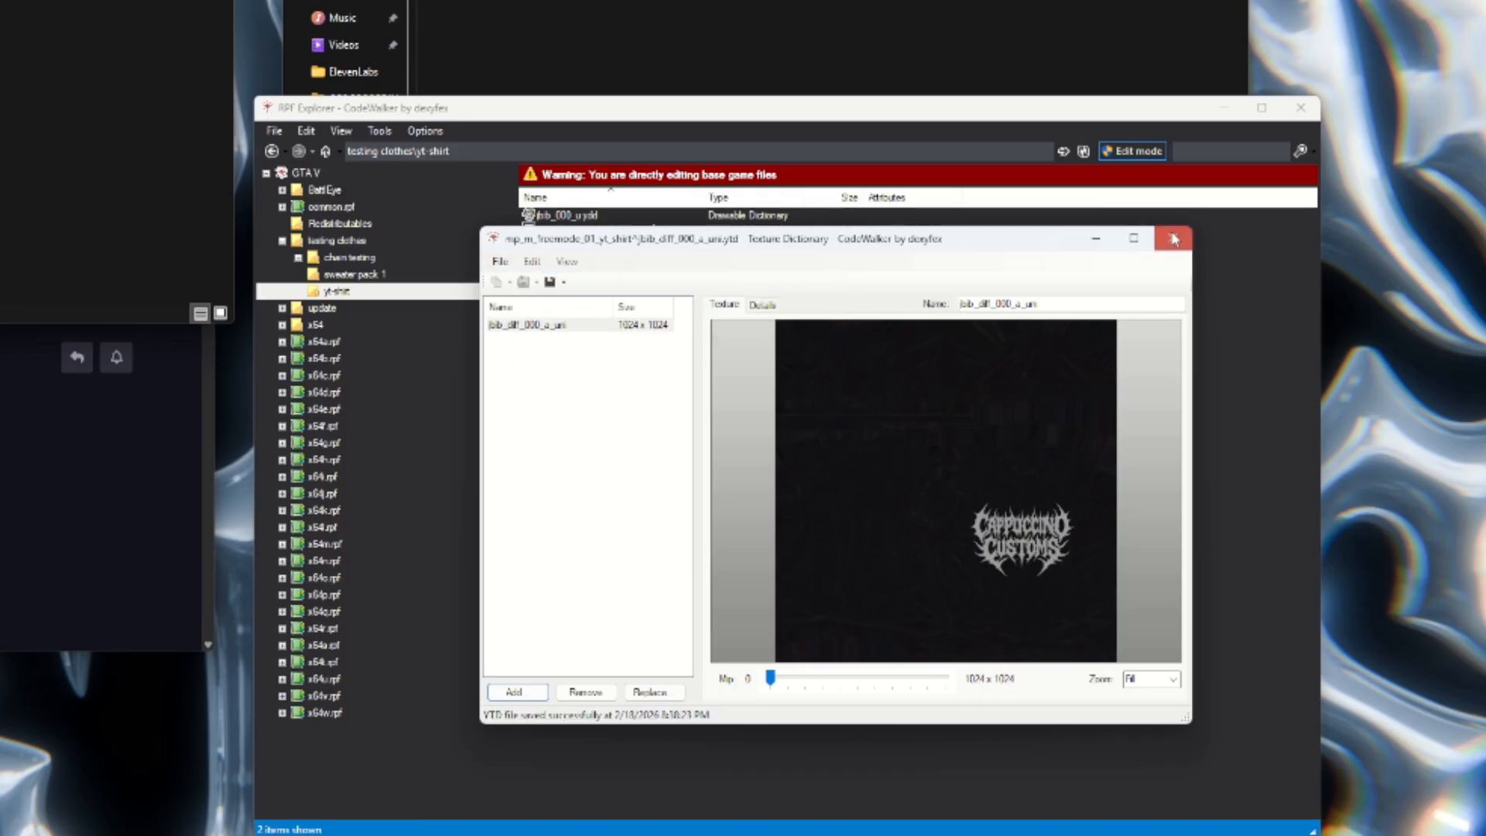
{"action": "left_click", "coordinate": [1172, 238]}
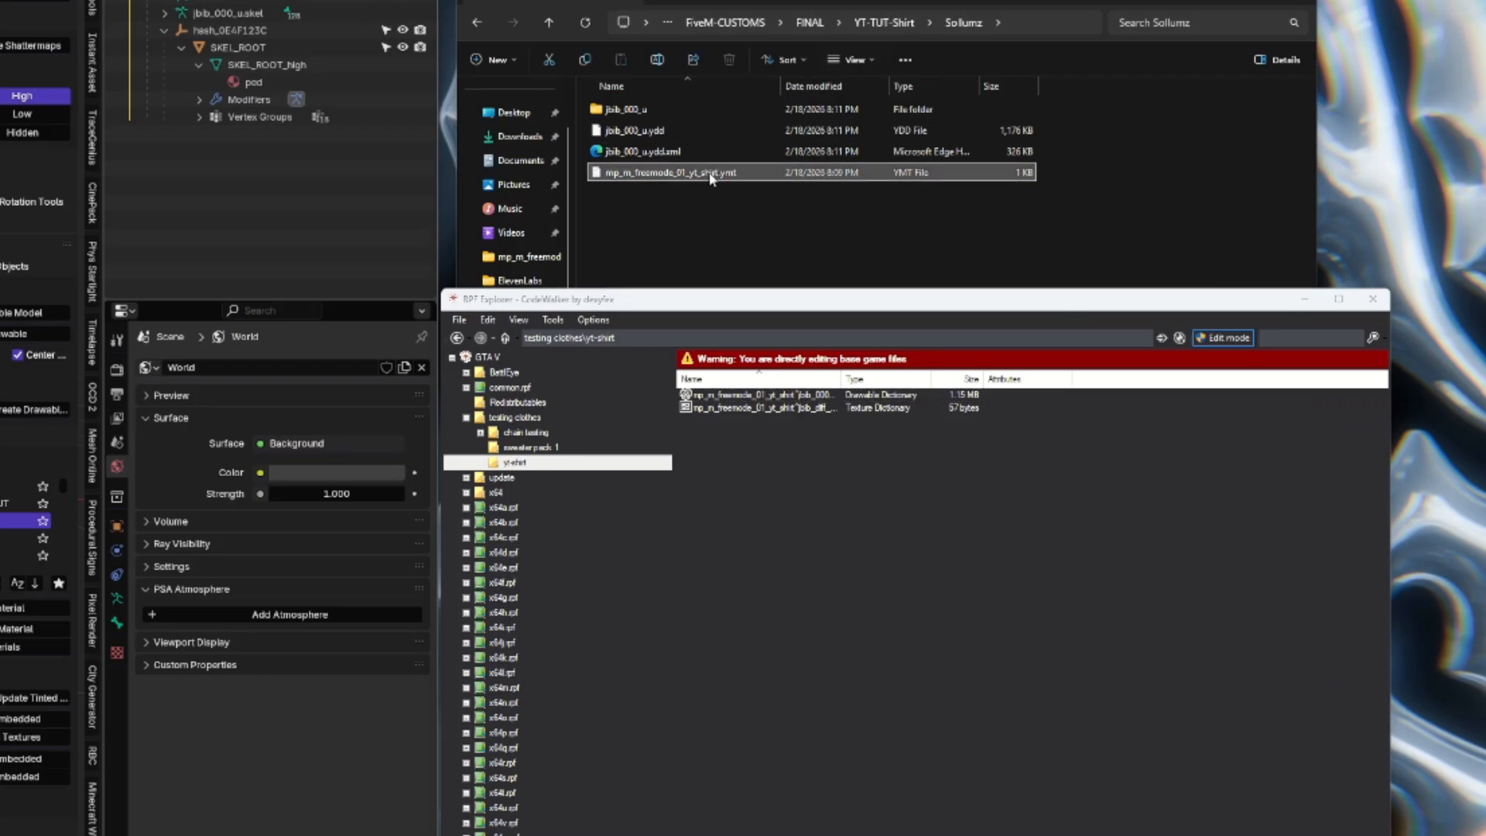
Copy mp_m_freemode_01_yt_shirt.ymt from Sollumz and the YDD and YTD files from CodeWalker into the resource\stream folder.
{"action": "right_click", "coordinate": [711, 177]}
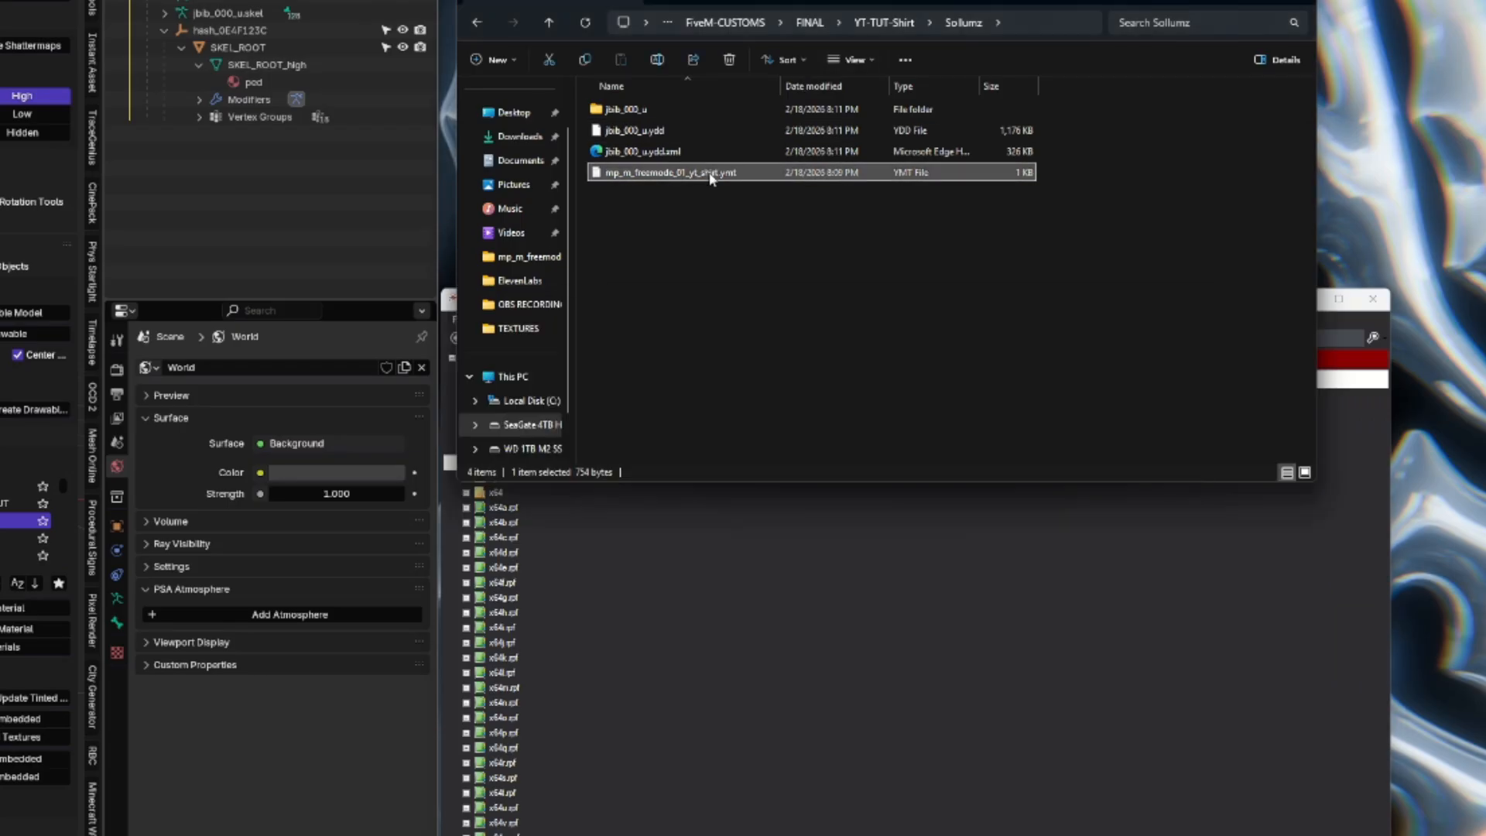
{"action": "left_click", "coordinate": [756, 431]}
{"action": "left_click", "coordinate": [844, 277]}
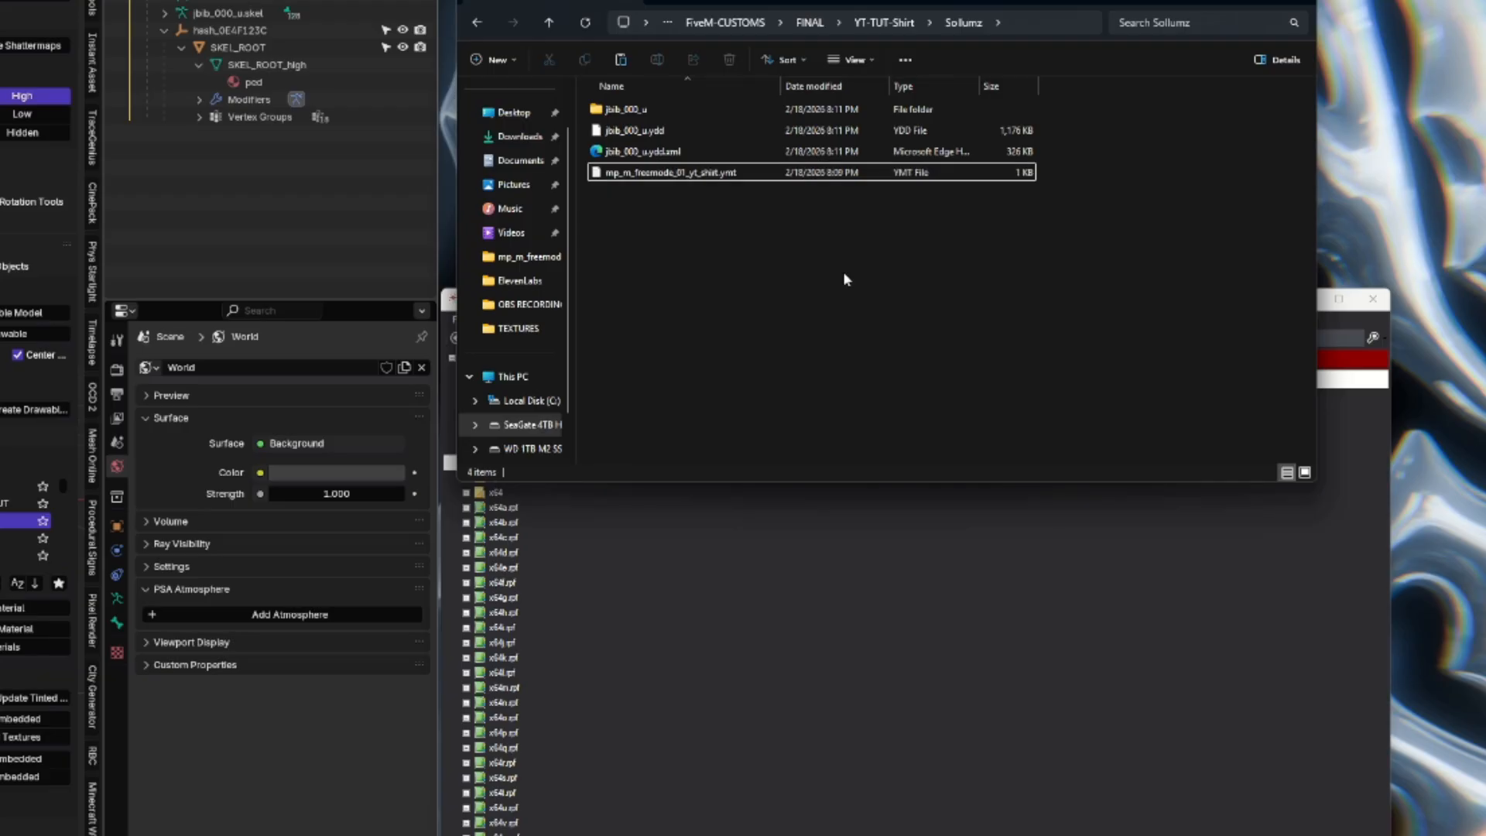
{"action": "left_click", "coordinate": [882, 23]}
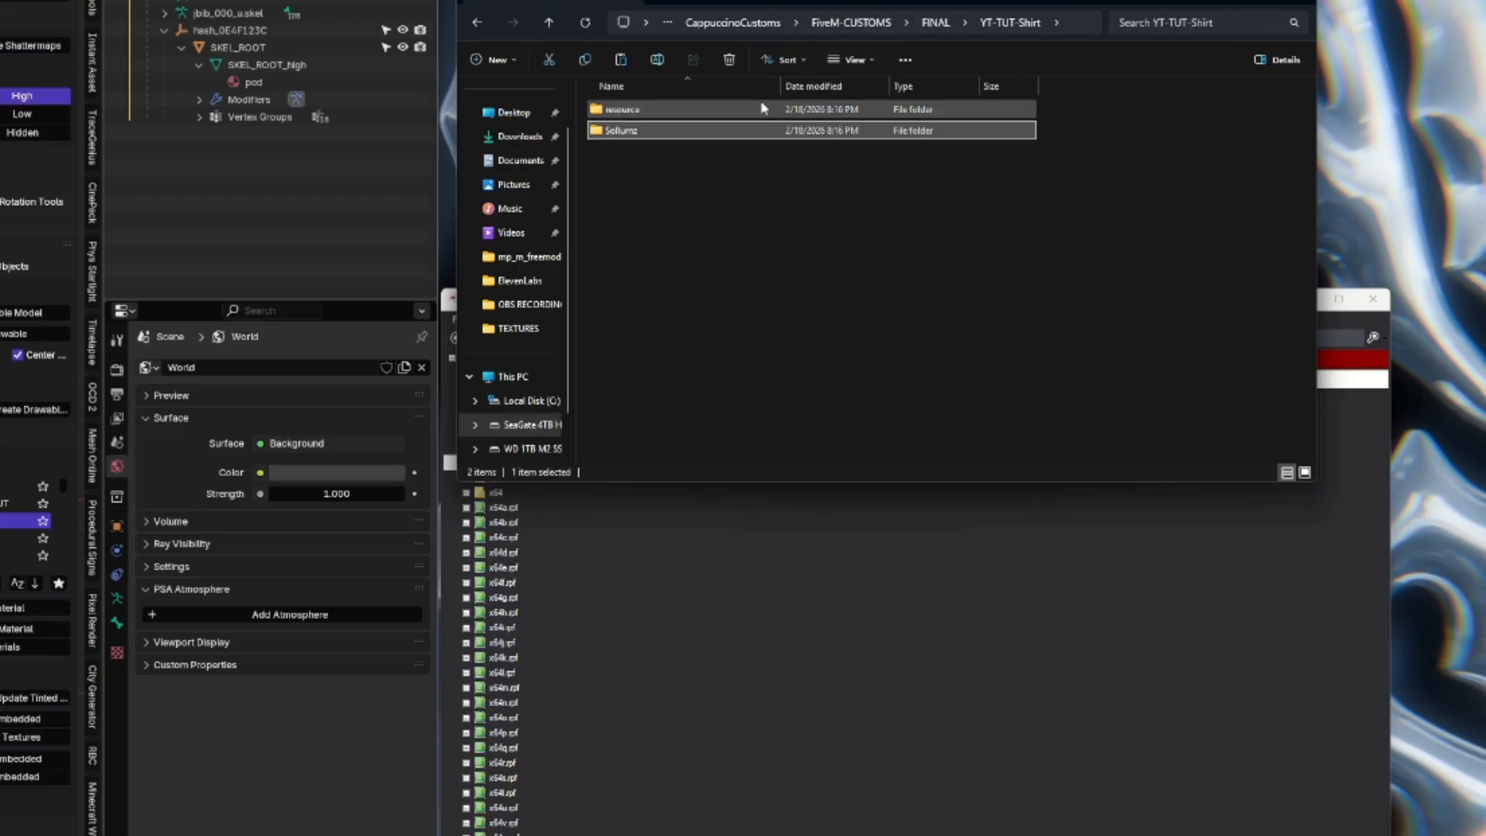
{"action": "double_click", "coordinate": [687, 109]}
{"action": "double_click", "coordinate": [655, 111]}
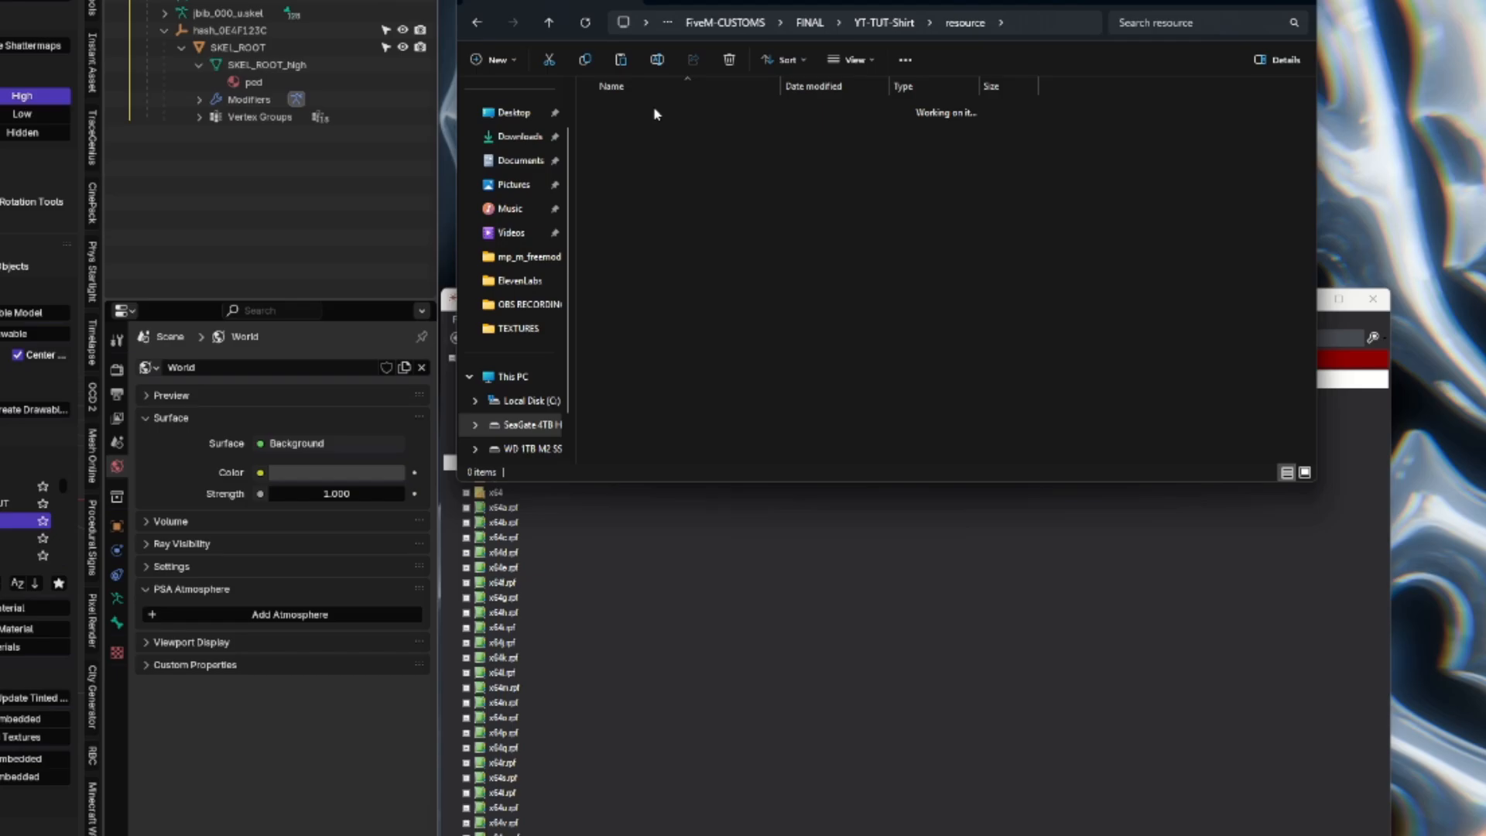
{"action": "right_click", "coordinate": [724, 164]}
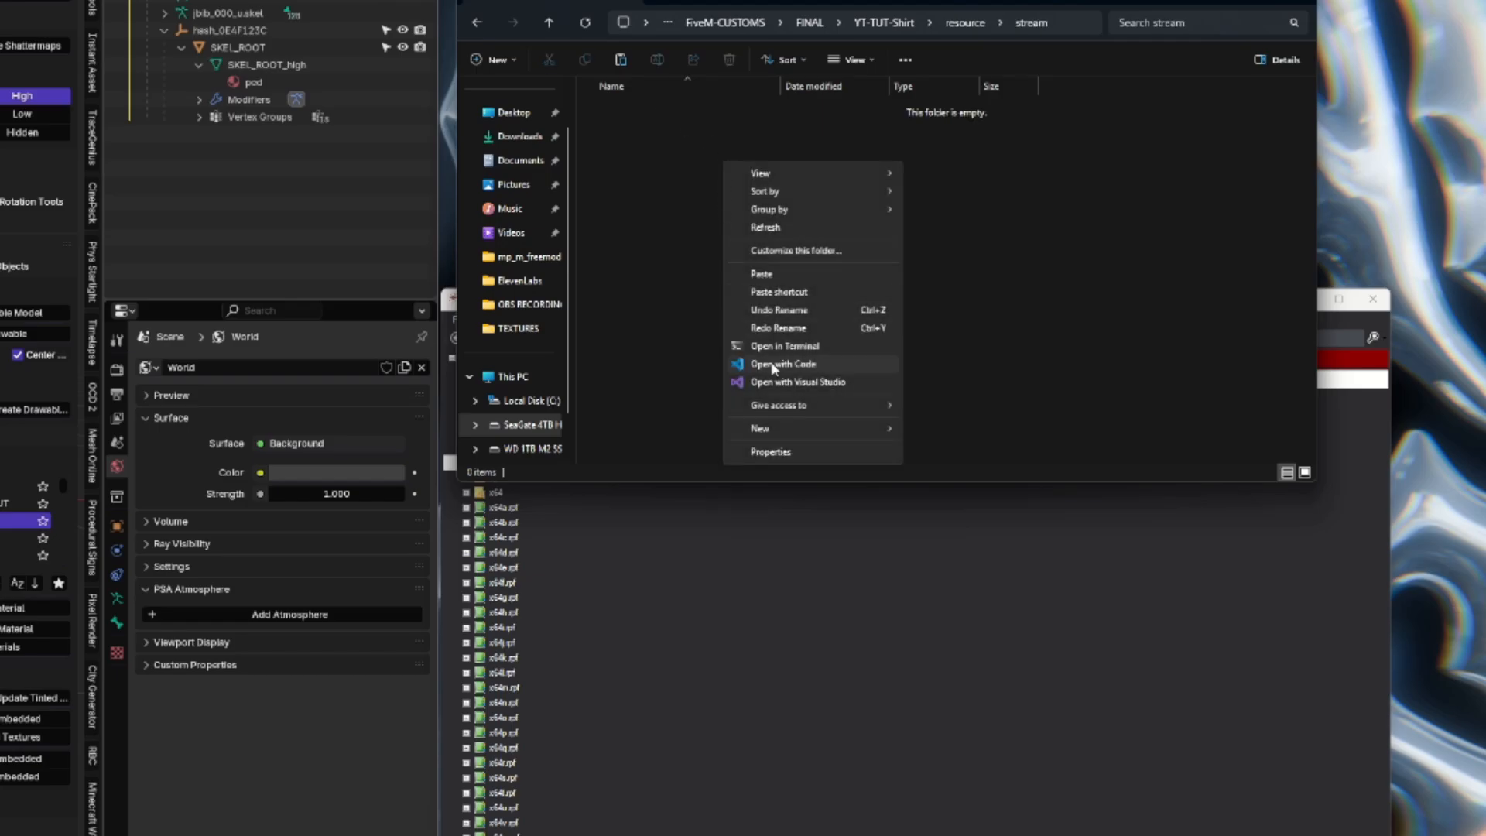
{"action": "left_click", "coordinate": [765, 275]}
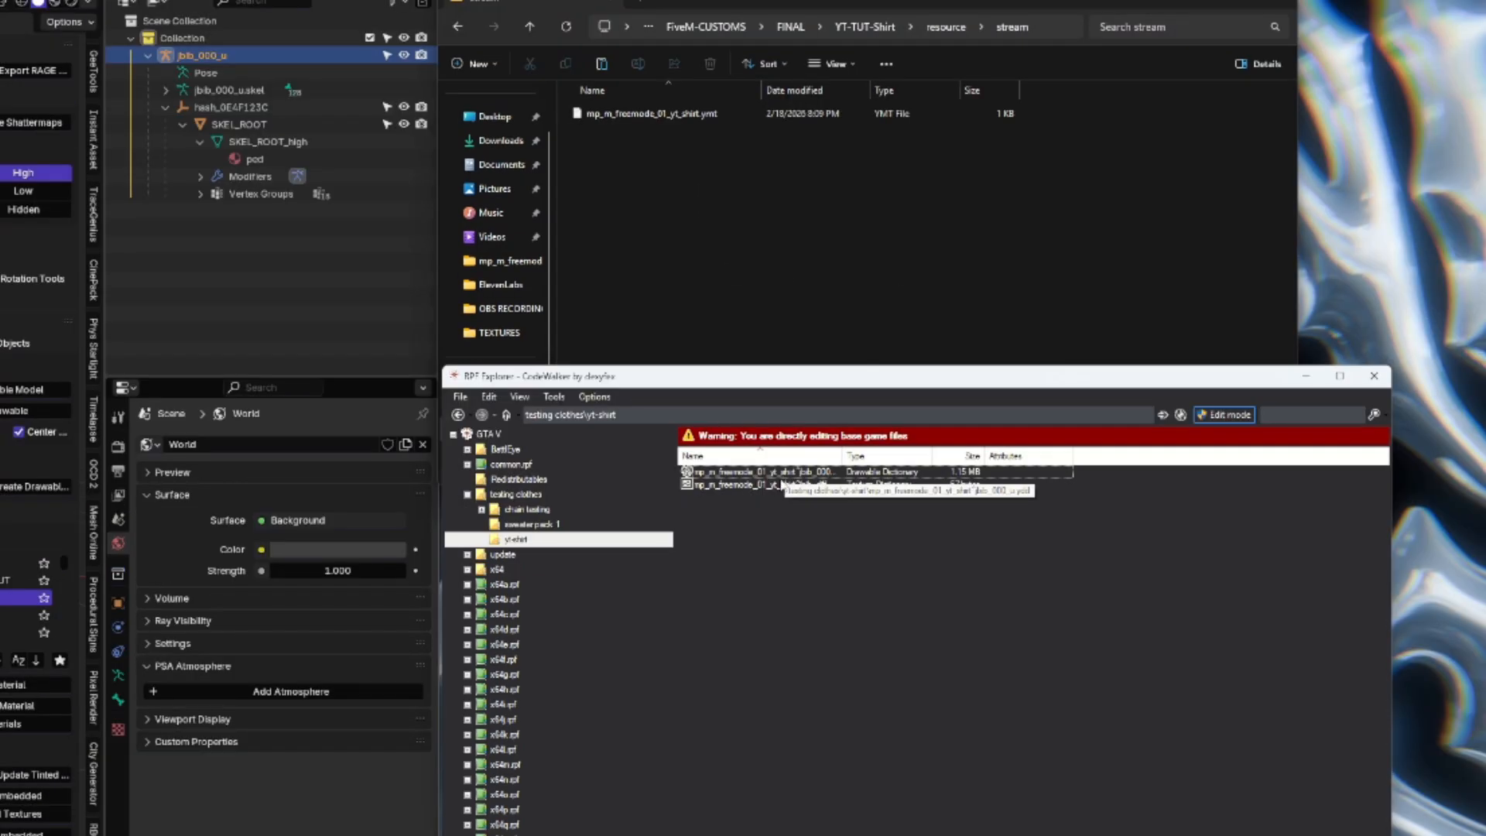
{"action": "left_click_drag", "start_coordinate": [766, 517], "coordinate": [766, 475]}
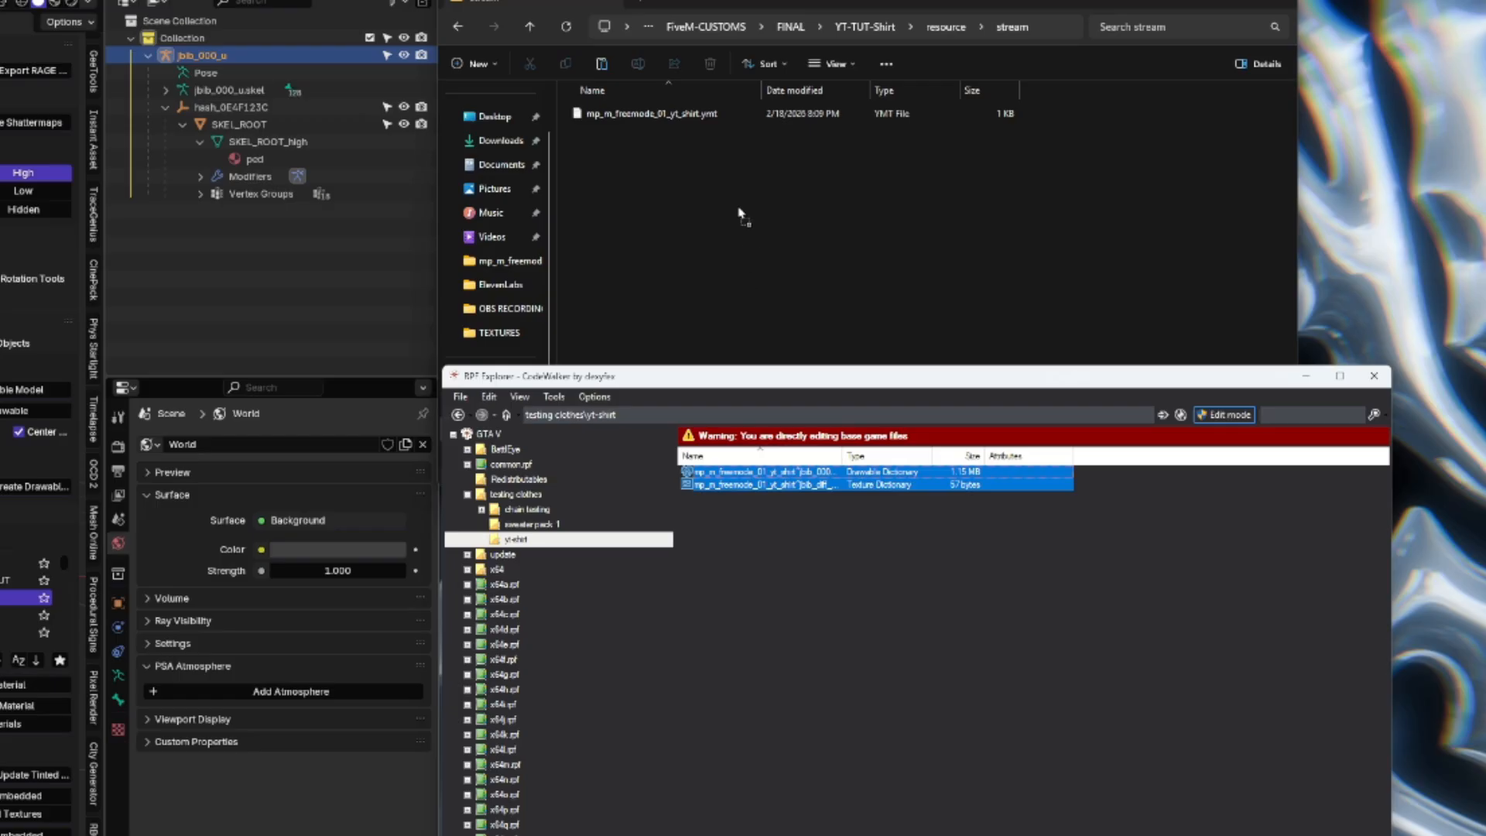
{"action": "left_click_drag", "start_coordinate": [738, 209], "coordinate": [738, 208]}
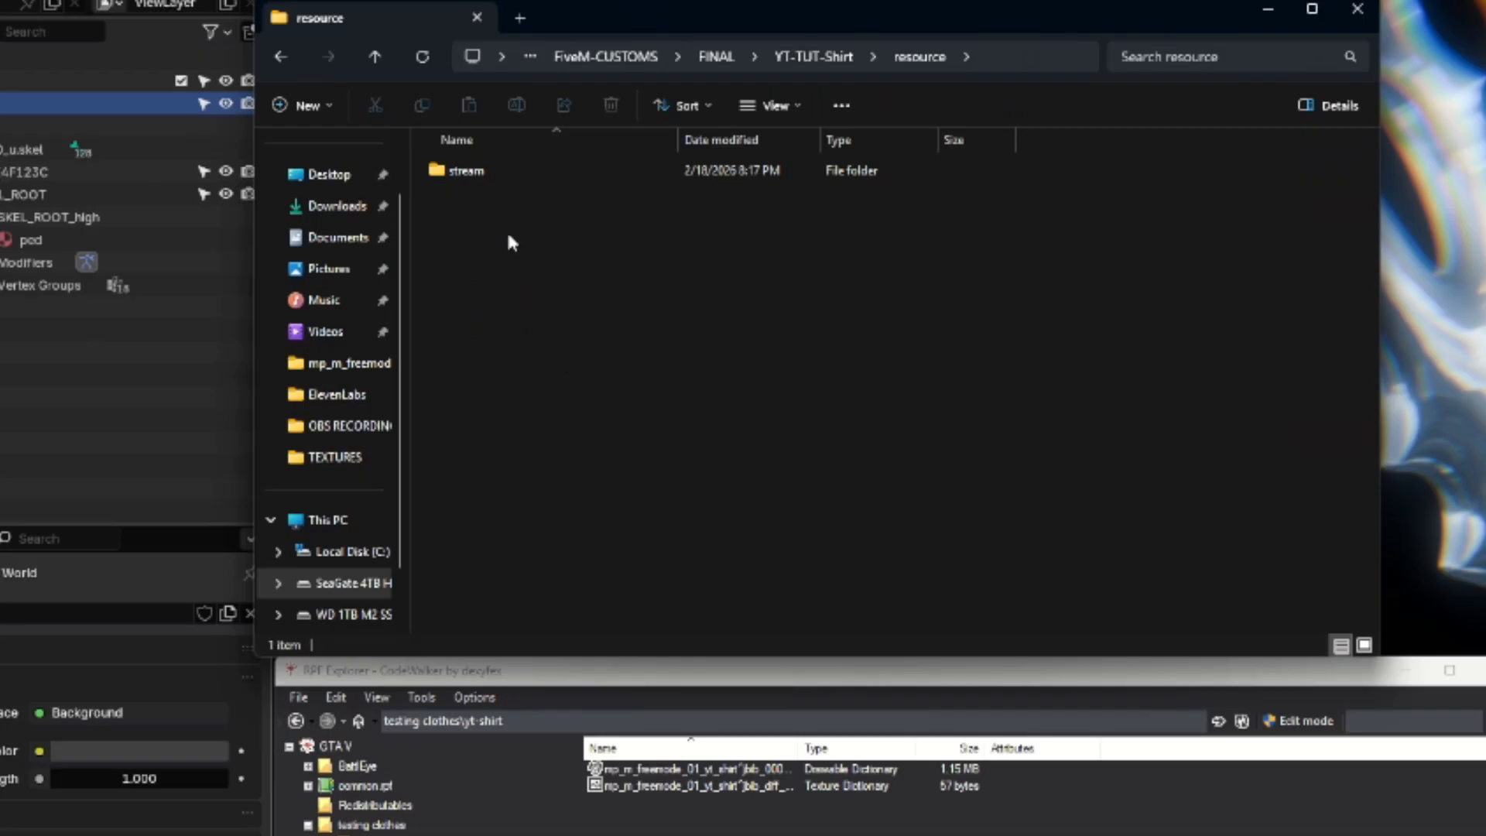
Create a new text file in the resource folder and name it mp_m_freemode_01_yt_shirt.meta.
{"action": "right_click", "coordinate": [508, 237]}
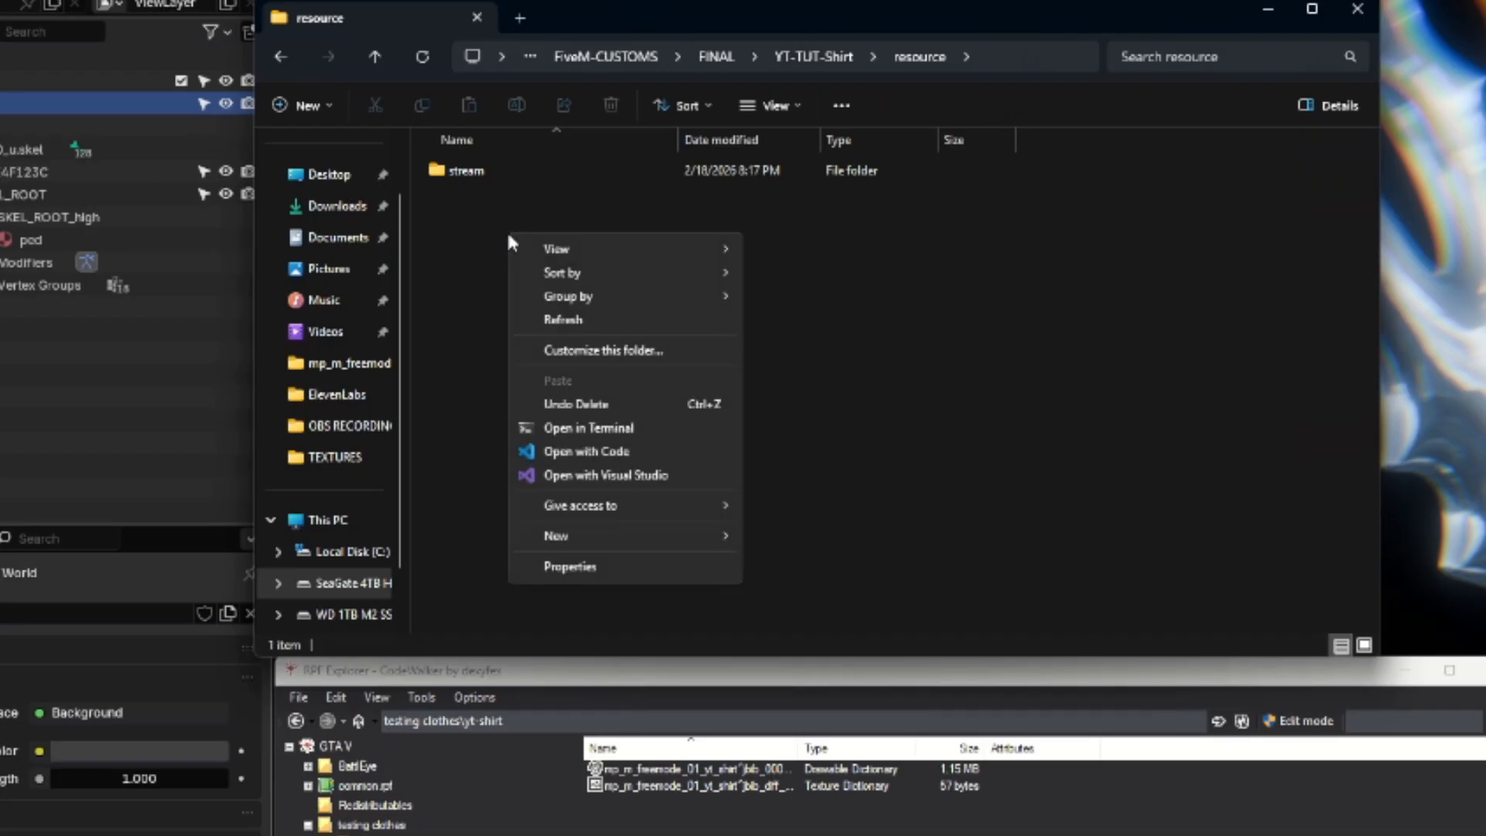
{"action": "mouse_move", "coordinate": [678, 541]}
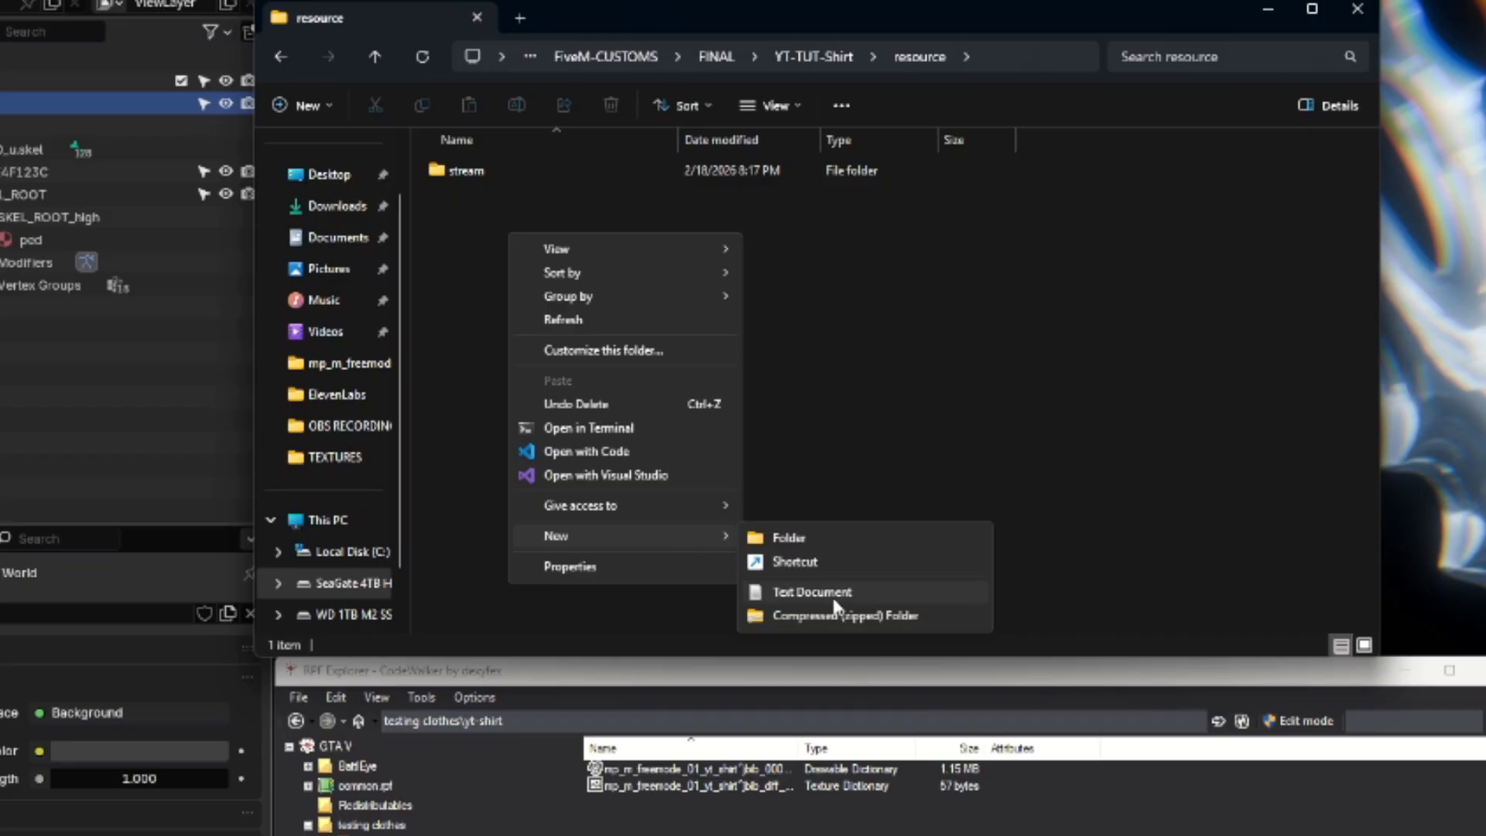
{"action": "left_click", "coordinate": [812, 592]}
{"action": "type", "text": "mp_m_freemode_01_yt_shirt"}
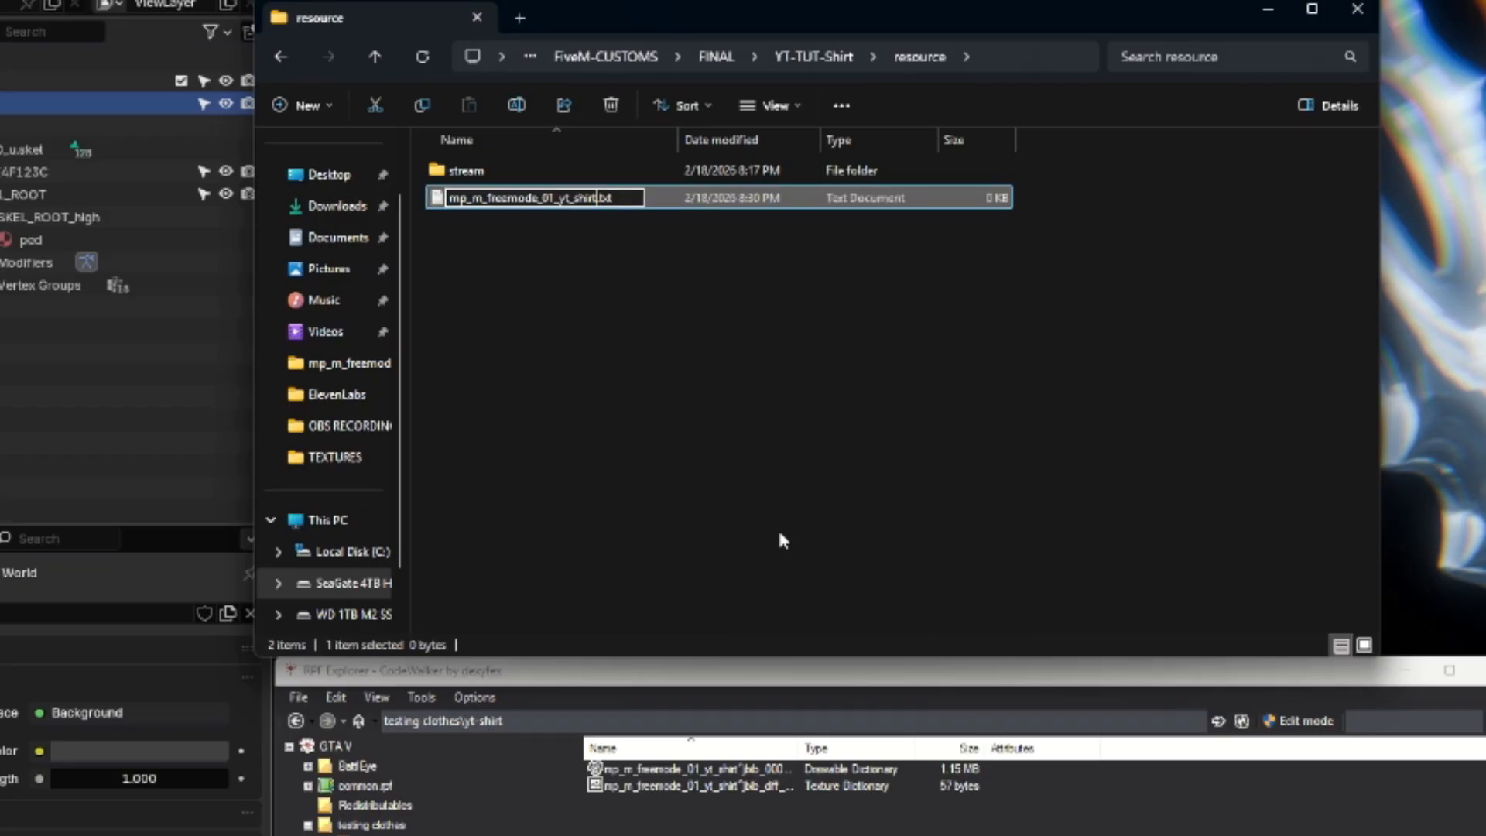
{"action": "key", "text": "BackSpace"}
{"action": "type", "text": "meta"}
{"action": "key", "text": "Return"}
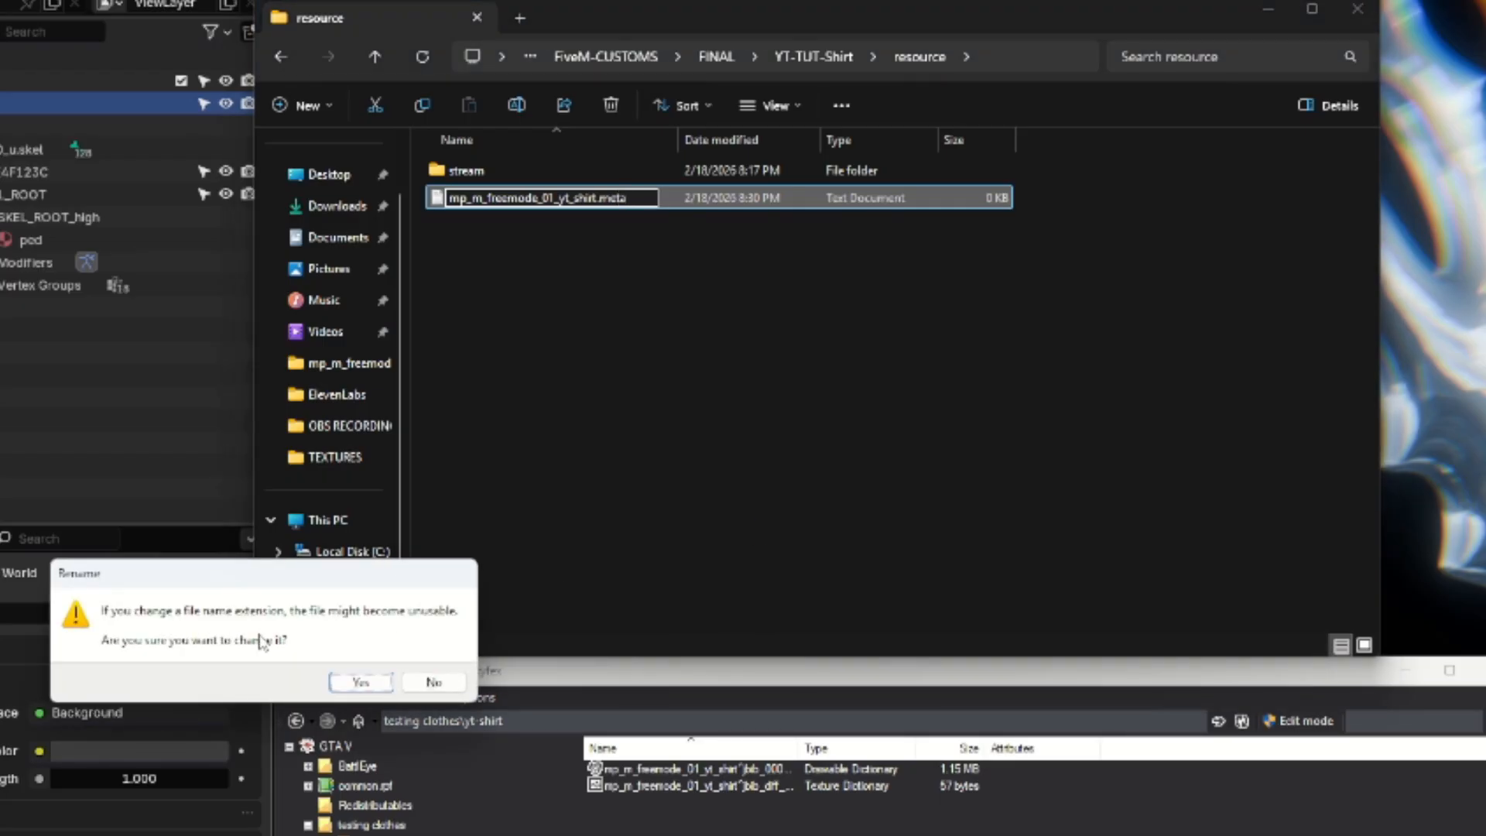
{"action": "left_click", "coordinate": [360, 681]}
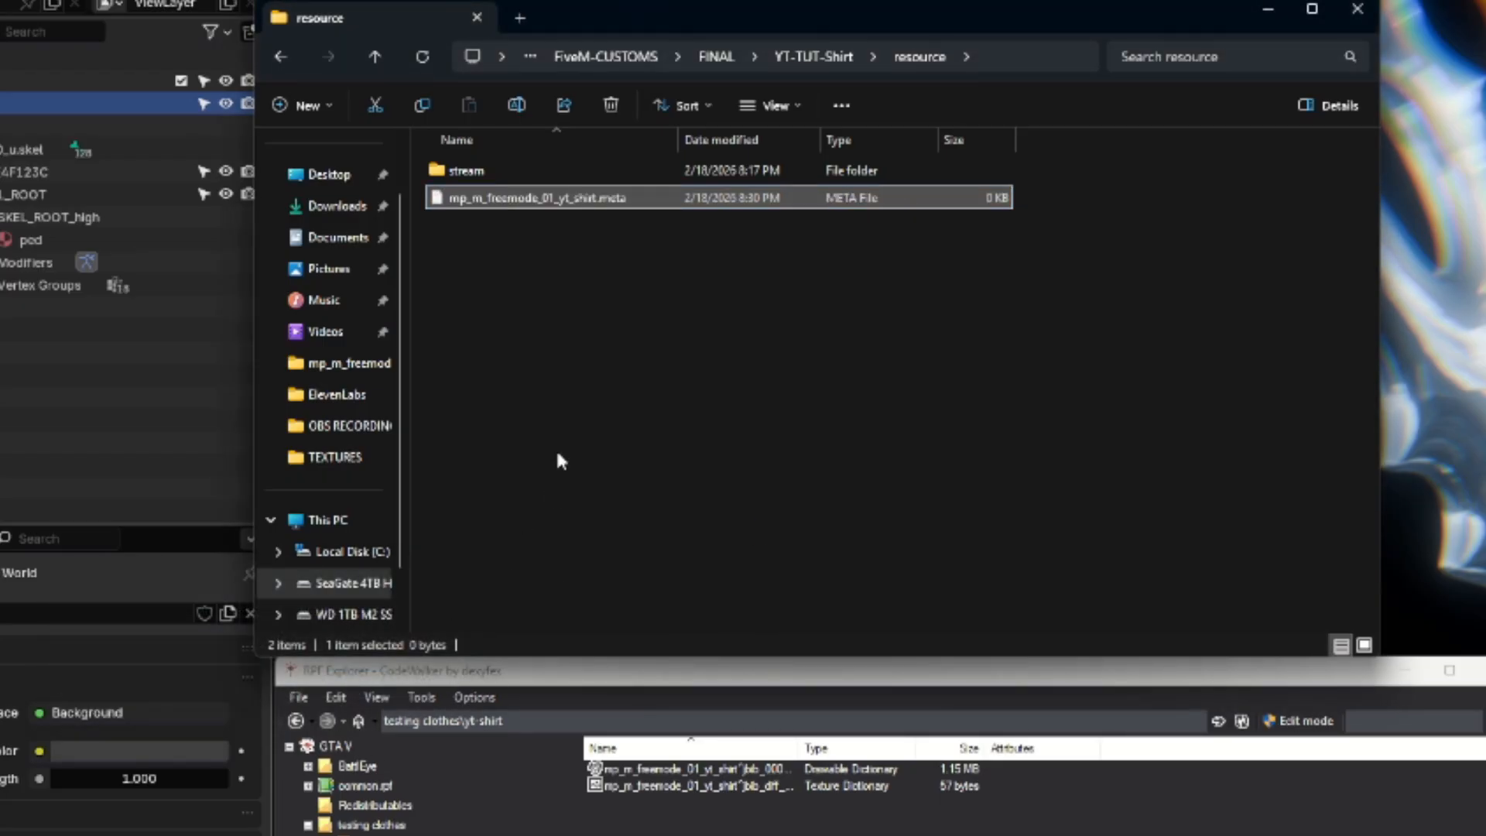
Create another text file in the resource folder and name it fxmanifest.lua.
{"action": "left_click", "coordinate": [486, 298]}
{"action": "right_click", "coordinate": [490, 248]}
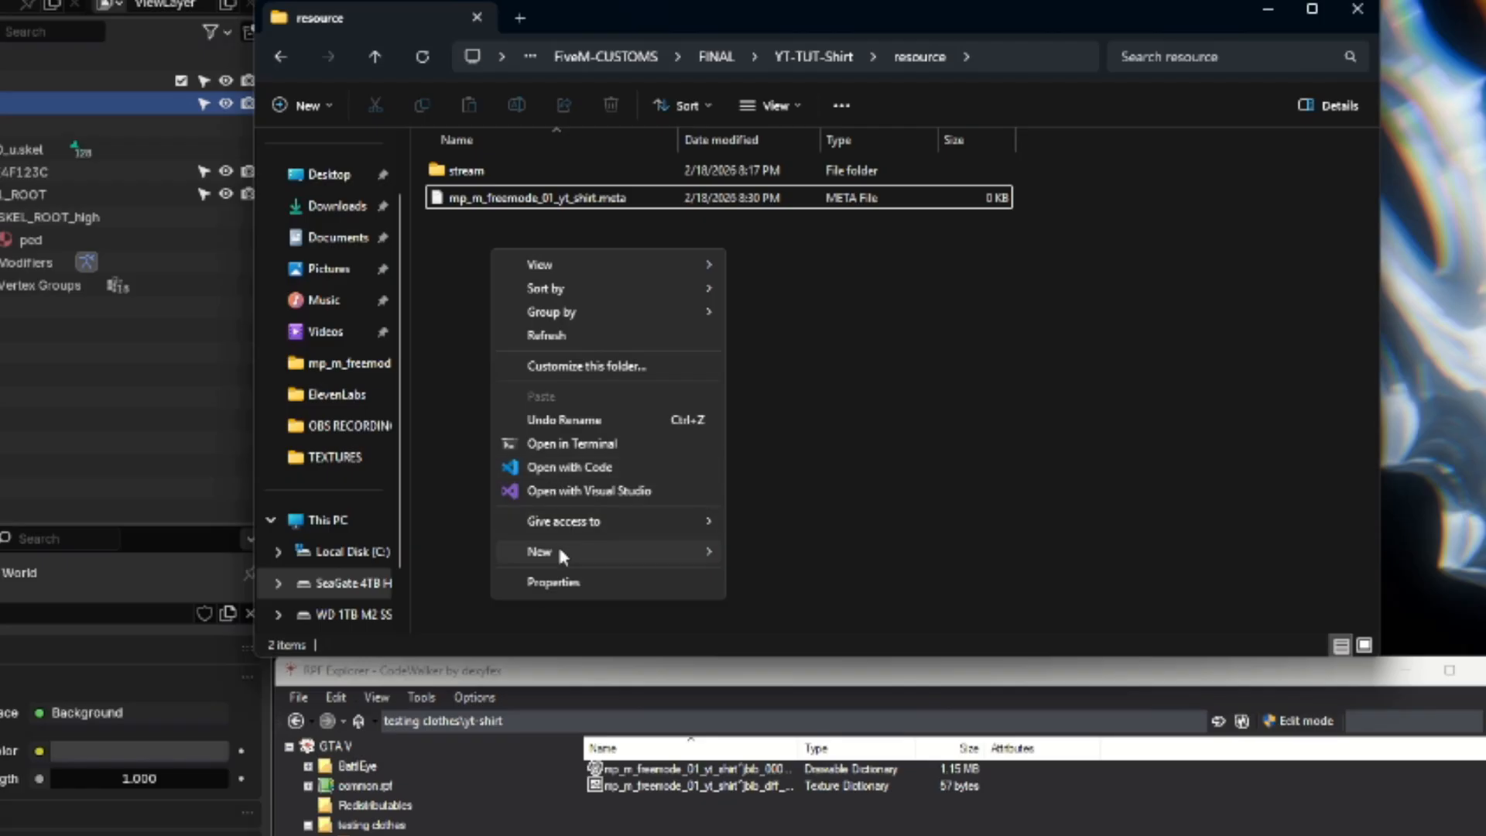
{"action": "mouse_move", "coordinate": [559, 550]}
{"action": "left_click", "coordinate": [843, 606]}
{"action": "type", "text": "fxm"}
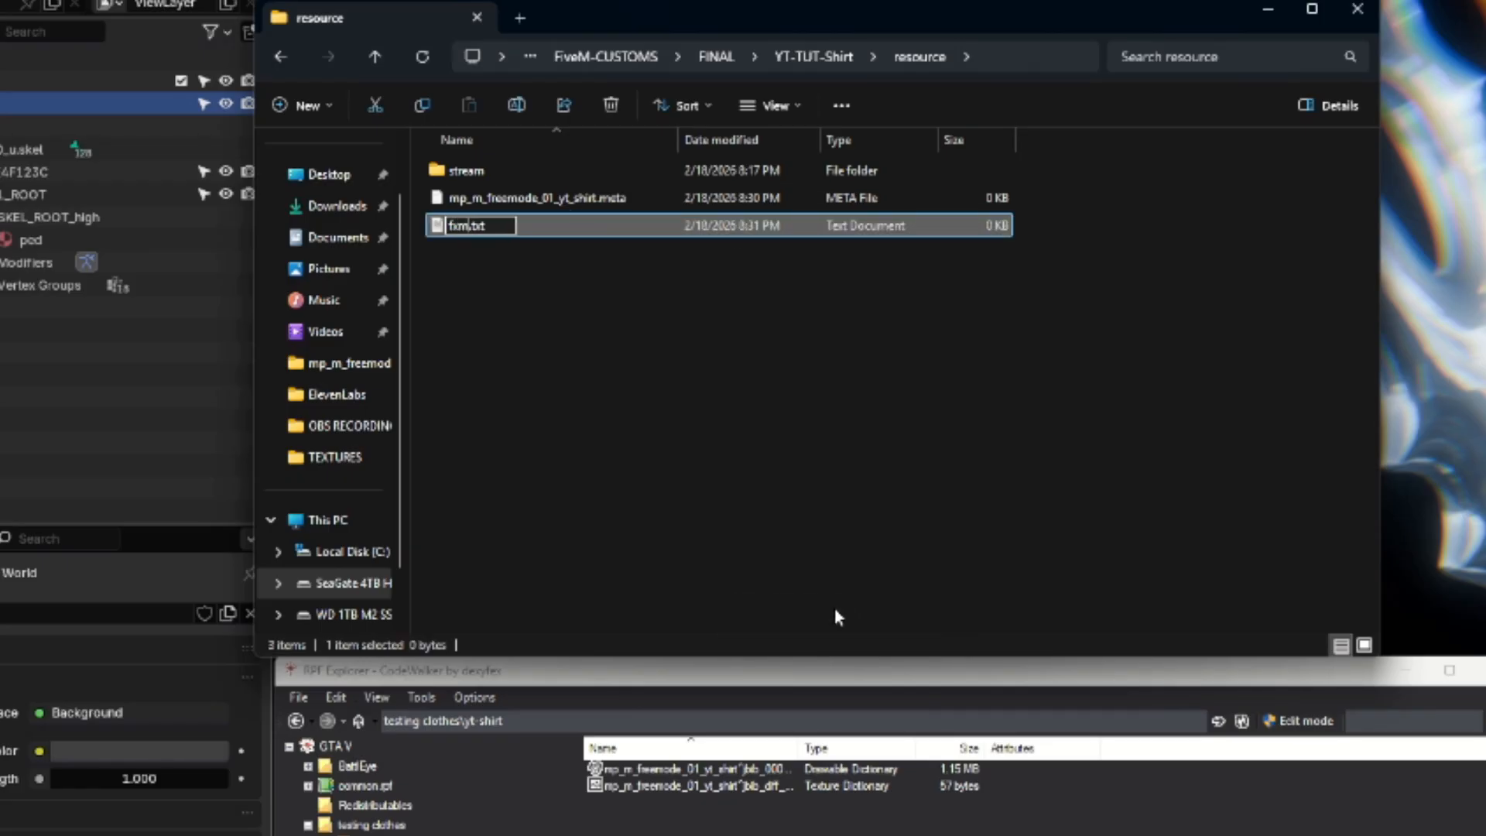
{"action": "type", "text": "anifest"}
{"action": "key", "text": "BackSpace"}
{"action": "key", "text": "BackSpace"}
{"action": "key", "text": "BackSpace"}
{"action": "type", "text": "lua"}
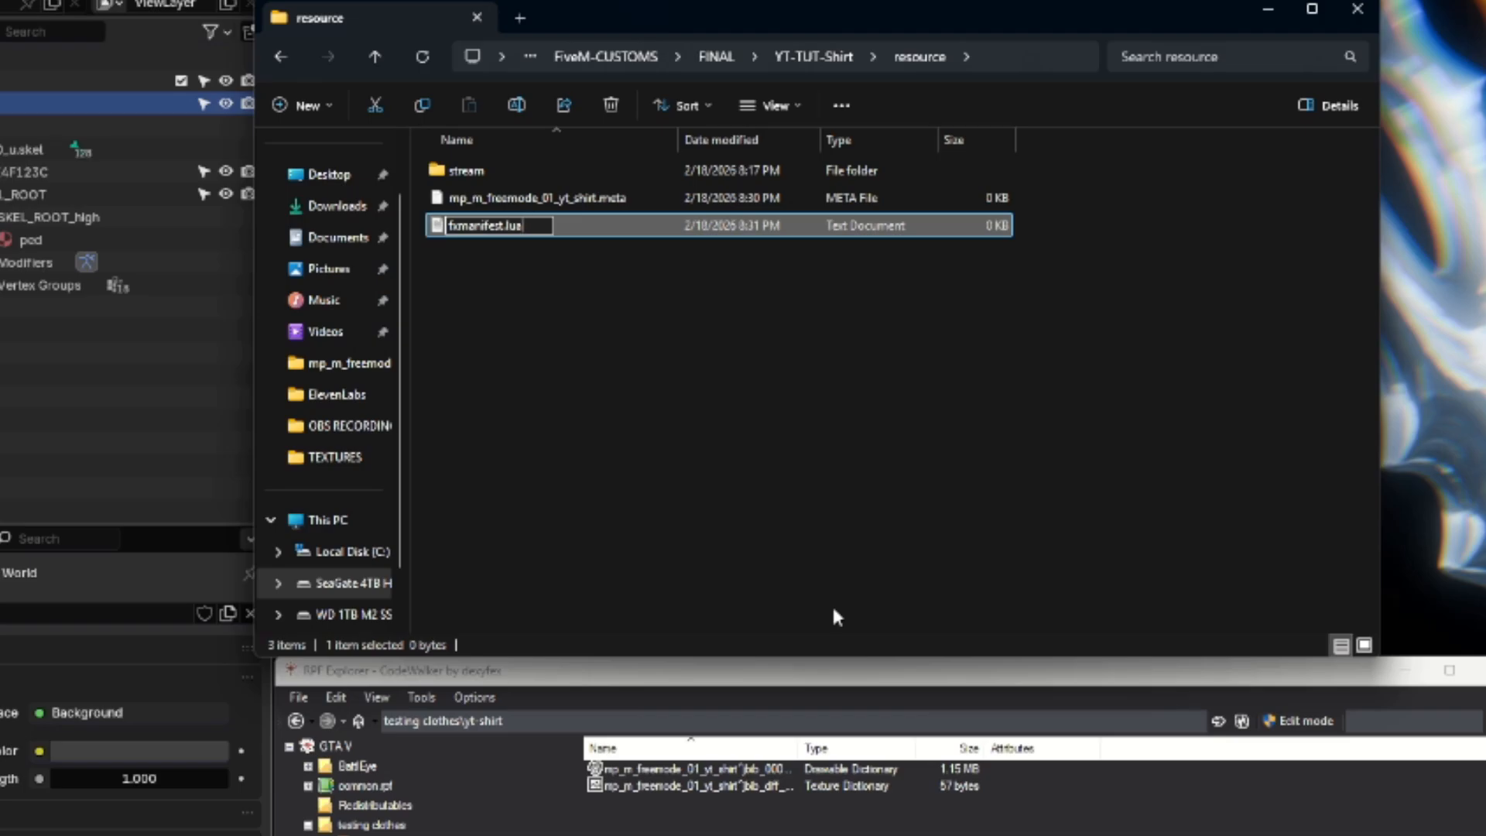
{"action": "key", "text": "Return"}
{"action": "left_click", "coordinate": [361, 689]}
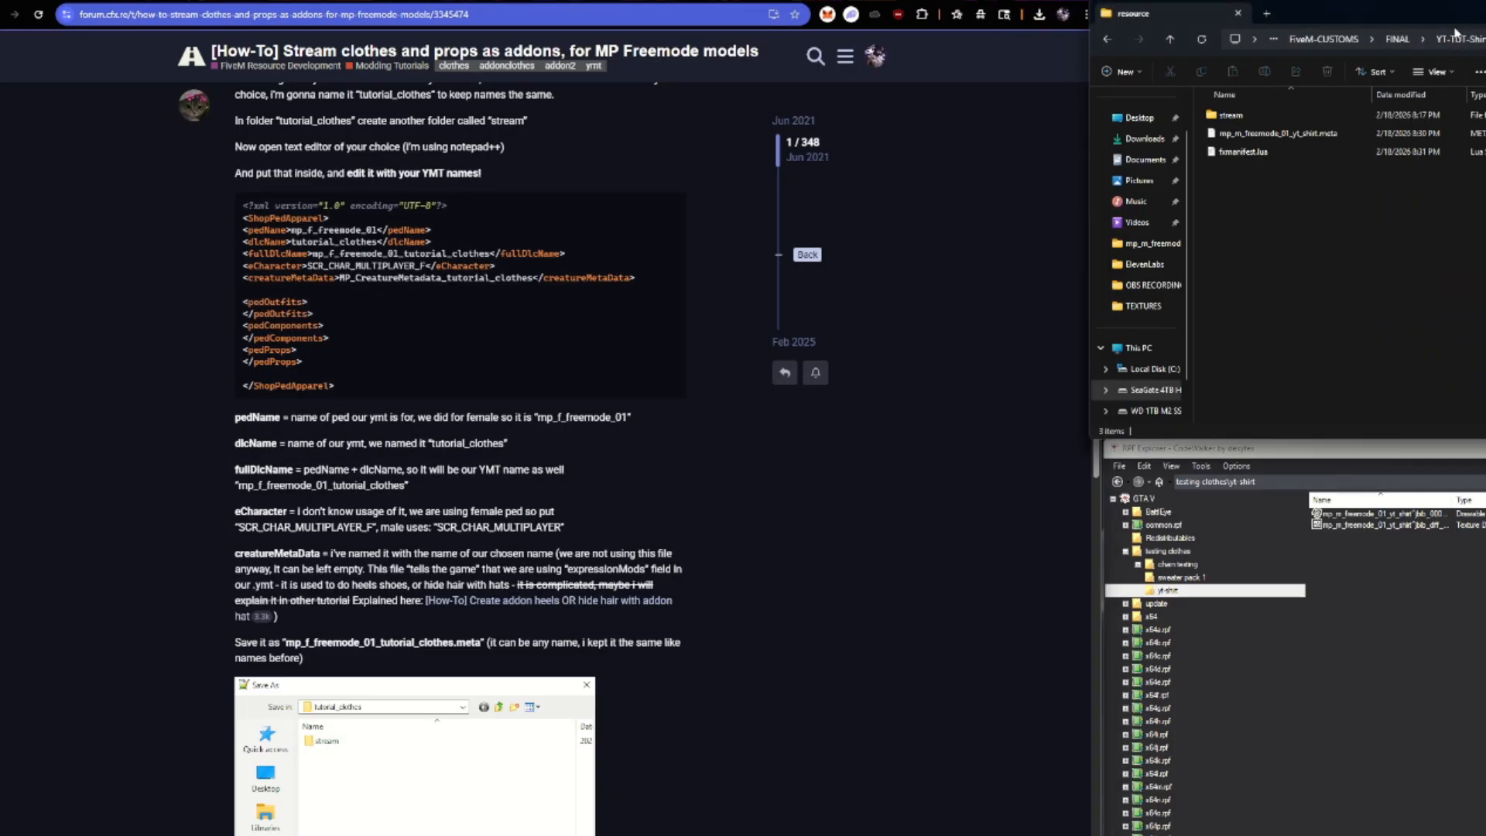
Copy the ShopPedApparel XML template from the forum tutorial into mp_m_freemode_01_yt_shirt.meta in Visual Studio Code.
{"action": "left_click_drag", "start_coordinate": [1460, 28], "coordinate": [1480, 9]}
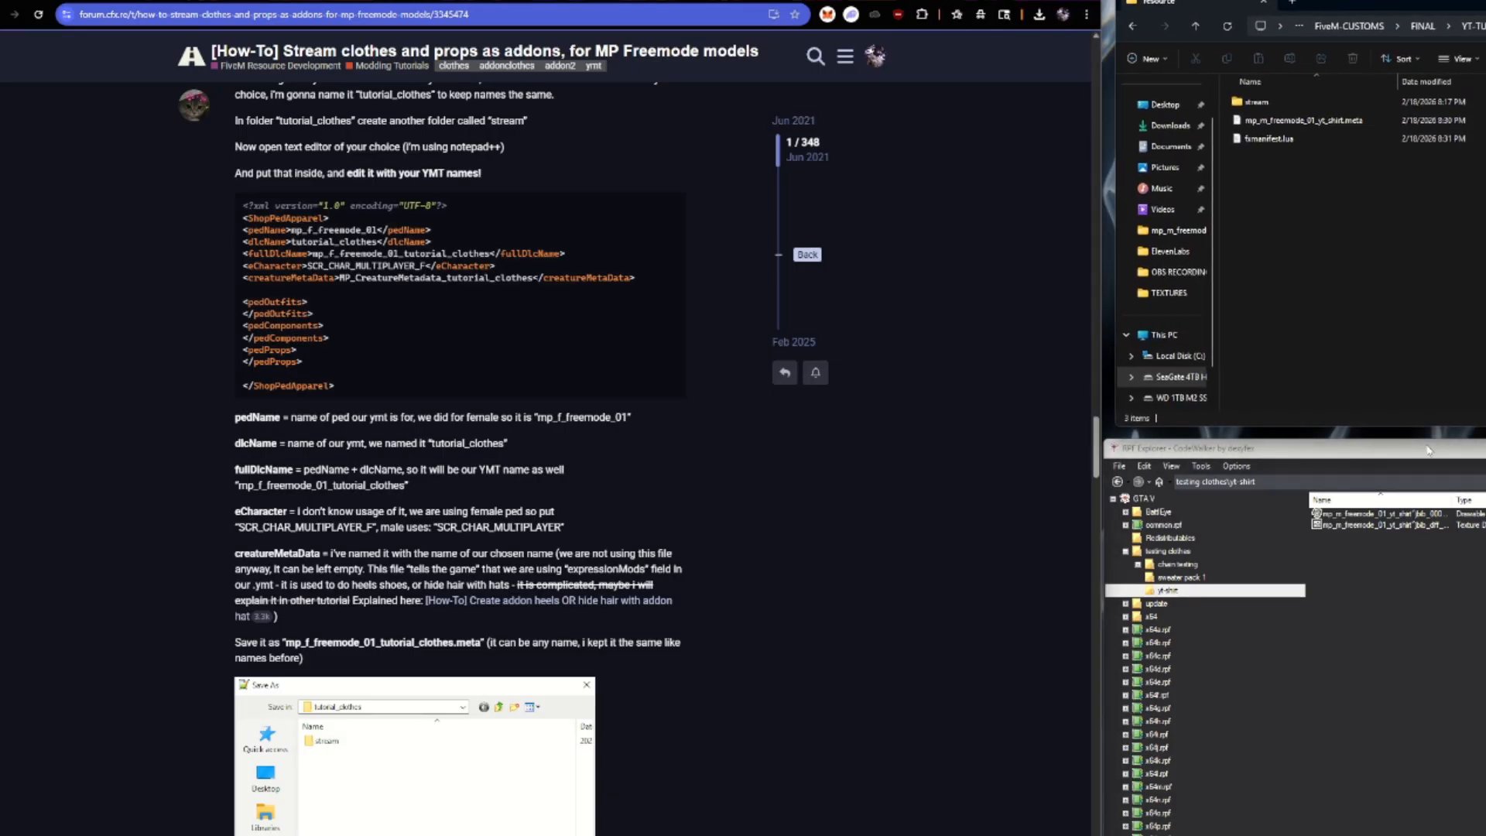
{"action": "mouse_move", "coordinate": [1428, 450]}
{"action": "left_mouse_down"}
{"action": "mouse_move", "coordinate": [1463, 623]}
{"action": "mouse_move", "coordinate": [1474, 615]}
{"action": "mouse_move", "coordinate": [1449, 619]}
{"action": "mouse_move", "coordinate": [1442, 450]}
{"action": "left_mouse_up"}
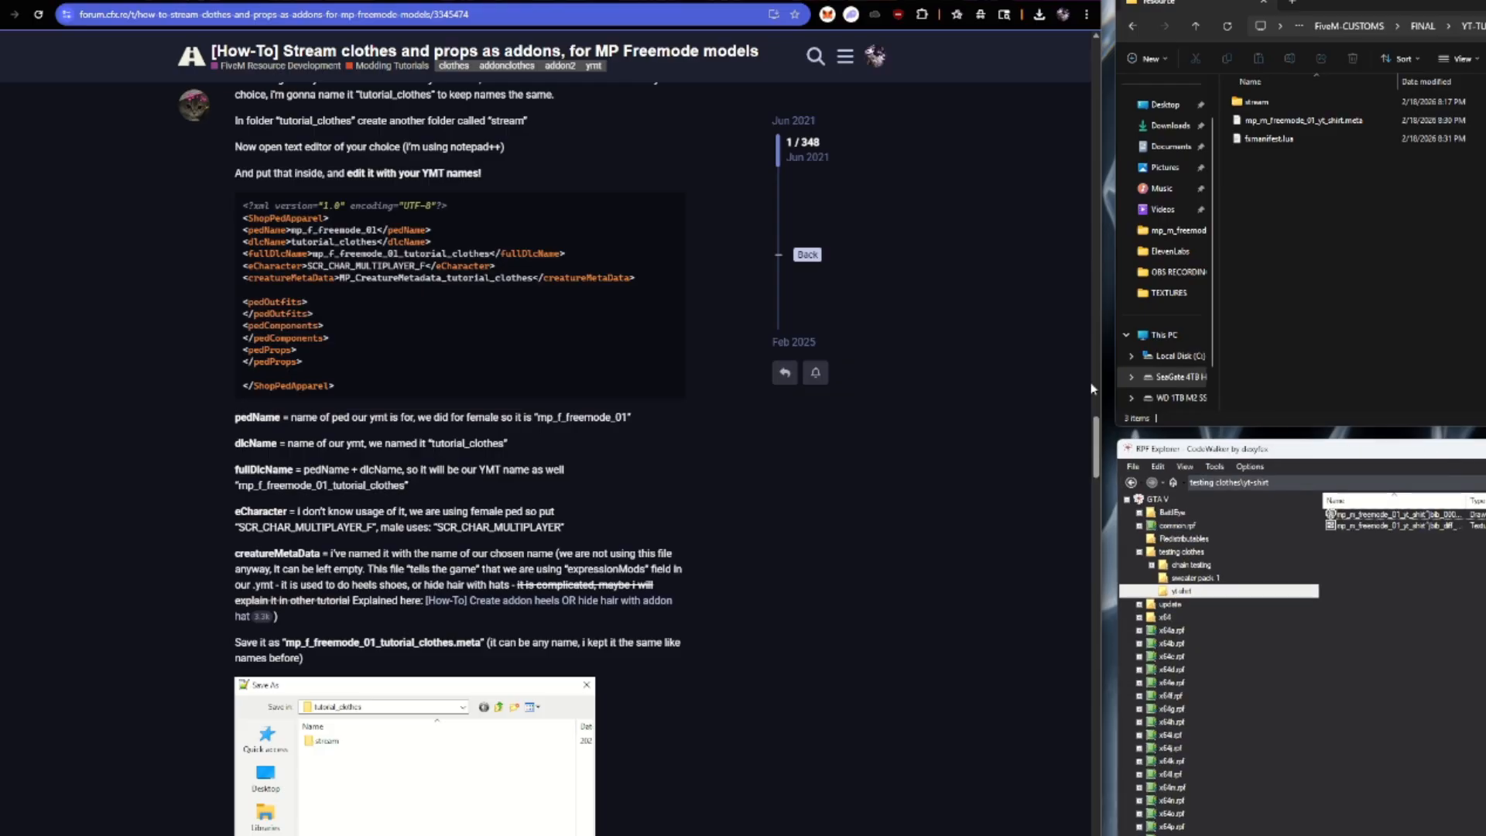
{"action": "scroll", "coordinate": [492, 323], "scroll_direction": "up", "scroll_amount": 4}
{"action": "scroll", "coordinate": [347, 385], "scroll_direction": "down", "scroll_amount": 2}
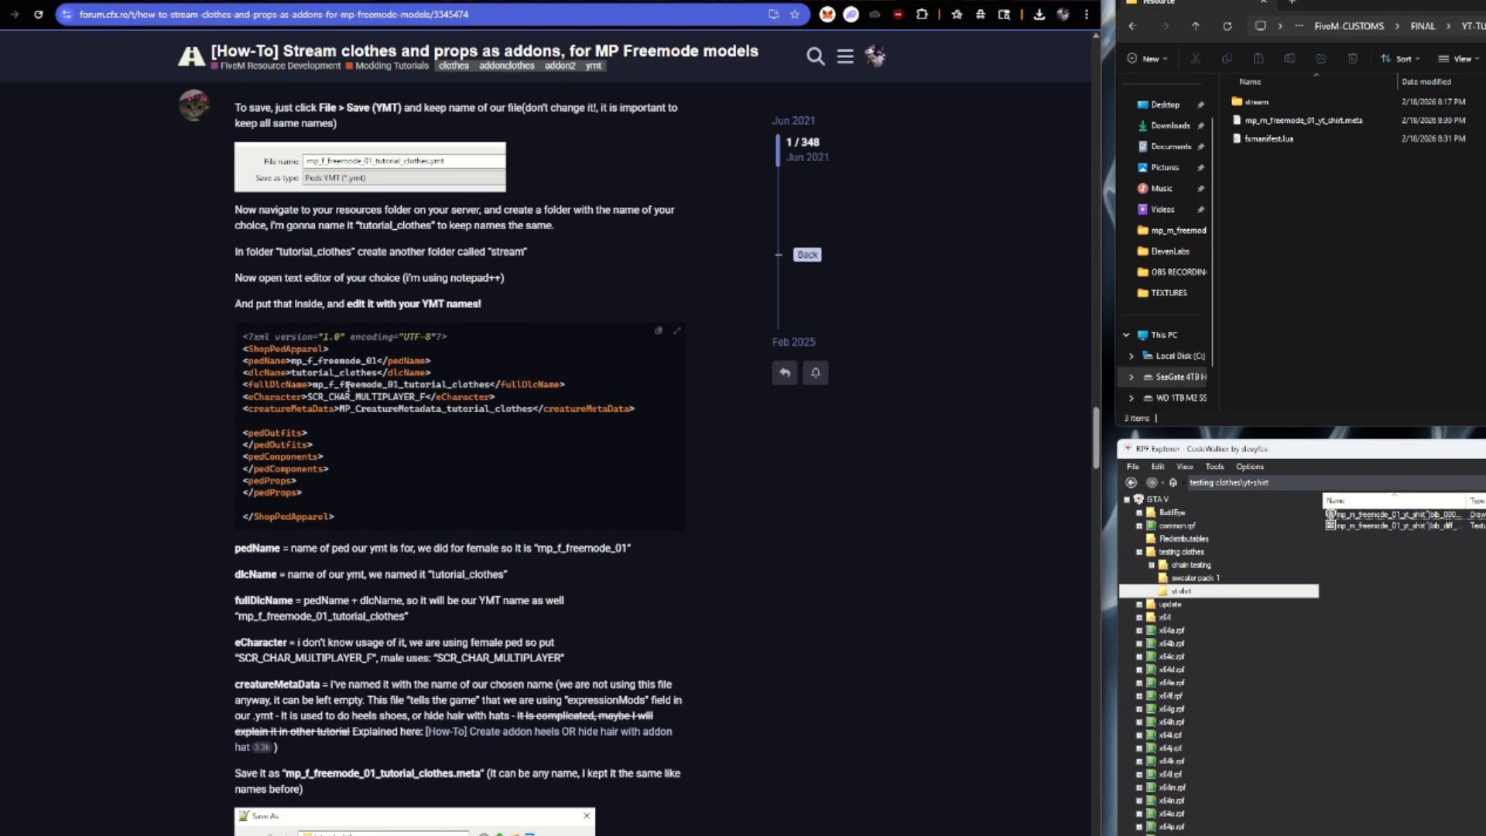
{"action": "left_click_drag", "start_coordinate": [249, 334], "coordinate": [595, 523]}
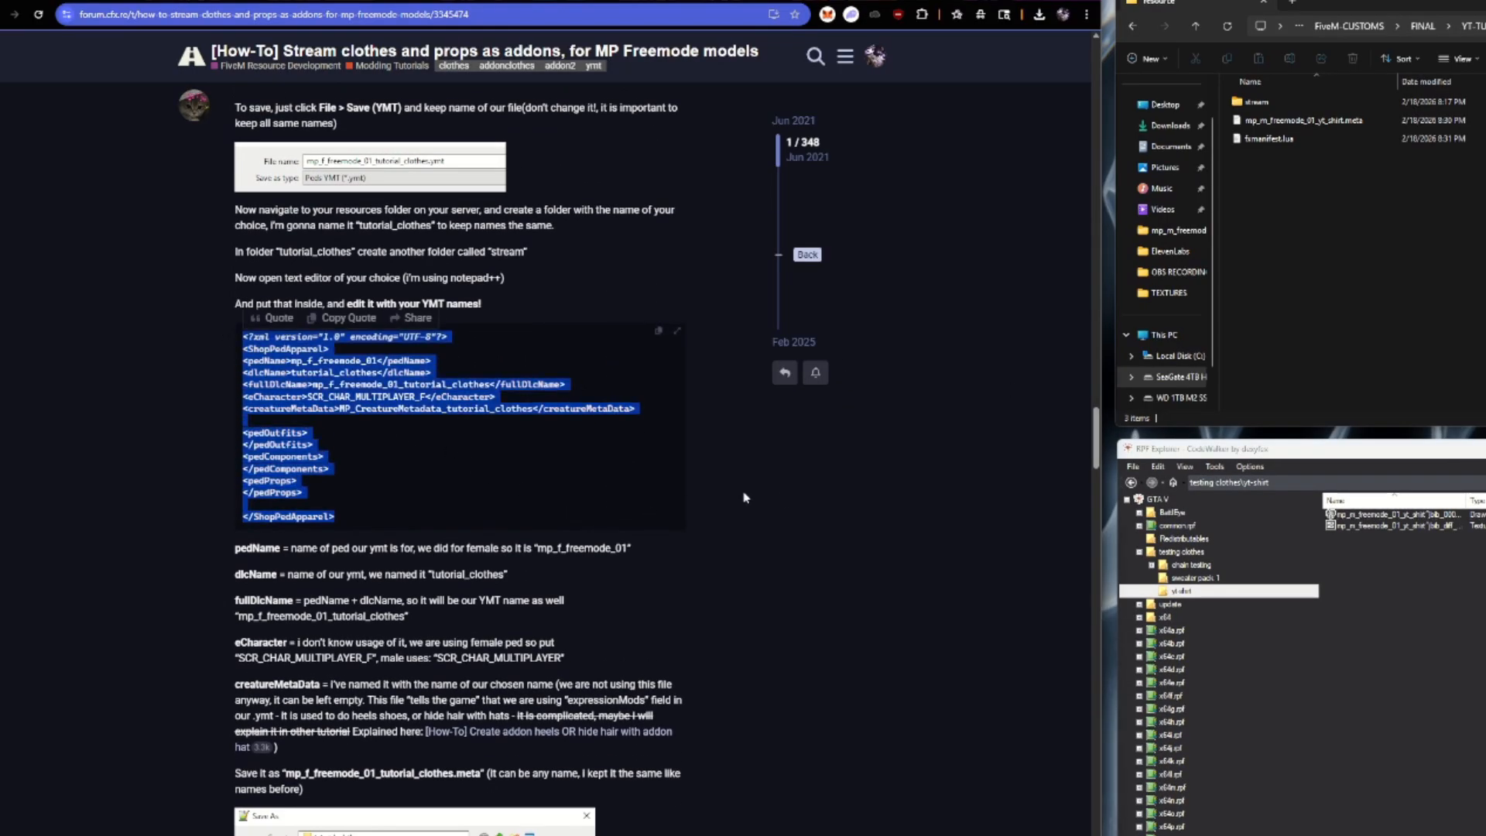
{"action": "left_click", "coordinate": [743, 438]}
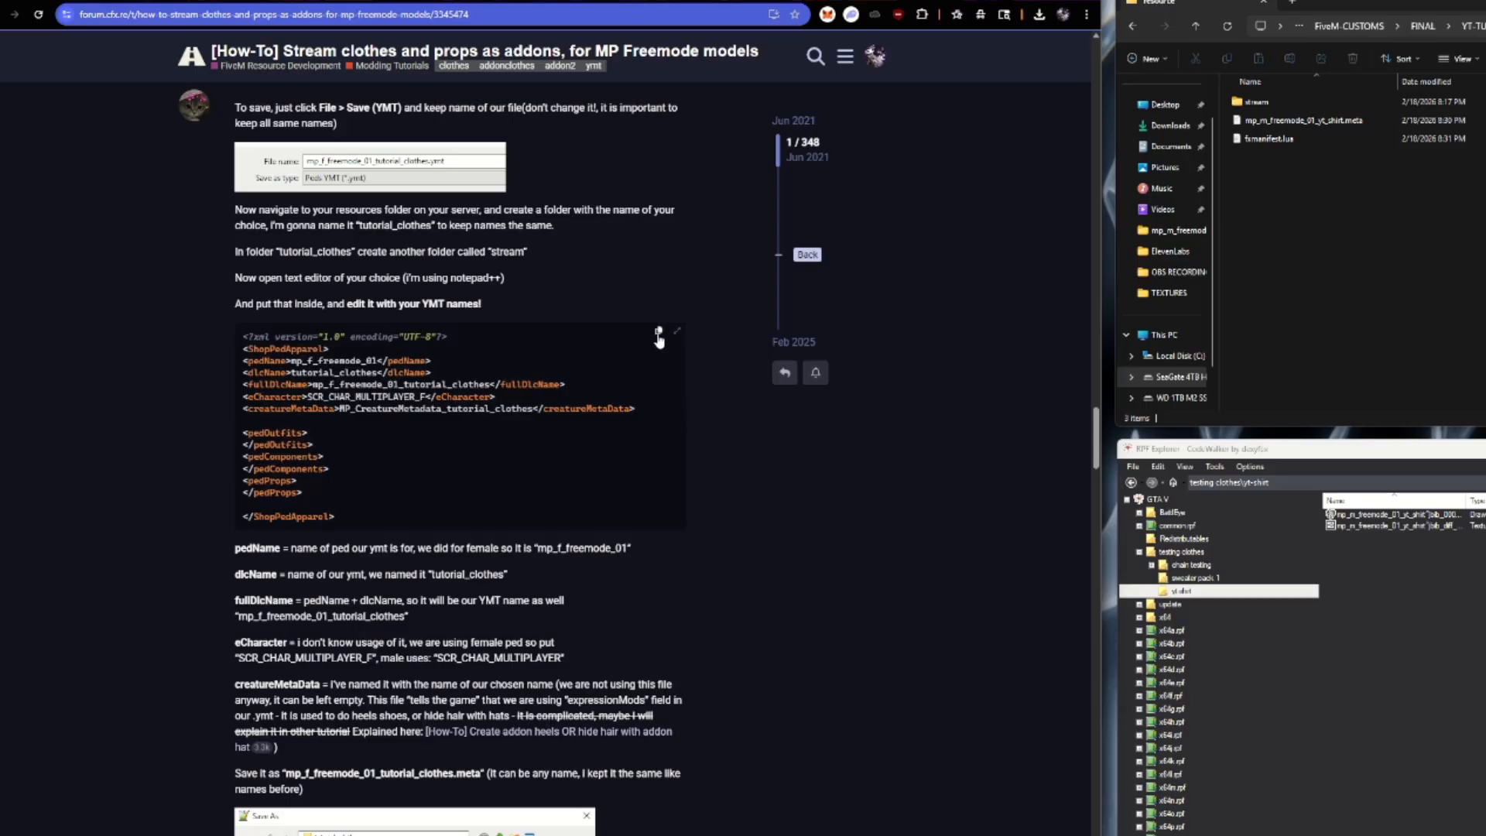
{"action": "left_click", "coordinate": [1304, 120]}
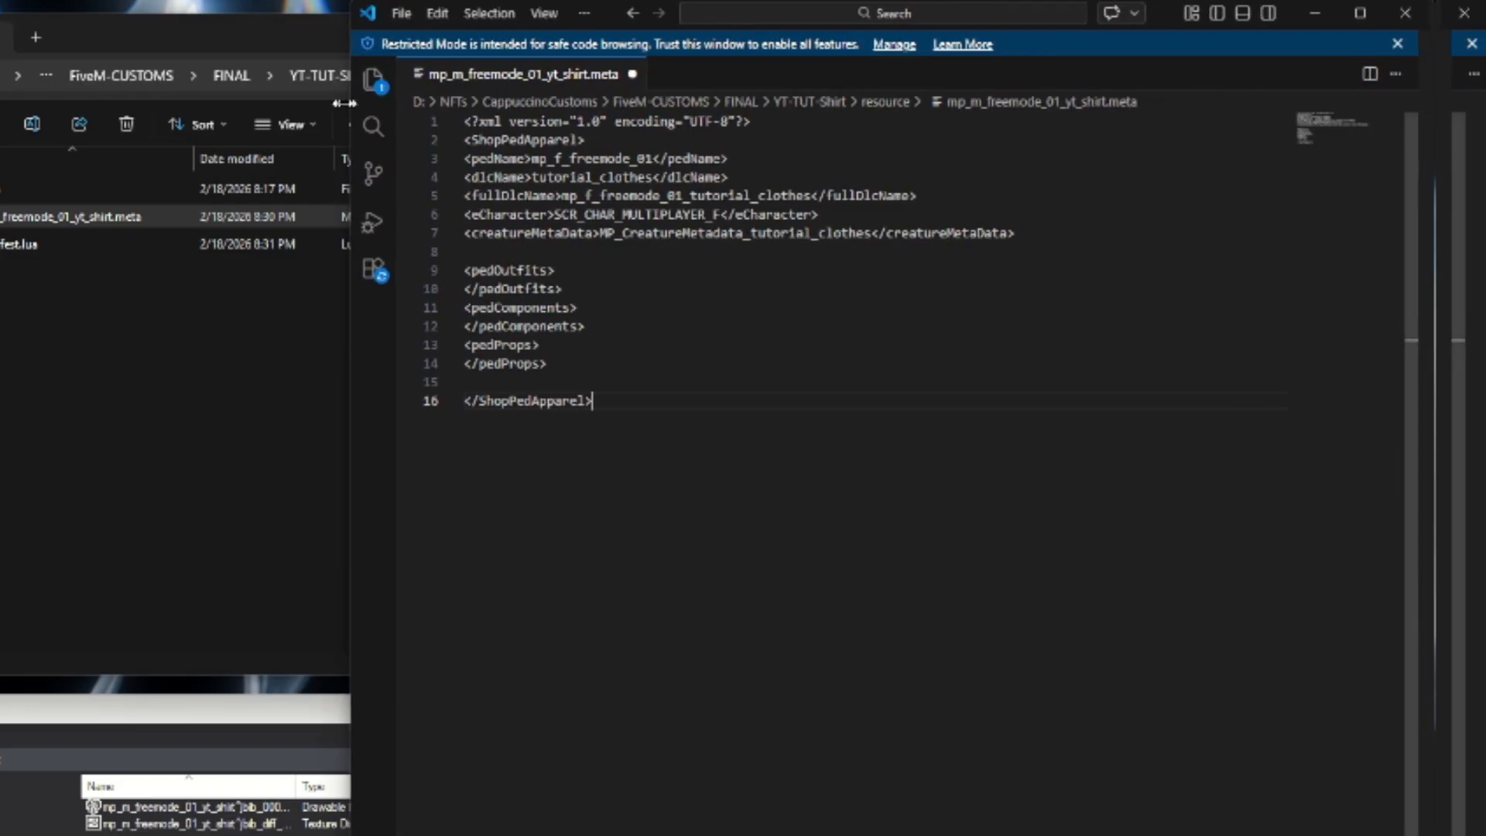
Set pedName to mp_m_freemode_01 and dlcName to yt_shirt in the meta file.
{"action": "left_click_drag", "start_coordinate": [372, 117], "coordinate": [29, 117]}
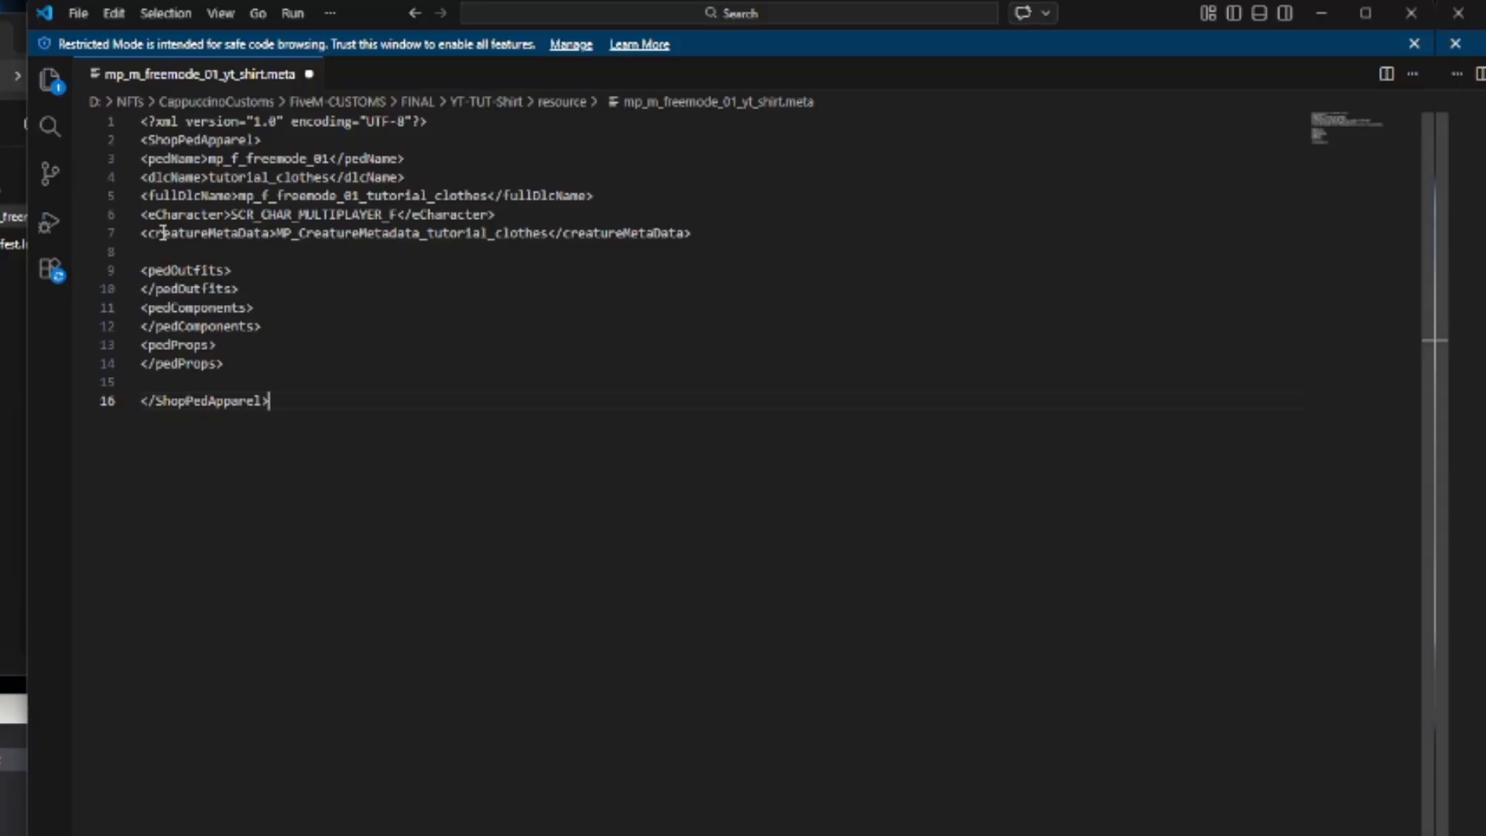
{"action": "double_click", "coordinate": [235, 158]}
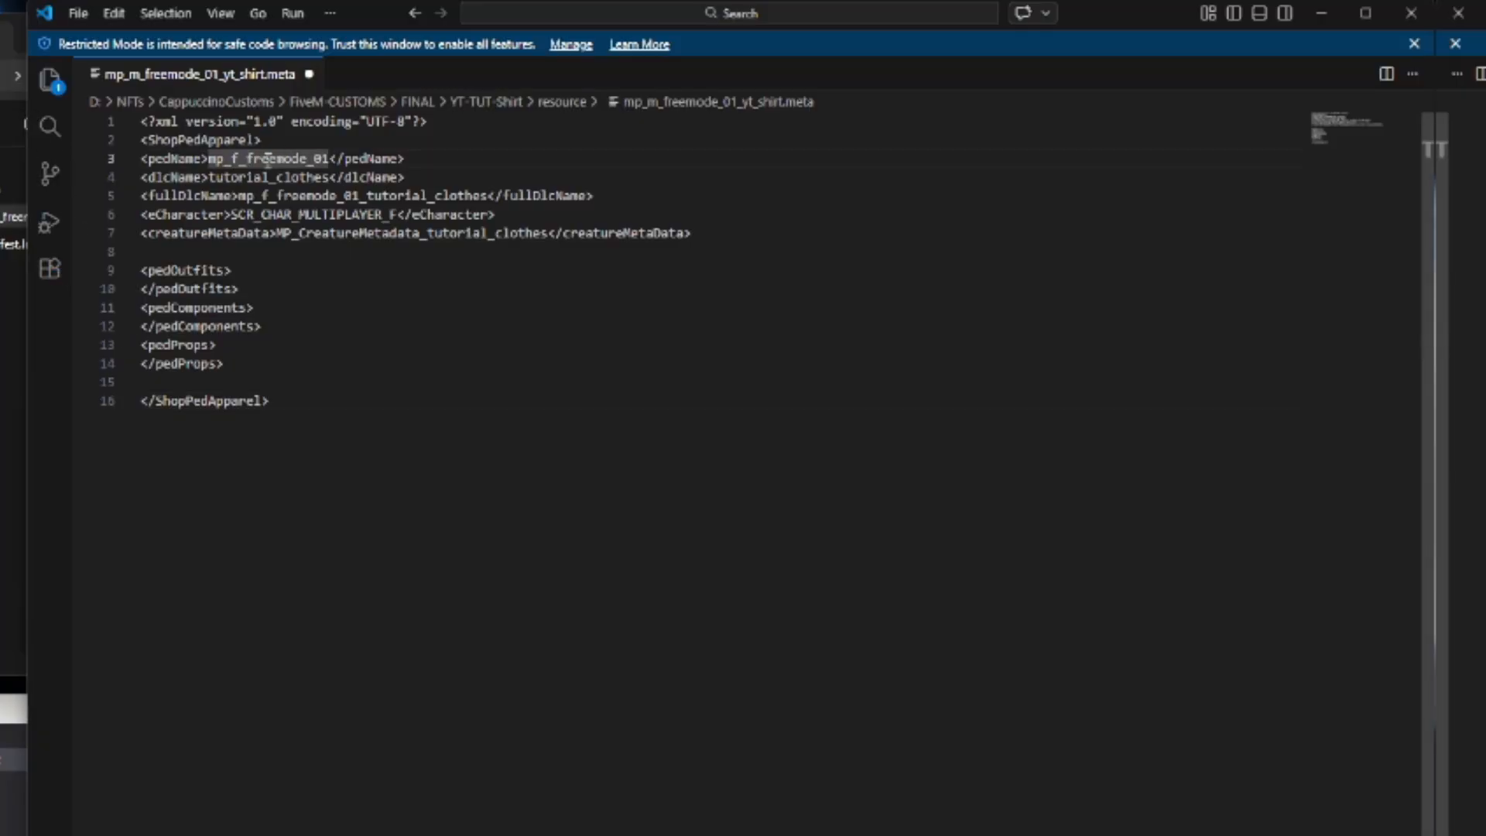
{"action": "key", "text": "BackSpace"}
{"action": "type", "text": "m"}
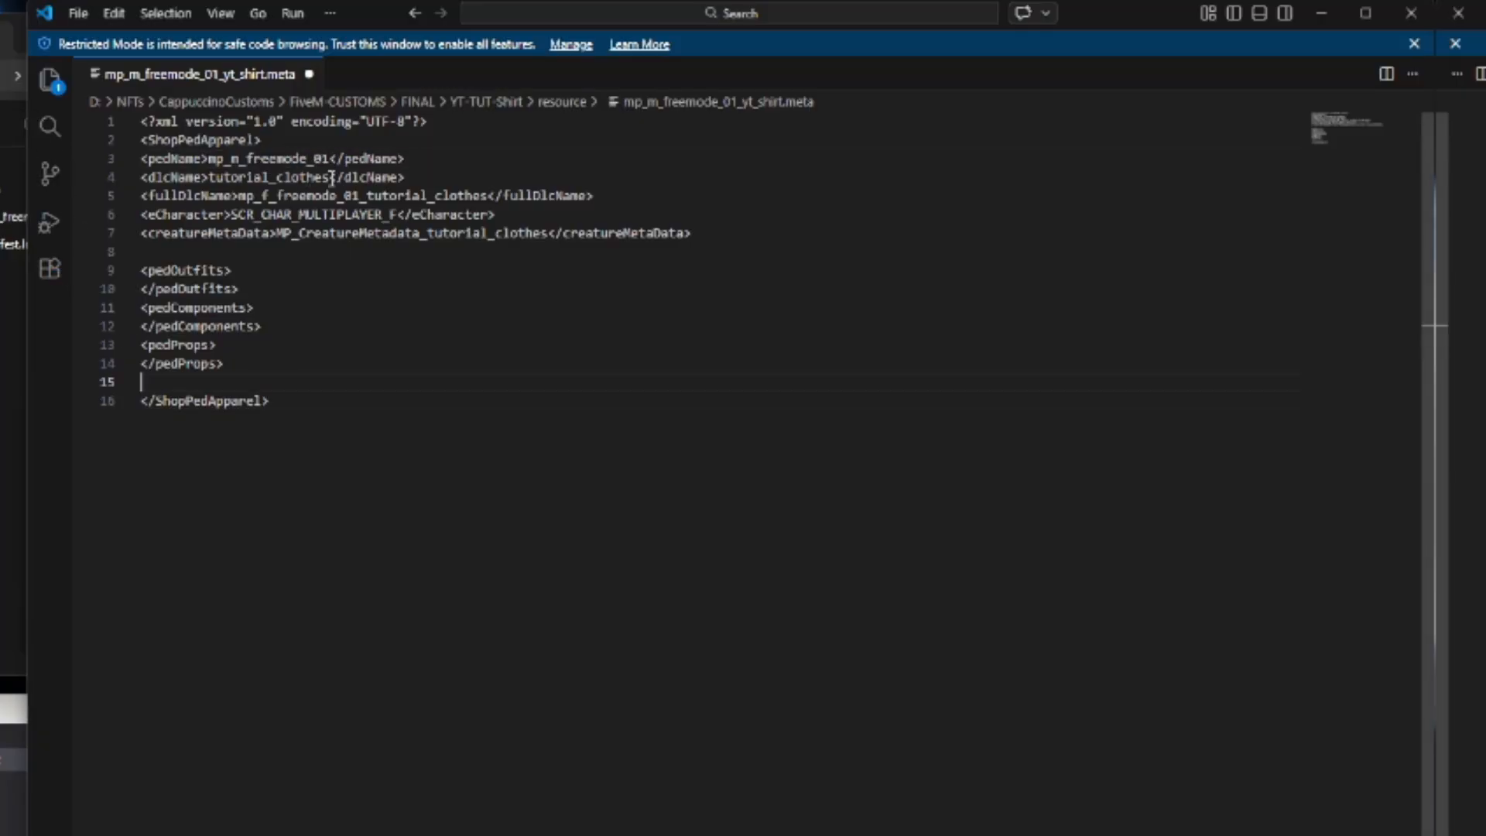
{"action": "left_click_drag", "start_coordinate": [331, 177], "coordinate": [210, 177]}
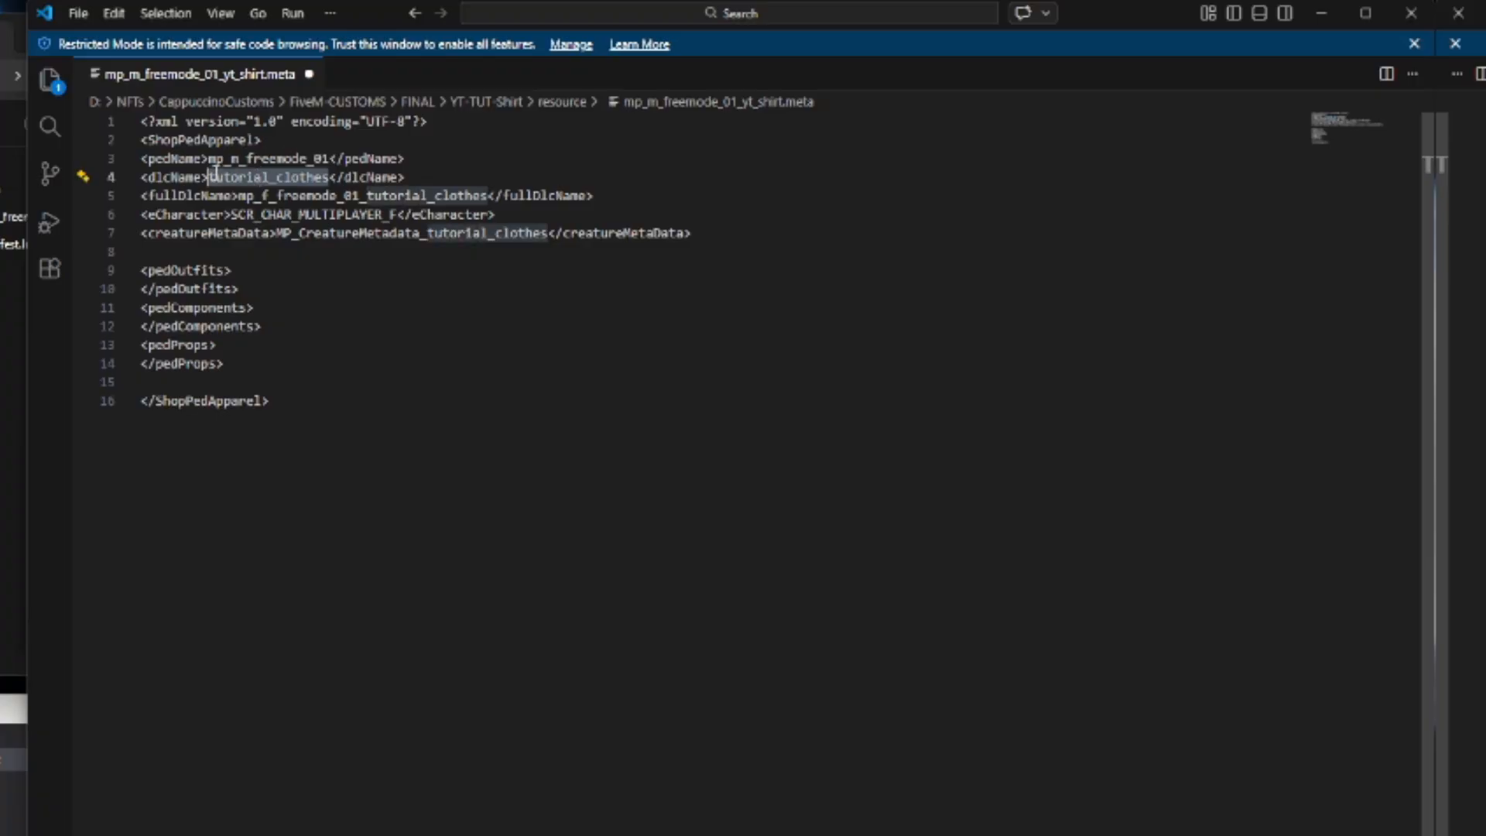
{"action": "key", "text": "BackSpace"}
{"action": "type", "text": "yt_shirt"}
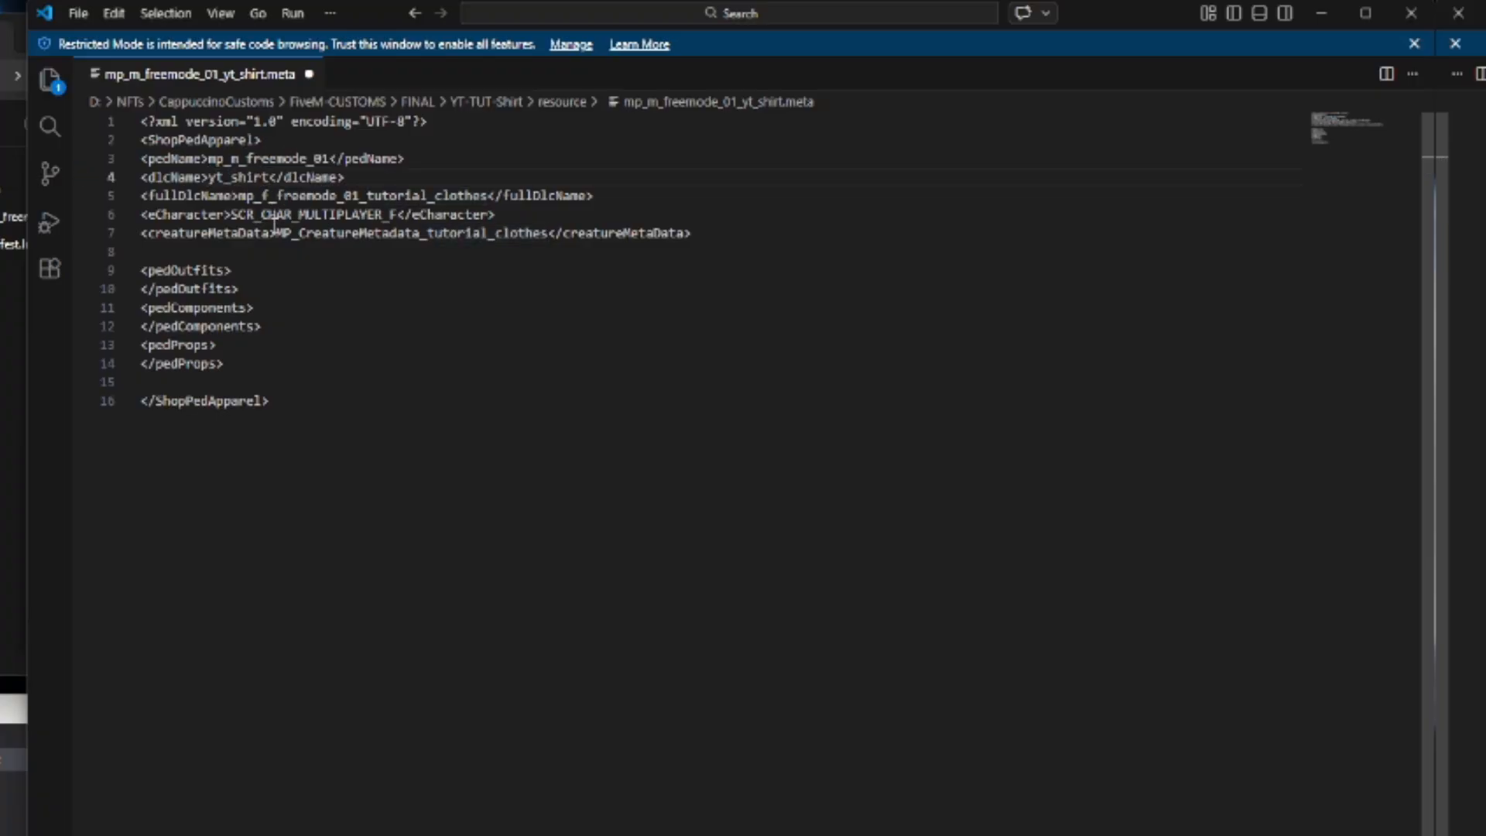
Change the fullDlcName value to mp_m_freemode_01_yt_shirt.
{"action": "left_click", "coordinate": [265, 194]}
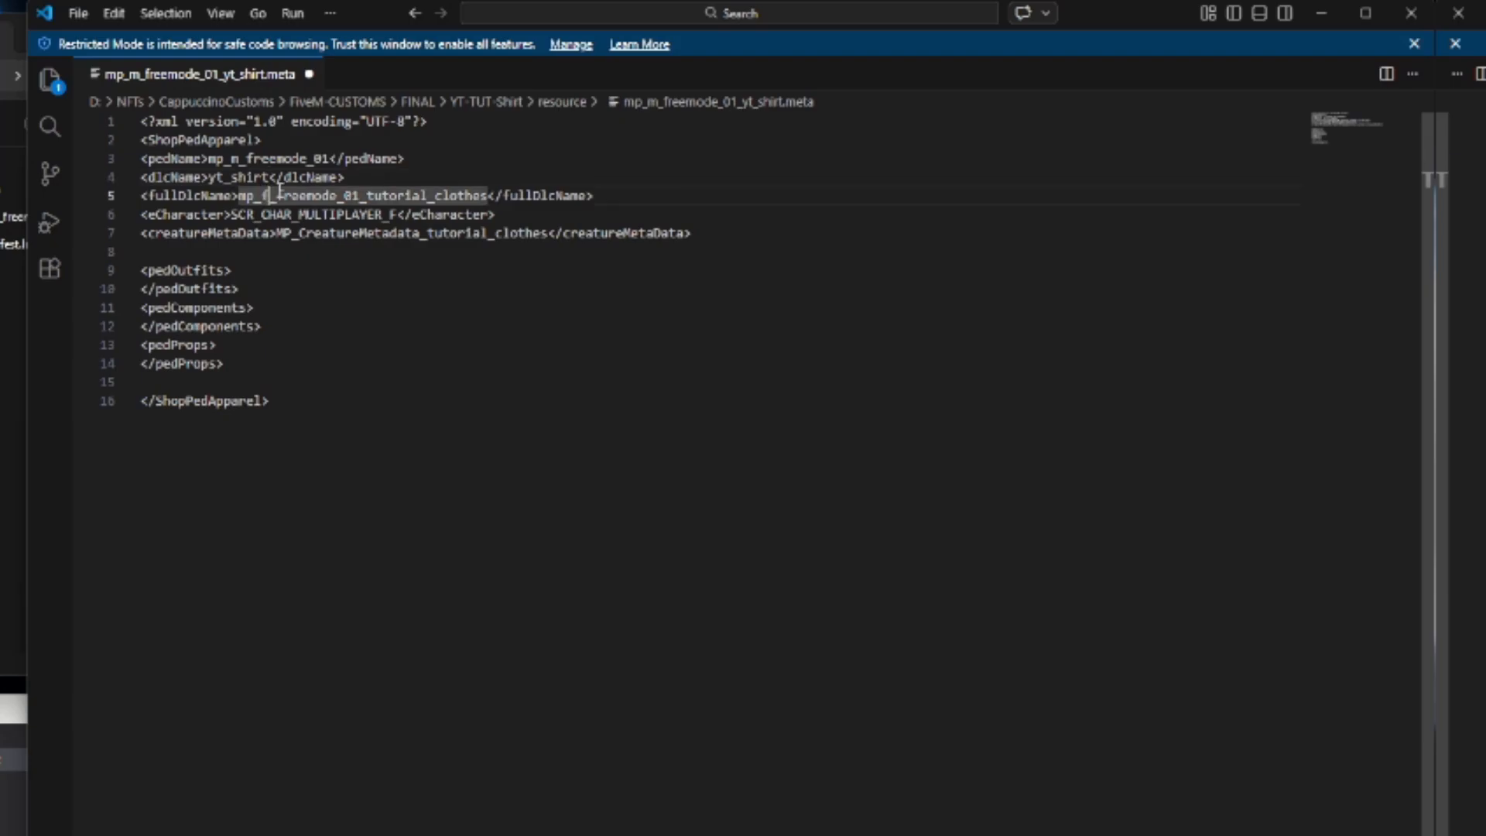
{"action": "key", "text": "BackSpace"}
{"action": "type", "text": "m"}
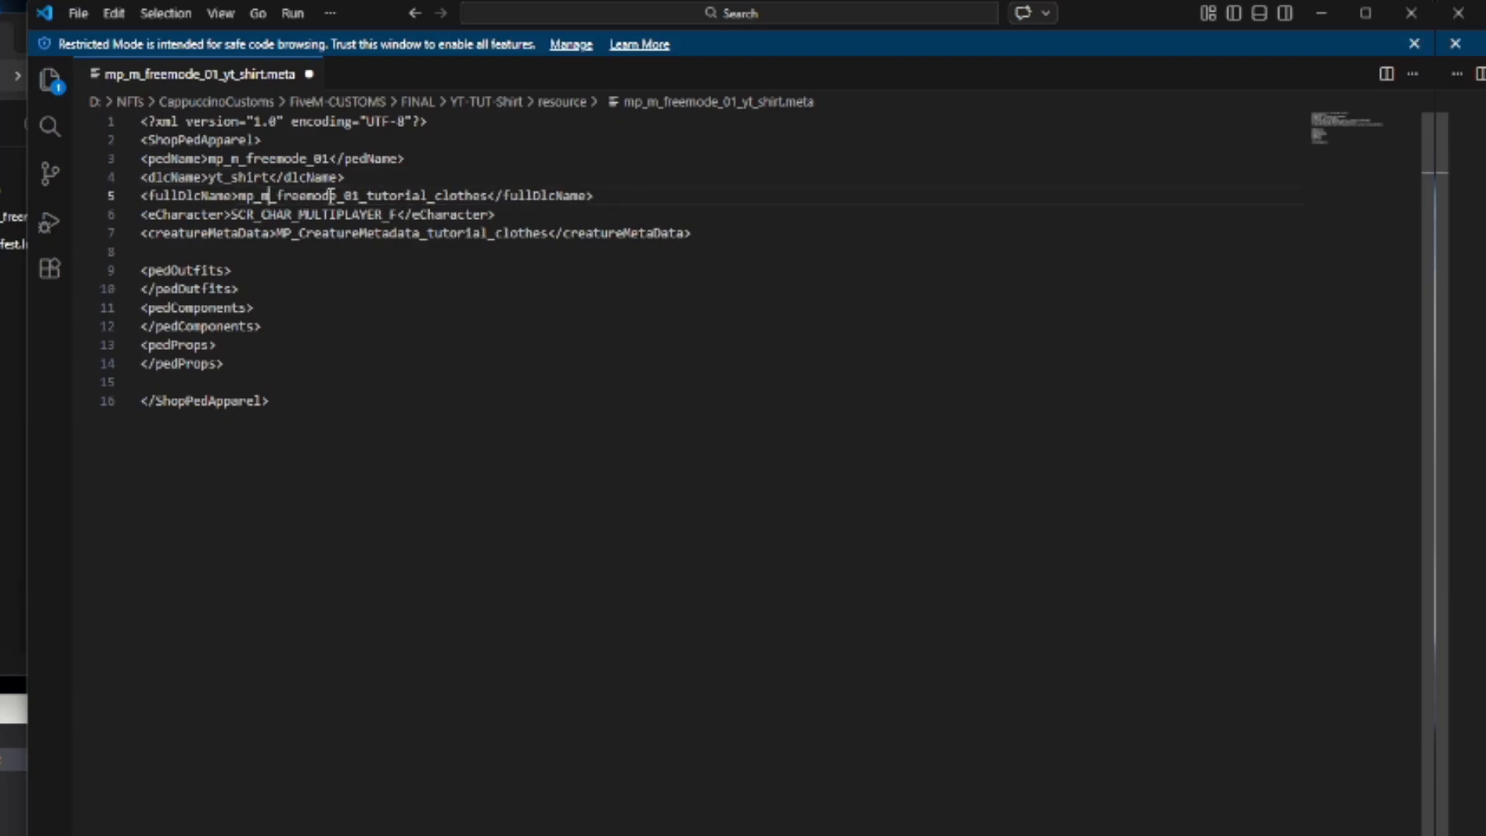
{"action": "left_click_drag", "start_coordinate": [367, 195], "coordinate": [487, 196]}
{"action": "key", "text": "BackSpace"}
{"action": "type", "text": "yt_shirt"}
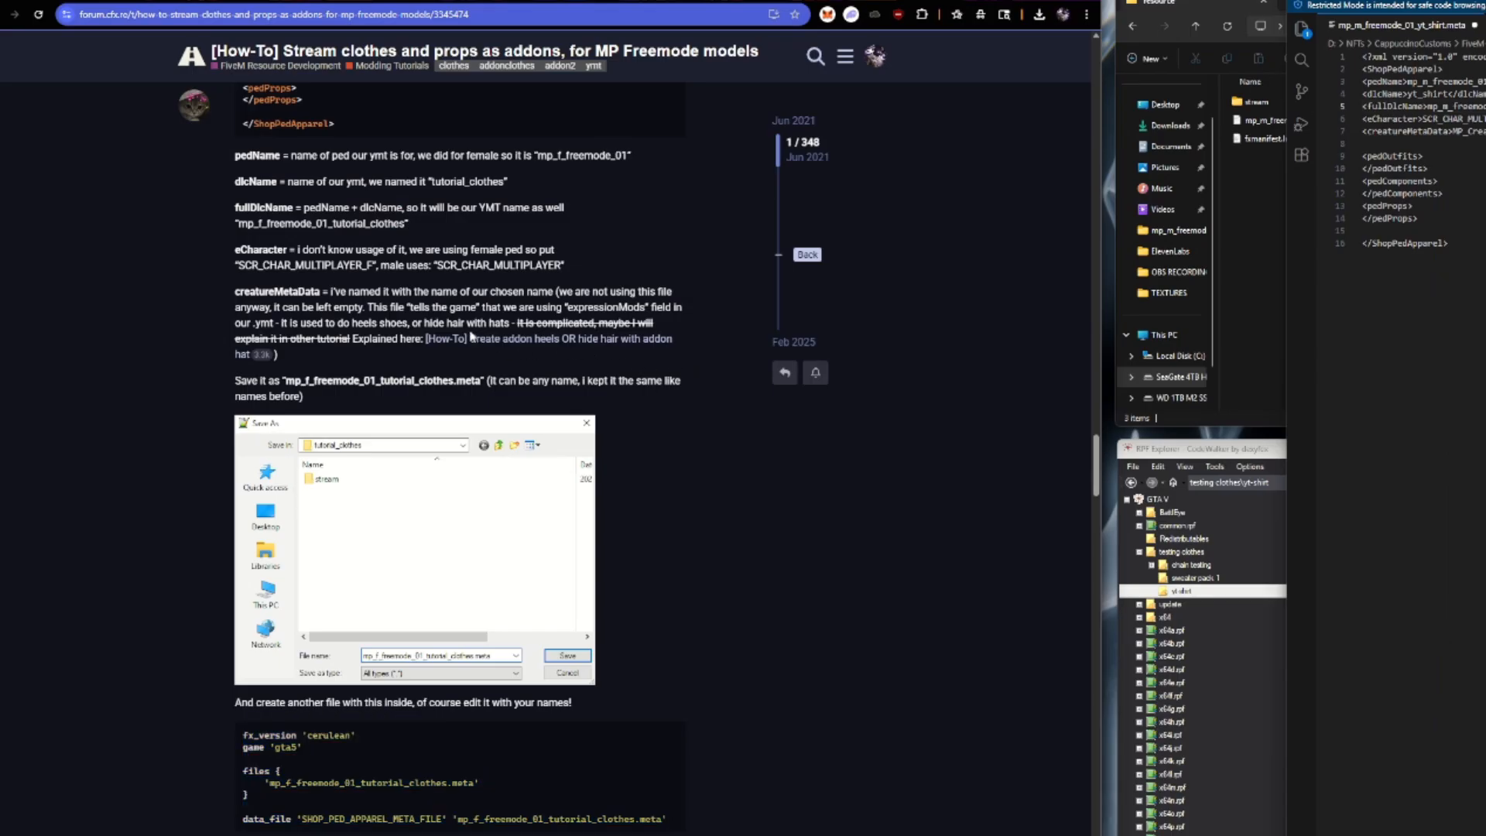
Replace the eCharacter value with the tutorial's male value SCR_CHAR_MULTIPLAYER and save the meta file.
{"action": "left_click_drag", "start_coordinate": [440, 265], "coordinate": [555, 267]}
{"action": "key", "text": "ctrl+c"}
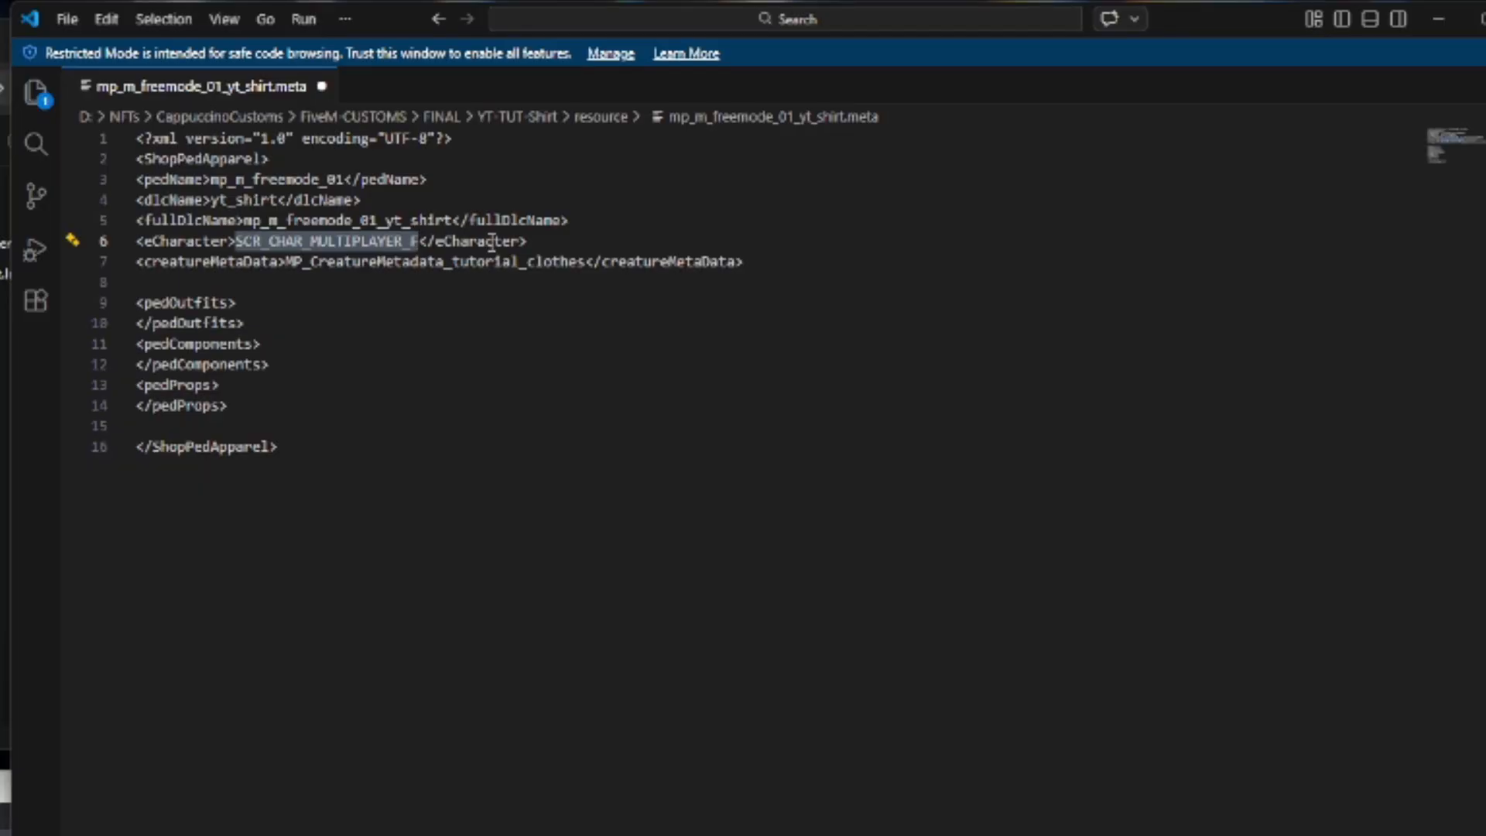
{"action": "key", "text": "BackSpace"}
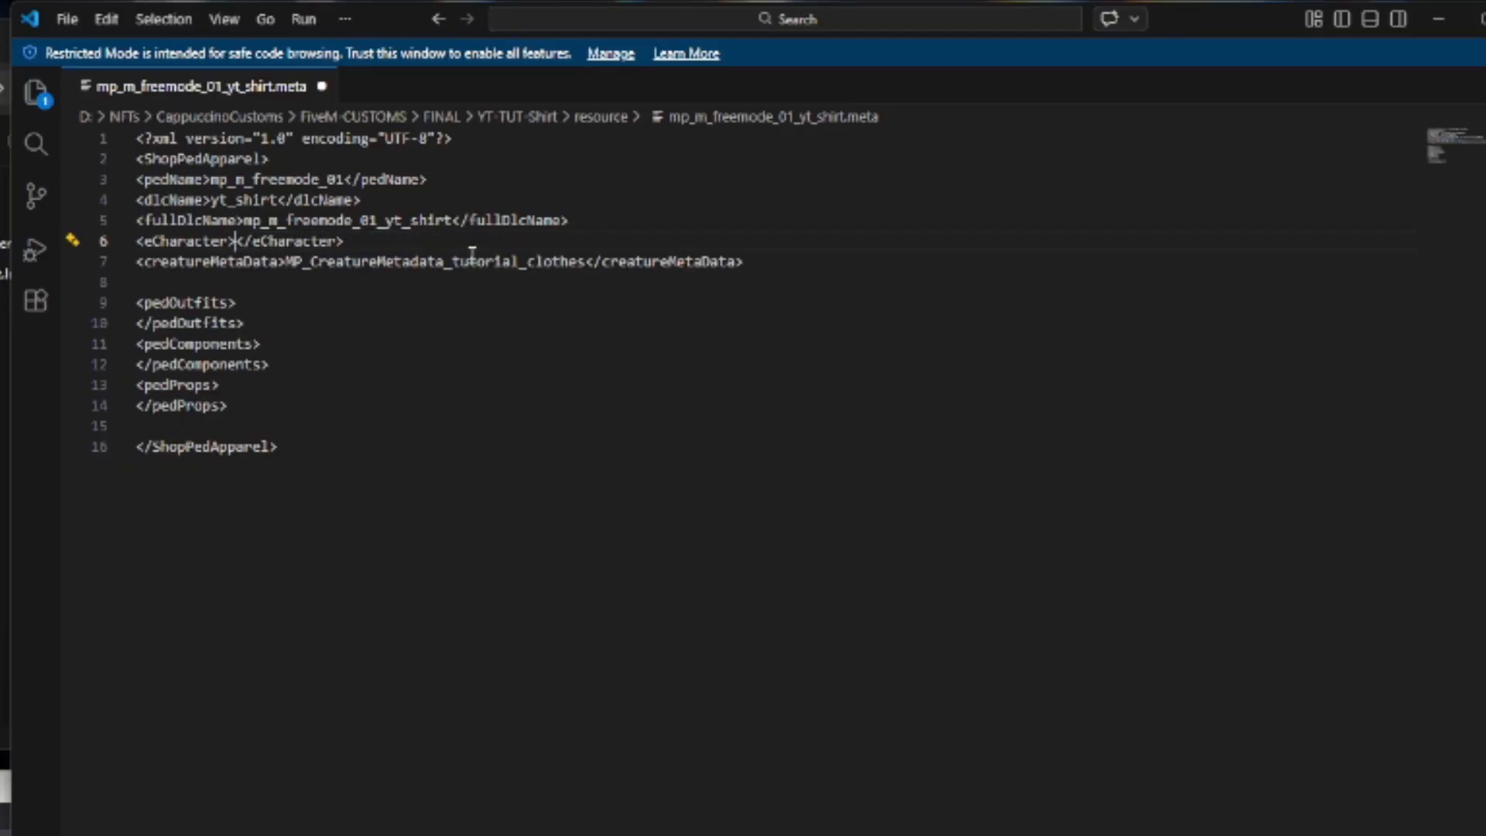
{"action": "key", "text": "ctrl+v"}
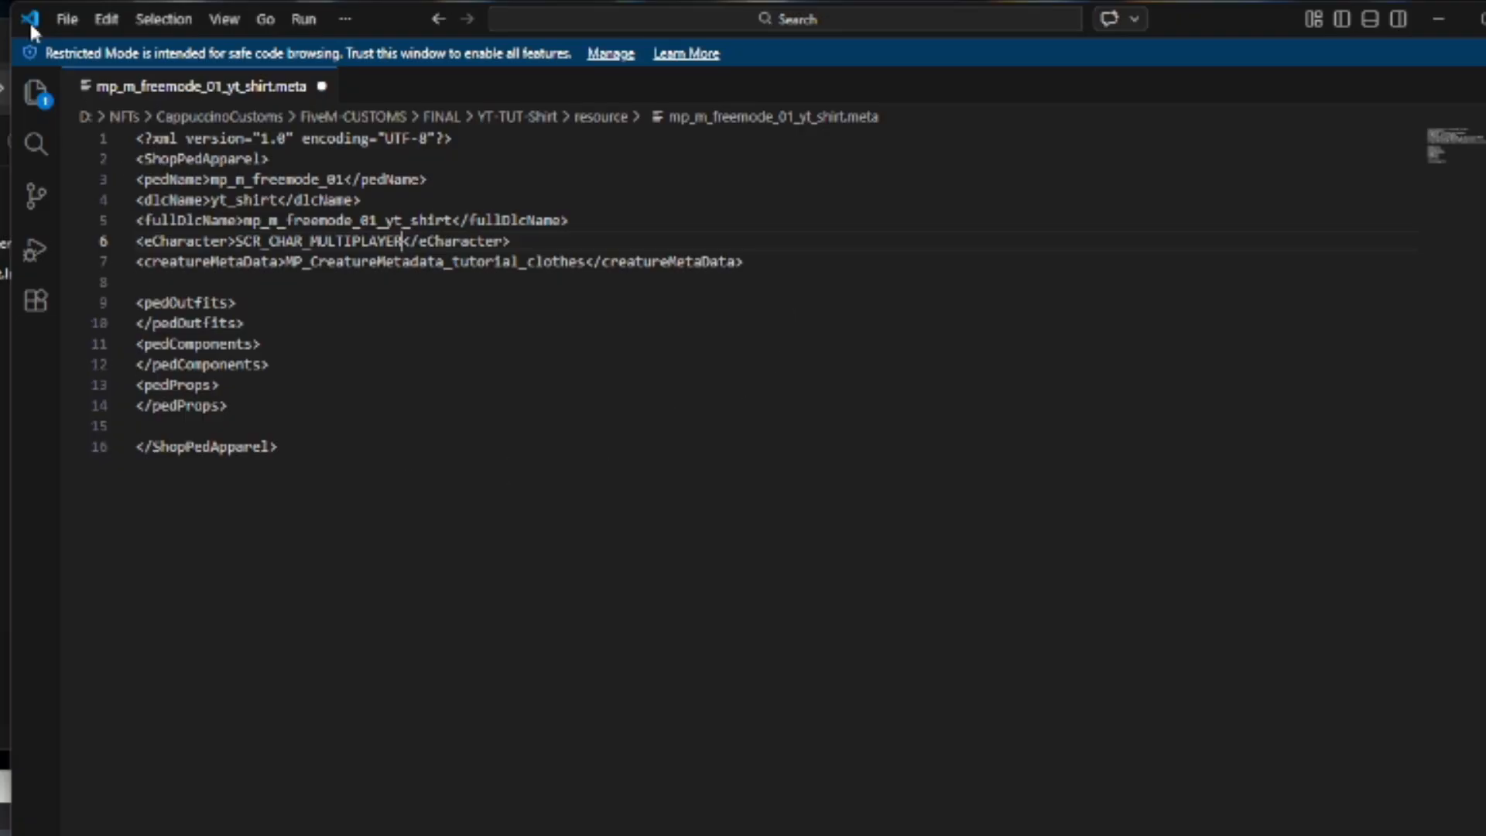
{"action": "left_click", "coordinate": [57, 24]}
{"action": "left_click", "coordinate": [151, 398]}
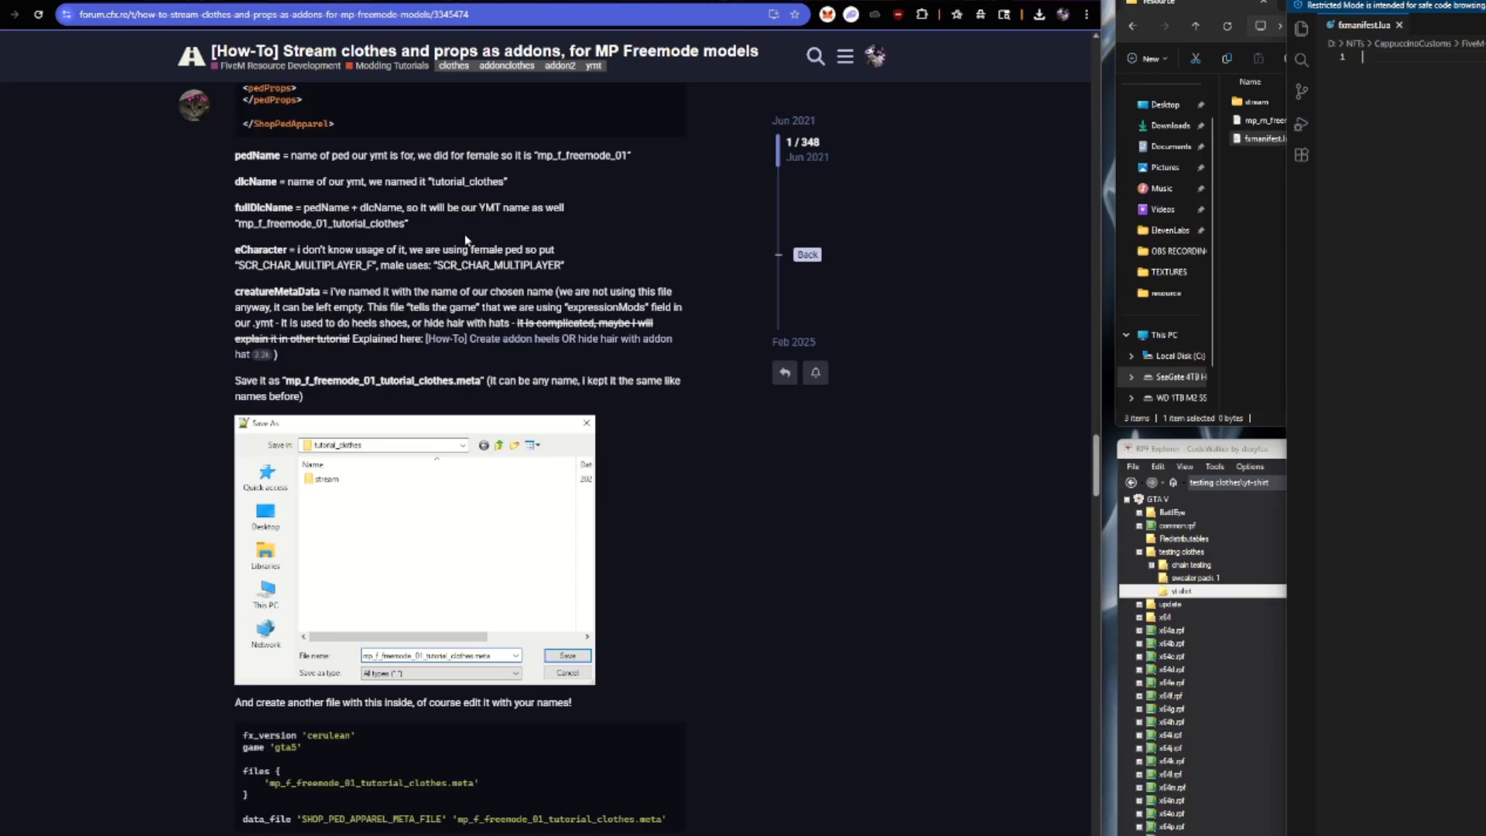
Copy the sample manifest code from the forum tutorial into the empty fxmanifest.lua.
{"action": "scroll", "coordinate": [465, 240], "scroll_direction": "down", "scroll_amount": 7}
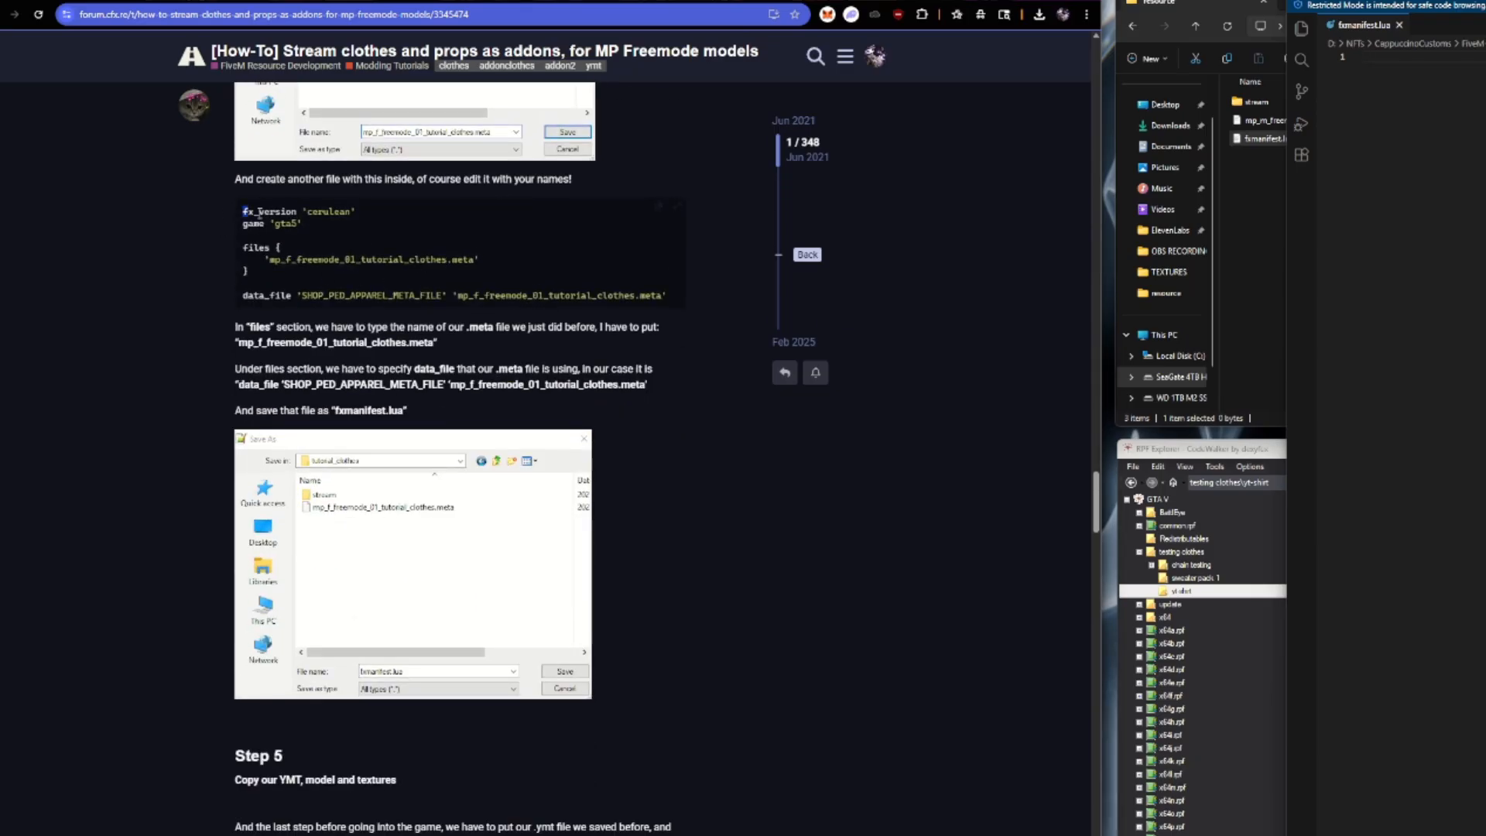
{"action": "left_click_drag", "start_coordinate": [236, 209], "coordinate": [674, 312]}
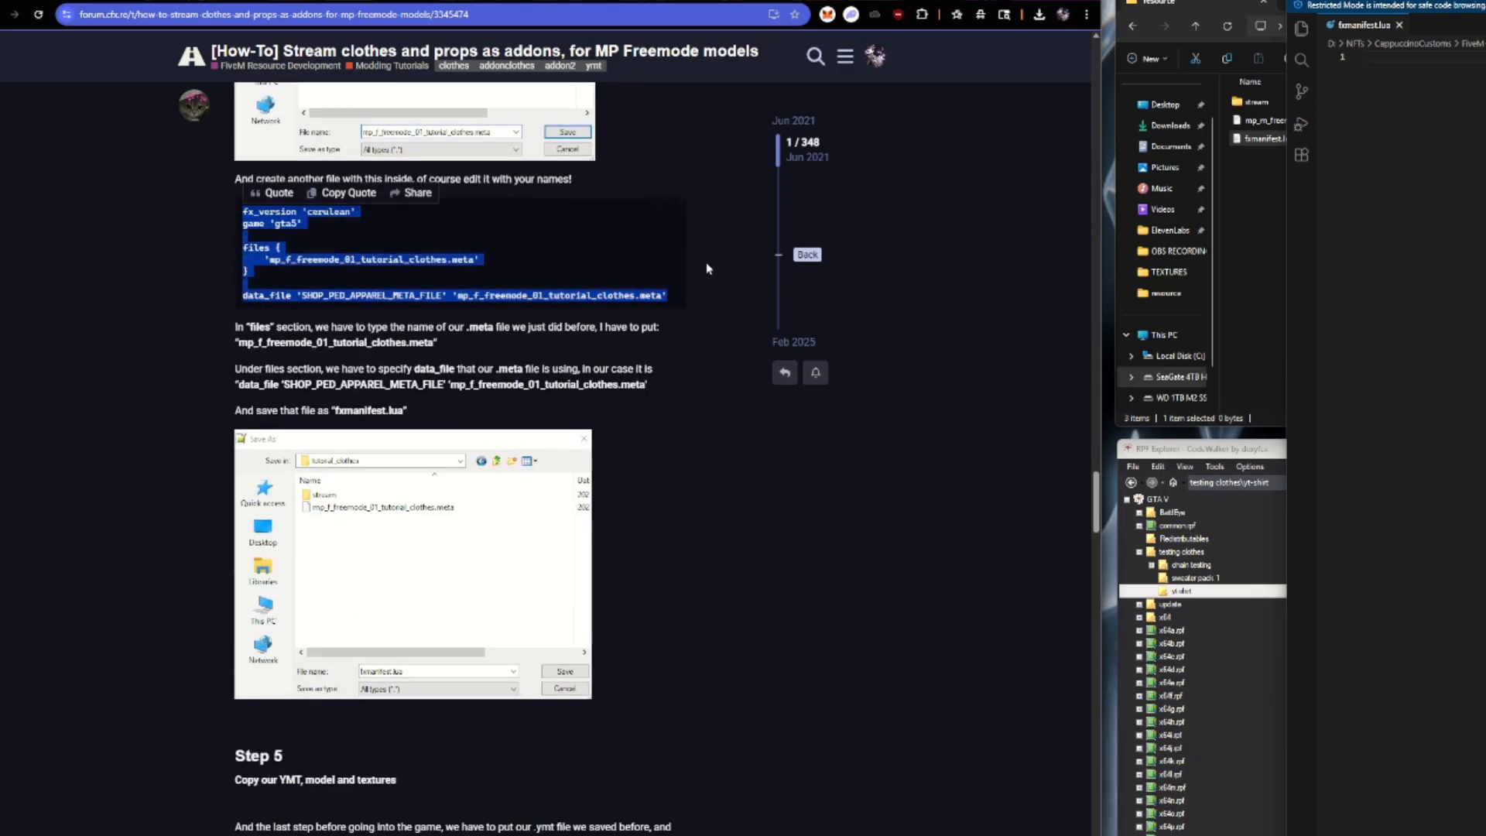
{"action": "left_click", "coordinate": [672, 229]}
{"action": "left_click", "coordinate": [658, 206]}
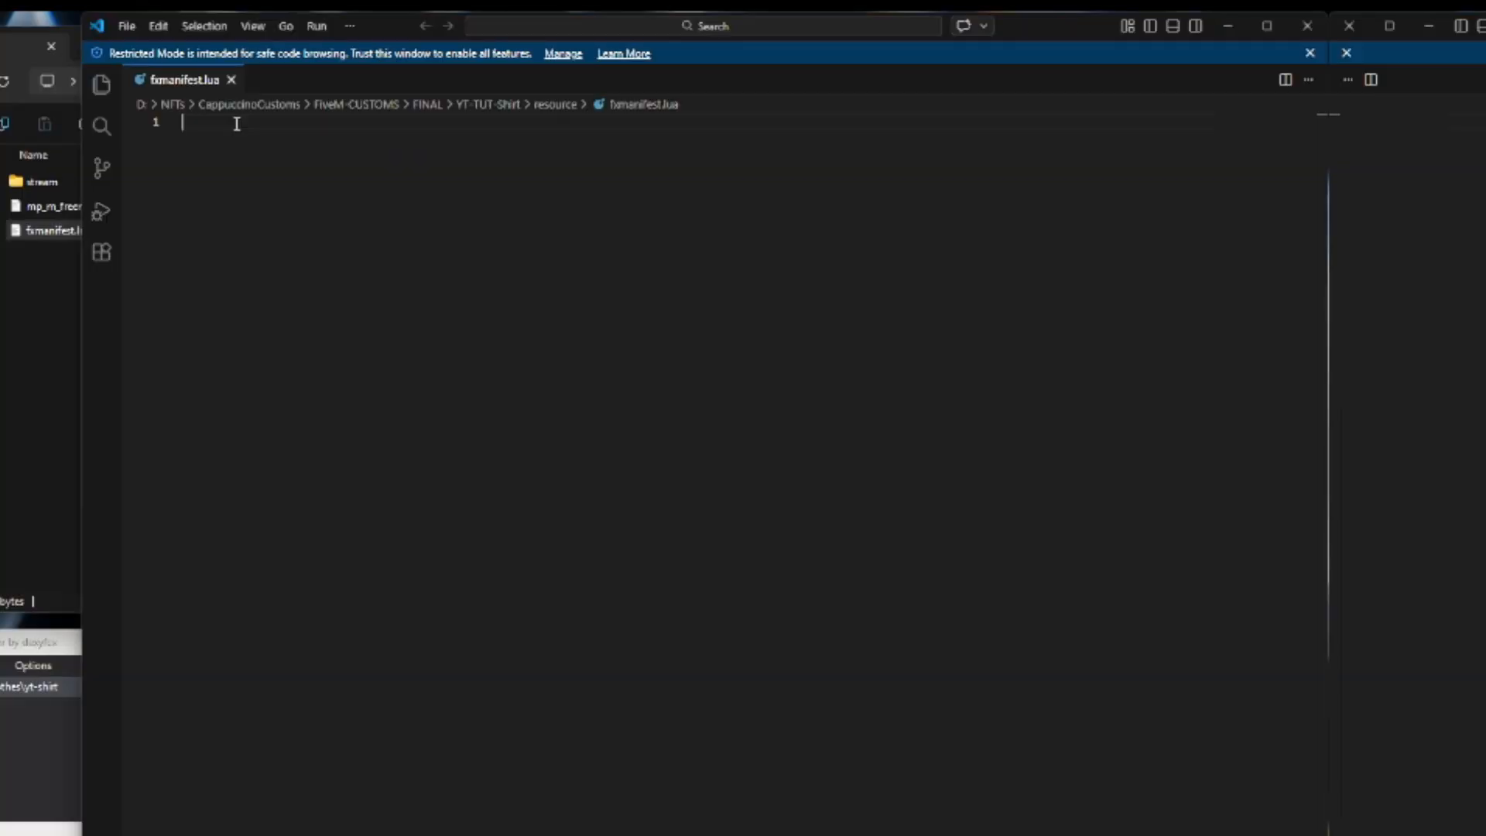
{"action": "key", "text": "ctrl+v"}
Set the files entry and the SHOP_PED_APPAREL_META_FILE entry to mp_m_freemode_01_yt_shirt.meta and save fxmanifest.lua.
{"action": "left_click_drag", "start_coordinate": [214, 187], "coordinate": [473, 188]}
{"action": "key", "text": "BackSpace"}
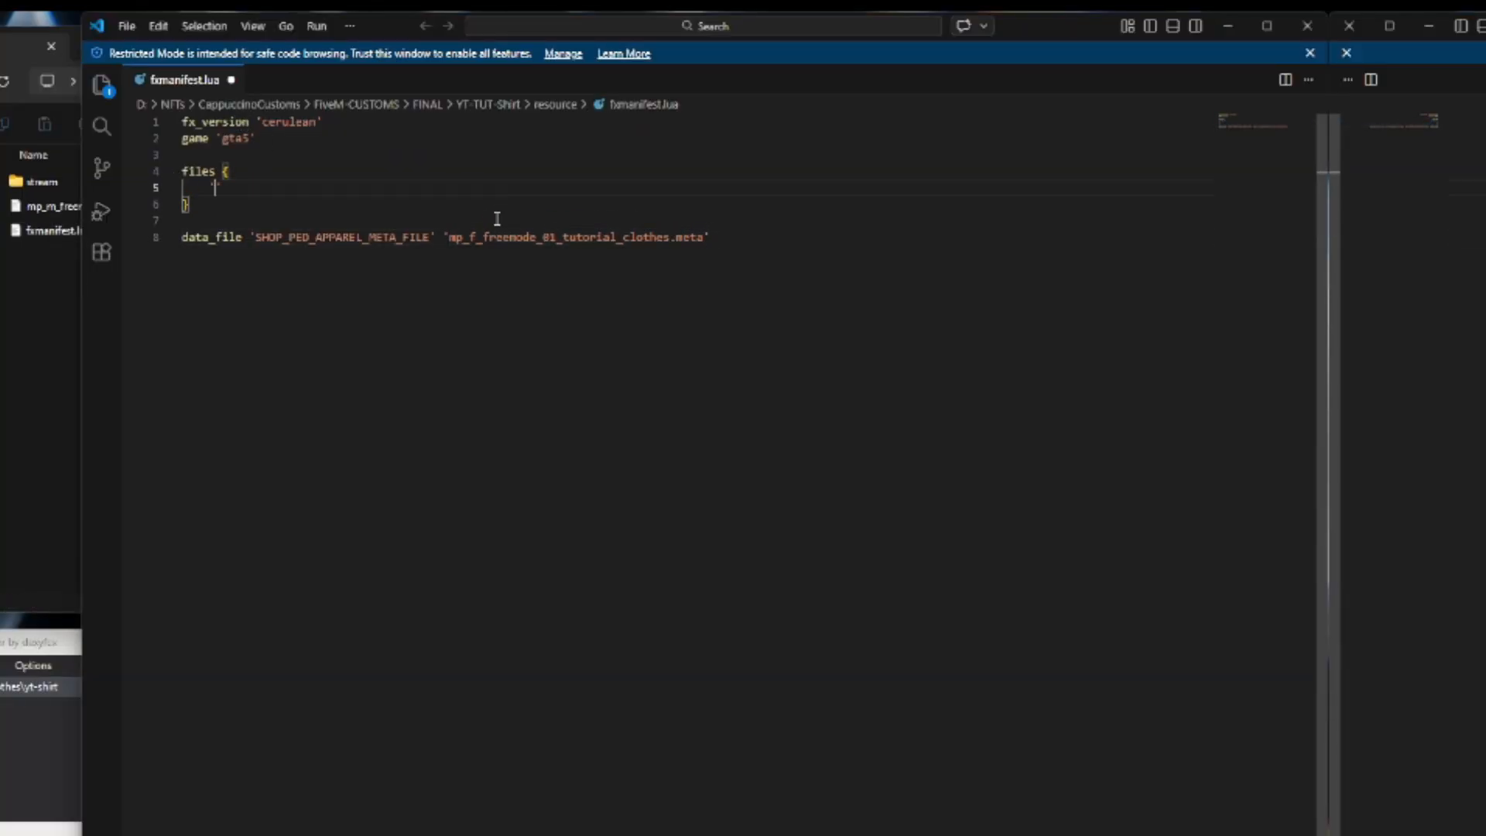
{"action": "key", "text": "ctrl+v"}
{"action": "left_click_drag", "start_coordinate": [449, 237], "coordinate": [707, 237]}
{"action": "key", "text": "BackSpace"}
{"action": "key", "text": "ctrl+v"}
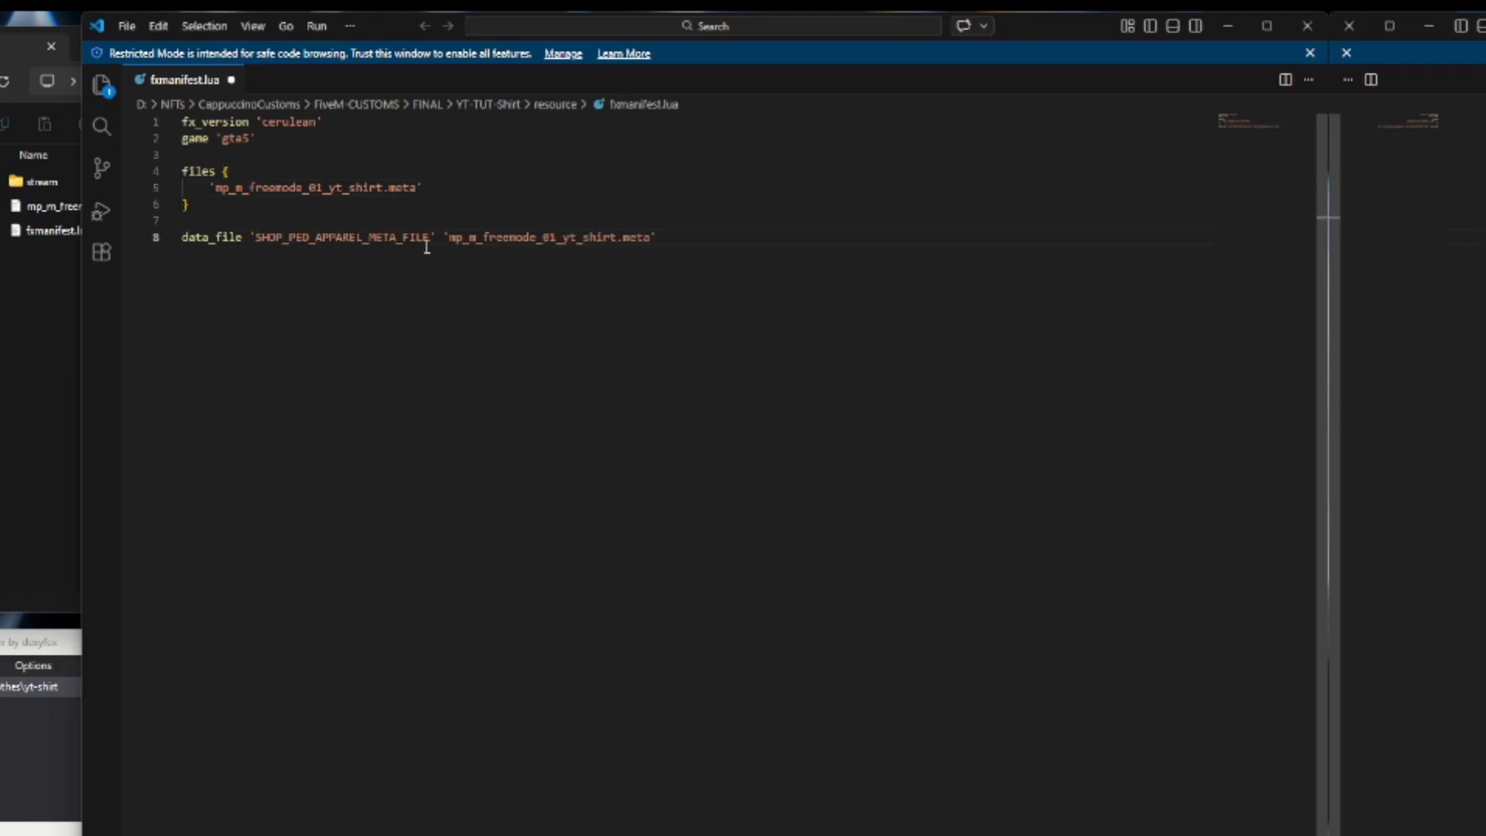
{"action": "left_click", "coordinate": [126, 26]}
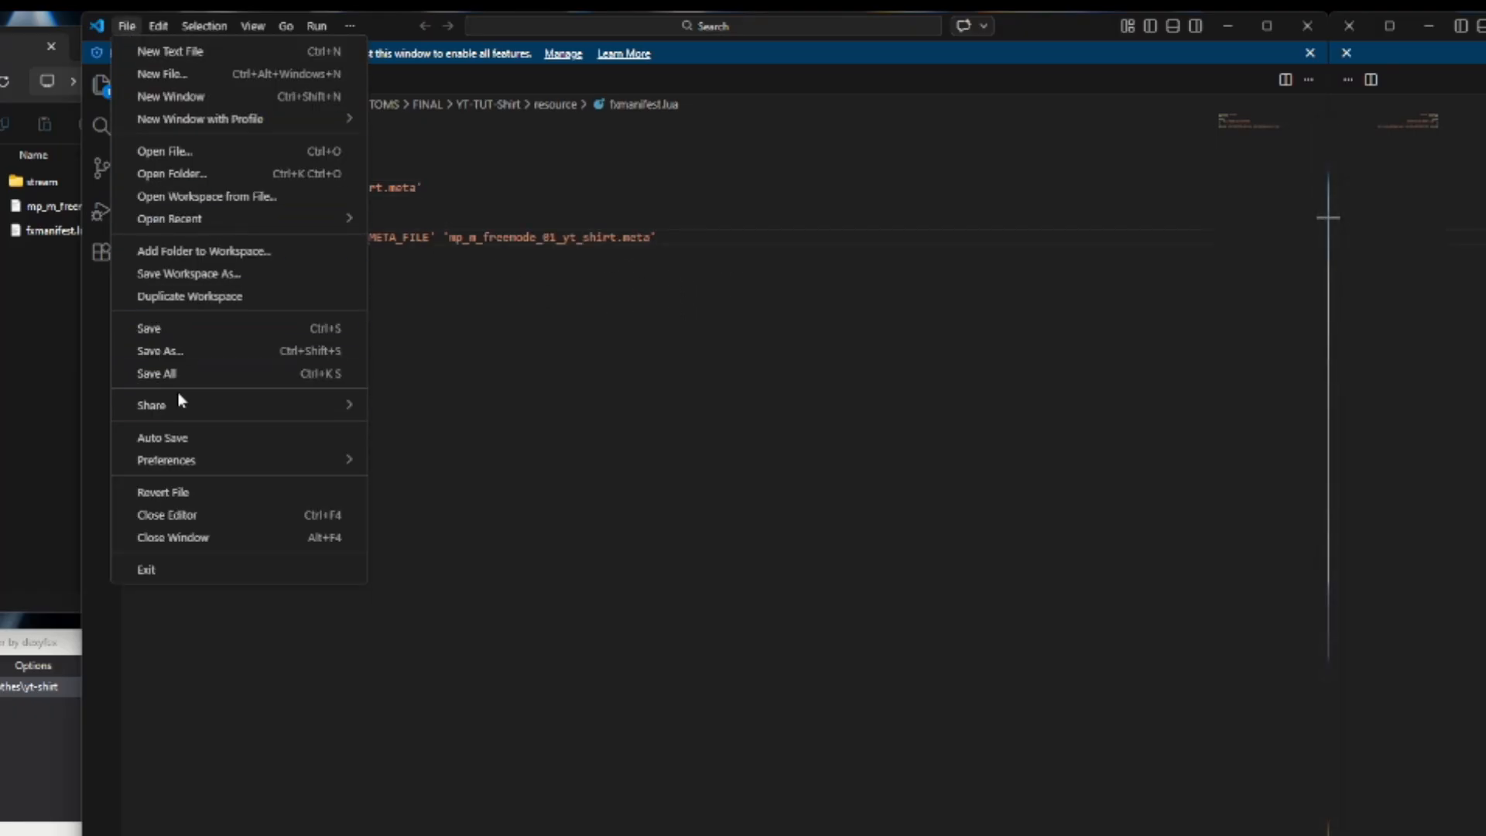
{"action": "left_click", "coordinate": [186, 332]}
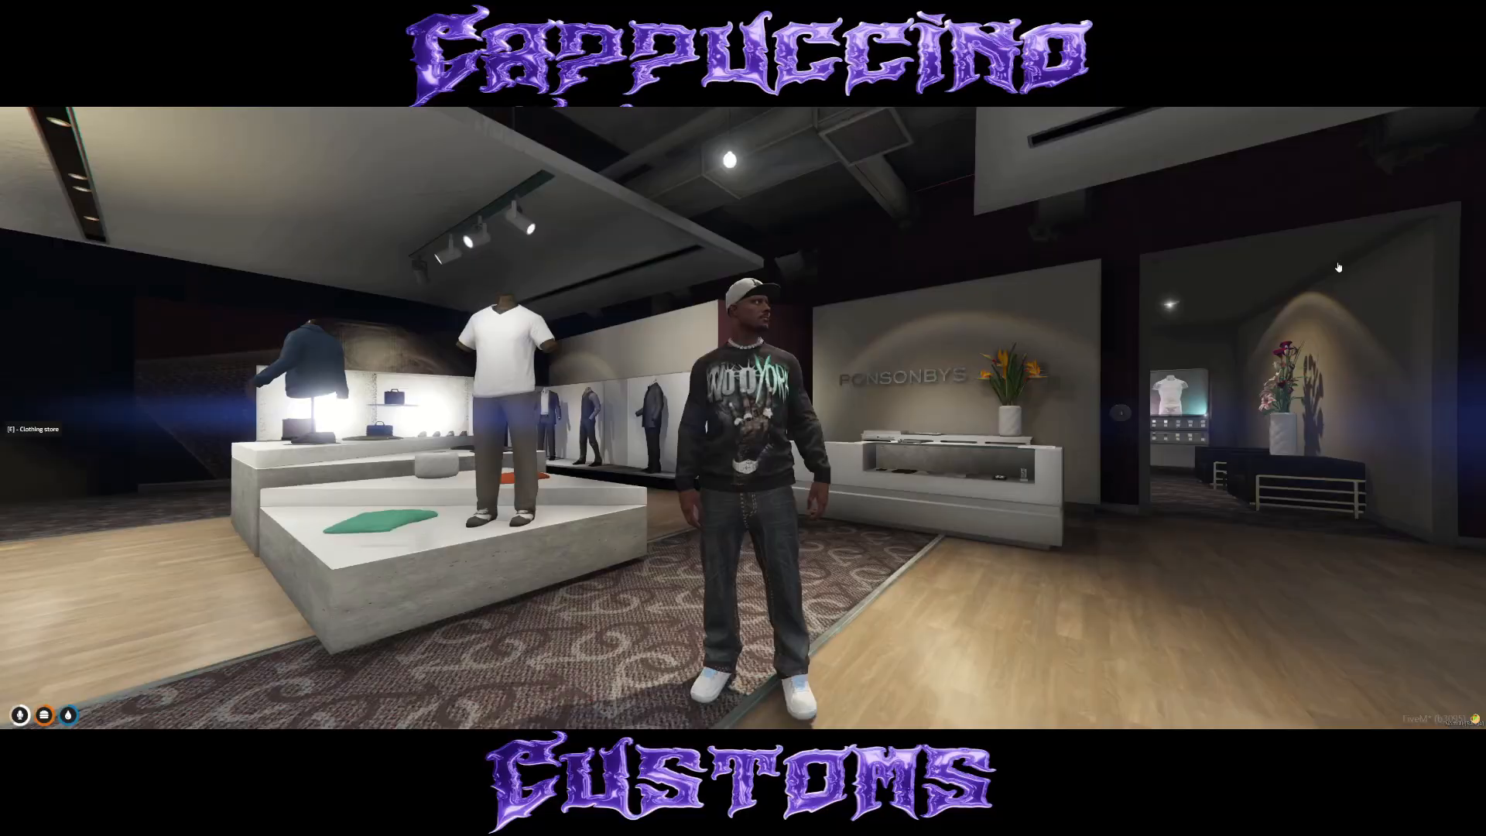
Put on Jackets/Tops item 525 in the clothing store, turn the character to check the shirt's fit, and confirm the outfit.
{"action": "key", "text": "e"}
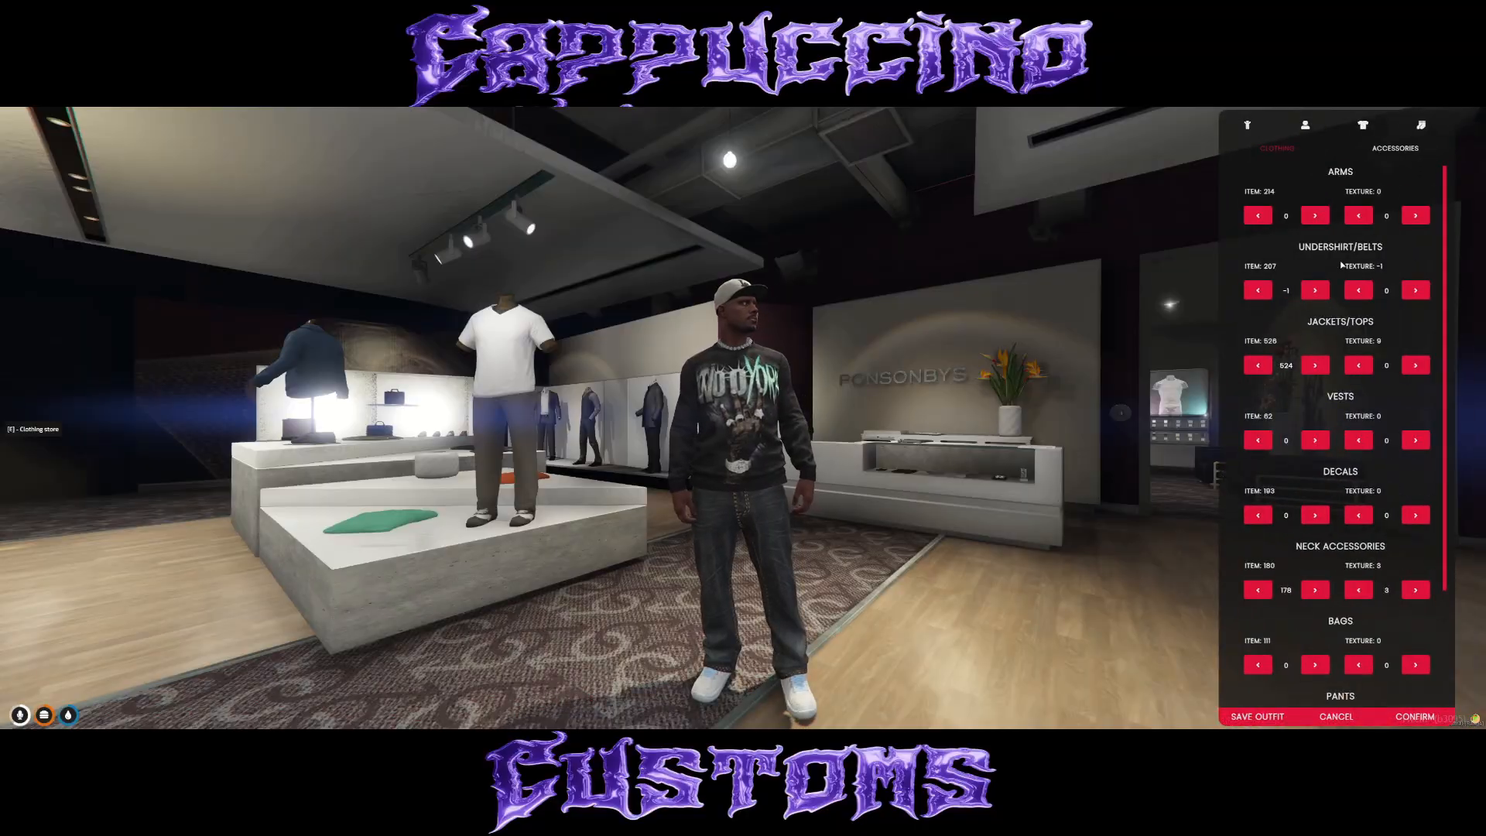
{"action": "left_click", "coordinate": [1315, 365]}
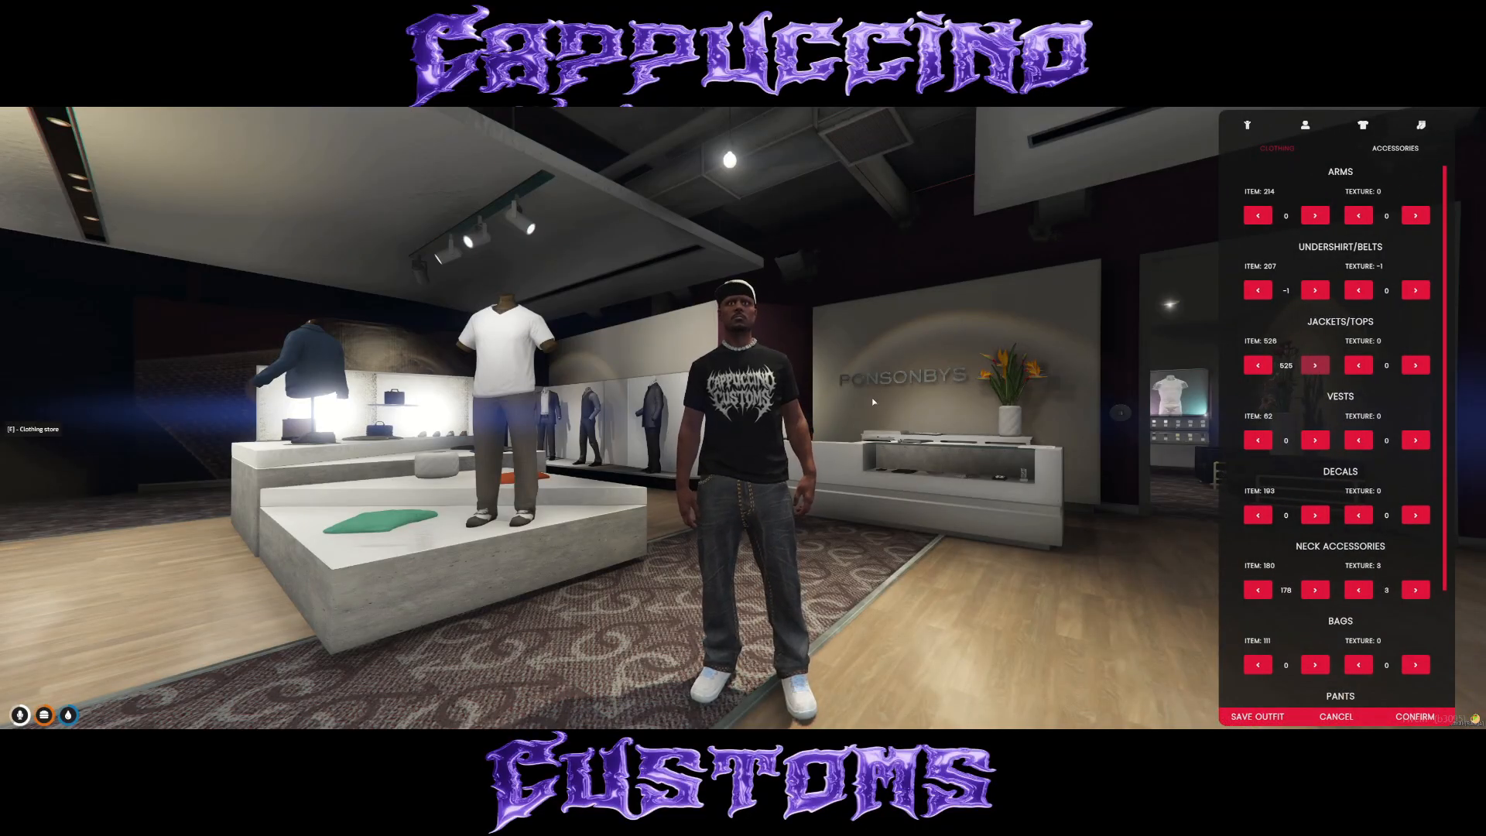
{"action": "key", "text": "d"}
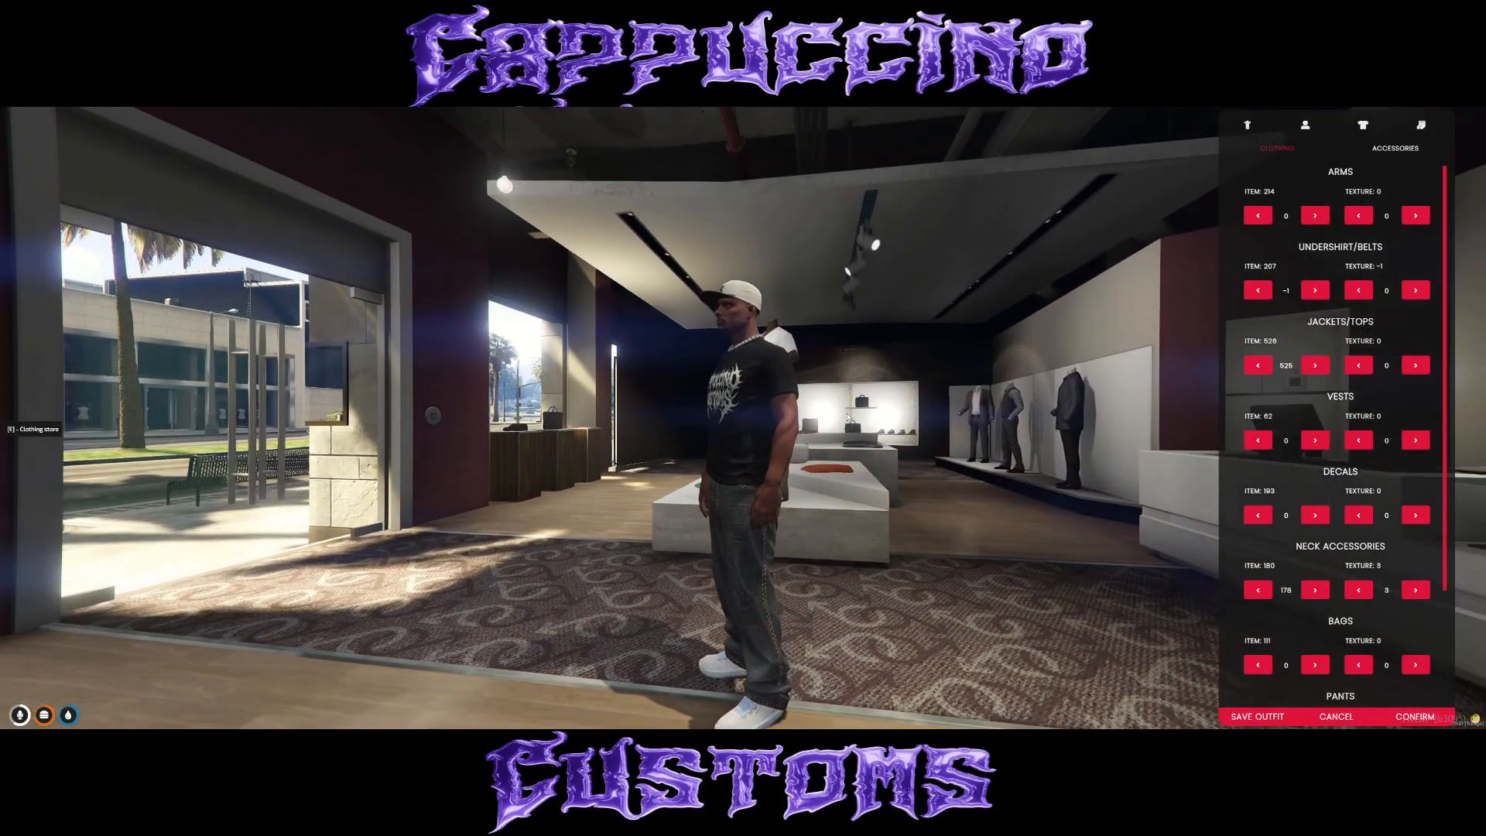
{"action": "key", "text": "d"}
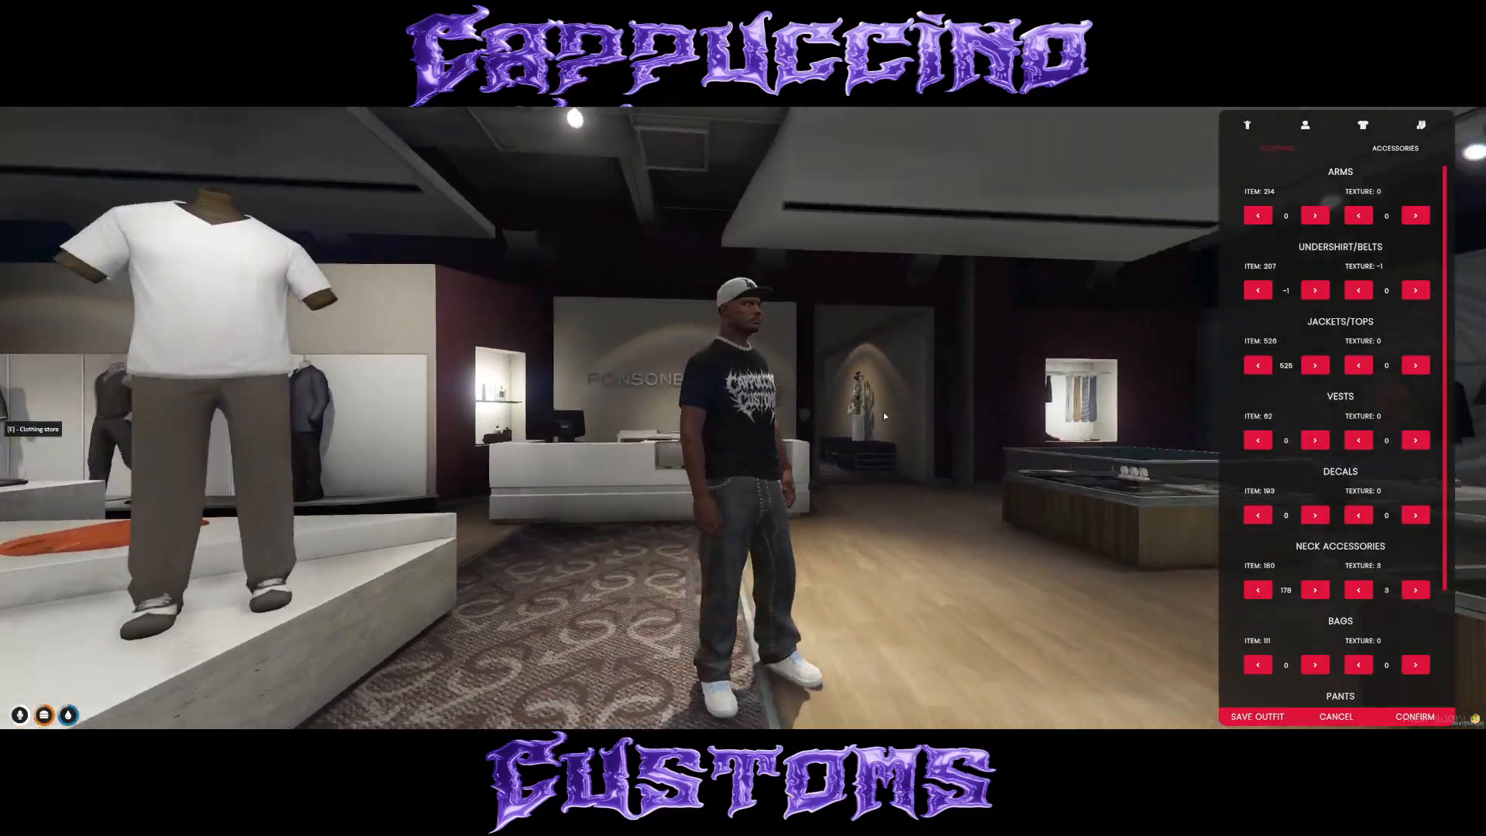
{"action": "key", "text": "d"}
{"action": "left_click", "coordinate": [1430, 719]}
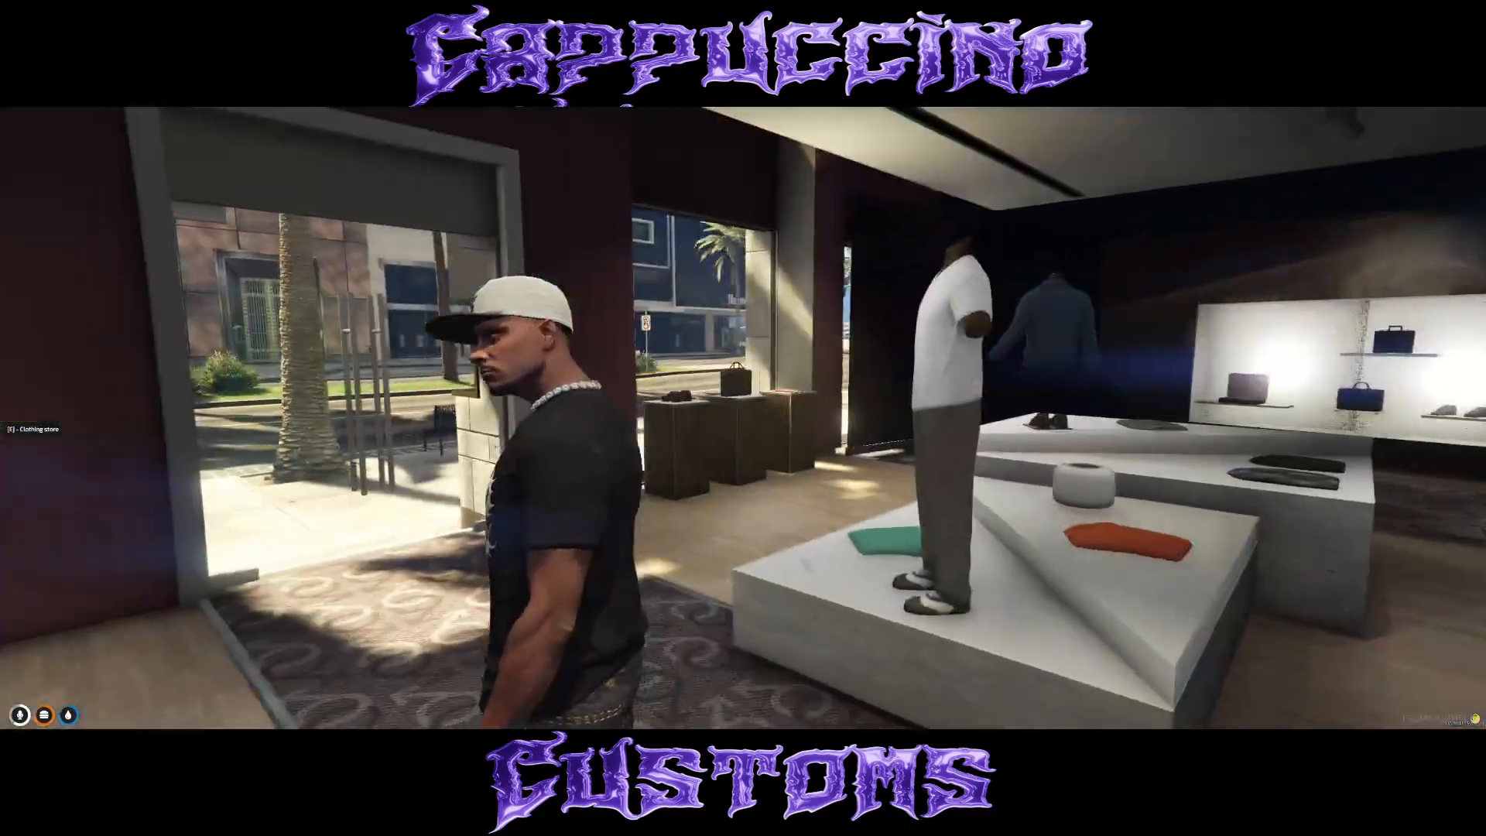
Walk the character out of the clothing store onto the sidewalk and examine the custom shirt in daylight.
{"action": "key", "text": "w"}
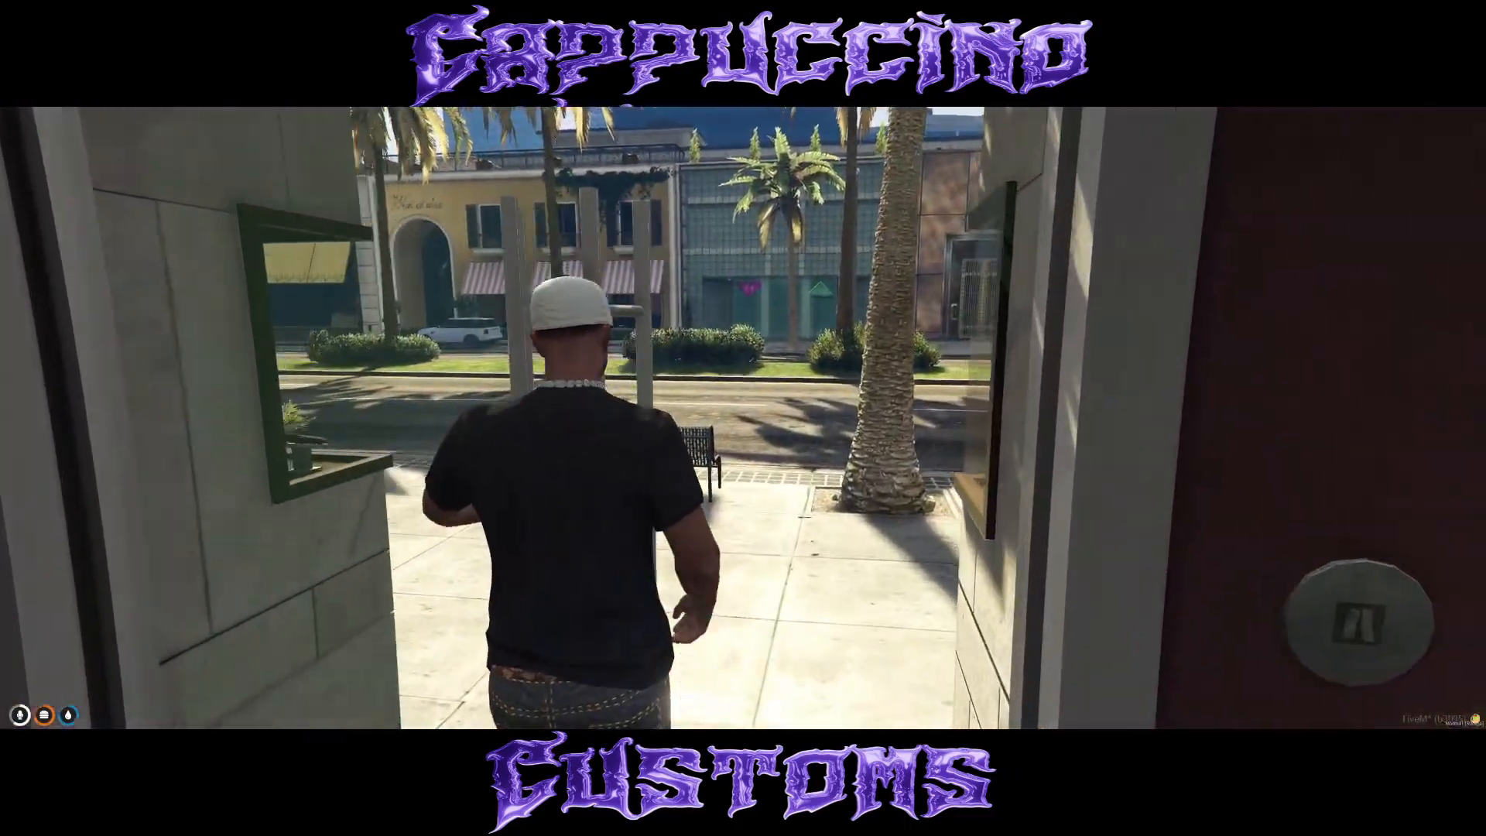
{"action": "key", "text": "w"}
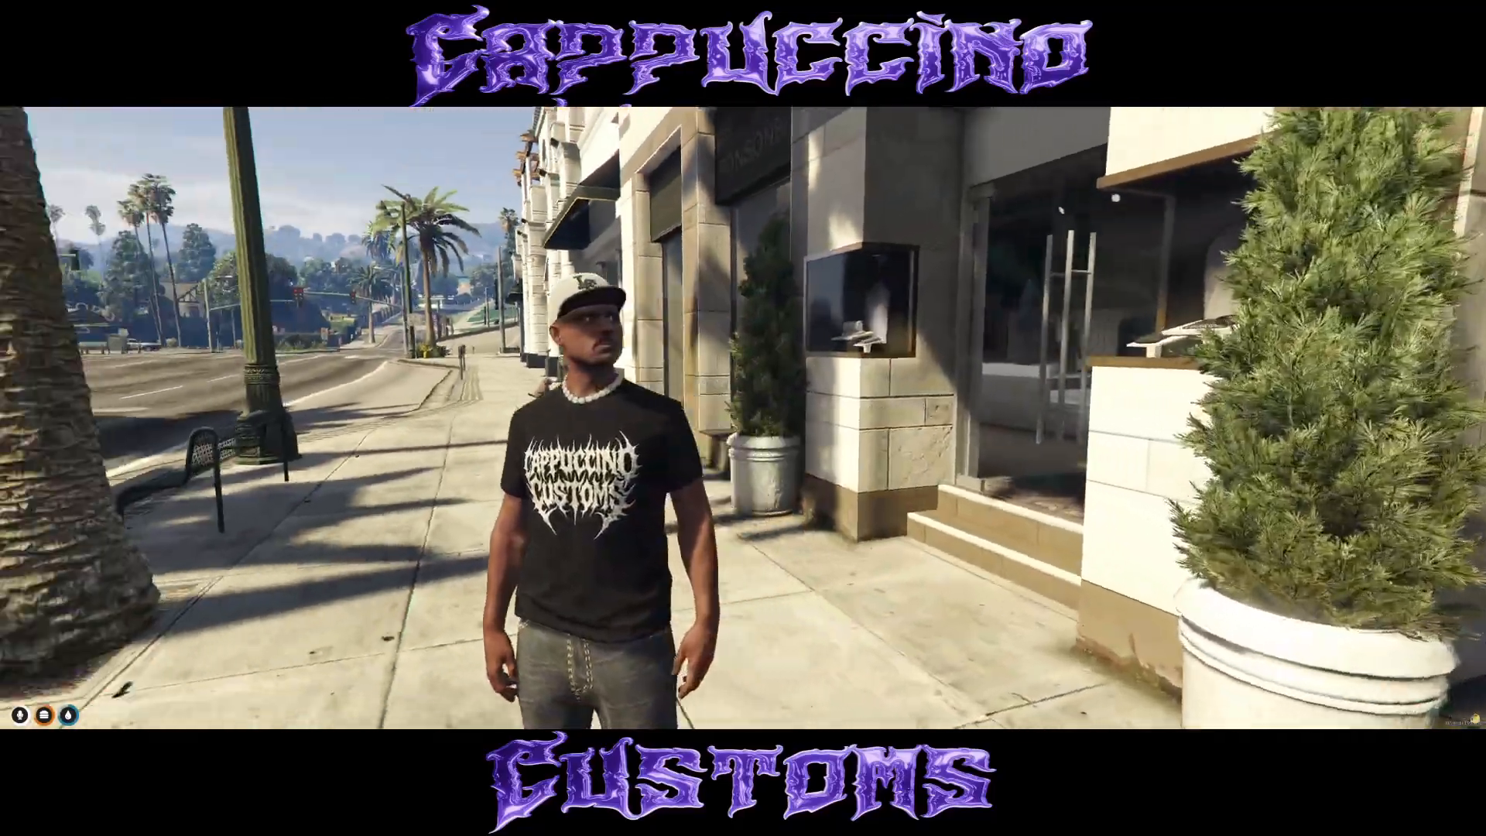